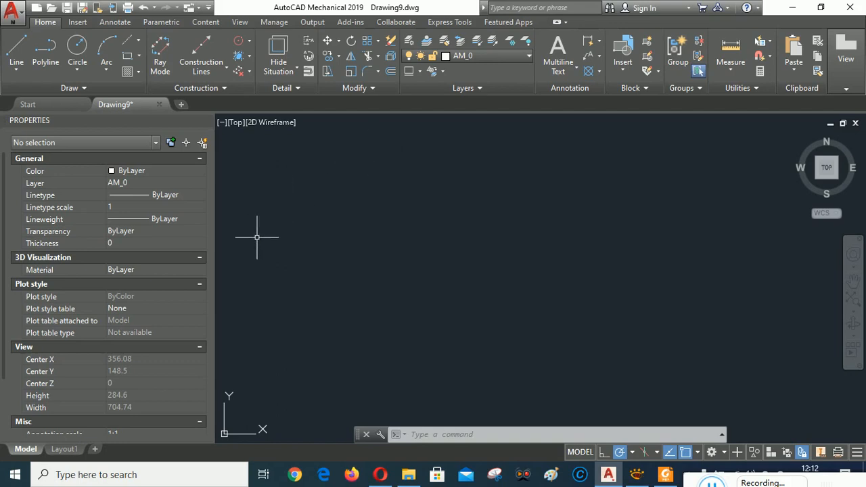
Step: Open Layout1 and group the concentric circles with their centrelines in the title block's projection symbol
click(63, 449)
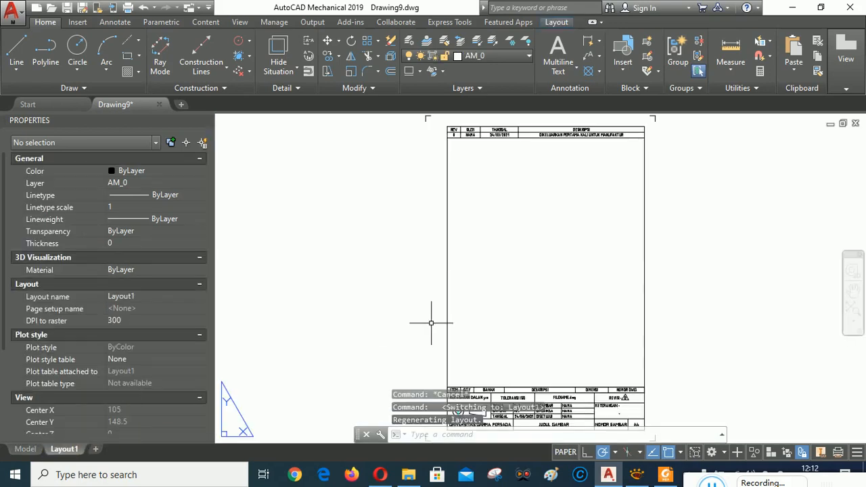
middle_drag(512, 276, 506, 203)
scroll(466, 309, up, 5)
scroll(466, 310, up, 2)
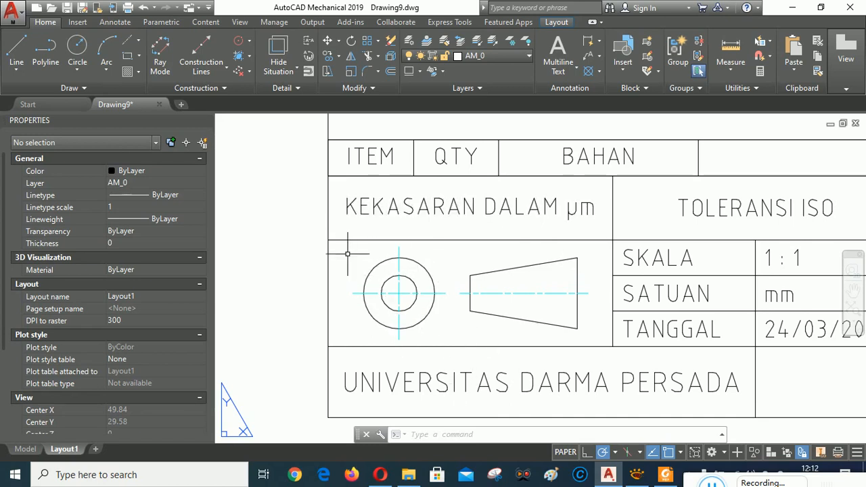
click(343, 242)
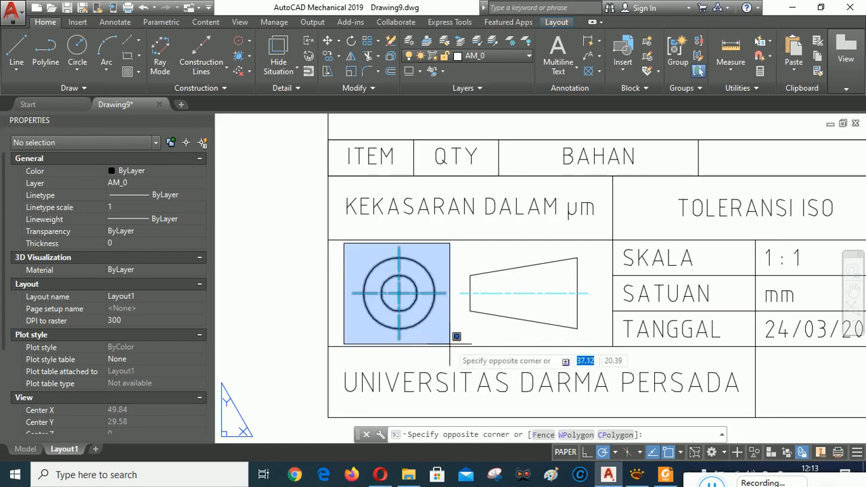
click(450, 345)
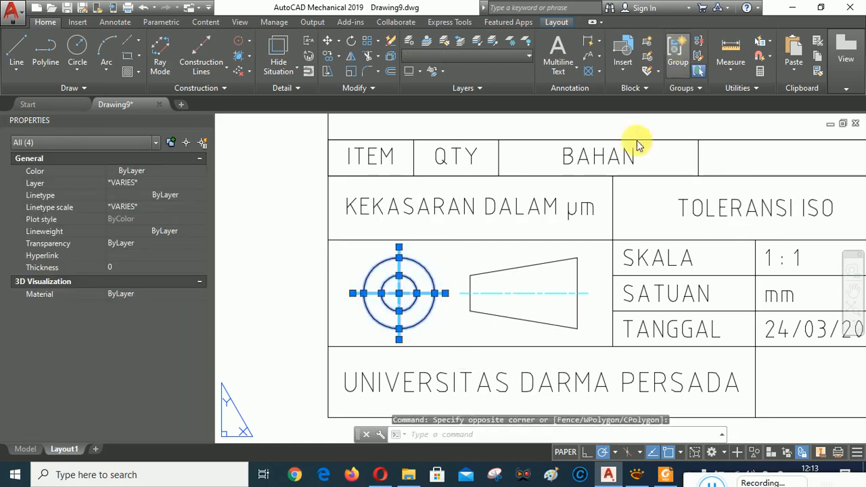
click(674, 53)
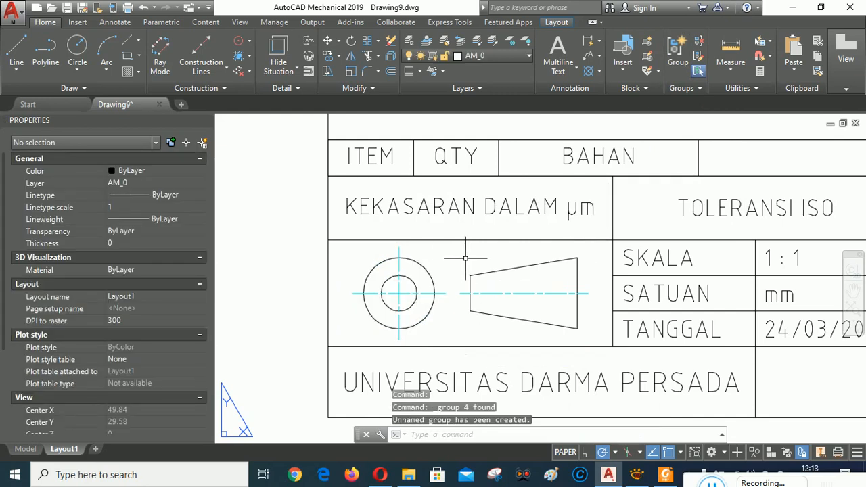
Step: Group the tapered cone outline with its centreline in the title block's projection symbol
click(455, 248)
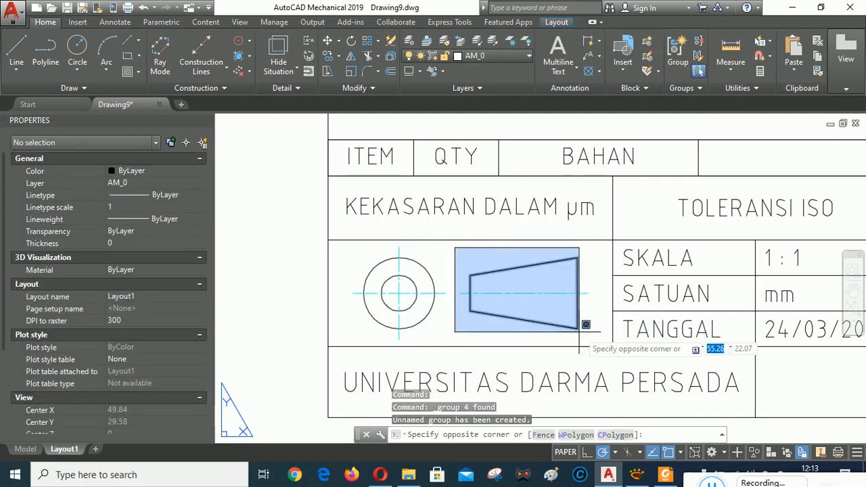
click(599, 337)
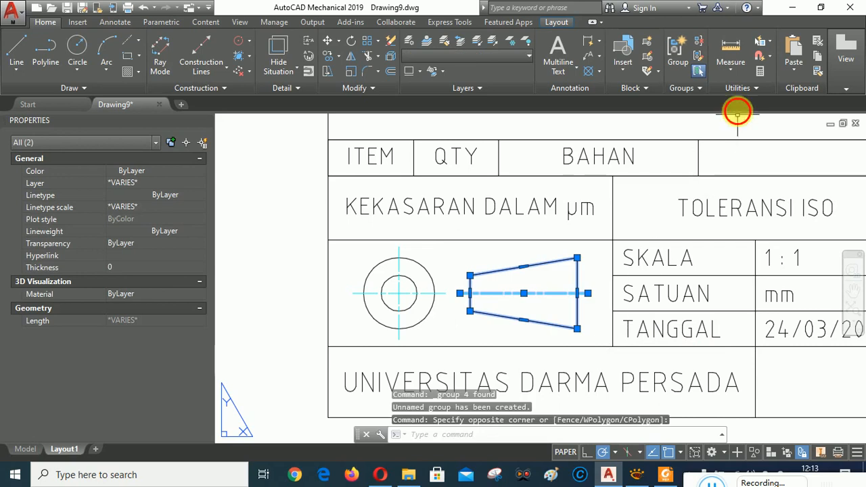
key(Return)
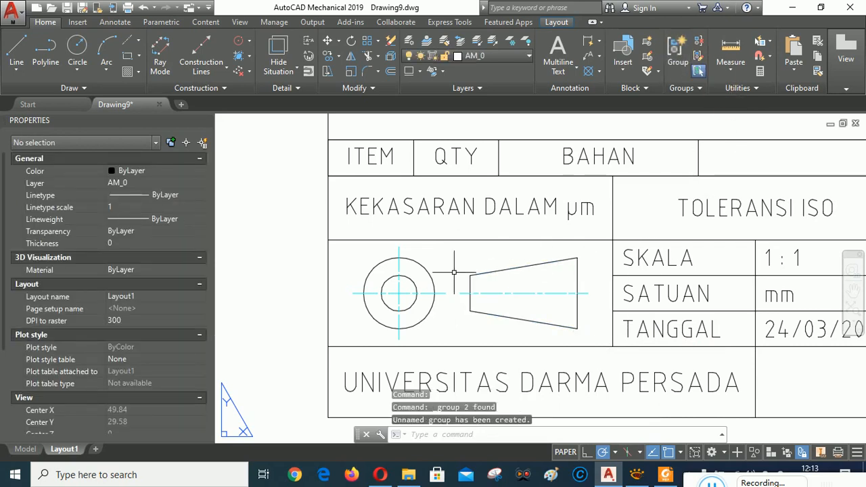
Step: Copy the circle group from the outer circle's right quadrant to the midpoint of the cone's right edge
click(431, 267)
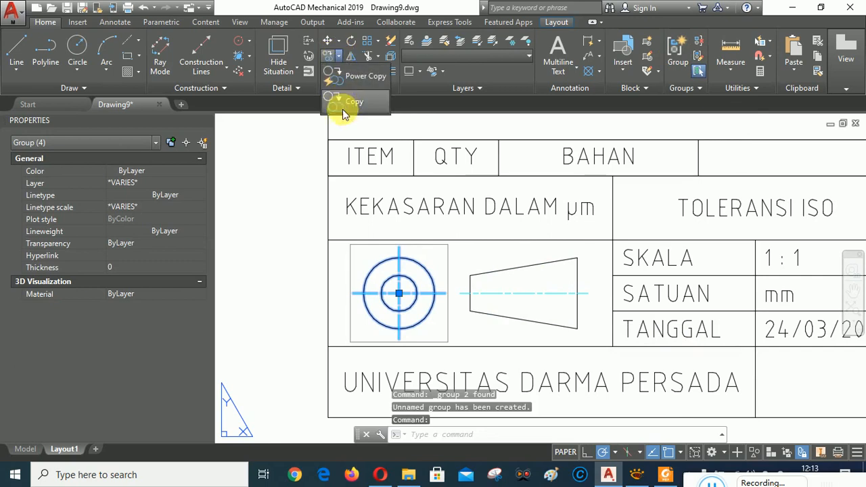
key(Escape)
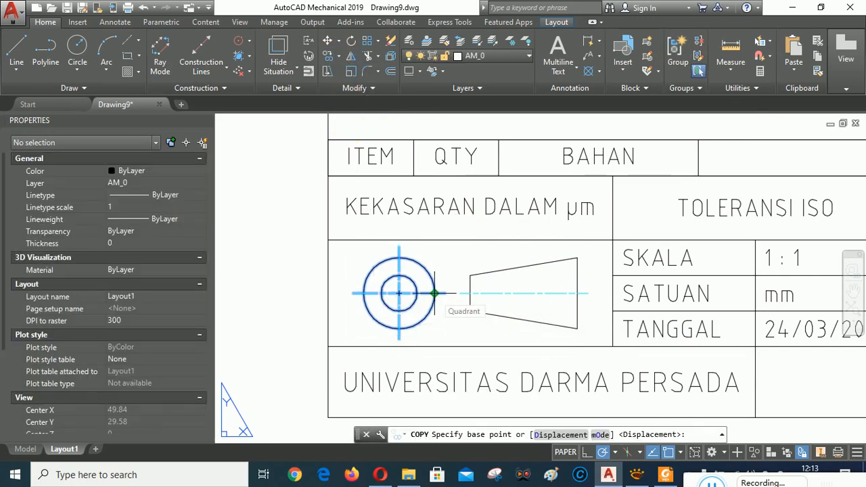
click(433, 302)
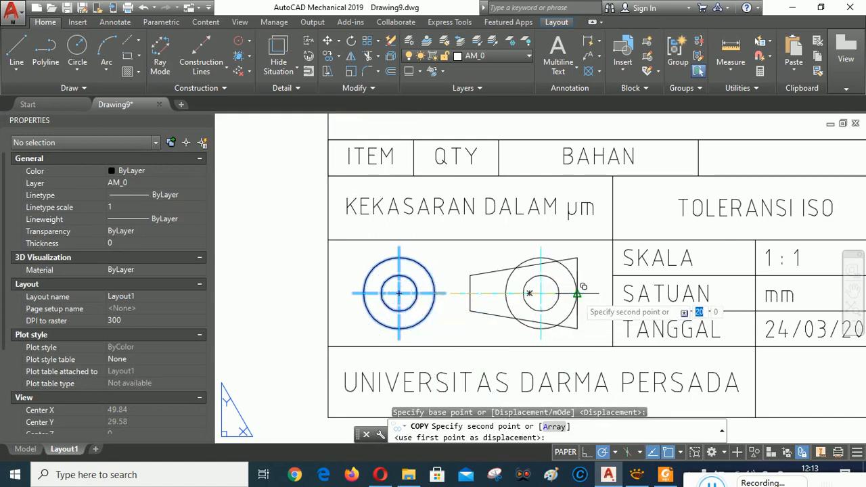
click(578, 293)
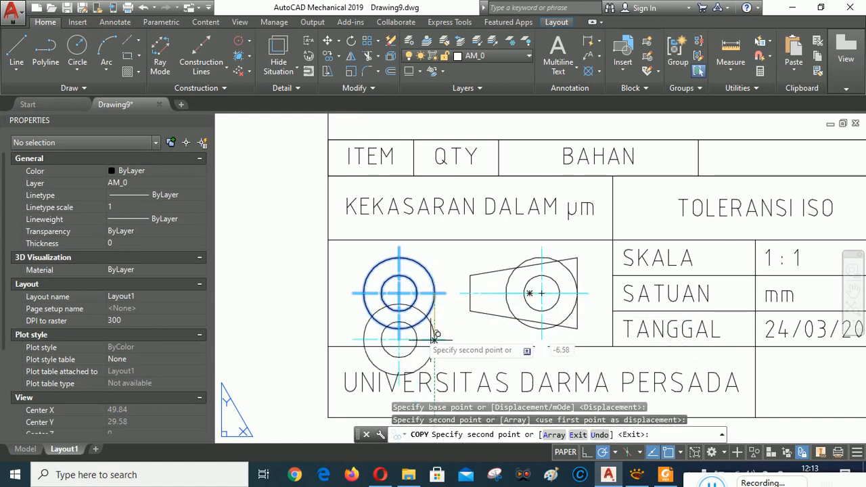
key(Escape)
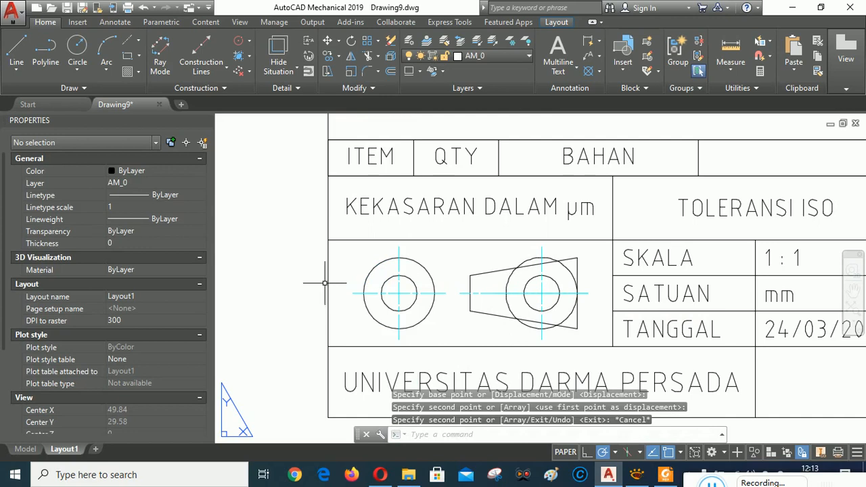
Step: Copy the cone group from its left edge midpoint to the left quadrant of the original outer circle
click(330, 56)
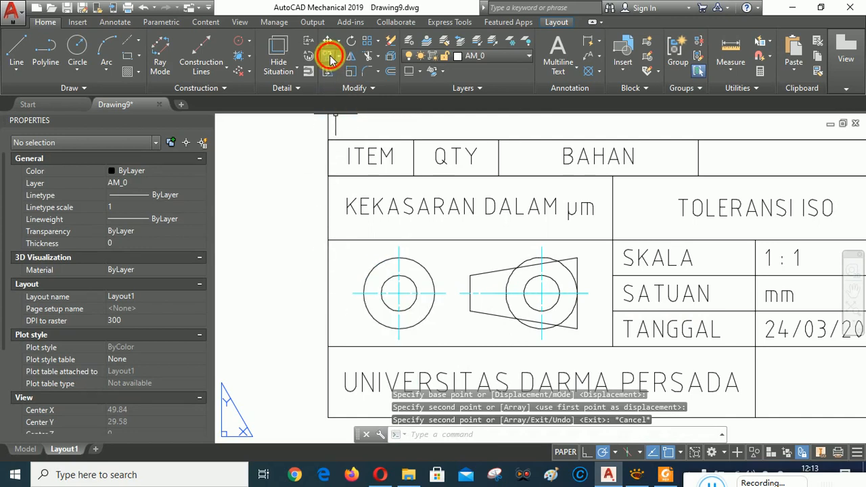
click(491, 270)
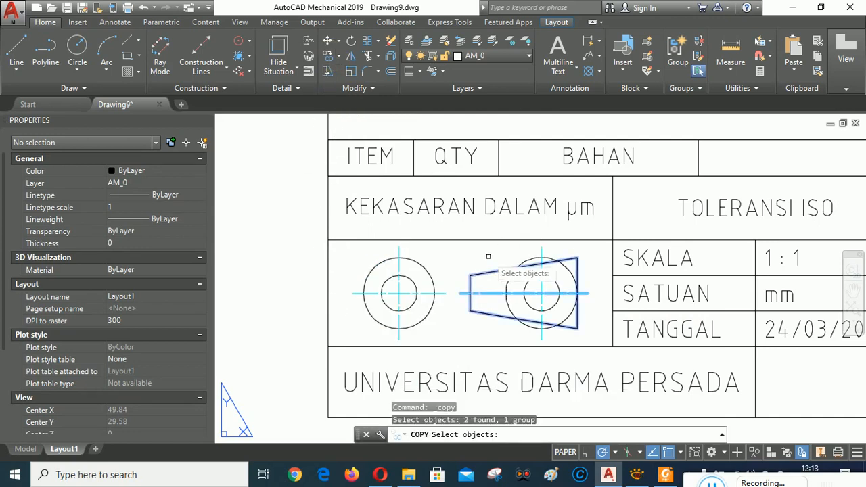
key(Return)
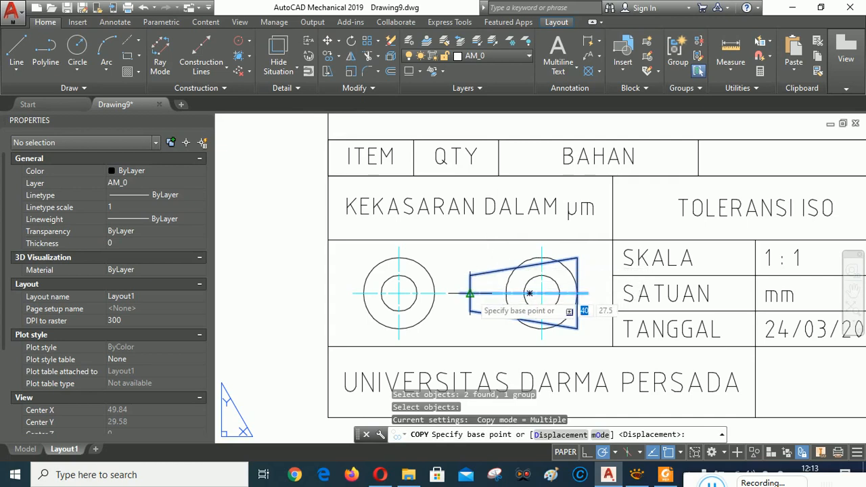
click(470, 293)
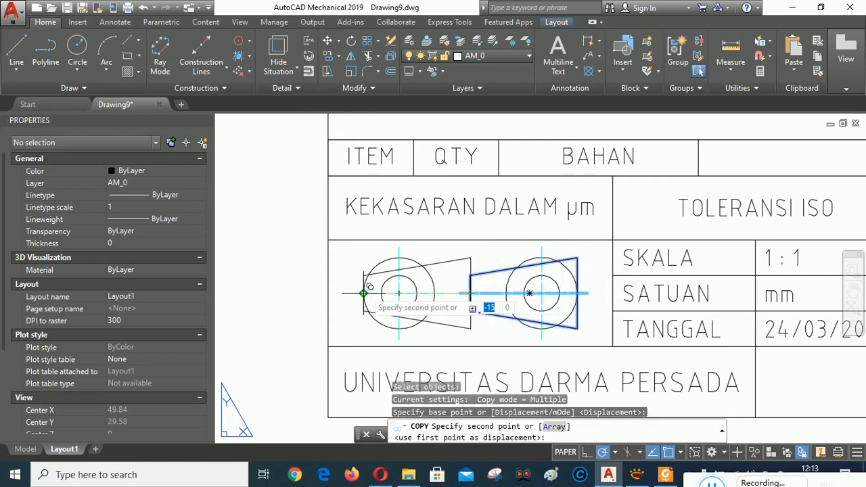
click(363, 293)
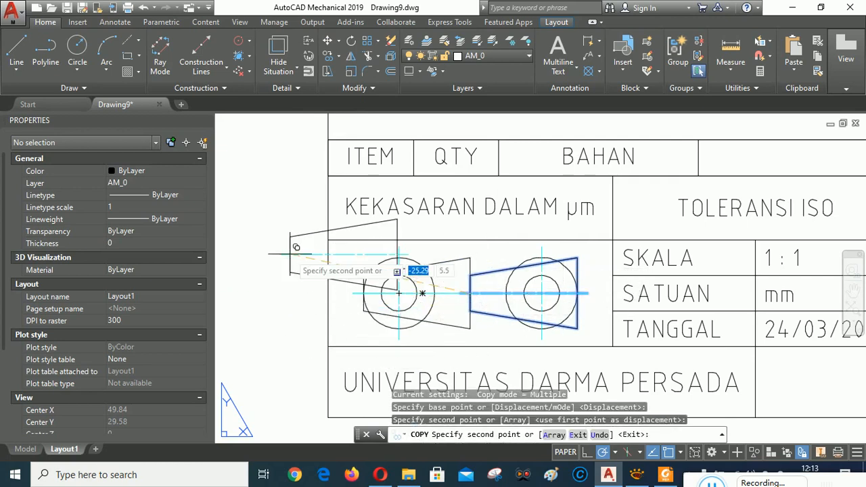
key(Escape)
Step: Delete the original circle group and the original cone group, keeping the copies in swapped positions
click(390, 259)
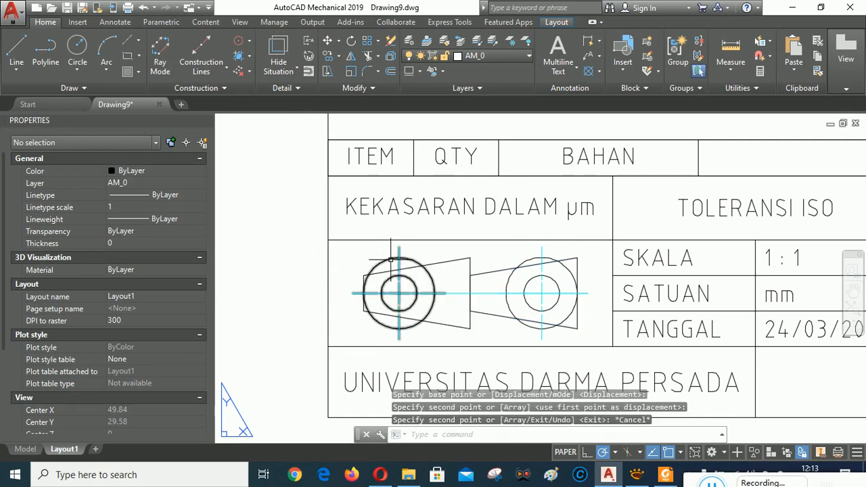
key(Delete)
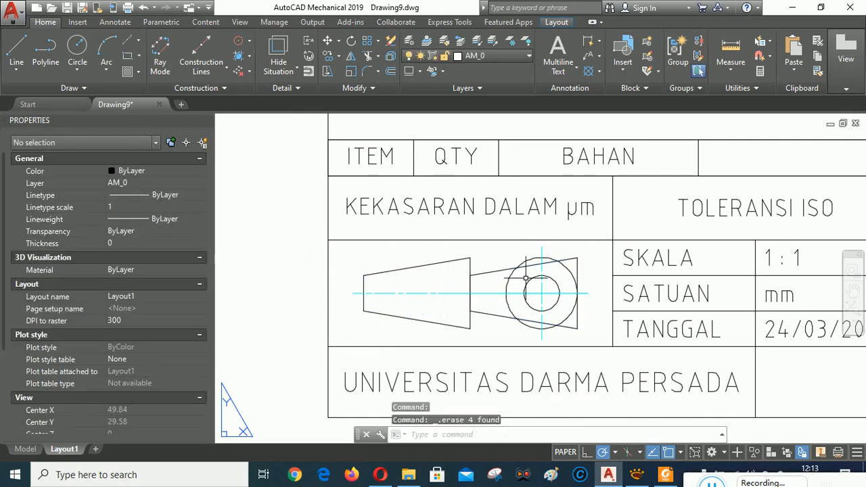
click(540, 264)
key(Delete)
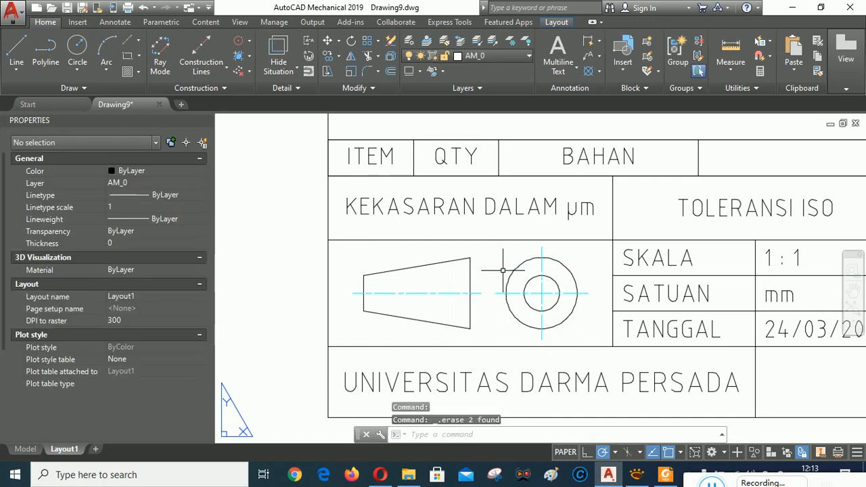
scroll(450, 298, down, 2)
scroll(454, 305, up, 2)
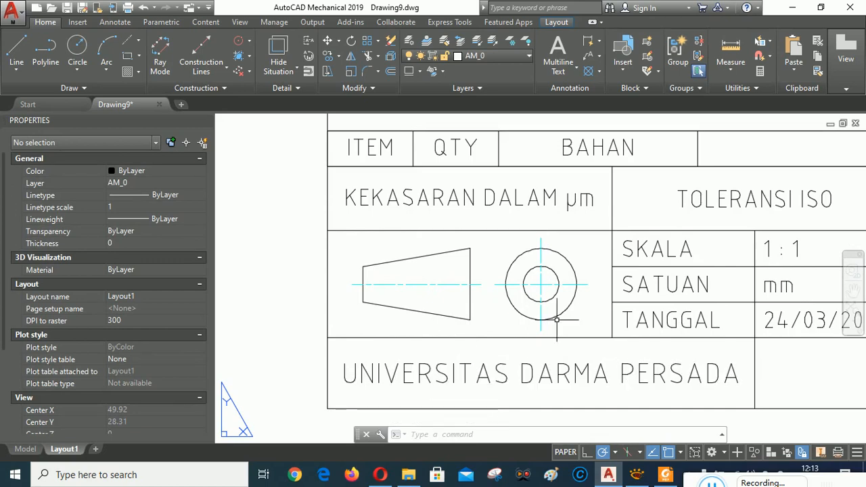
scroll(556, 319, down, 4)
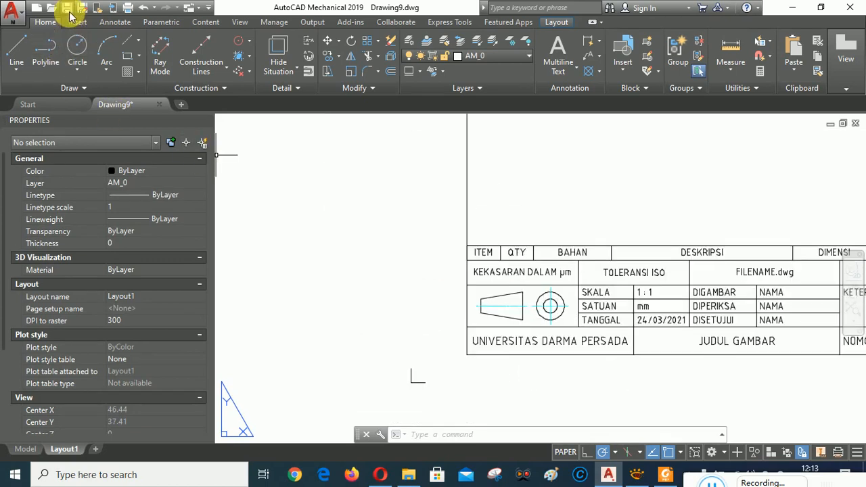
Step: Fit the whole sheet in view and save the drawing as TUGAS 5 BRASS SUPPORT in TUGAS KULIAH, replacing the existing file
click(855, 327)
click(808, 230)
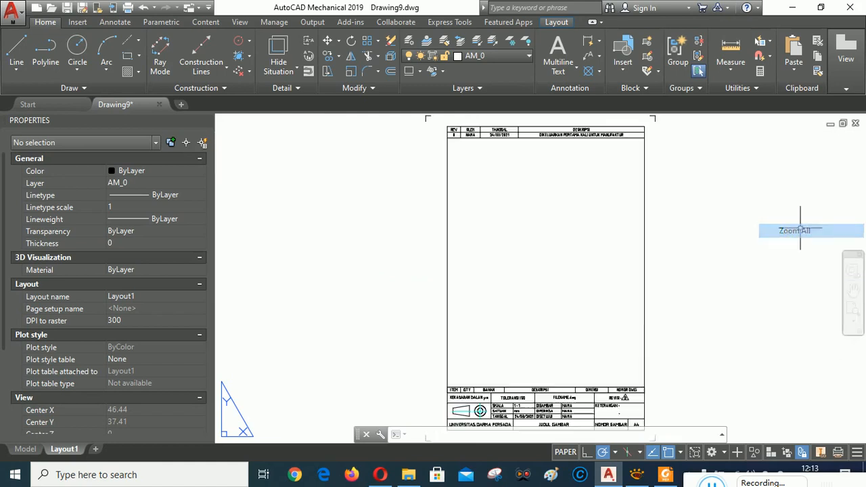
click(68, 10)
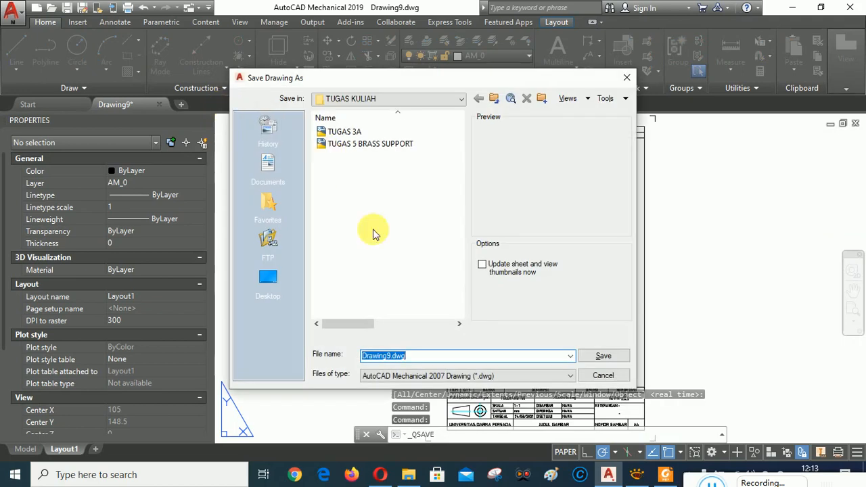
click(375, 144)
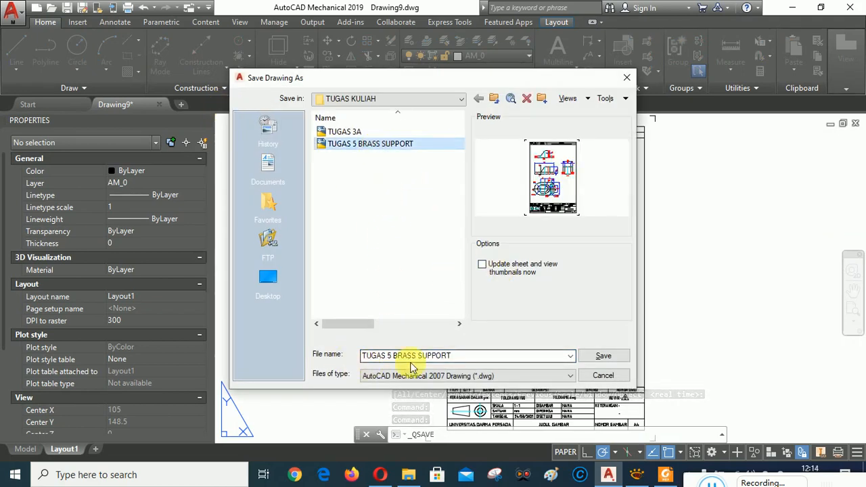
click(603, 356)
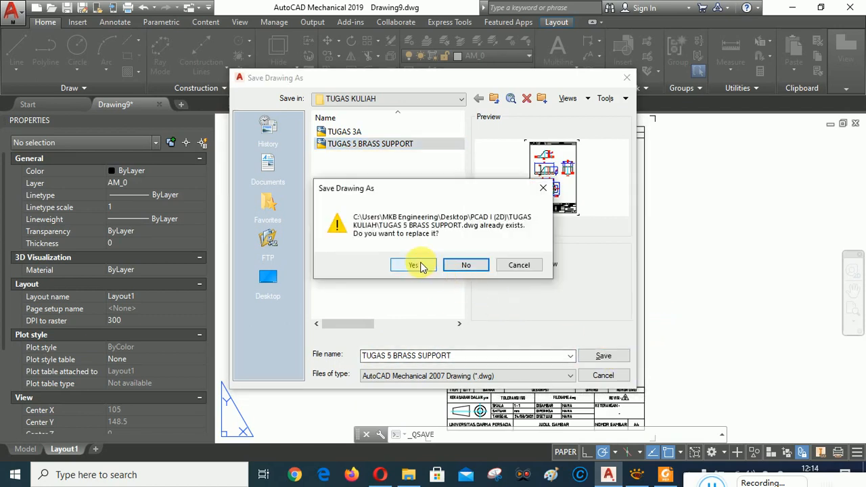
click(404, 265)
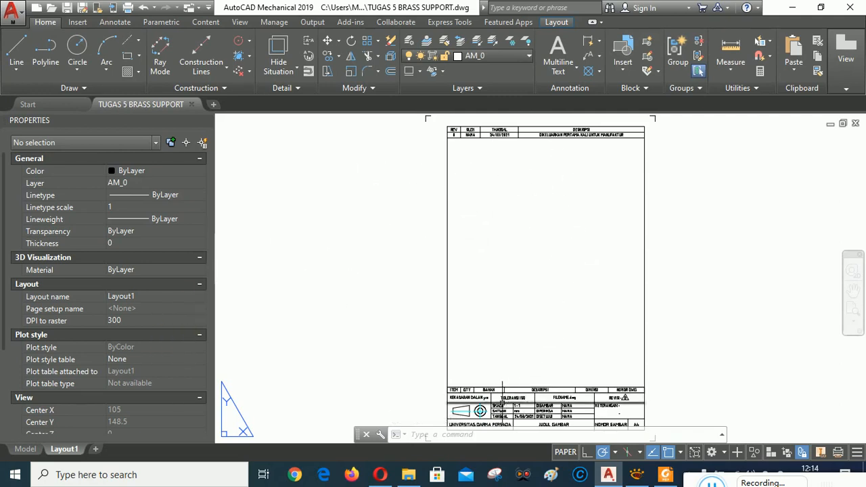
Step: Check the projection symbol in the title block, restore the full sheet view with Zoom All, and save the drawing
scroll(477, 406, down, 5)
scroll(481, 409, up, 10)
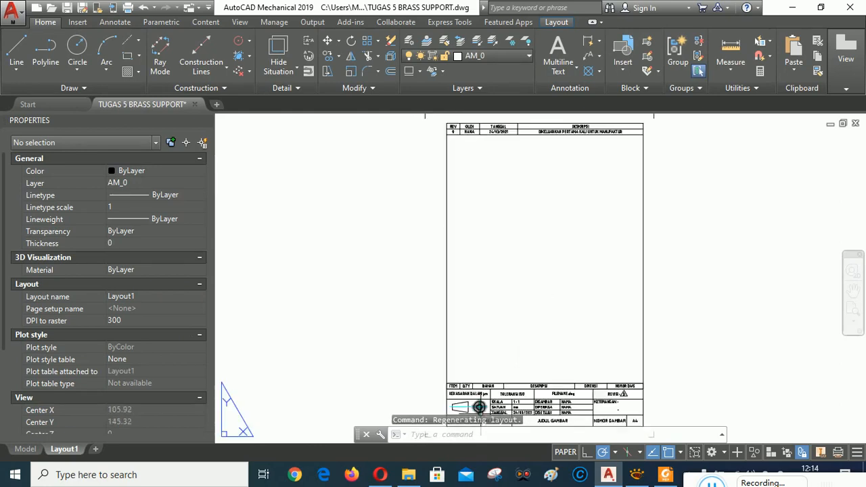
scroll(473, 311, down, 4)
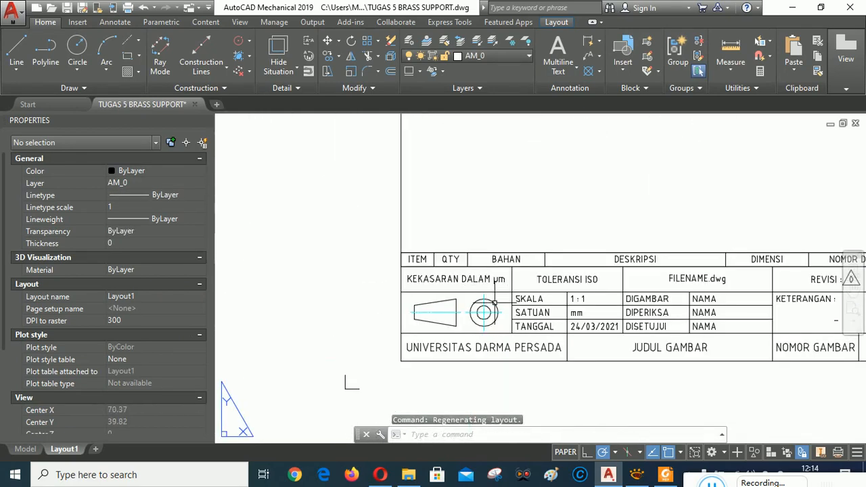
key(Return)
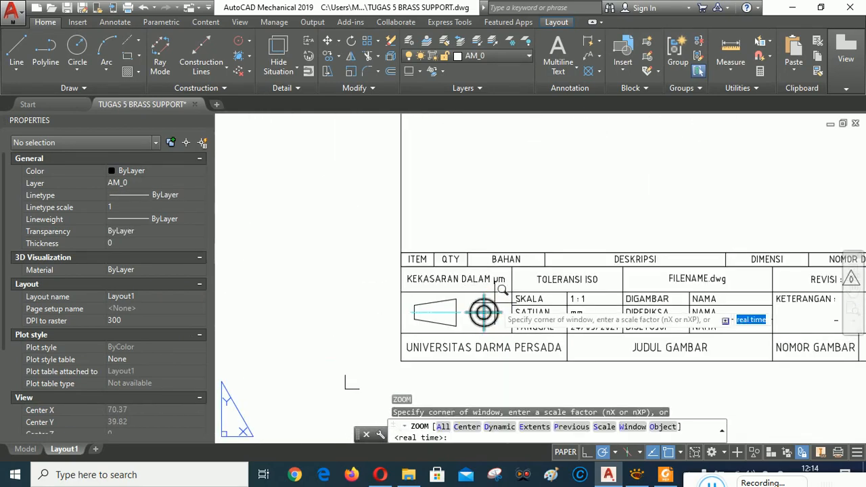
text(A)
key(Return)
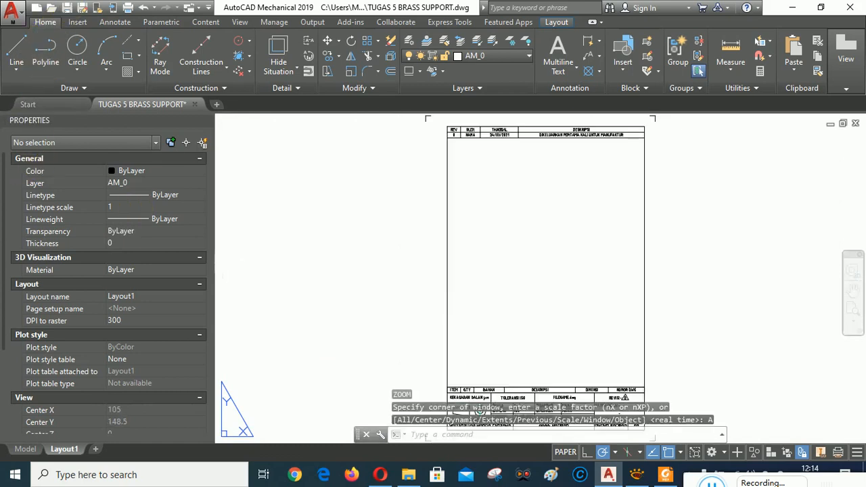
key(ctrl+s)
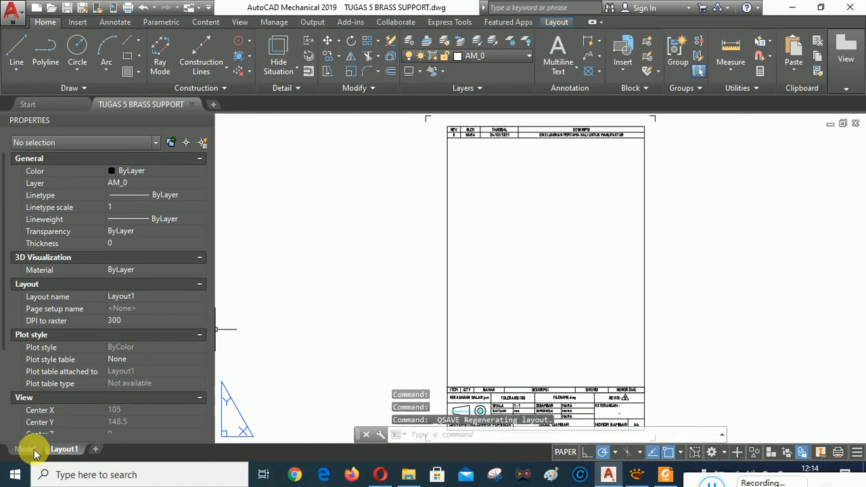
Step: Return to model space and switch to XnView to view the Brass support reference drawing 3.30.jpg
click(27, 449)
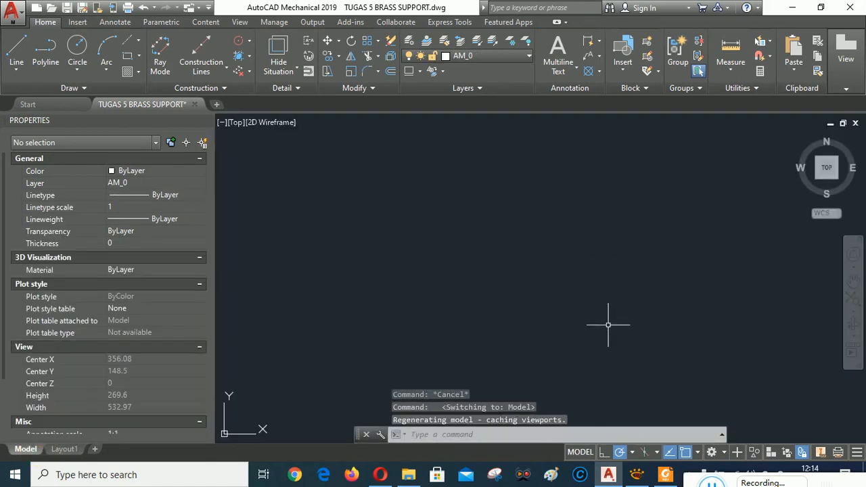
click(636, 474)
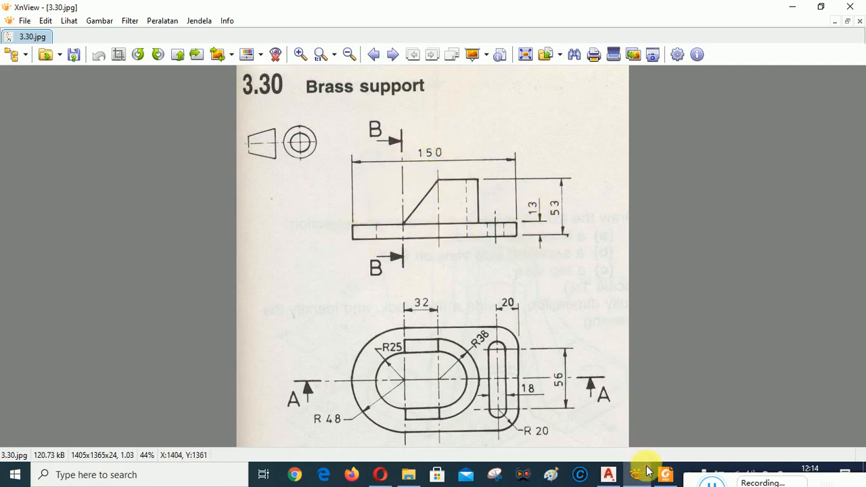
Step: Switch to AutoCAD Mechanical and draw a 150 by 13 rectangle with its first corner at 100,100
click(608, 475)
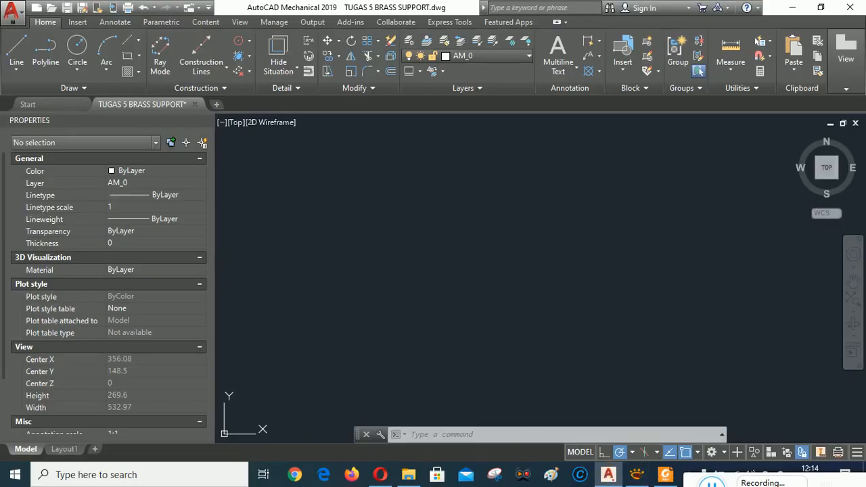
click(127, 59)
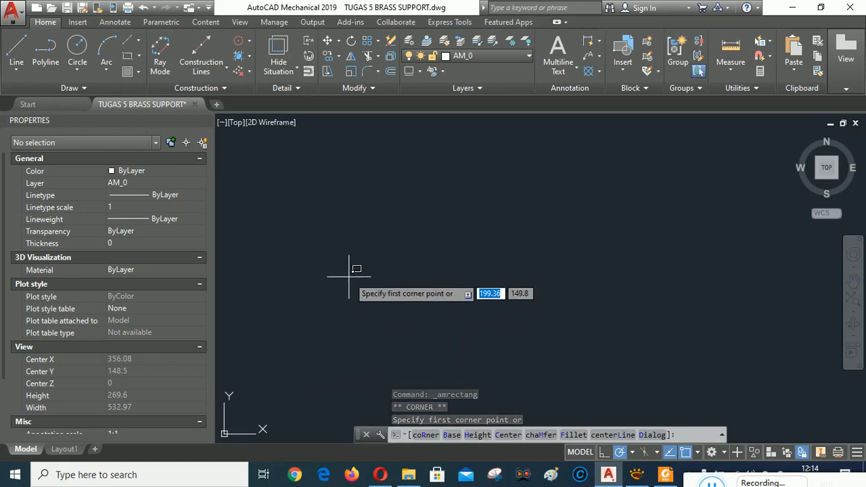
text(10)
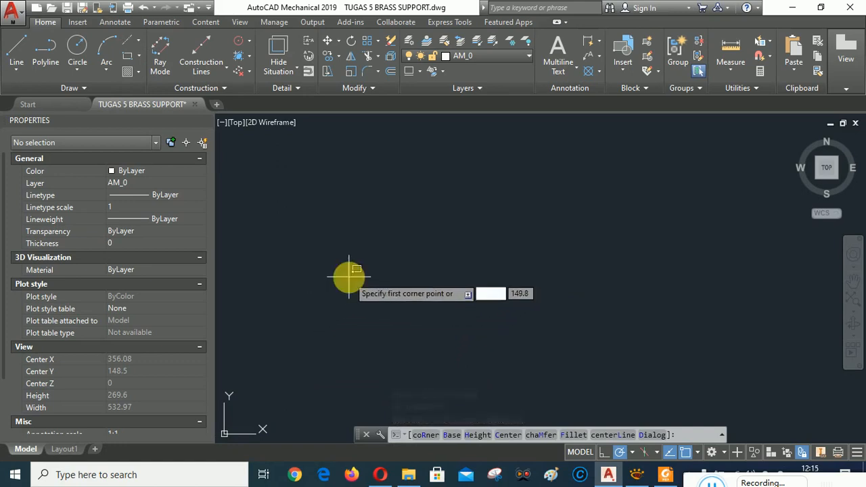
text(0)
key(Tab)
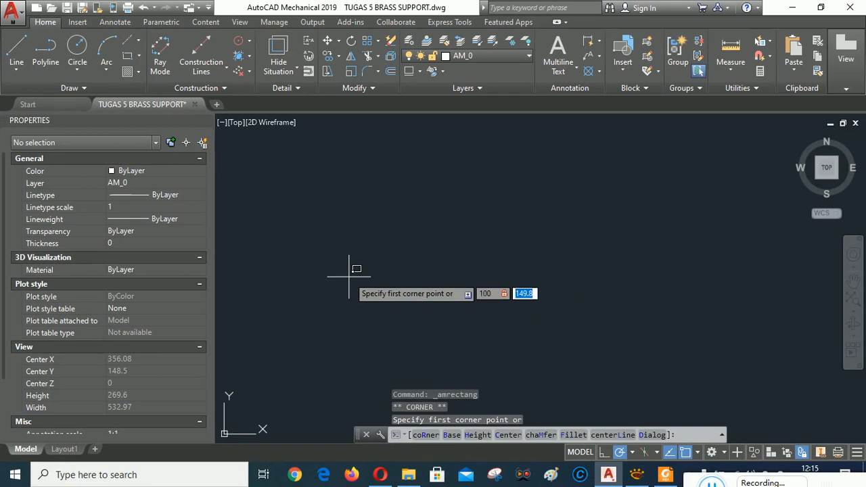
text(100)
key(Return)
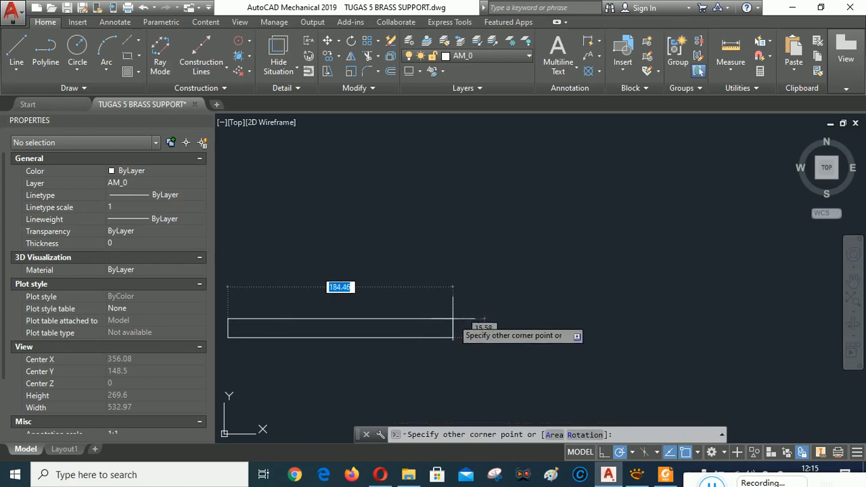
text(150)
key(Tab)
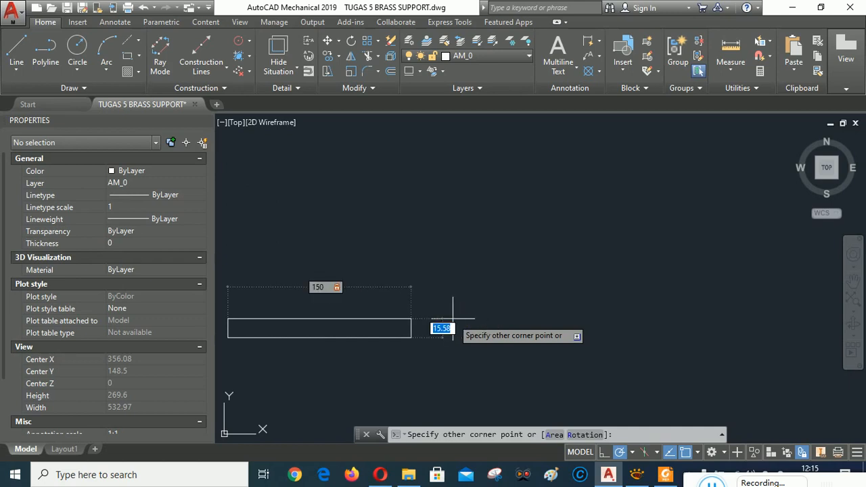
text(13)
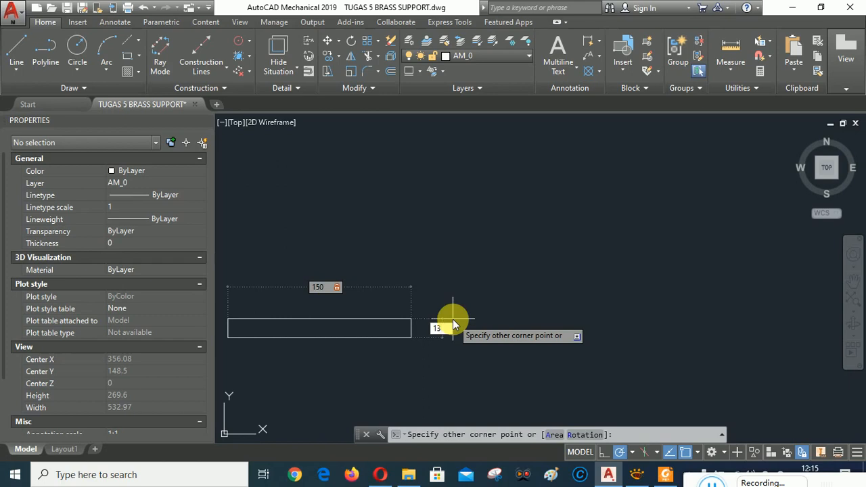
key(Return)
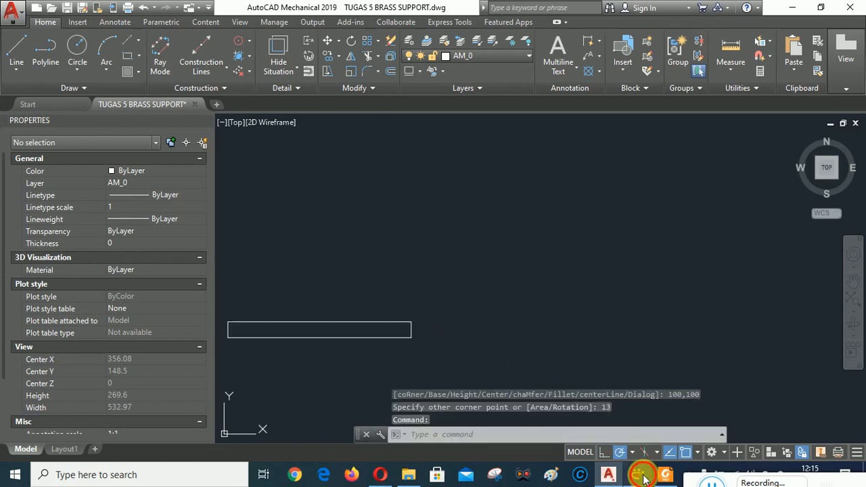
Step: Check the Brass support reference in XnView, return to AutoCAD Mechanical, and explode the base rectangle into separate lines
click(636, 475)
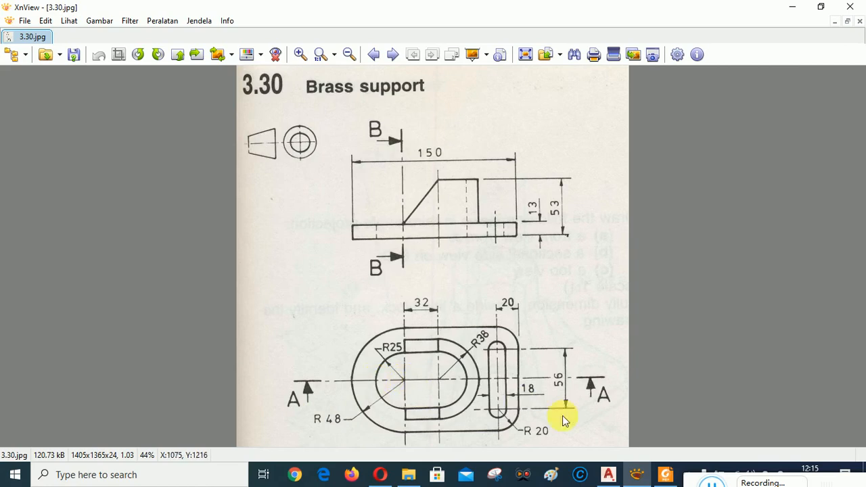
click(607, 476)
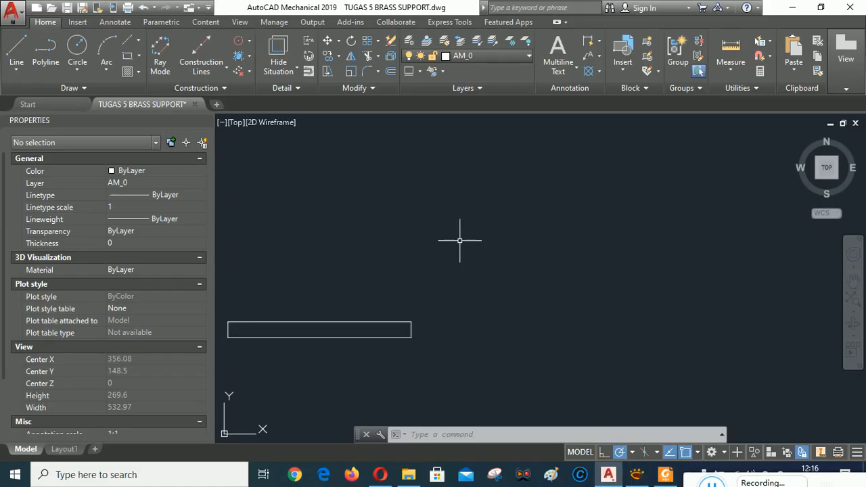
middle_drag(409, 274, 561, 250)
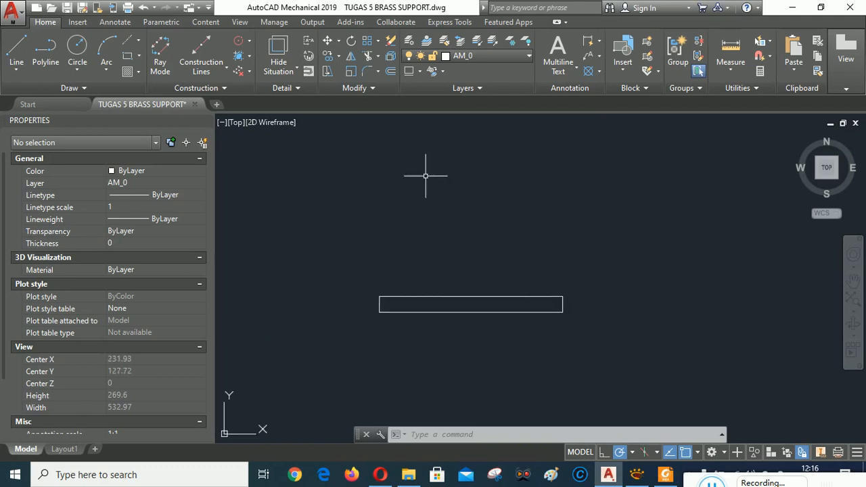
click(391, 56)
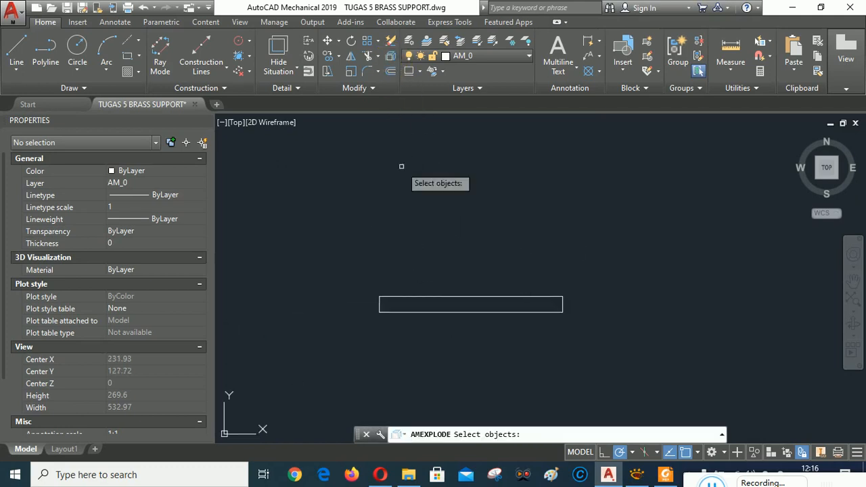
click(449, 296)
key(Return)
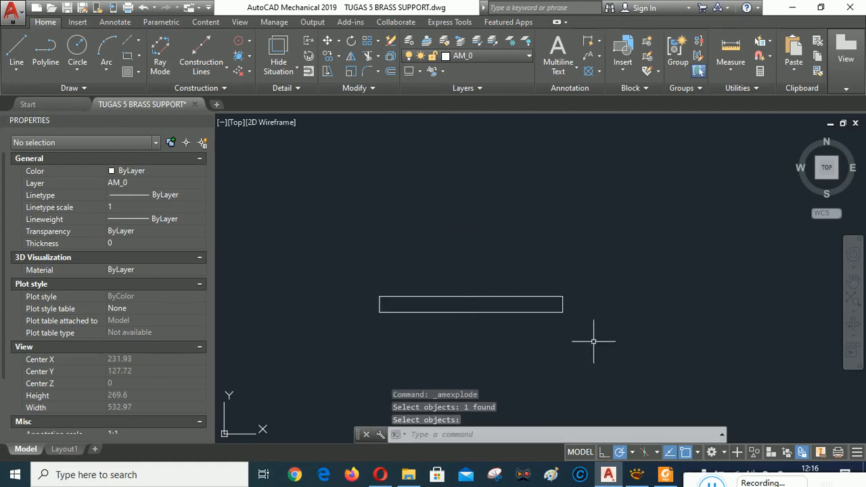
Step: Offset the base rectangle's left edge 48 to the right, consulting the reference drawing in XnView for the distance
scroll(406, 335, up, 4)
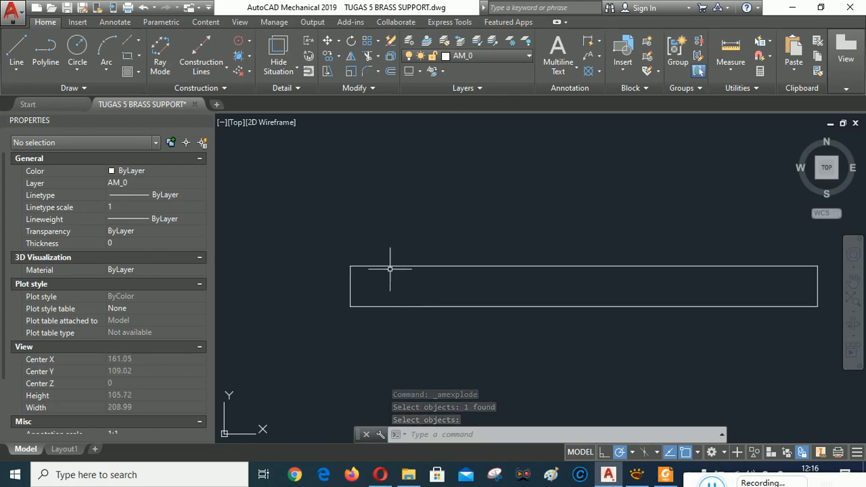
click(391, 71)
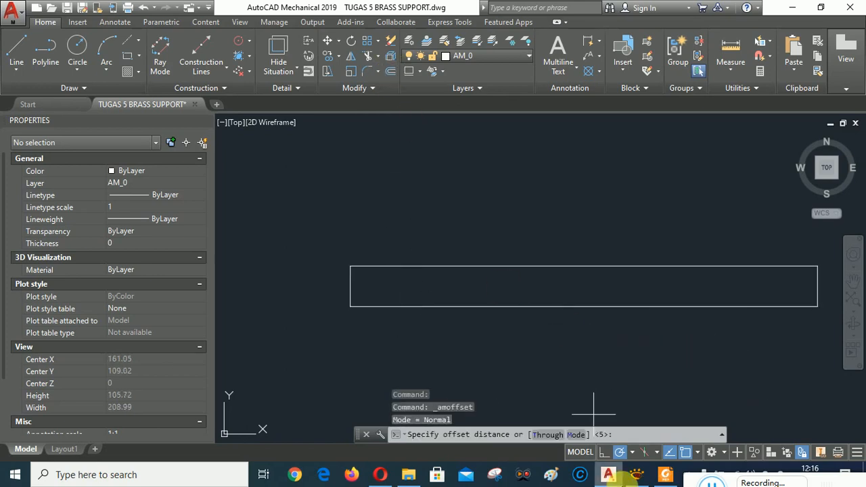
click(636, 475)
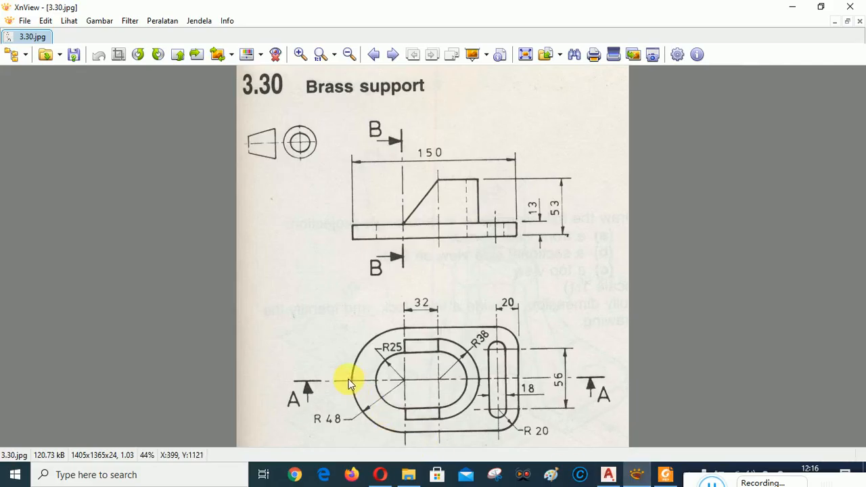
click(608, 476)
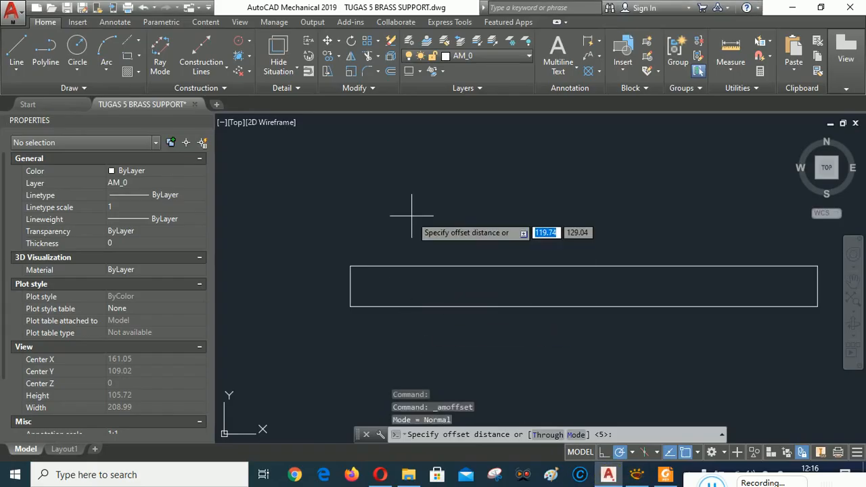
text(48)
key(Return)
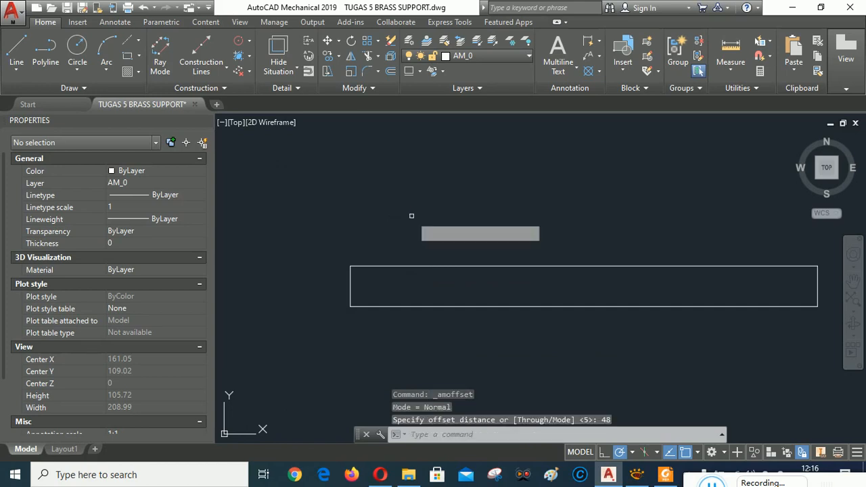
click(349, 287)
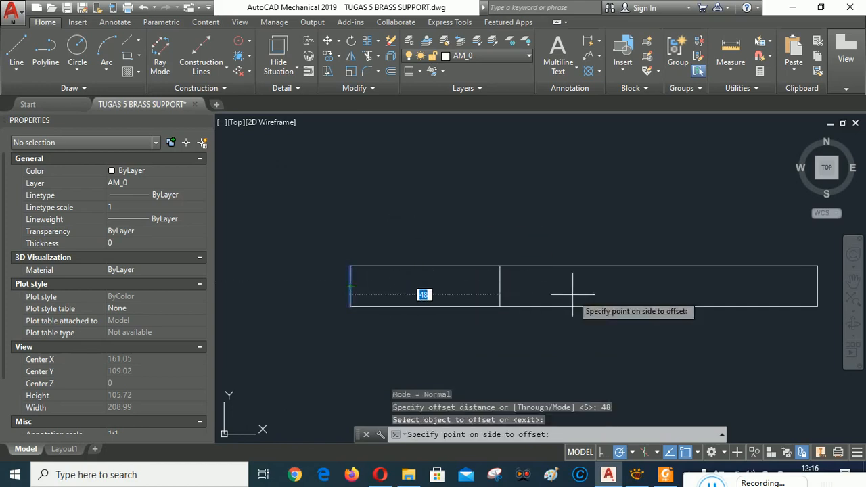
click(564, 290)
key(Return)
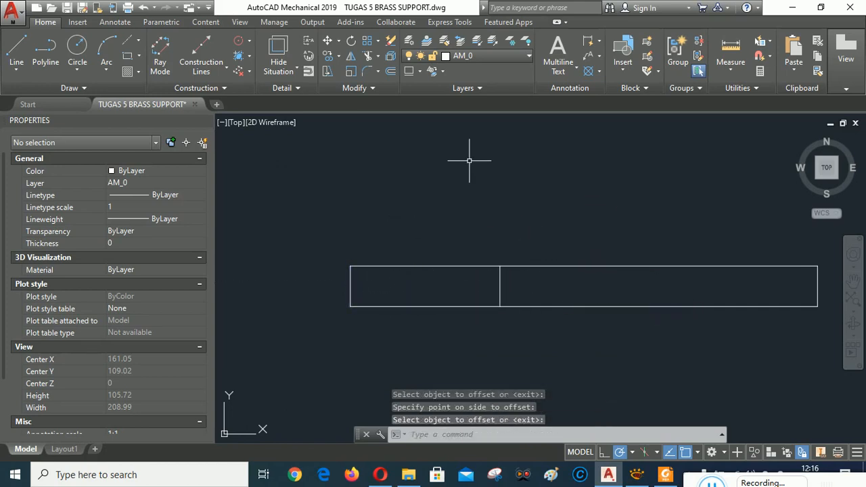
Step: Offset the vertical line inside the base 25 to the left to mark the R25 opening's left end
right_click(469, 161)
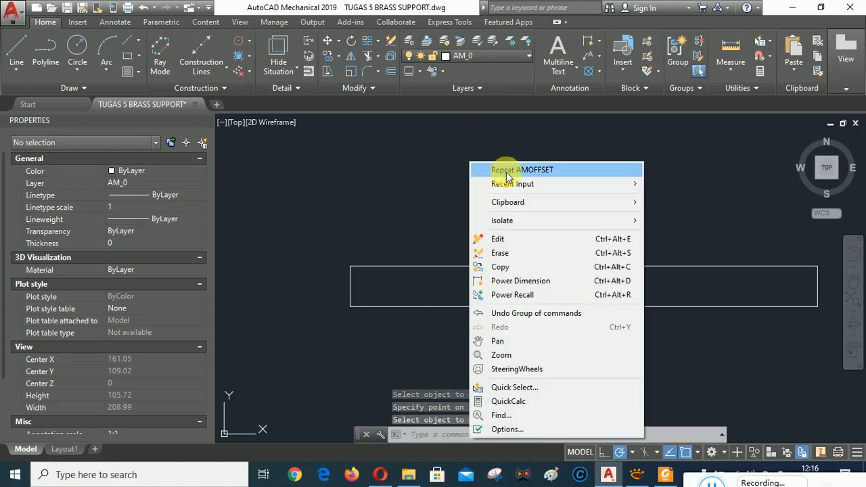
click(501, 169)
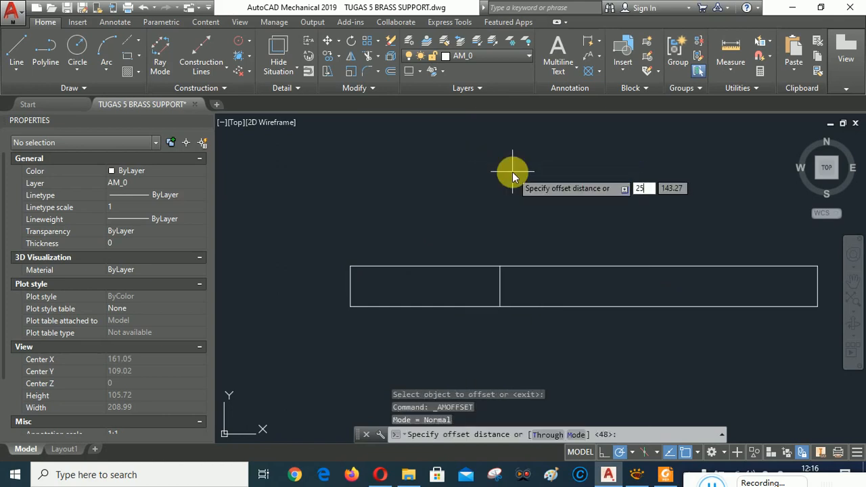
text(25)
key(Return)
click(500, 286)
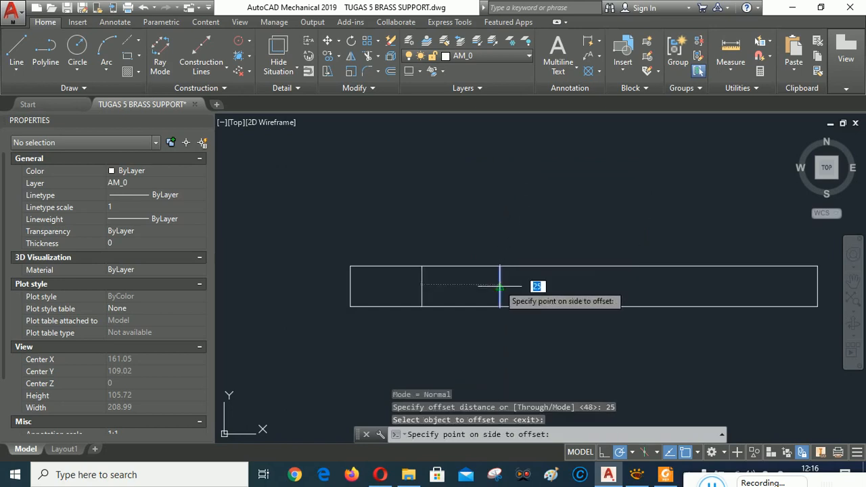
click(460, 284)
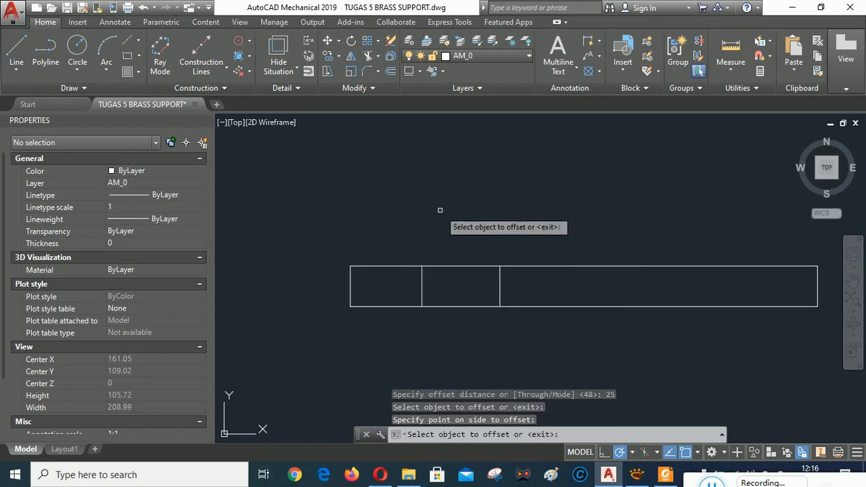
Step: Check the centre spacing on the reference in XnView and offset the R48 centre's vertical line 32 to the right in AutoCAD Mechanical
click(636, 474)
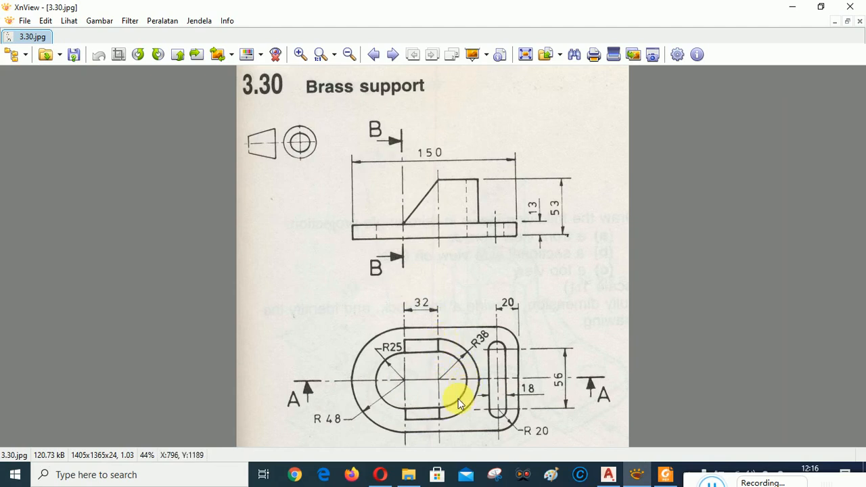
click(609, 474)
click(390, 71)
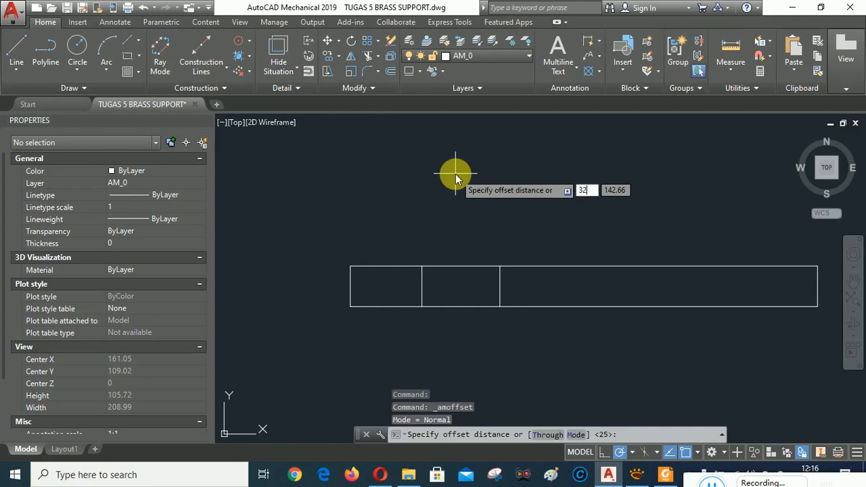
key(Return)
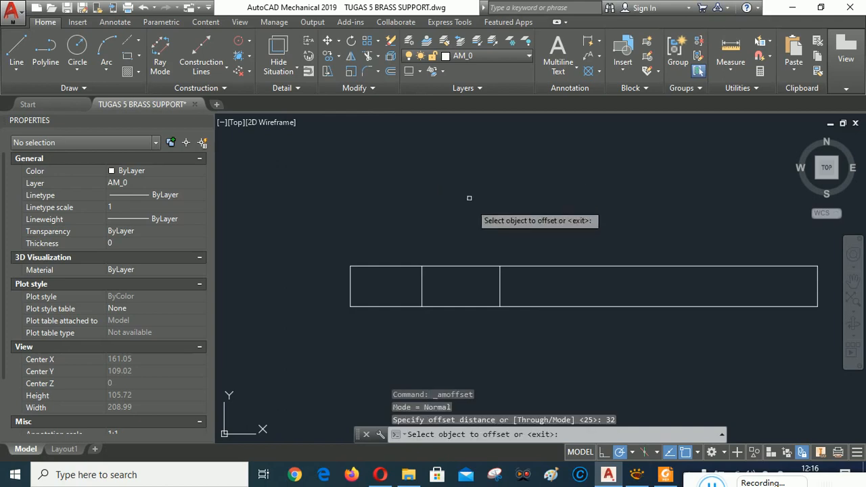
click(500, 291)
click(625, 294)
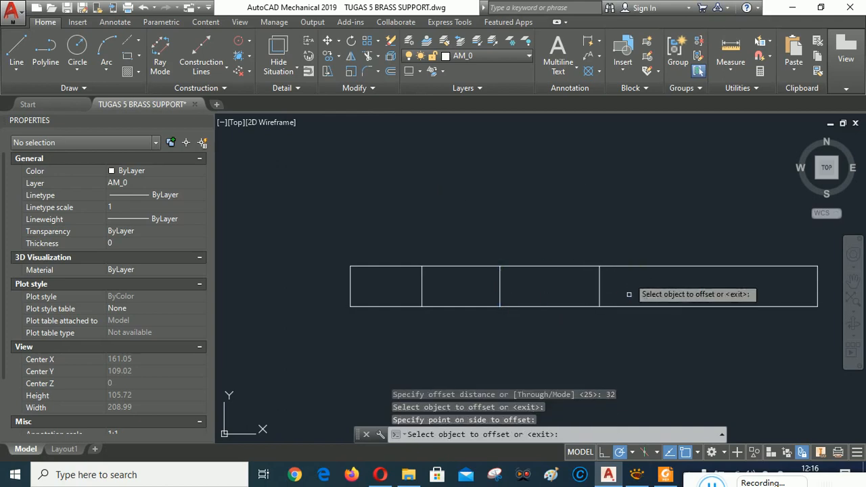
Step: Recheck the reference drawing and offset the rightmost interior vertical line 25 to the right, ending the Offset command
click(640, 482)
click(639, 481)
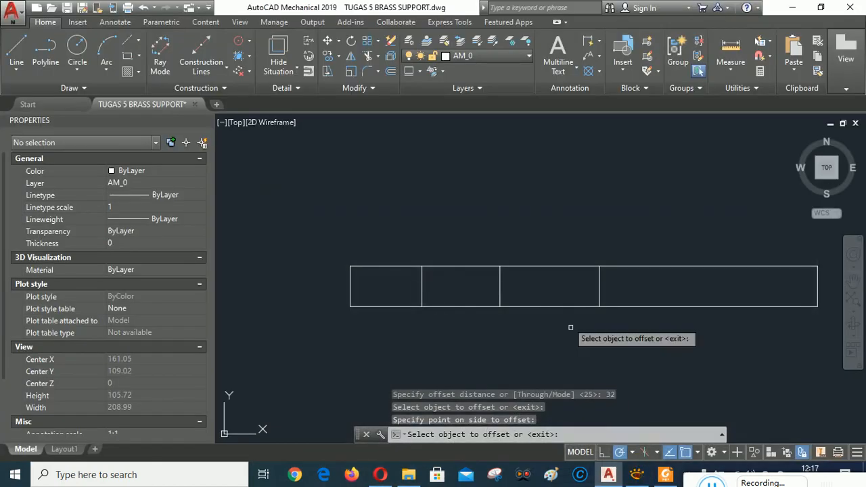
right_click(486, 171)
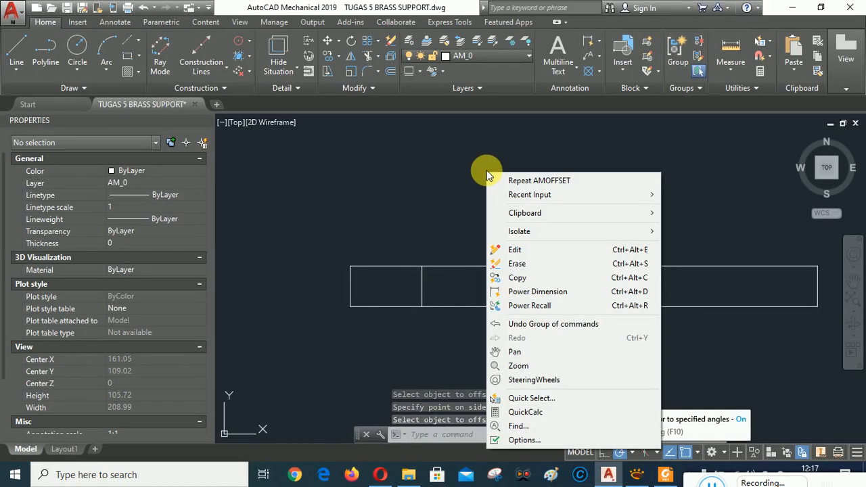
click(531, 180)
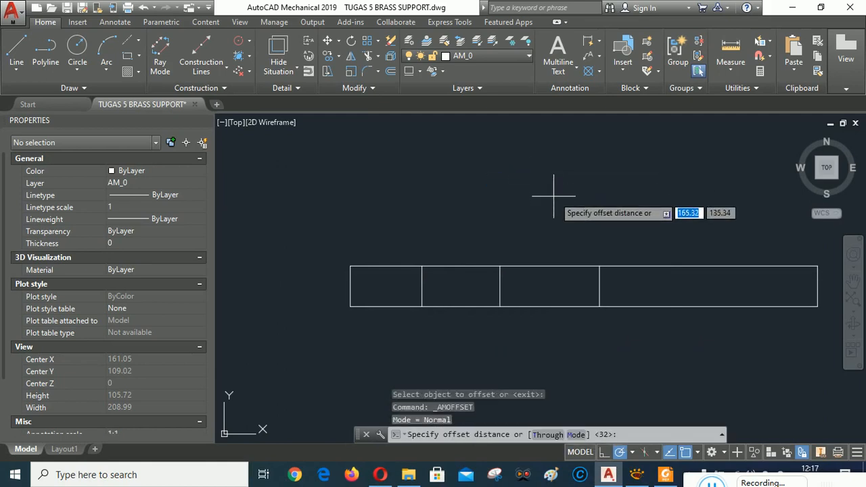
text(25)
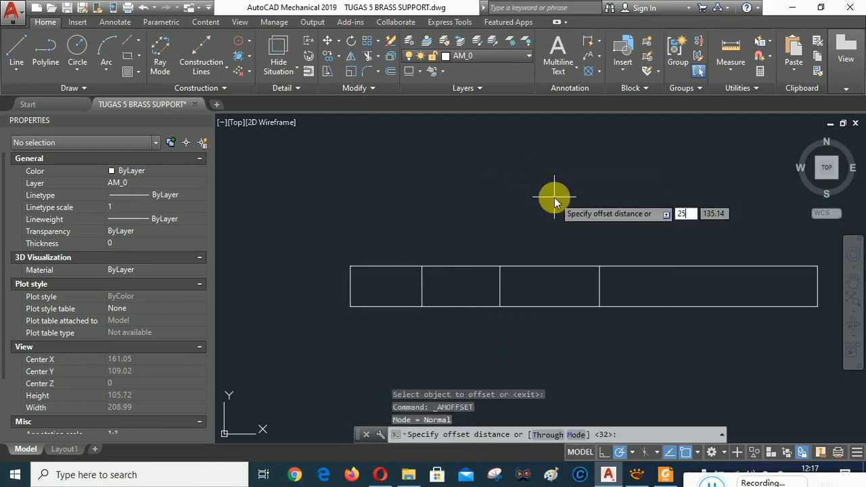
key(Return)
click(600, 286)
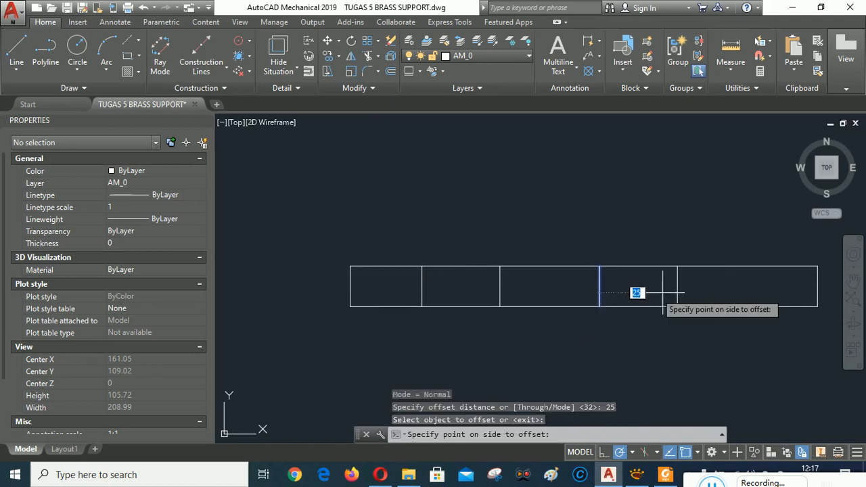
click(718, 293)
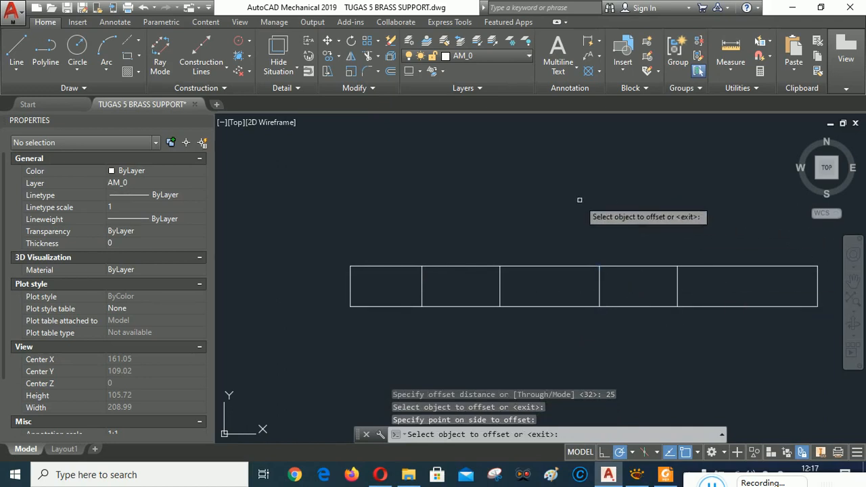
key(Return)
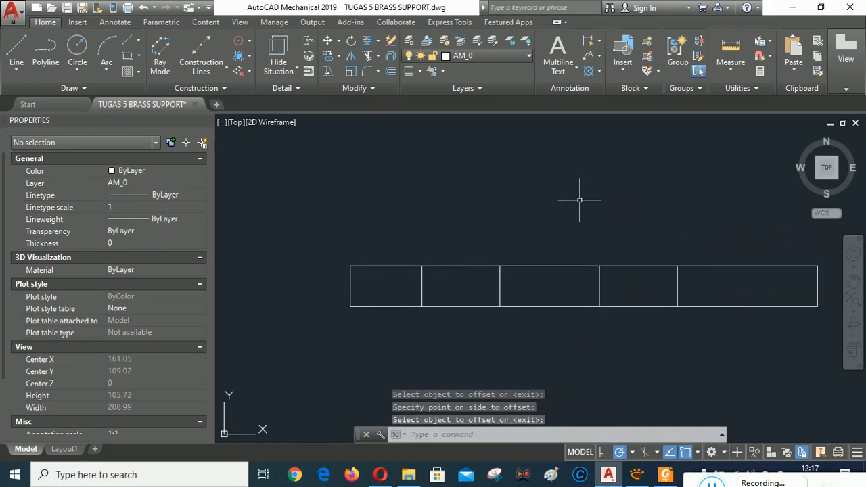
Step: Check the slot centre distance on the reference in XnView and offset the base's right edge 20 to the left in AutoCAD Mechanical
click(644, 475)
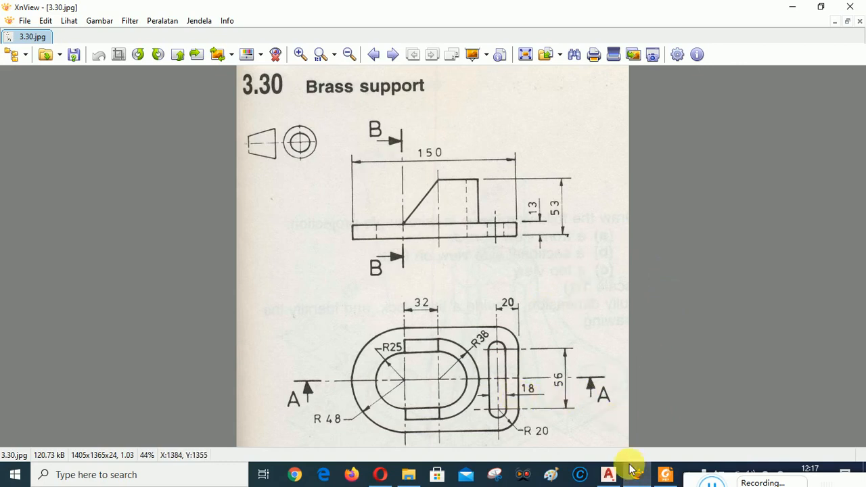
click(609, 476)
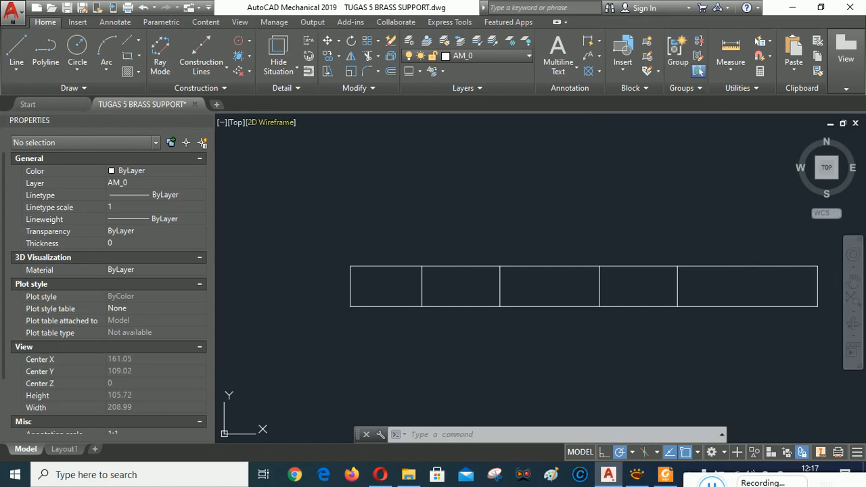
click(390, 71)
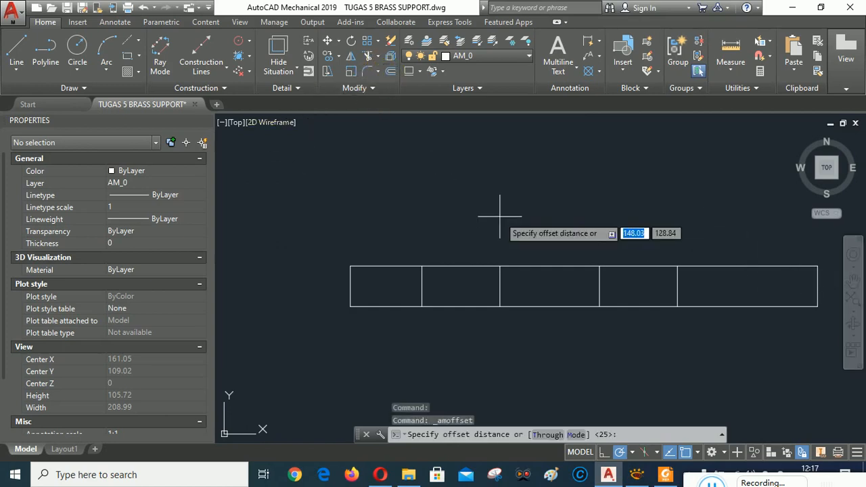
text(20)
key(Return)
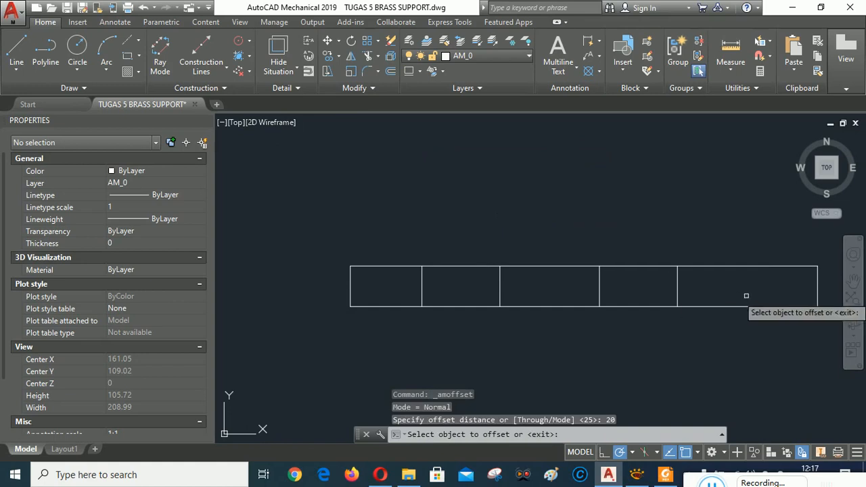
click(817, 284)
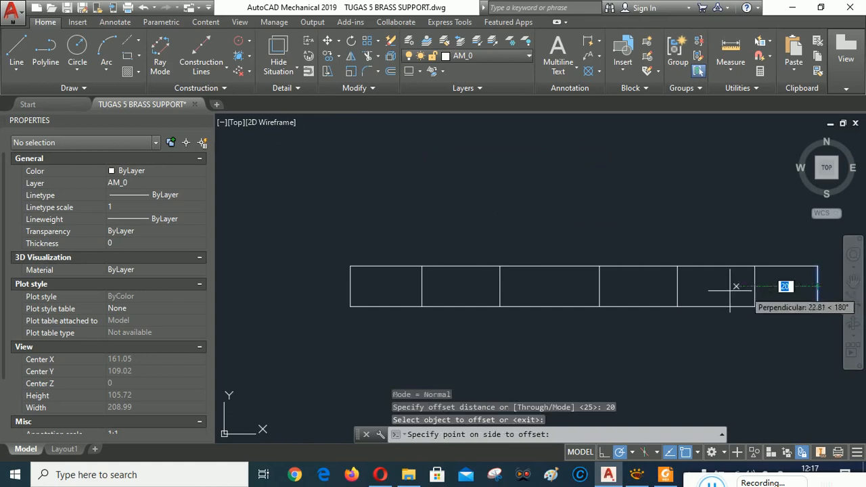
click(729, 291)
key(Return)
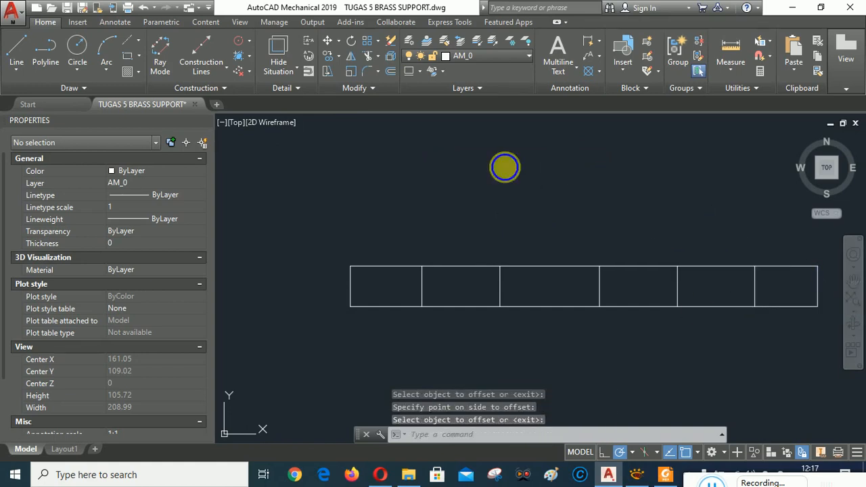
Step: Offset the slot's vertical centre line 9 to each side to mark the slot's edges in the base plate
right_click(506, 168)
click(558, 176)
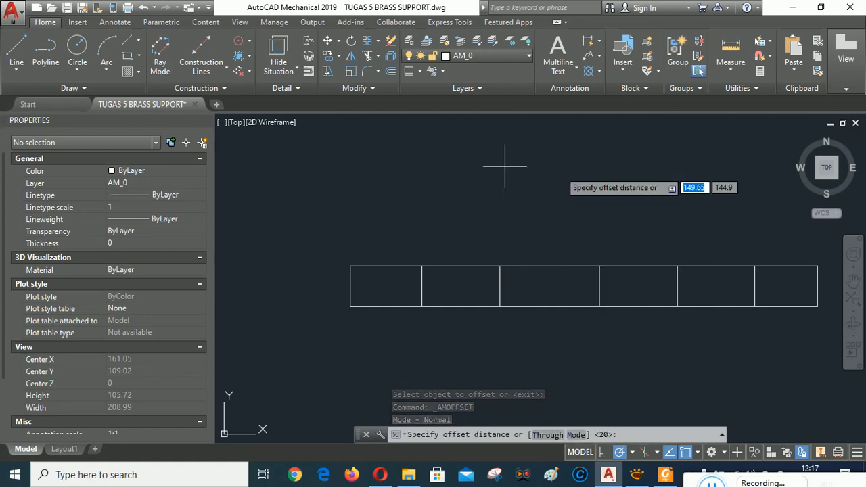
click(560, 170)
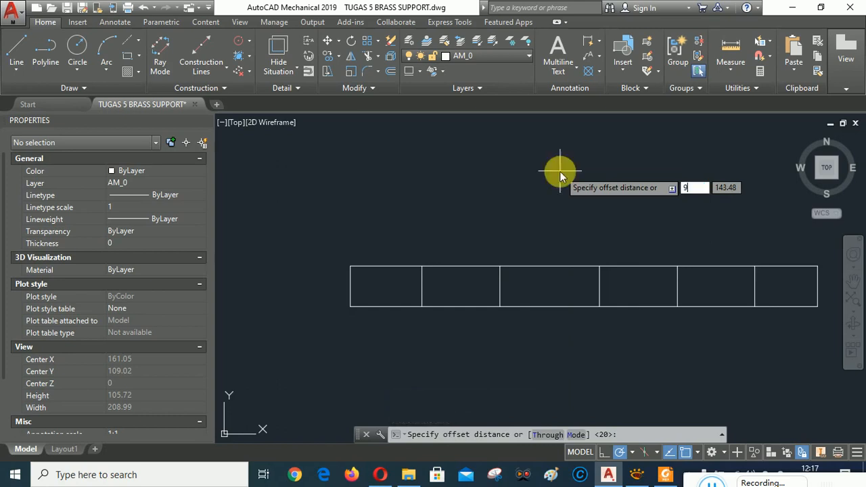
text(9)
key(Return)
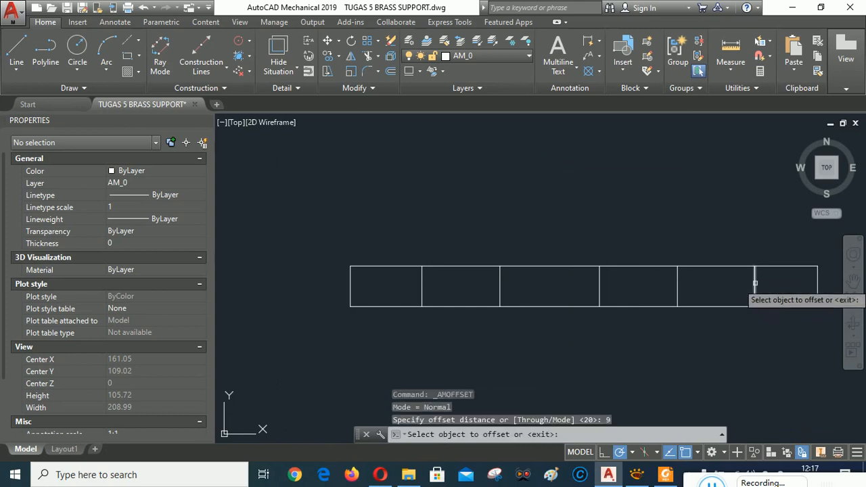
click(754, 280)
click(767, 287)
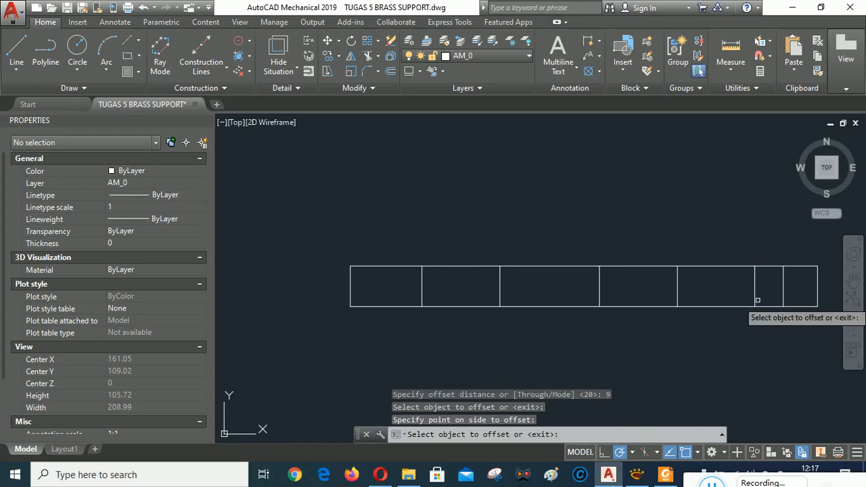
click(753, 292)
click(717, 287)
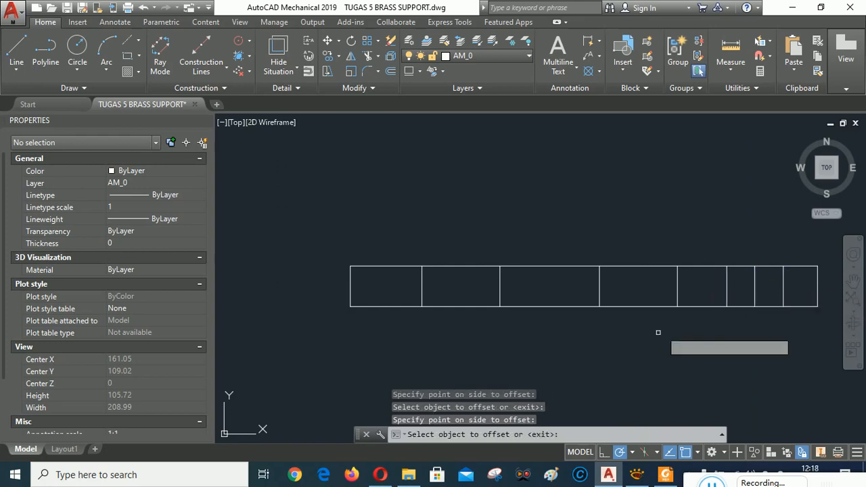
key(Return)
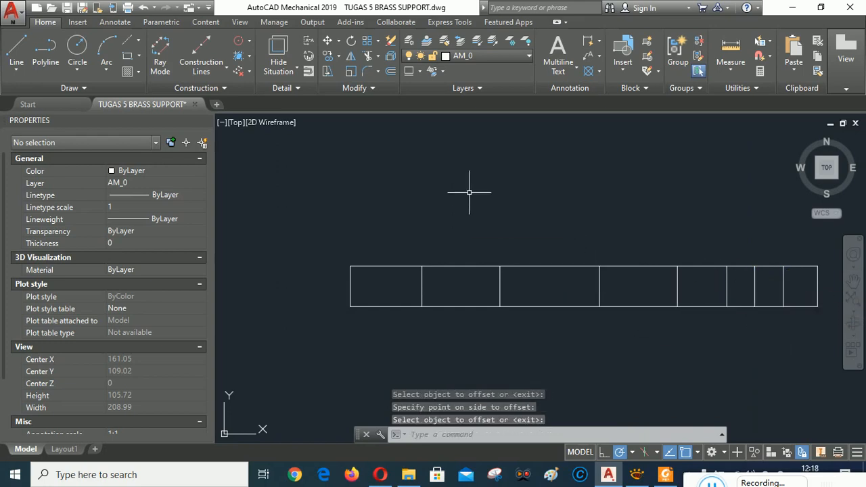
Step: Check the overall height on the reference in XnView and offset the base's bottom edge 53 upward in AutoCAD Mechanical
click(637, 474)
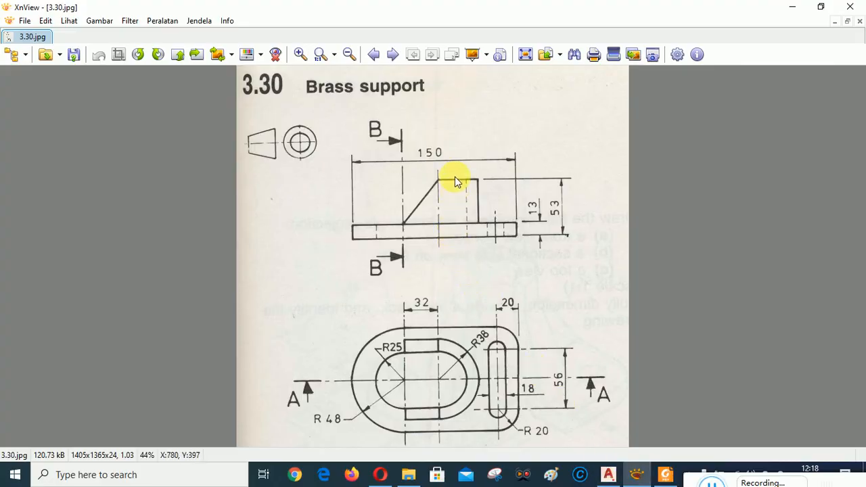
click(609, 473)
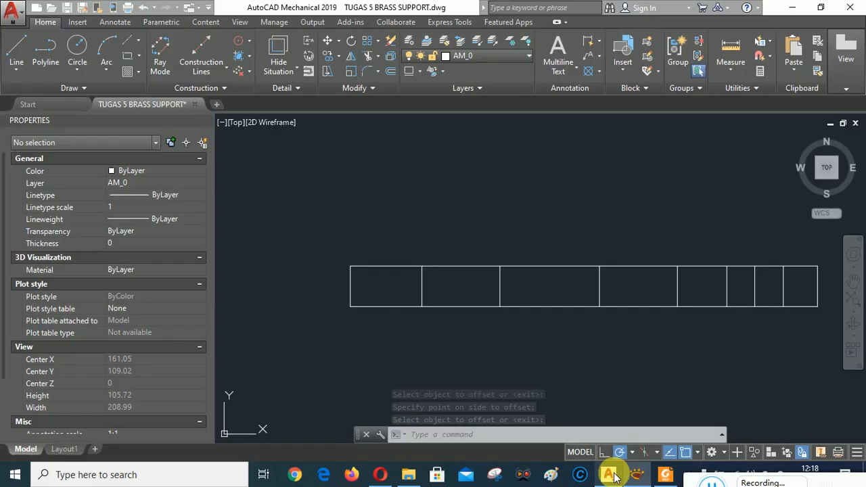
click(391, 71)
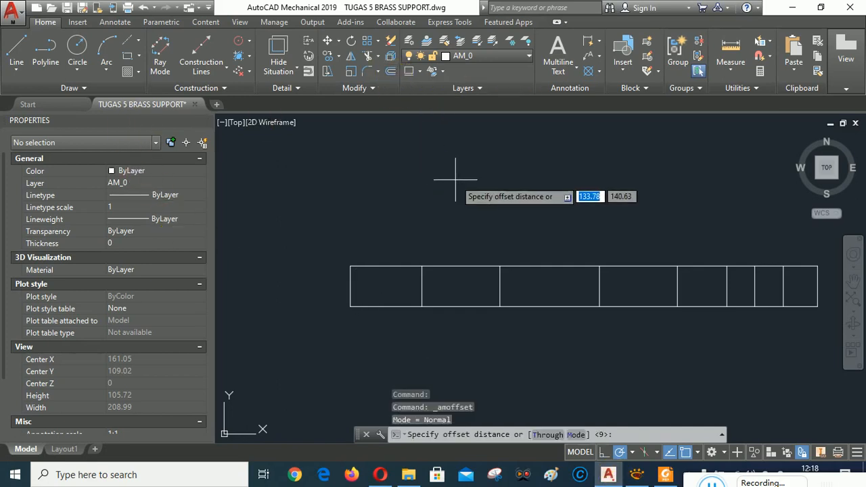
text(53)
key(Return)
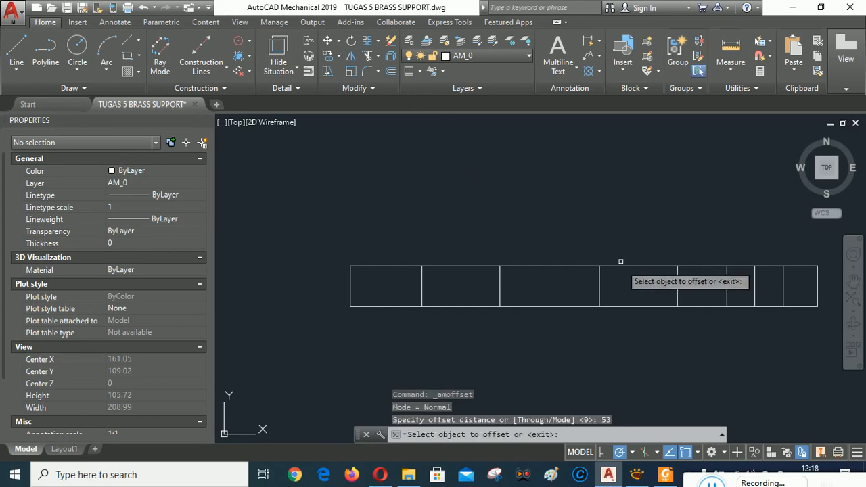
click(568, 306)
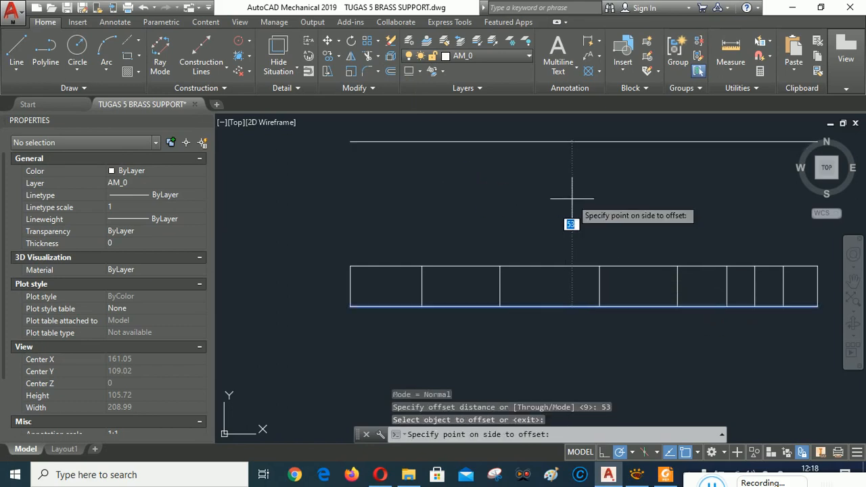
click(570, 223)
key(Return)
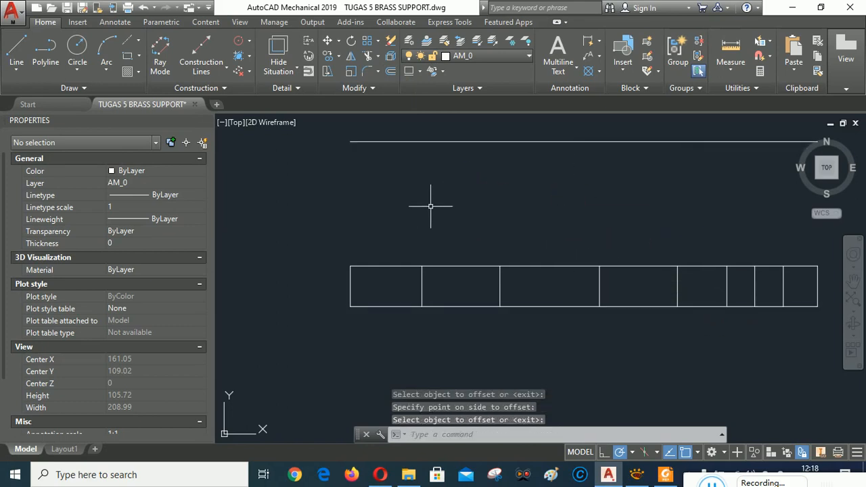
Step: Consult the reference in XnView and extend the R38 centre's vertical line and the R25 opening's right-end line up to the upper horizontal line in AutoCAD Mechanical
click(638, 476)
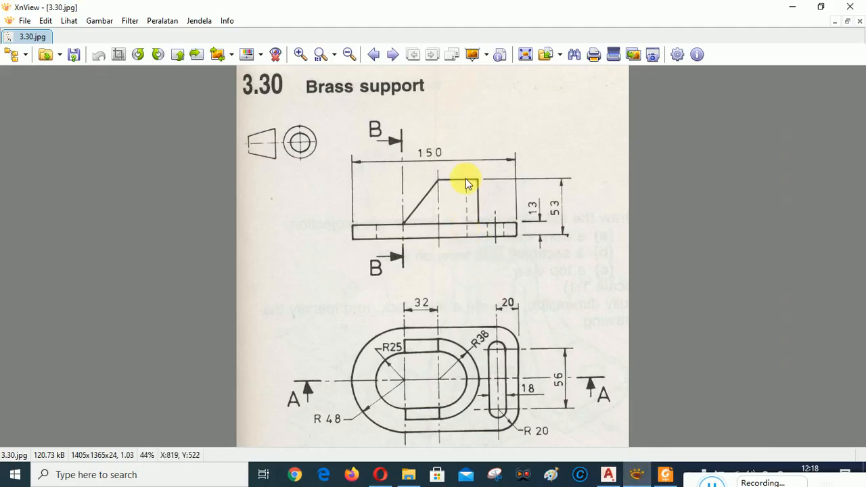
click(609, 474)
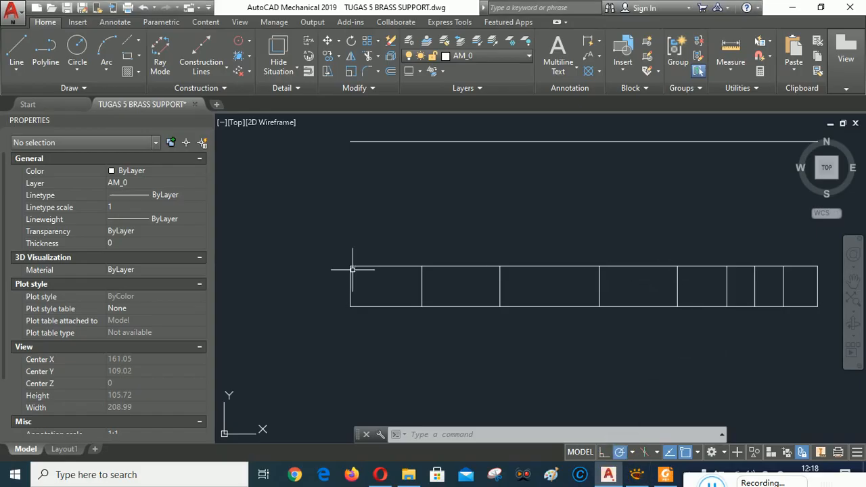
click(377, 59)
click(386, 97)
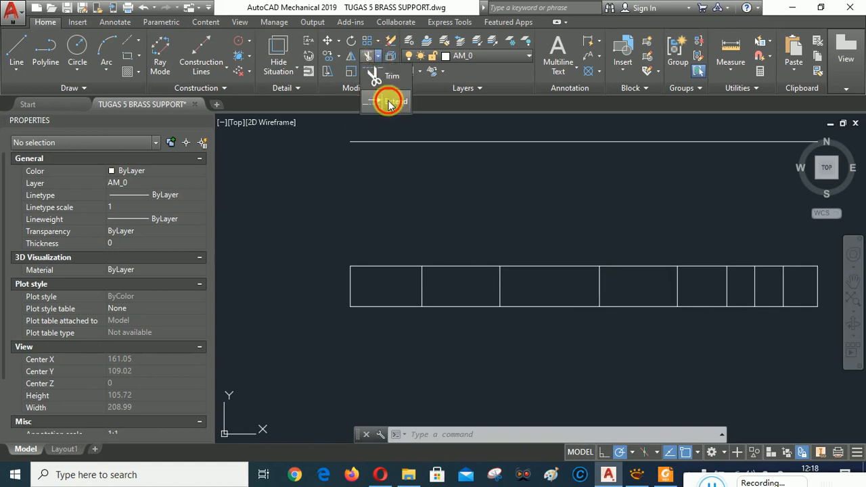
click(682, 142)
key(Return)
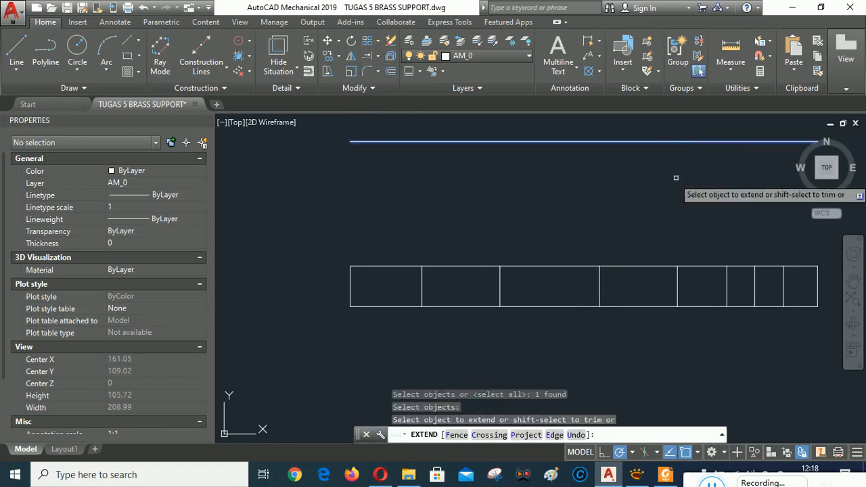
click(677, 271)
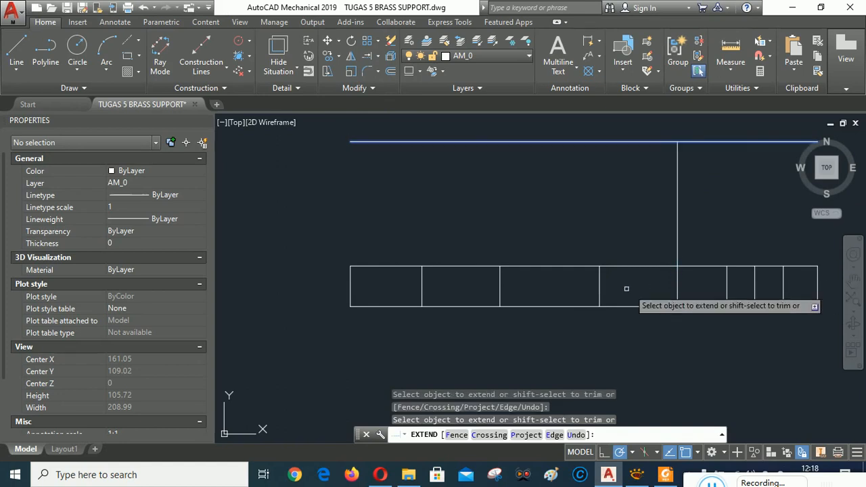
click(596, 276)
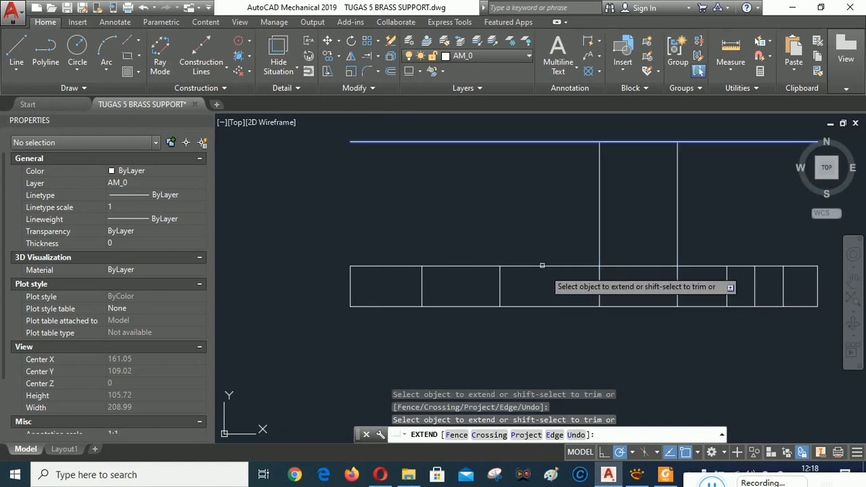
right_click(496, 223)
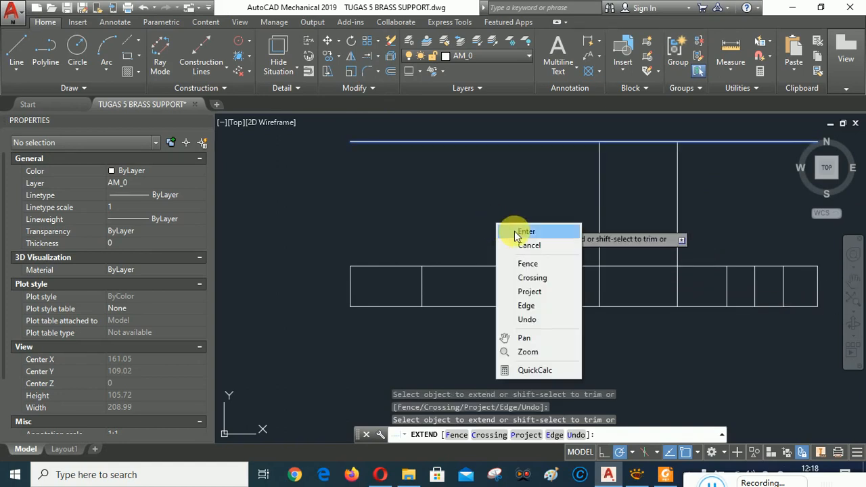
click(521, 230)
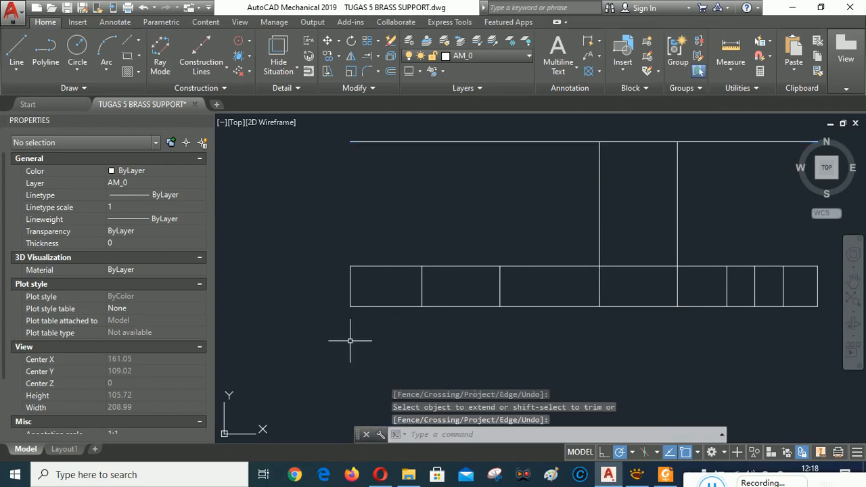
Step: Recheck the reference in XnView and draw the sloped line from the R38 centre line's upper end to the R48 centre line on the base's top edge
click(637, 474)
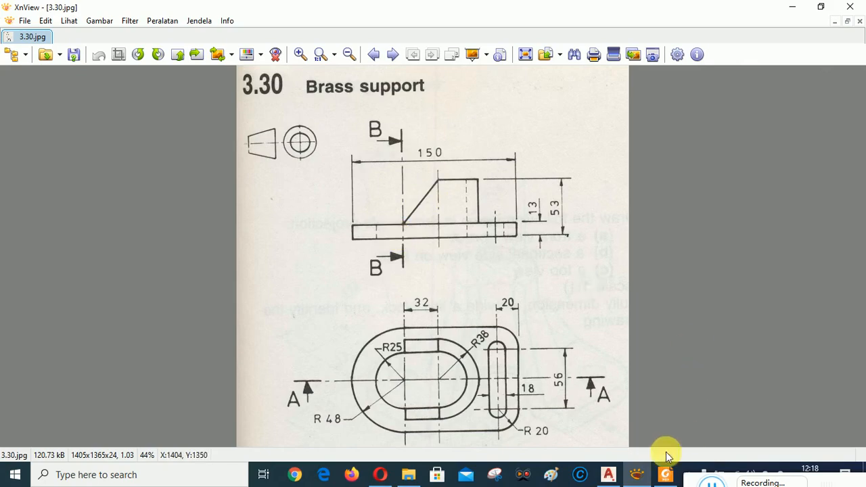
click(610, 481)
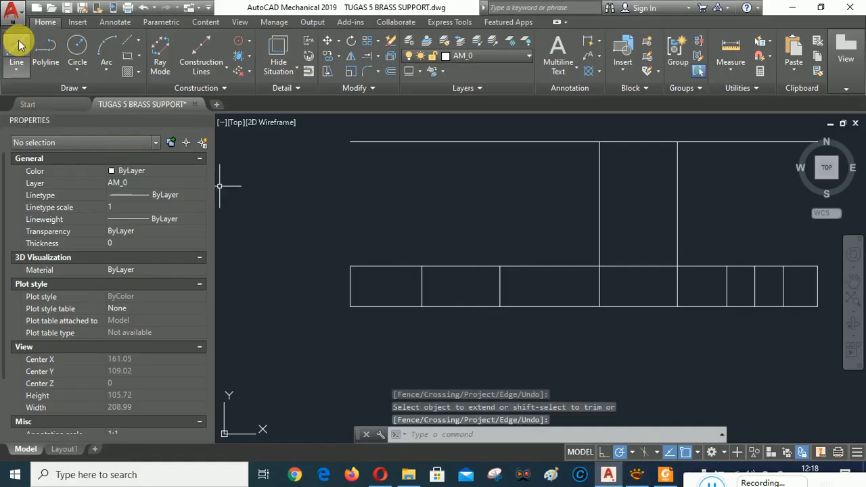
key(Escape)
text(l)
key(Return)
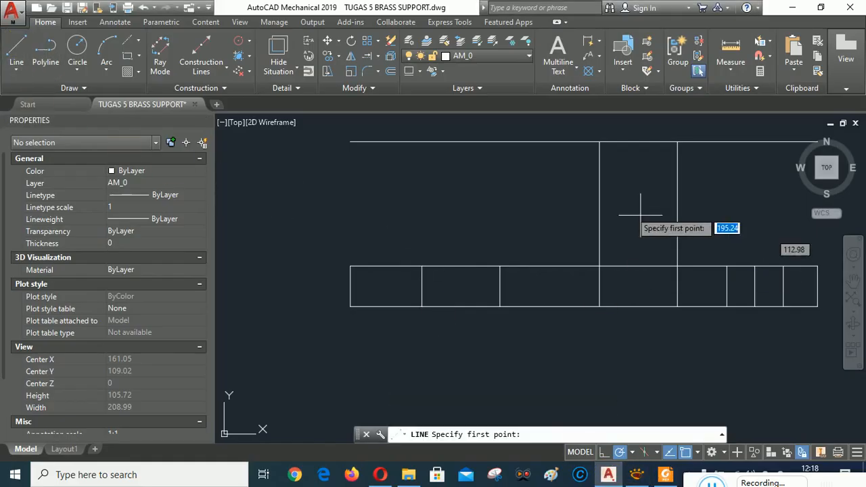
click(600, 141)
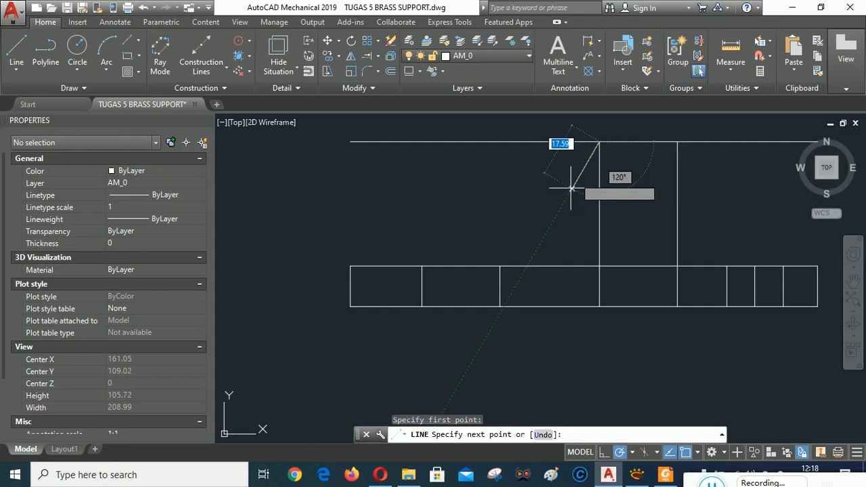
click(500, 266)
right_click(460, 199)
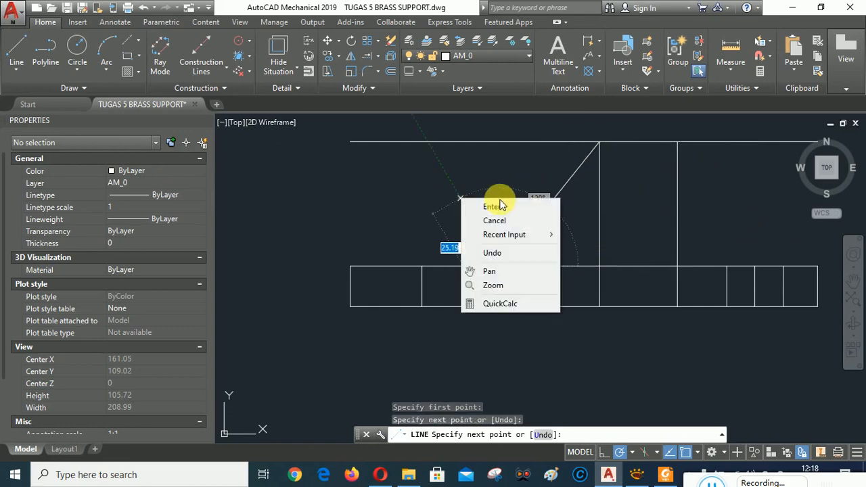
click(492, 207)
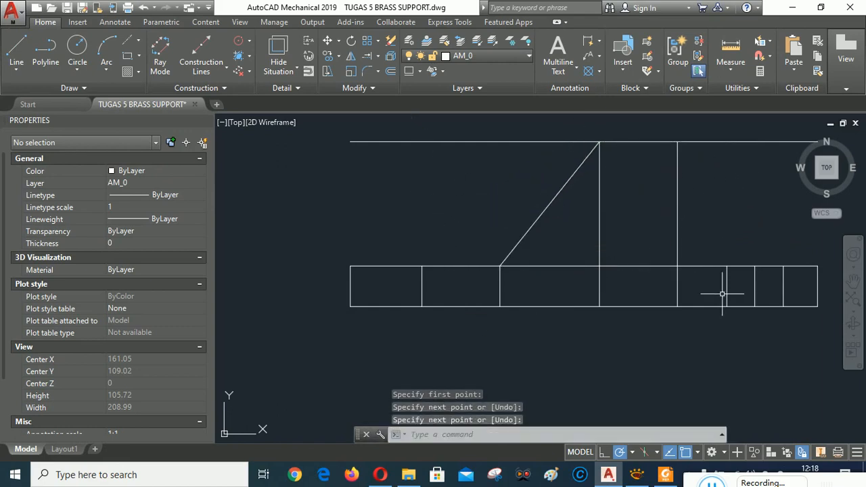
Step: Check the R38 radius on the reference in XnView and offset the R38 centre's vertical line 38 toward the slot in AutoCAD Mechanical
click(636, 475)
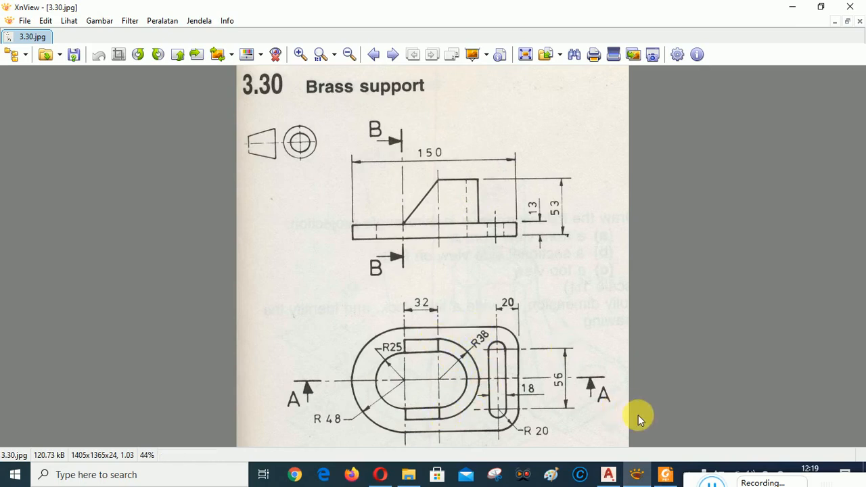
click(611, 477)
click(390, 75)
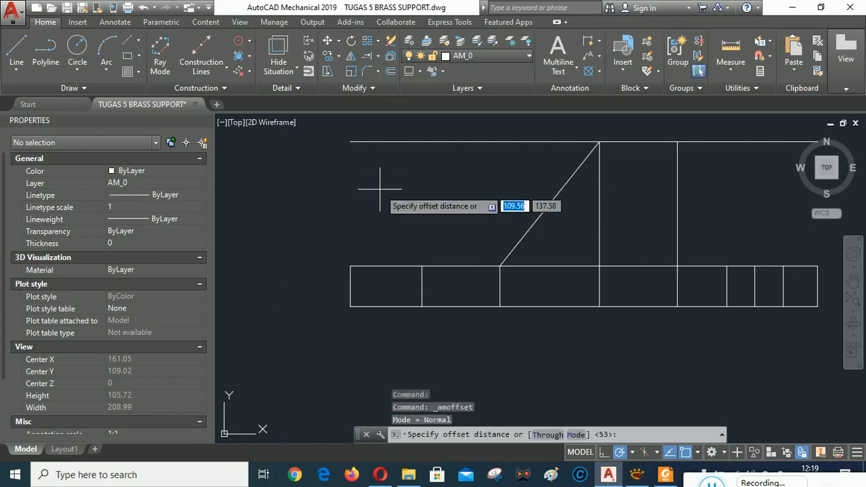
text(38)
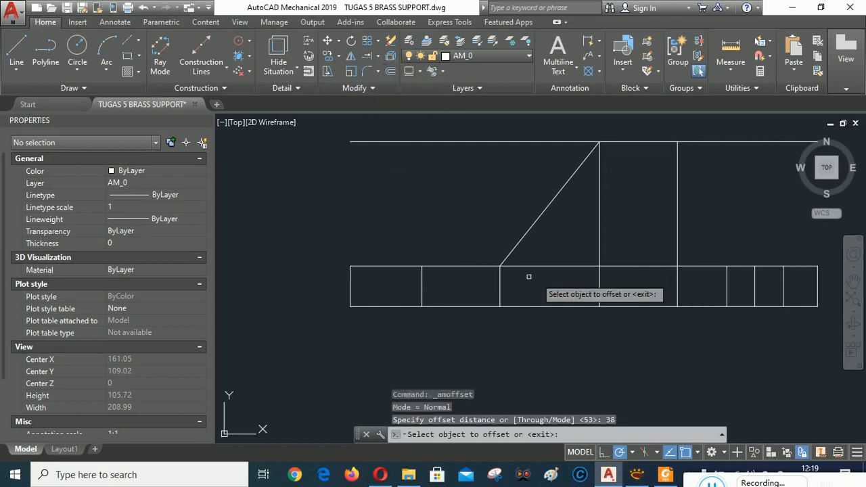
click(600, 240)
click(766, 219)
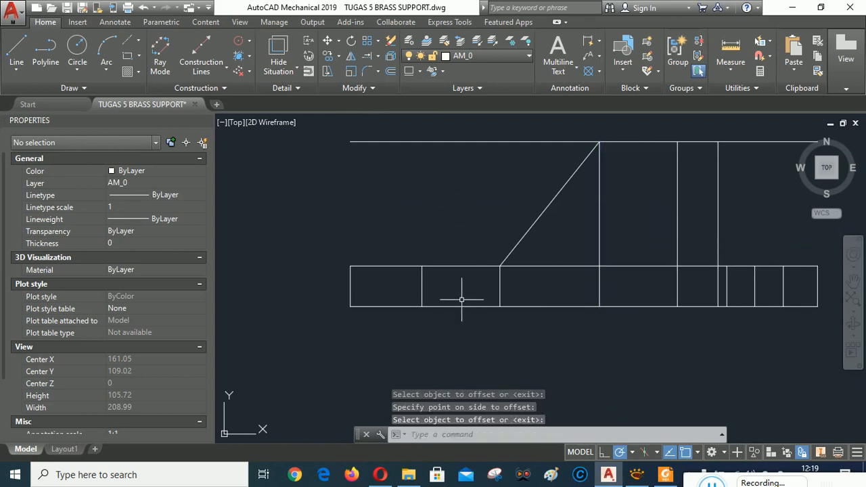
Step: Trim the upper horizontal line to the sloped line and the upright's outer vertical, and trim that vertical below the base's top edge
middle_drag(439, 222, 369, 250)
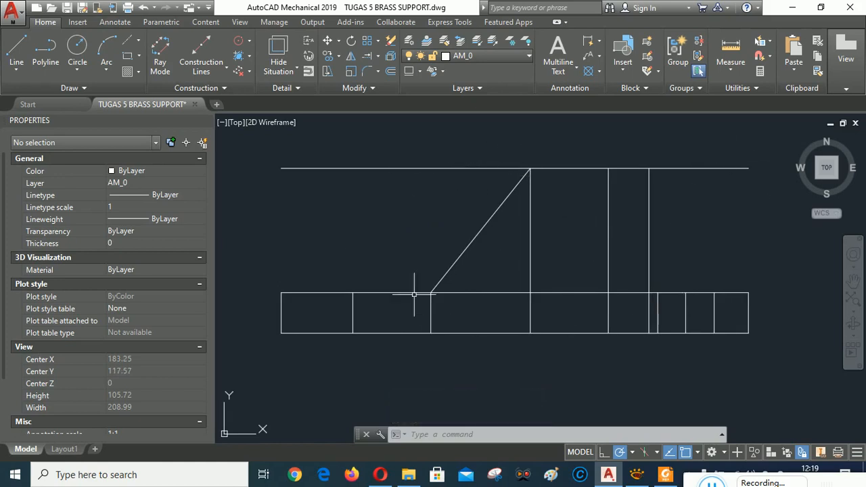
click(377, 56)
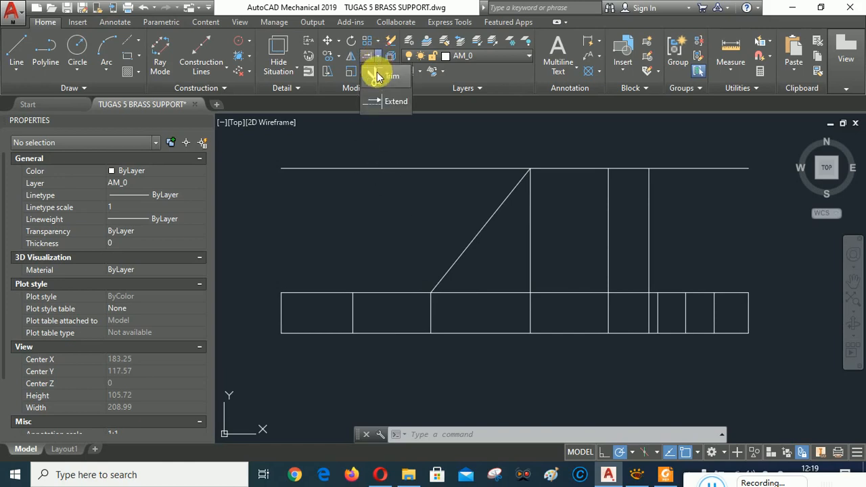
click(379, 79)
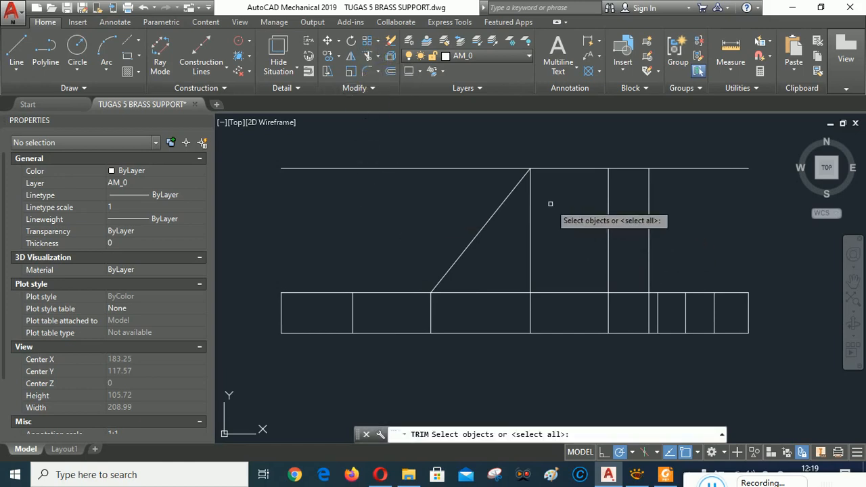
click(514, 190)
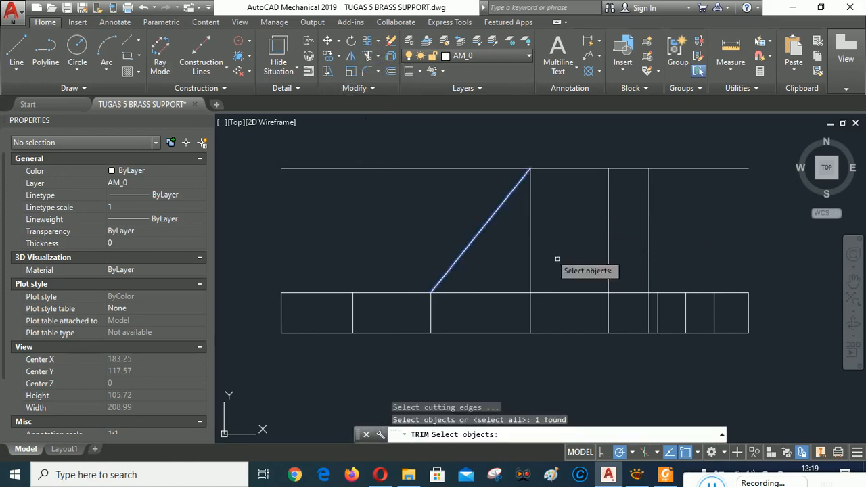
click(650, 223)
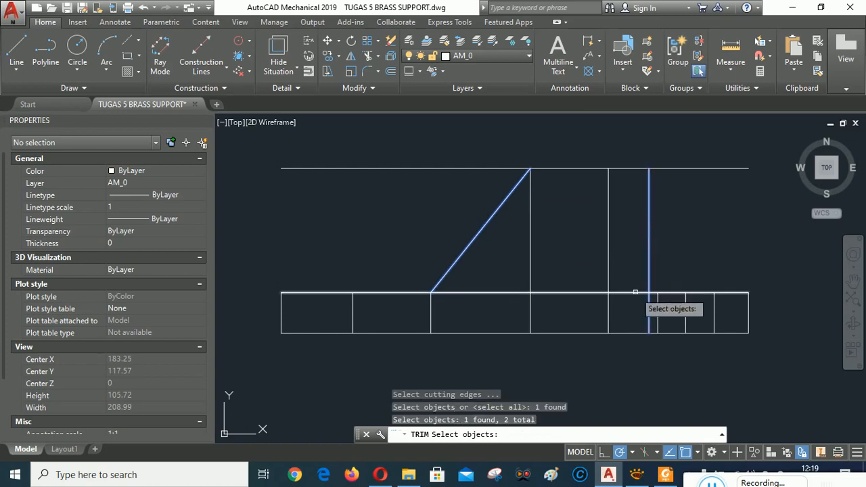
click(635, 293)
key(Return)
click(713, 195)
click(688, 160)
click(450, 188)
click(440, 163)
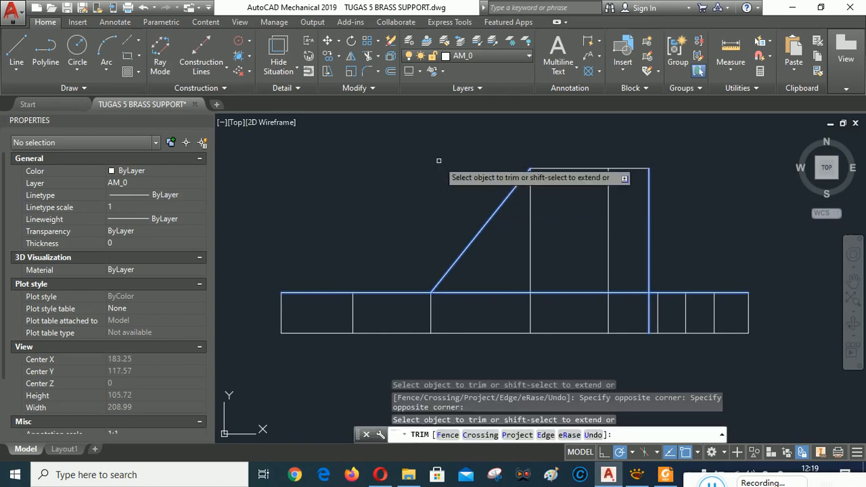
click(649, 315)
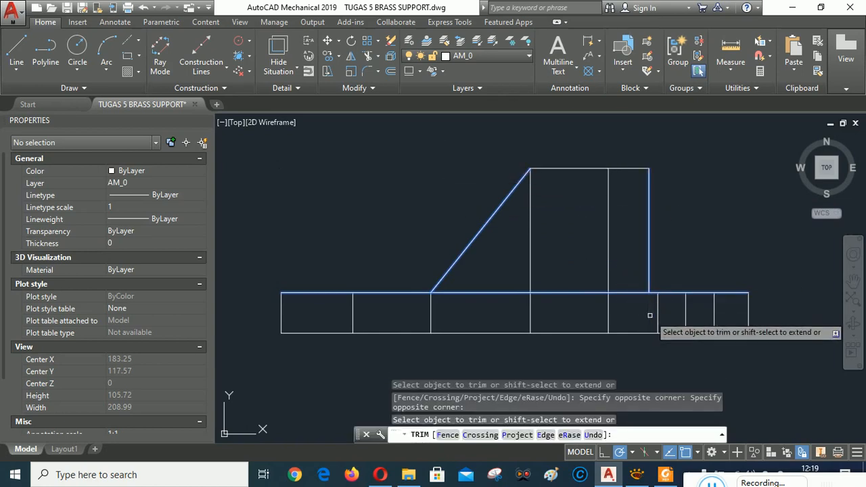
right_click(687, 227)
click(715, 232)
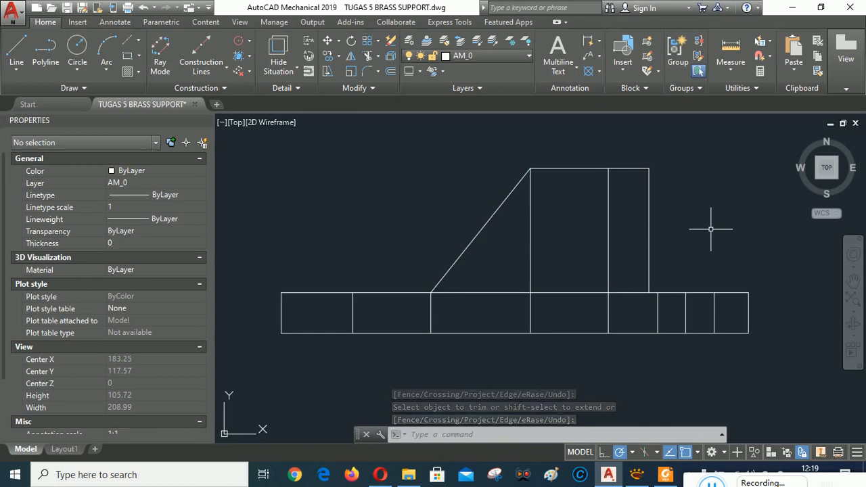
Step: Consult the reference in XnView and move the R25 opening's two end lines and the slot's two edge lines to the red hidden-line layer
click(639, 476)
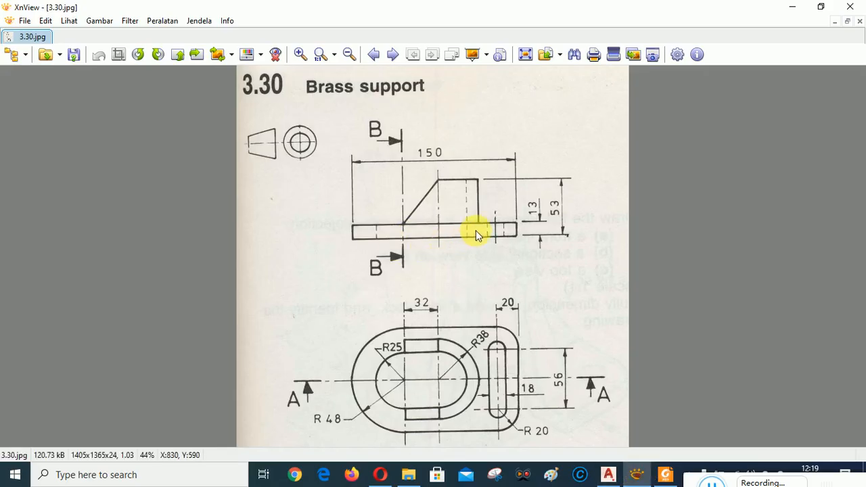
click(609, 476)
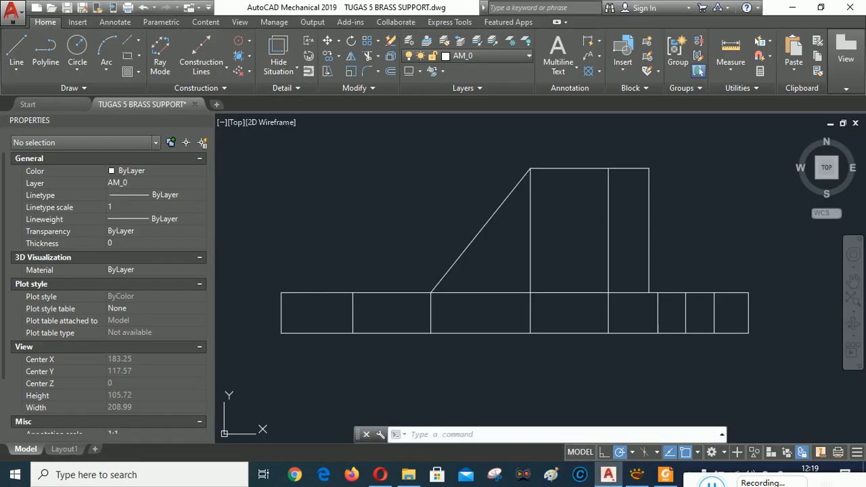
click(379, 330)
click(332, 298)
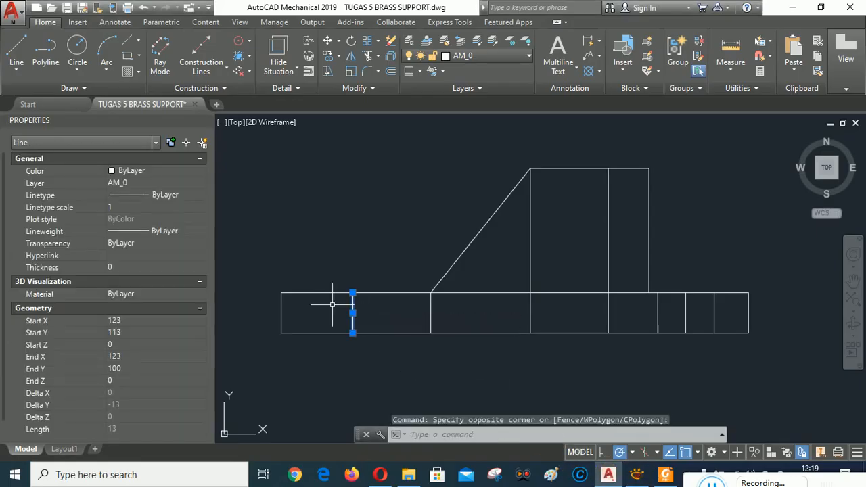
click(629, 314)
click(599, 301)
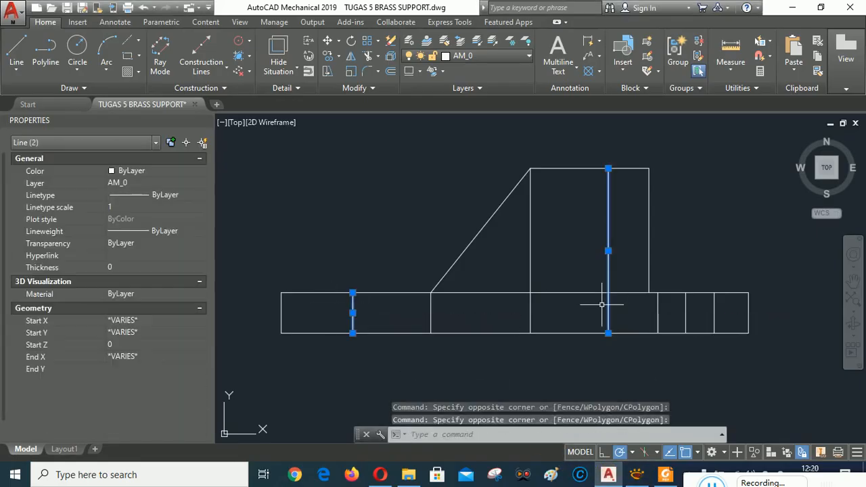
click(677, 318)
click(652, 305)
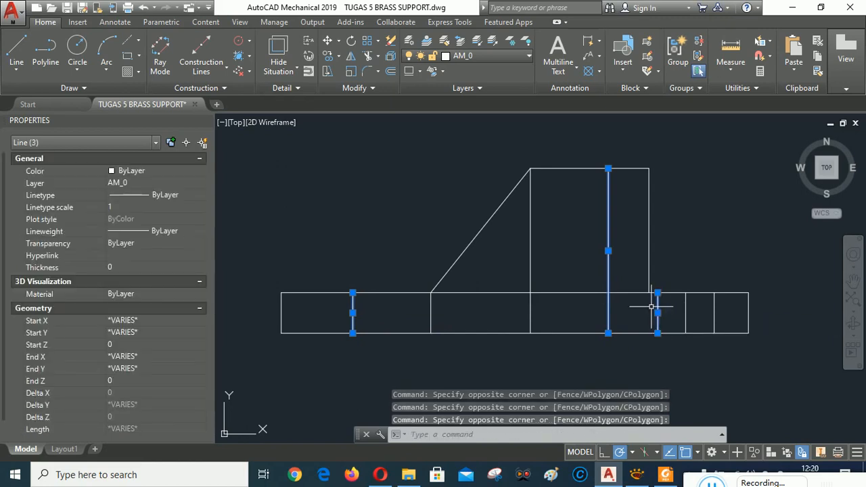
click(724, 318)
click(705, 308)
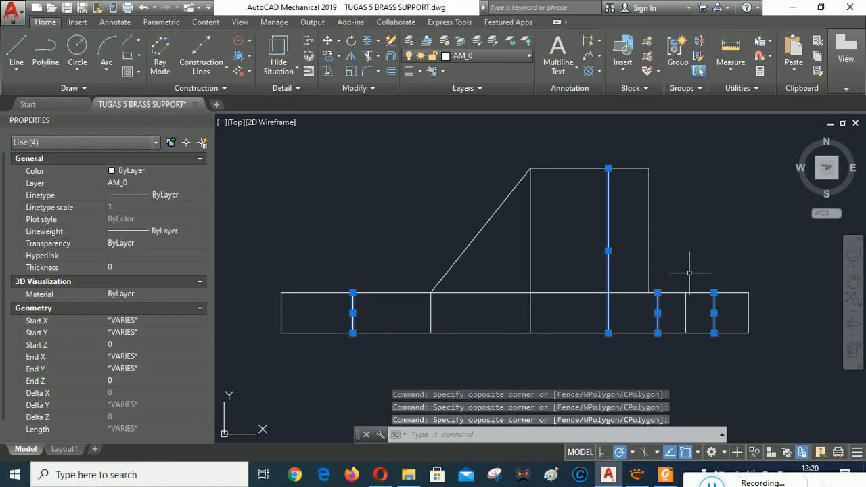
click(529, 55)
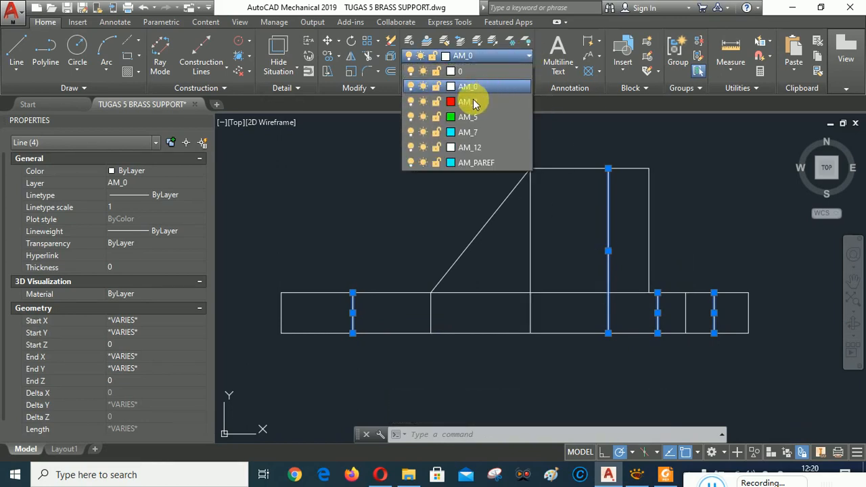
click(467, 102)
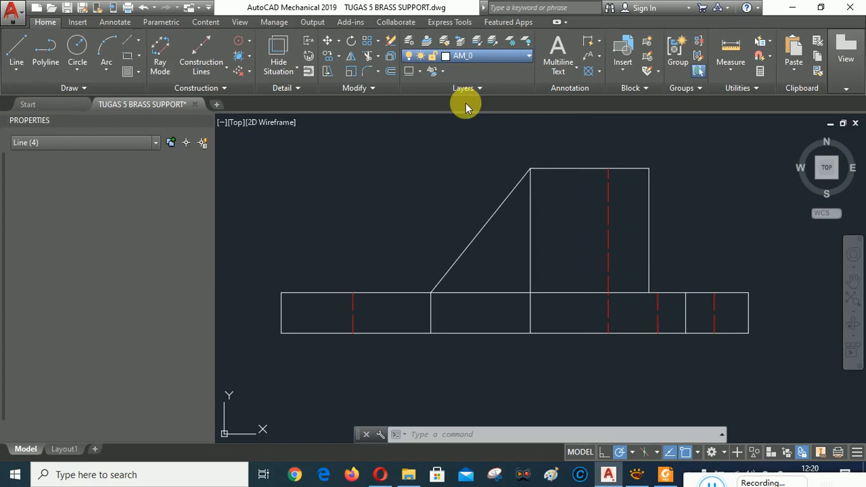
click(377, 181)
key(Escape)
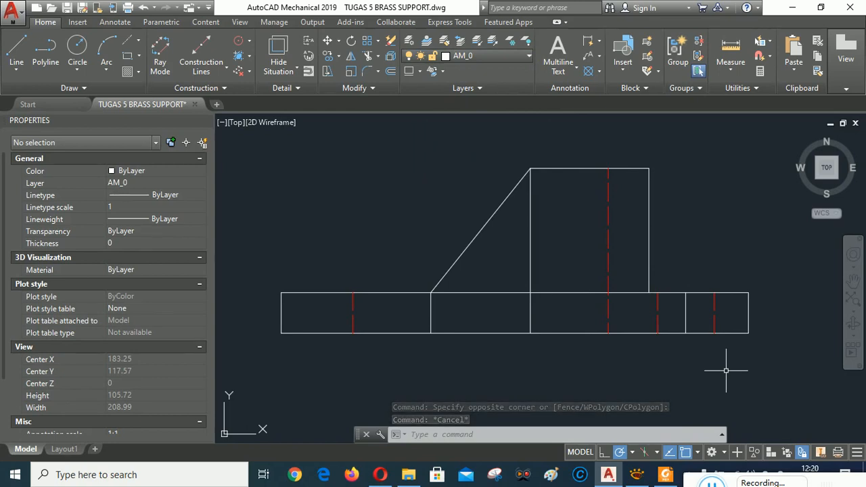
Step: Draw vertical centrelines over the slot's centre, the R38 centre and the R48 centre lines in the front view
click(126, 38)
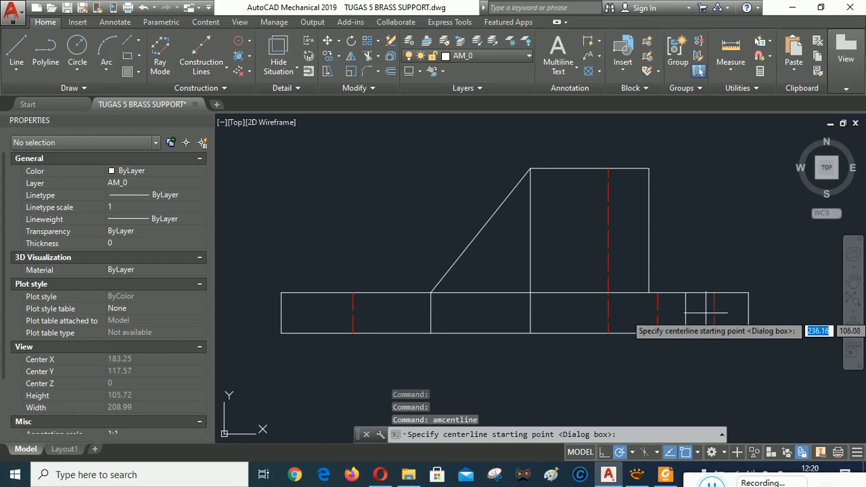
click(685, 293)
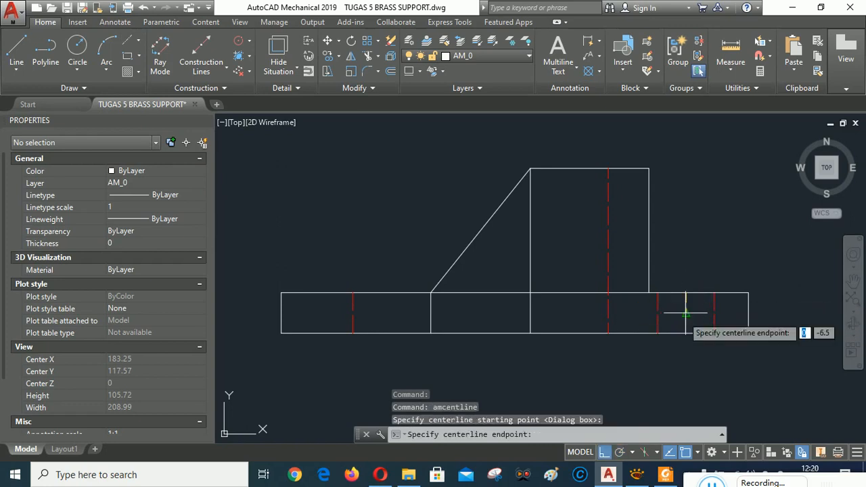
click(686, 333)
right_click(692, 186)
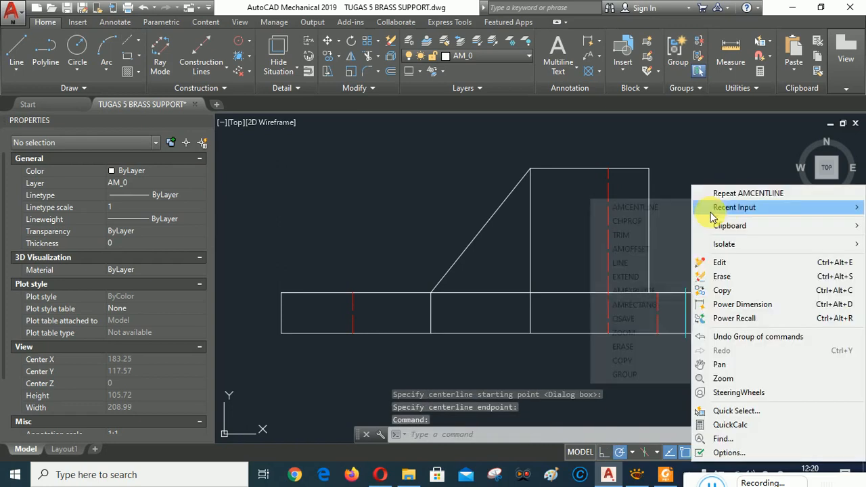
click(737, 194)
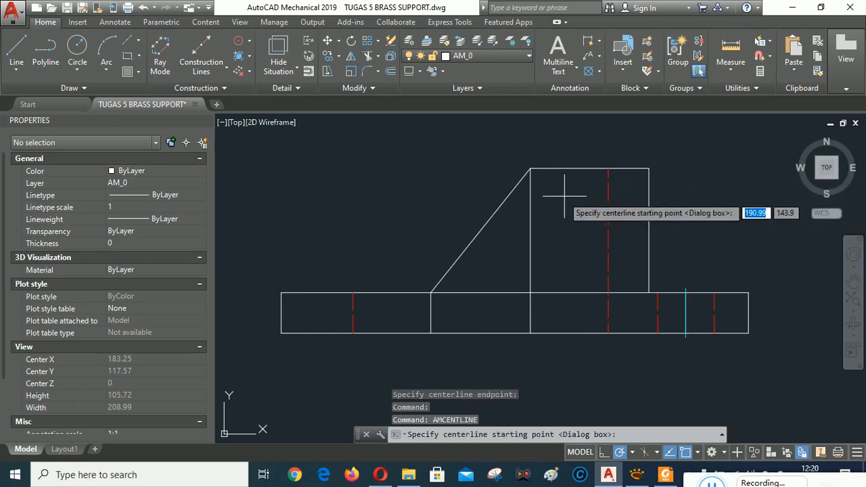
click(530, 168)
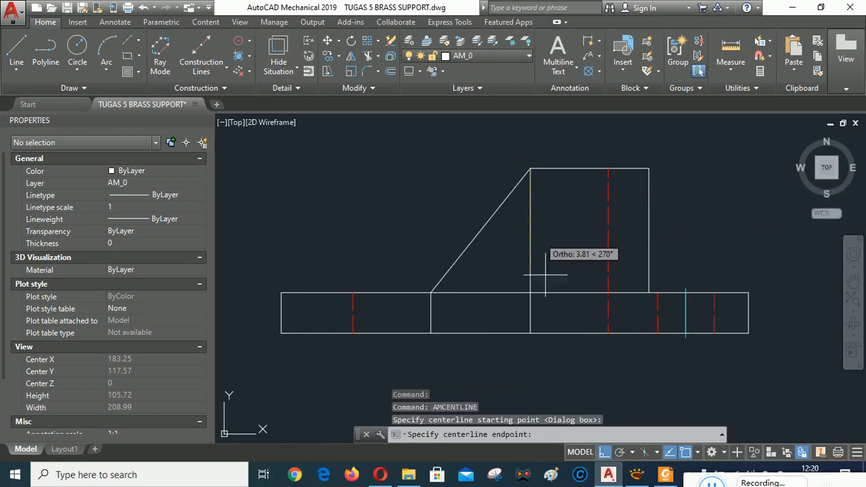
click(530, 333)
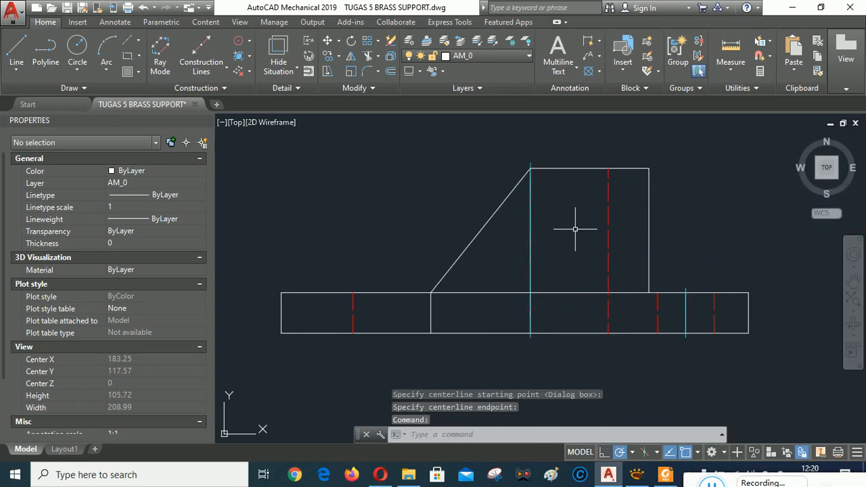
right_click(576, 187)
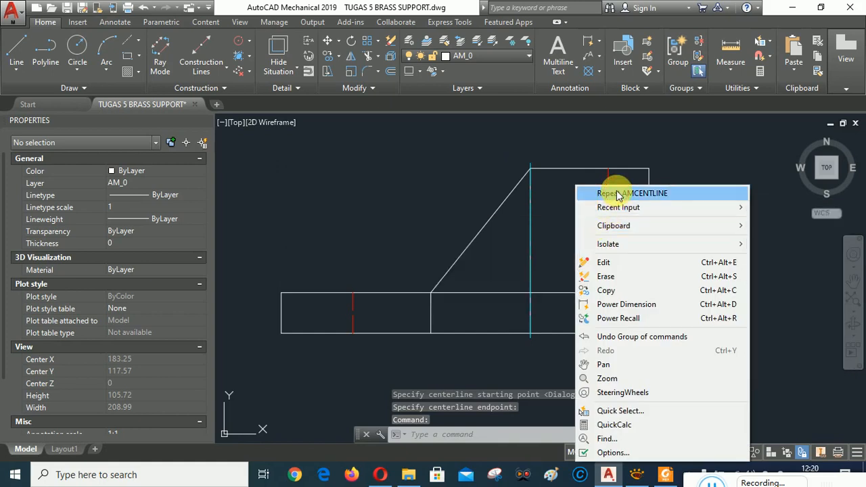
click(618, 194)
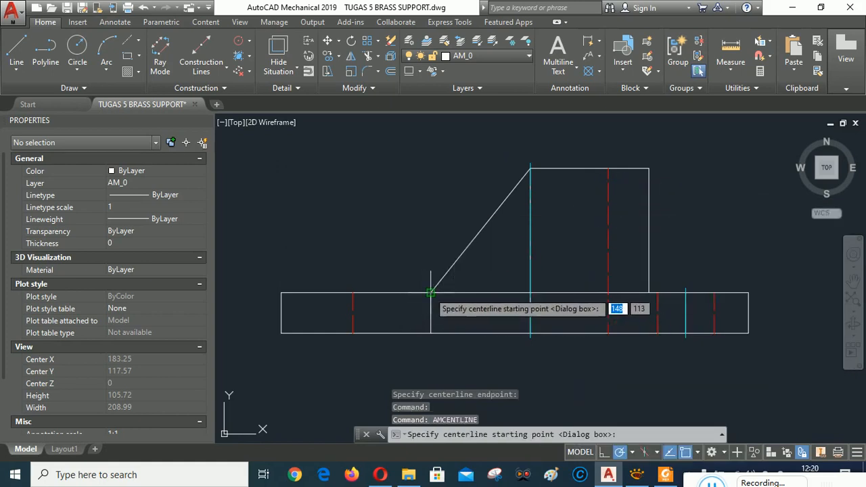
click(430, 292)
click(430, 333)
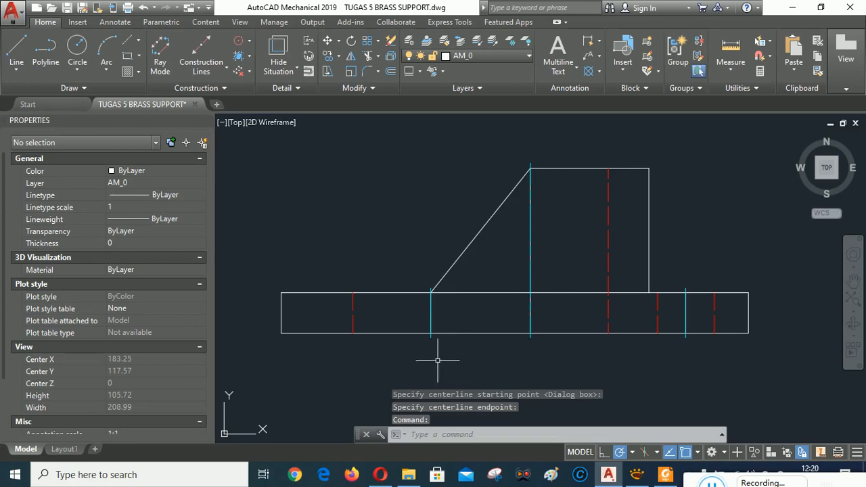
Step: Erase the original solid line beneath the R48 centreline in the base plate
scroll(433, 357, down, 2)
scroll(418, 347, up, 8)
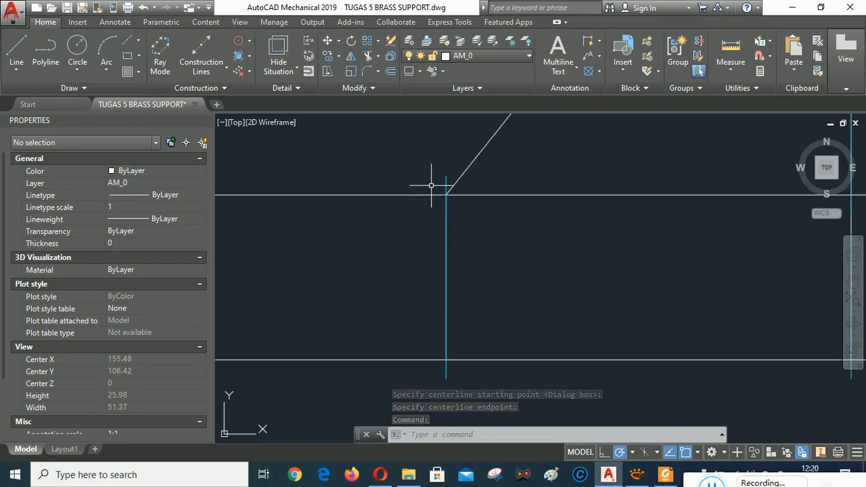
click(431, 184)
click(458, 366)
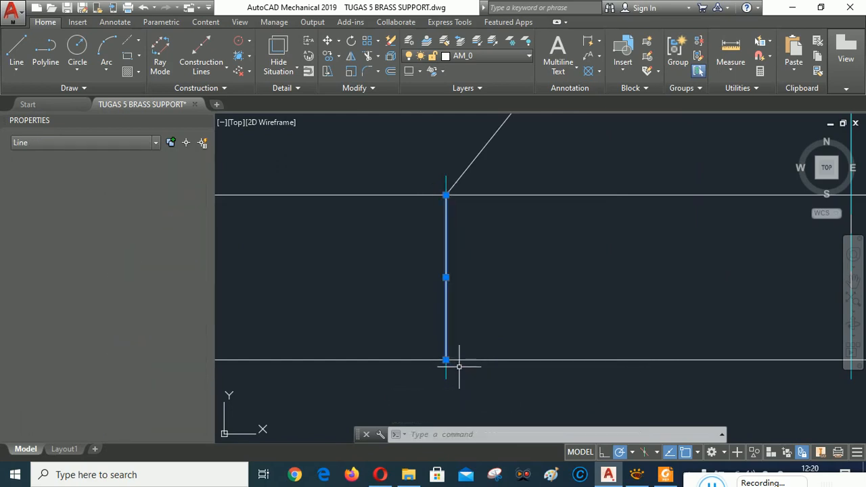
key(Delete)
scroll(410, 254, down, 8)
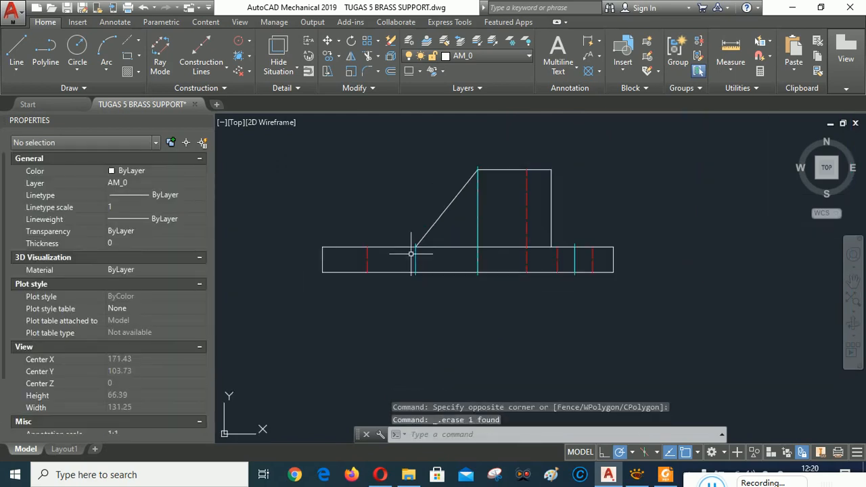
scroll(482, 197, up, 4)
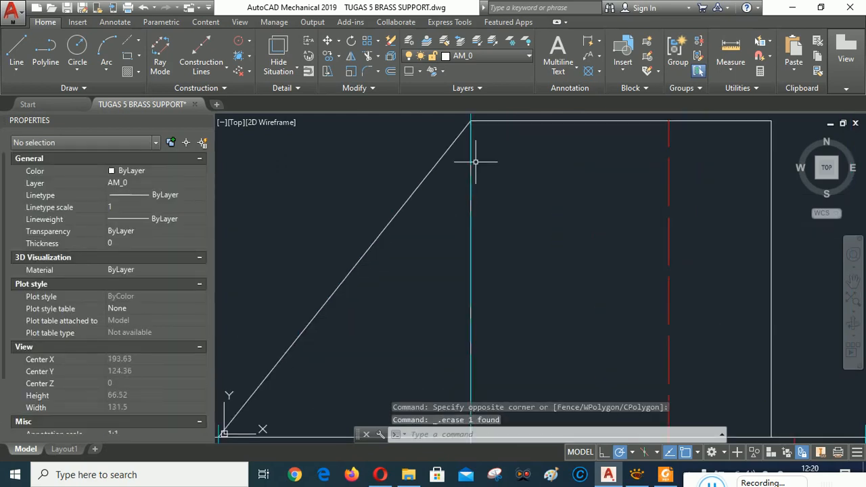
scroll(467, 163, down, 2)
scroll(467, 156, down, 2)
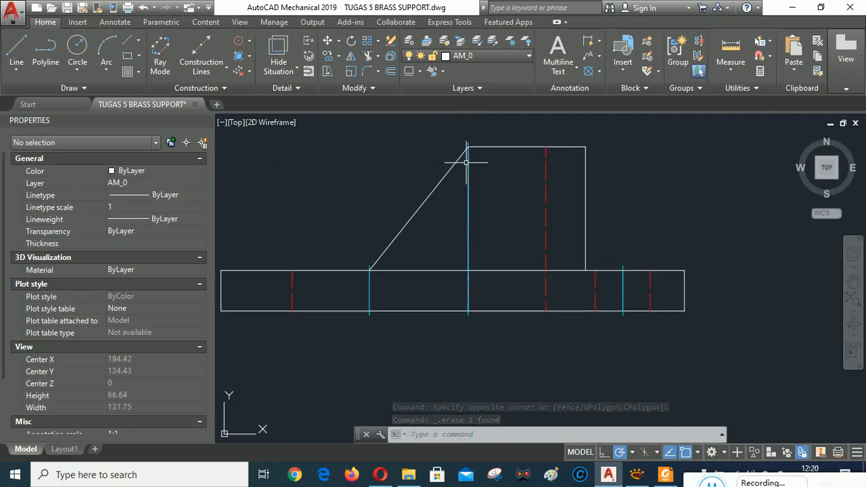
Step: Erase the original solid vertical line beneath the R38 centreline in the front view's upright
click(462, 144)
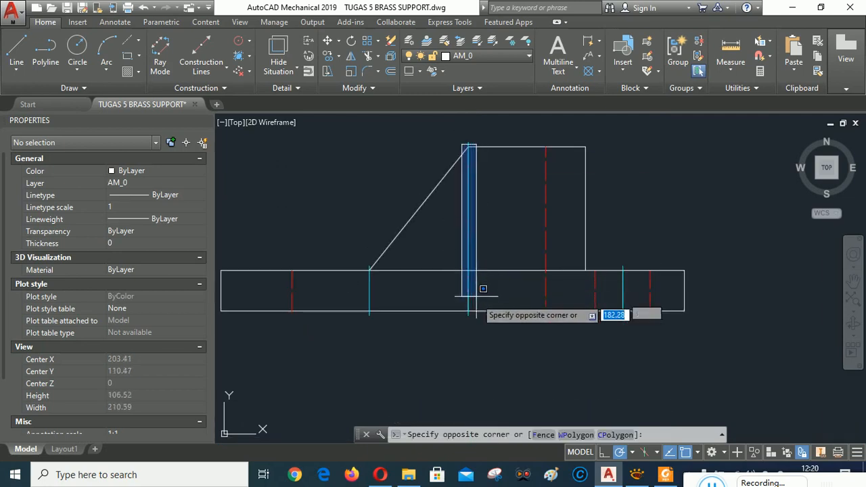
click(477, 309)
key(Delete)
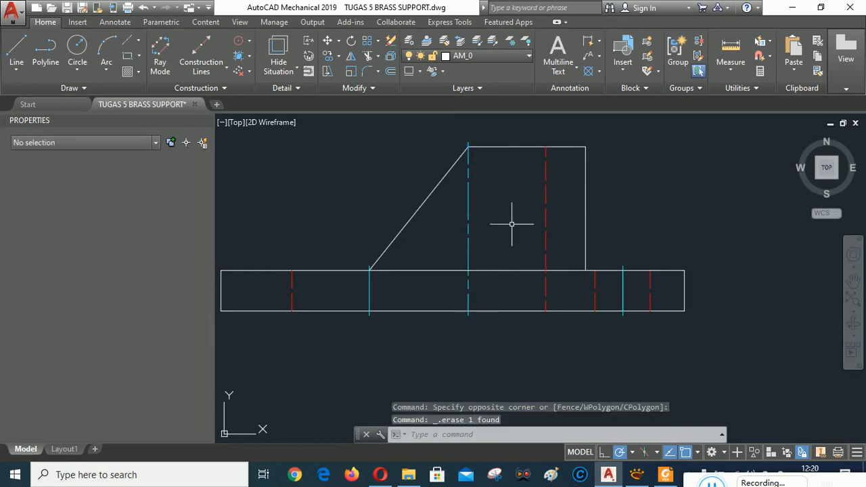
scroll(636, 296, up, 6)
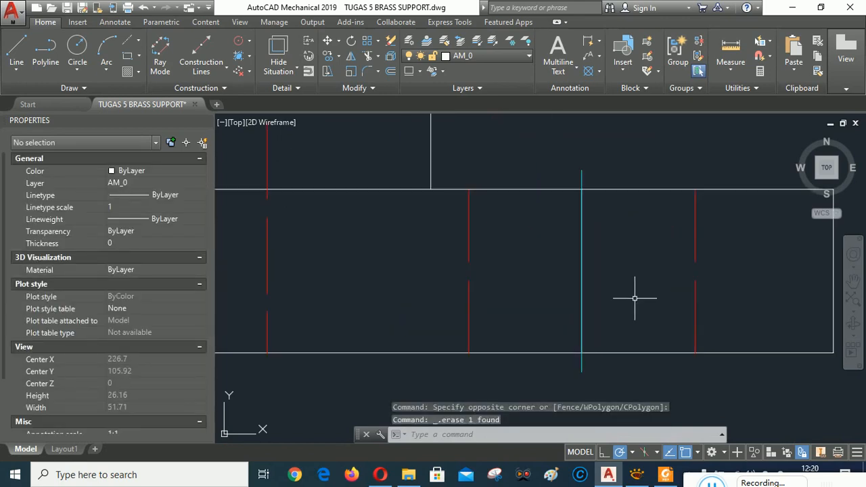
click(570, 183)
click(591, 356)
key(Escape)
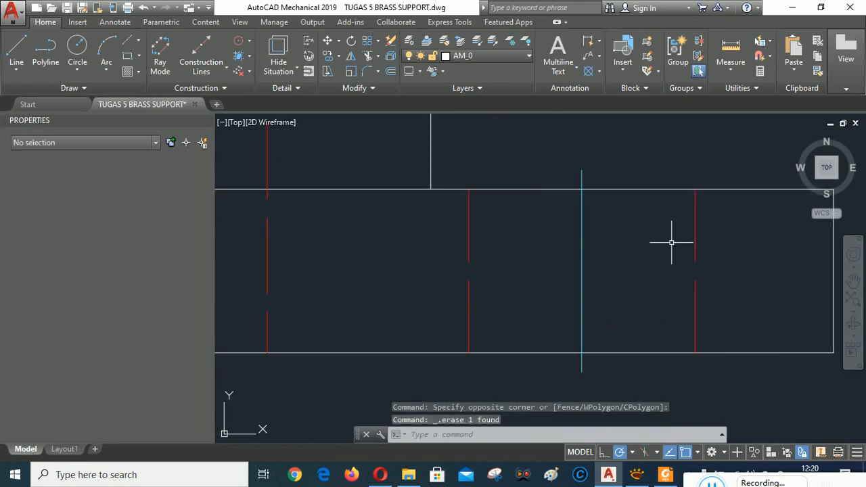
Step: Offset the base plate's bottom edge downward by 70 to start the top view beneath the front view
scroll(671, 242, down, 8)
mouse_move(646, 185)
middle_down()
mouse_move(634, 199)
mouse_move(628, 279)
mouse_move(622, 182)
middle_up()
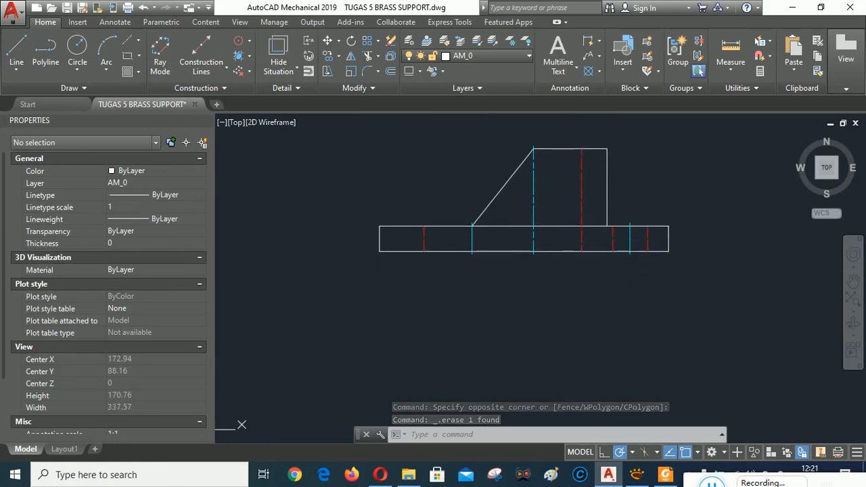
scroll(481, 204, down, 4)
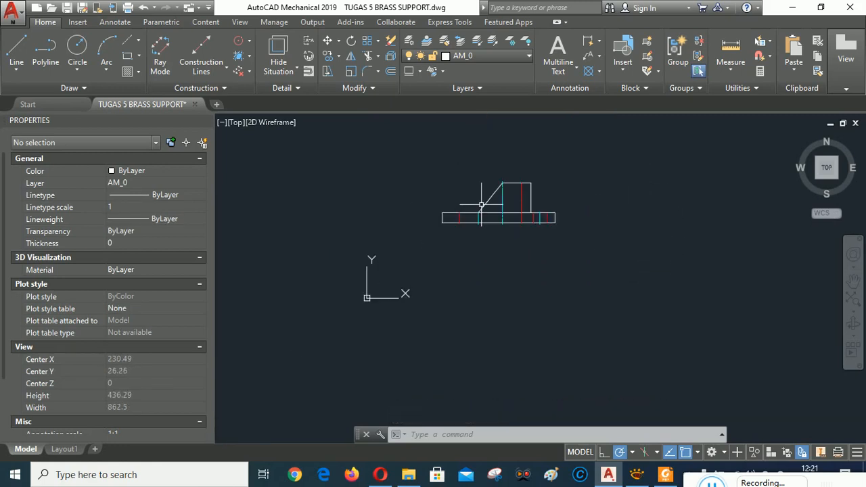
scroll(499, 275, up, 2)
middle_drag(507, 244, 523, 283)
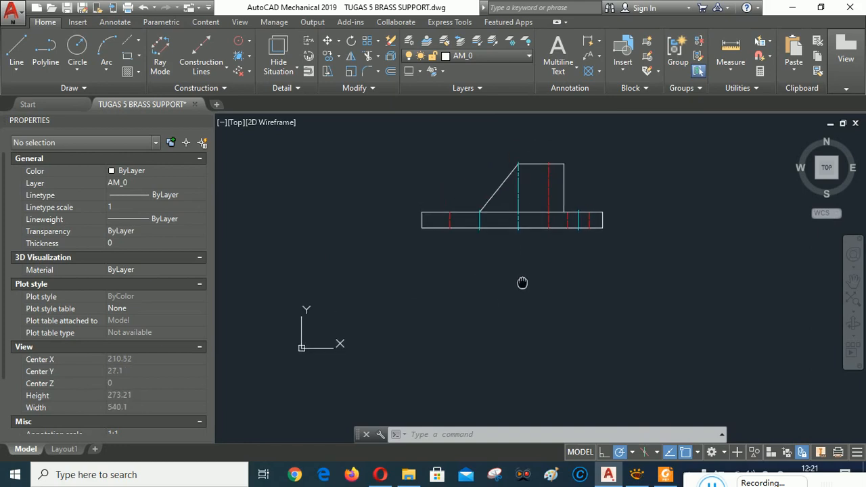
click(391, 76)
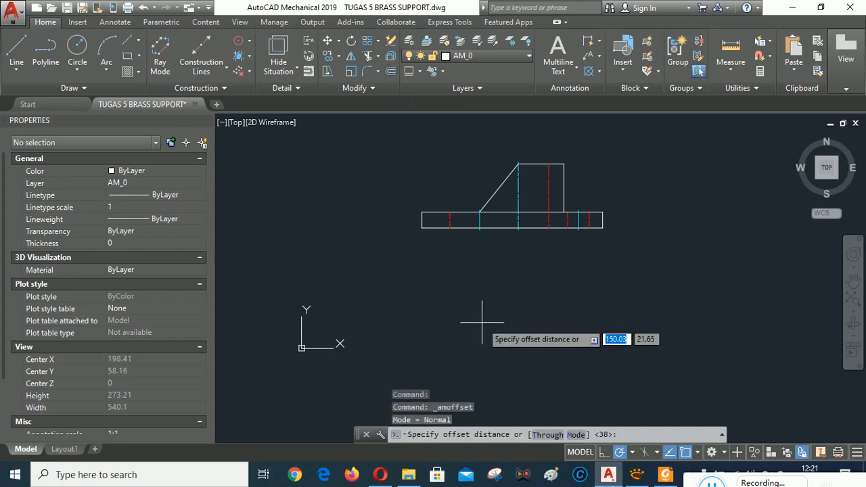
key(Return)
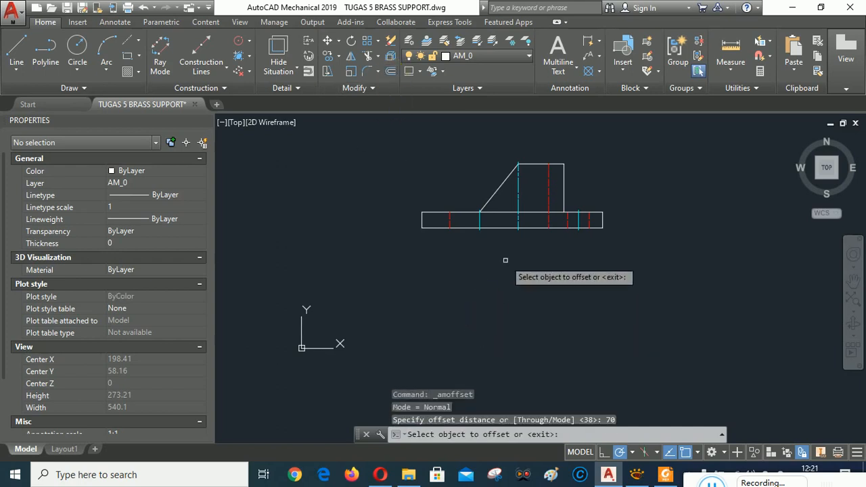
click(533, 228)
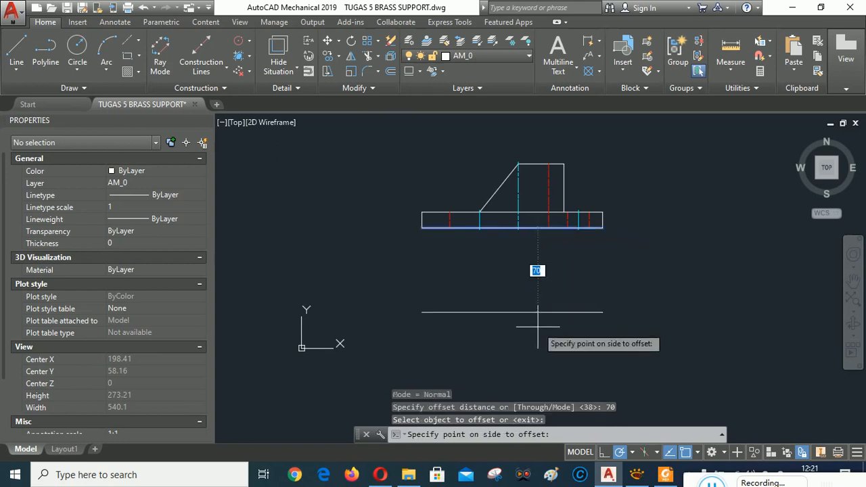
click(534, 271)
key(Return)
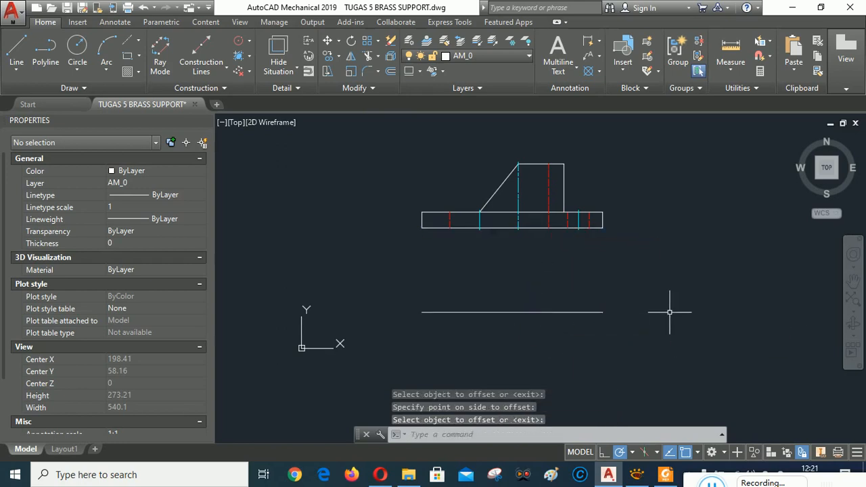
Step: Consult the reference in XnView and offset the top view's horizontal line downward twice, 48 each time
click(637, 475)
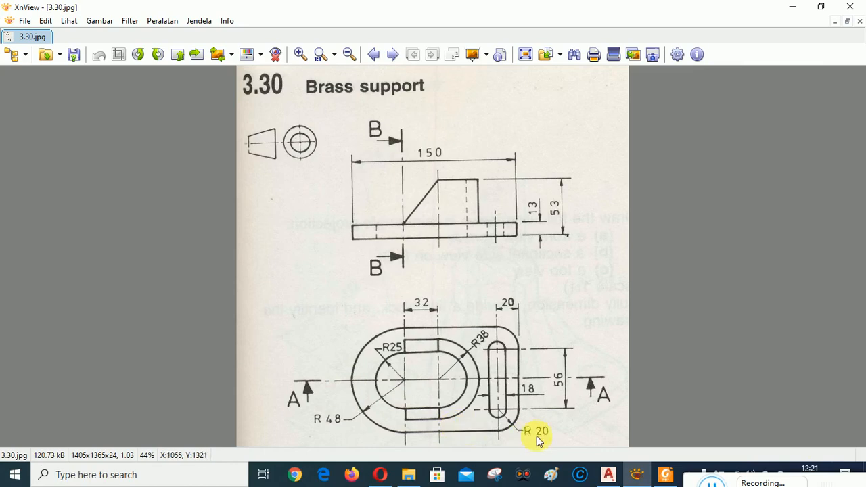
click(609, 476)
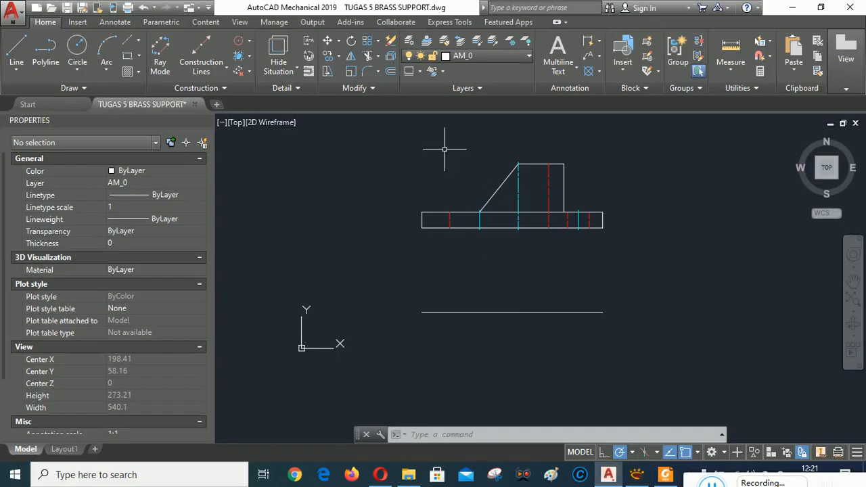
click(391, 70)
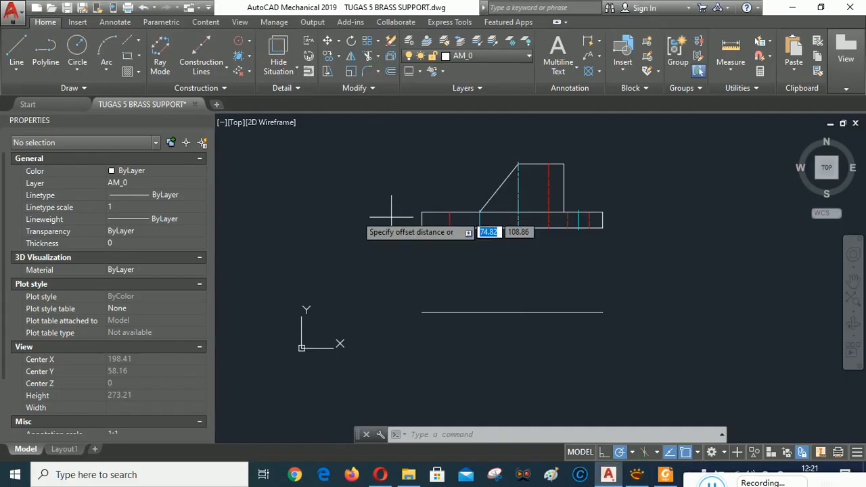
key(Return)
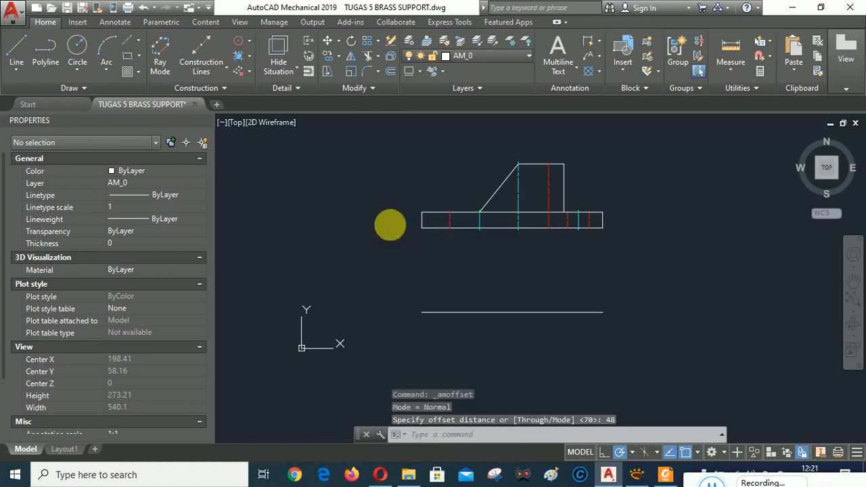
click(498, 312)
click(498, 342)
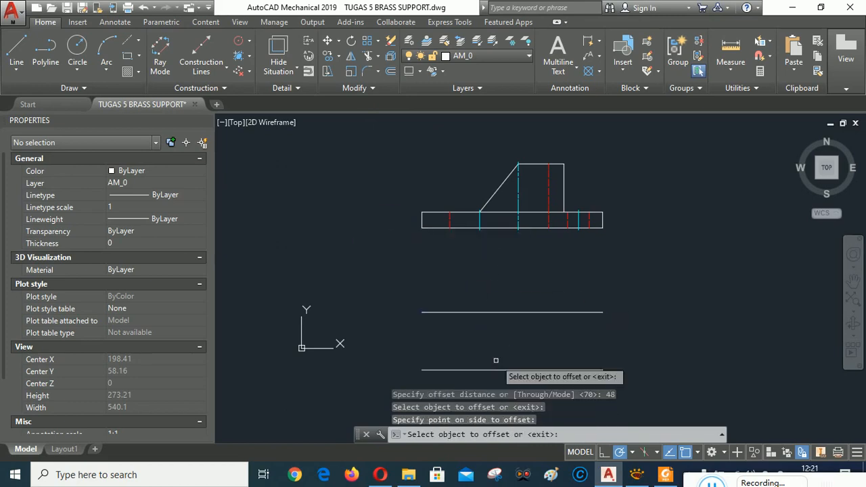
click(494, 370)
middle_drag(504, 332, 501, 210)
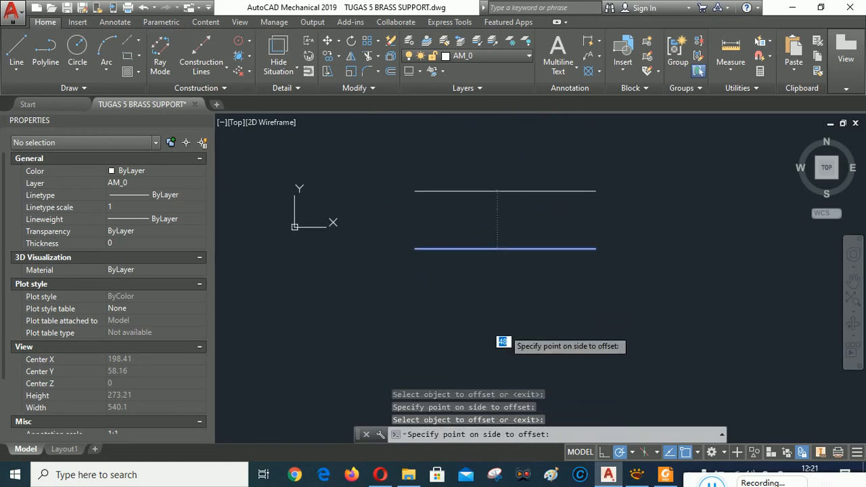
click(597, 331)
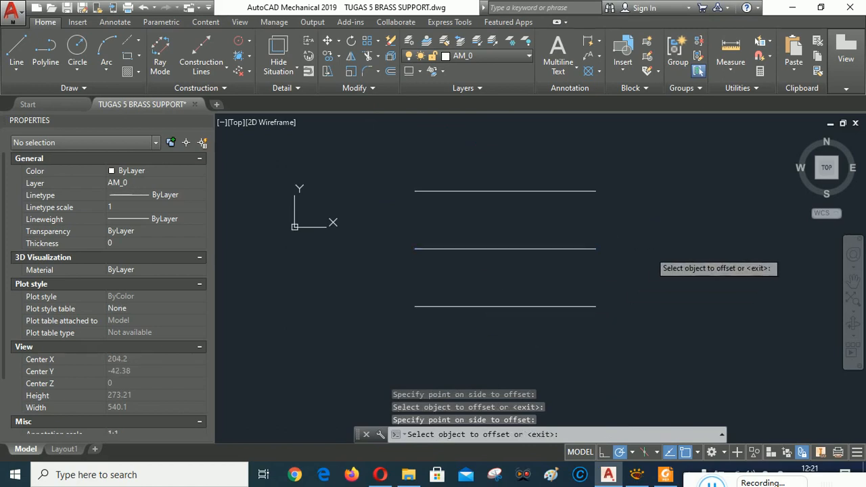
key(Return)
Step: Draw a vertical projection line from the base plate's lower-left corner to the left end of the lowest horizontal line
middle_drag(691, 242, 689, 299)
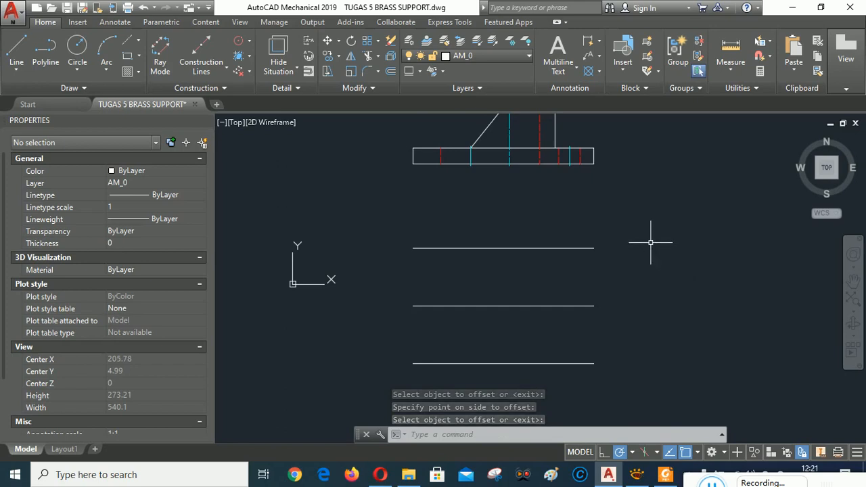
scroll(649, 233, down, 2)
middle_drag(659, 232, 583, 244)
scroll(477, 271, up, 2)
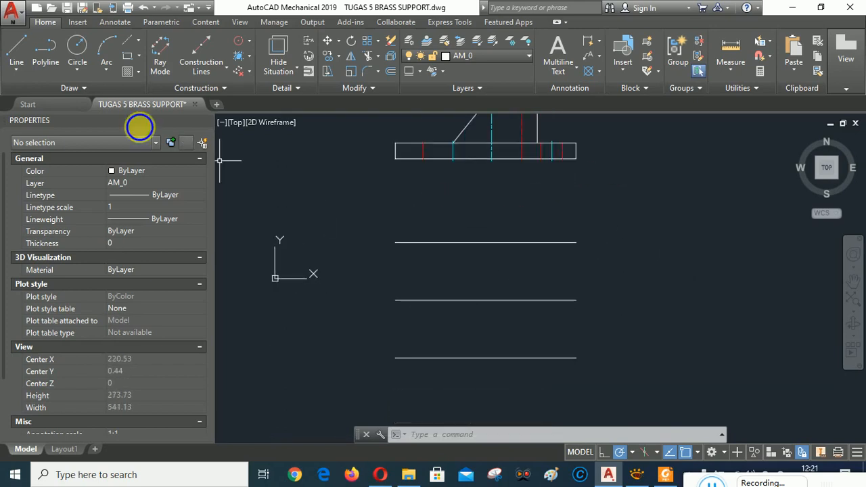
click(16, 51)
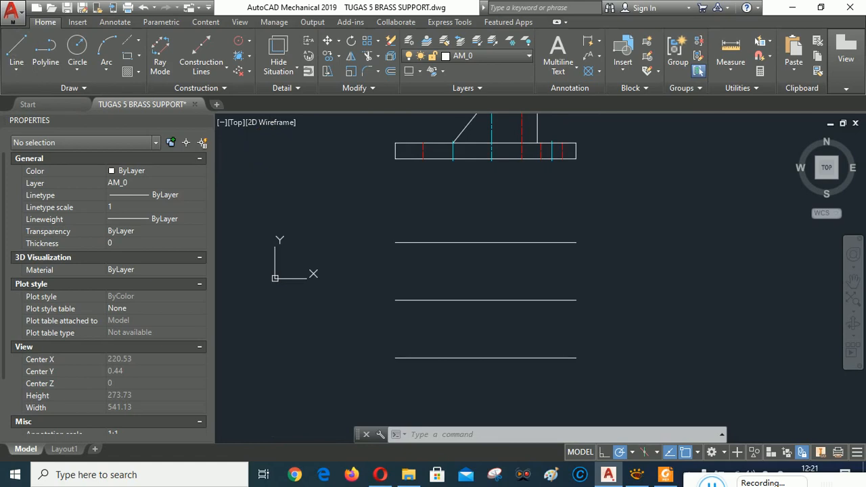
click(395, 158)
click(397, 359)
right_click(633, 237)
click(661, 248)
Step: Draw a vertical projection line from the base plate's lower-right corner to the right end of the lowest horizontal line
right_click(642, 189)
click(676, 191)
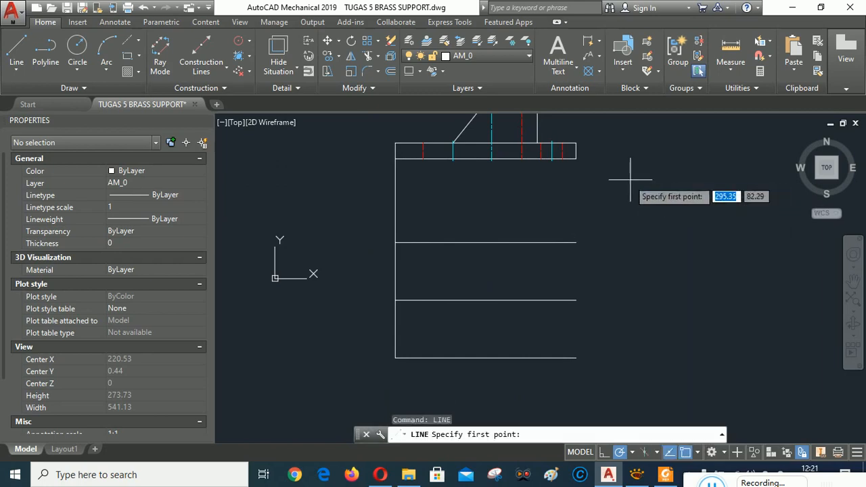
click(576, 157)
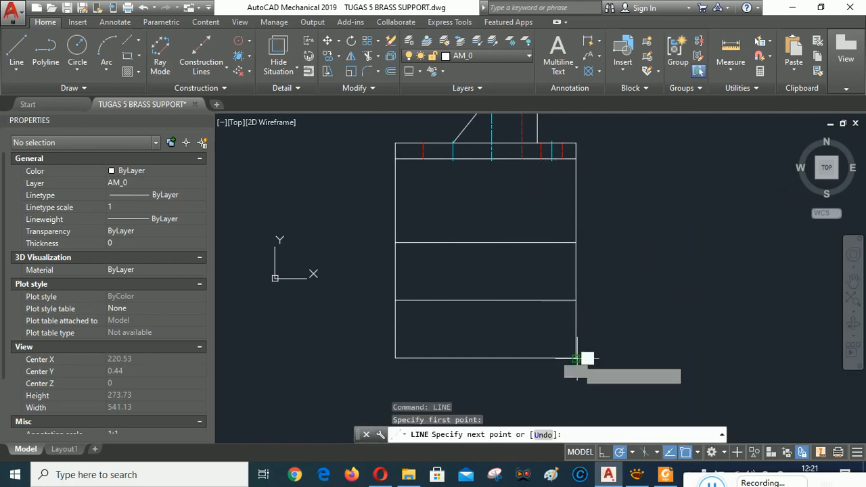
click(576, 358)
right_click(628, 261)
click(653, 261)
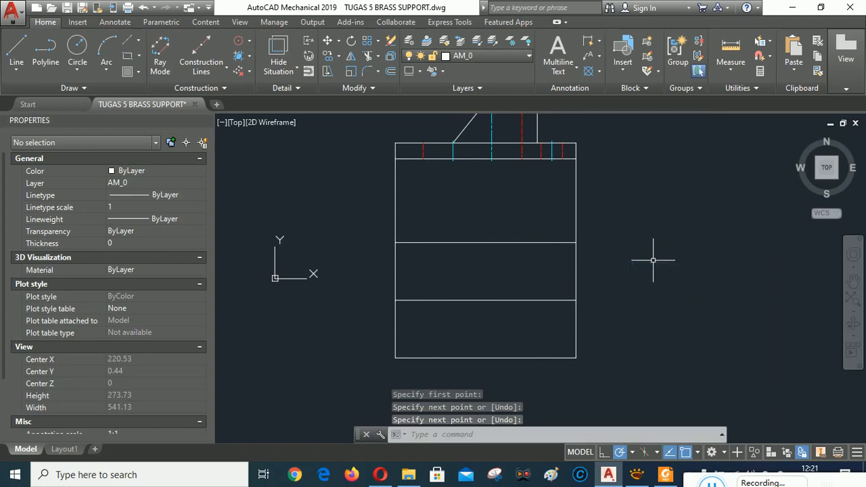
Step: Project the R25 opening's left hidden line down from the base's bottom edge, perpendicular to the lowest horizontal line
mouse_move(637, 218)
middle_down()
mouse_move(634, 243)
mouse_move(613, 255)
mouse_move(609, 225)
middle_up()
click(16, 53)
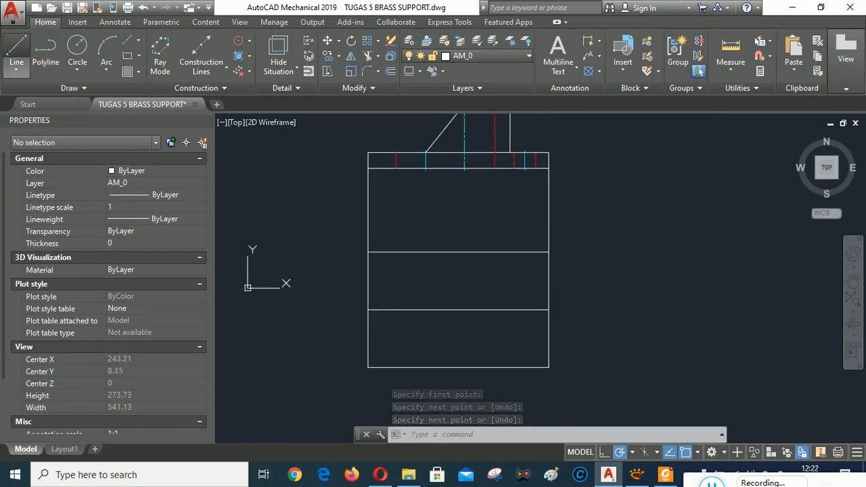
click(396, 167)
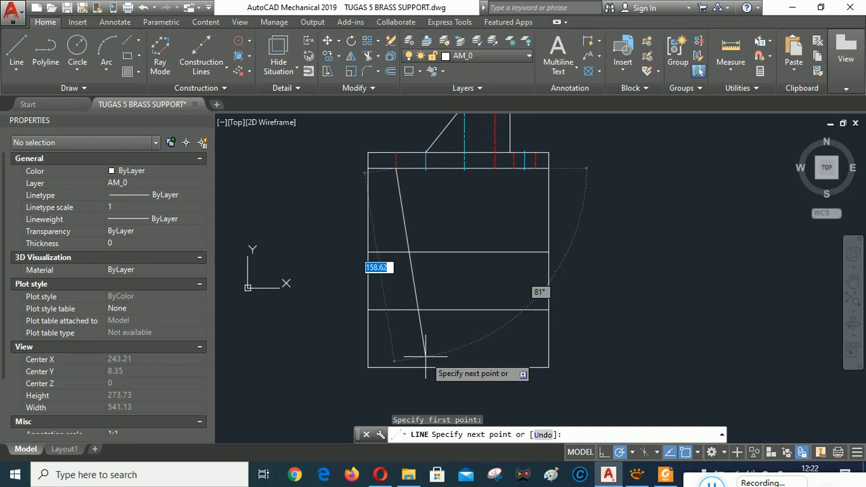
shift+right_click(425, 357)
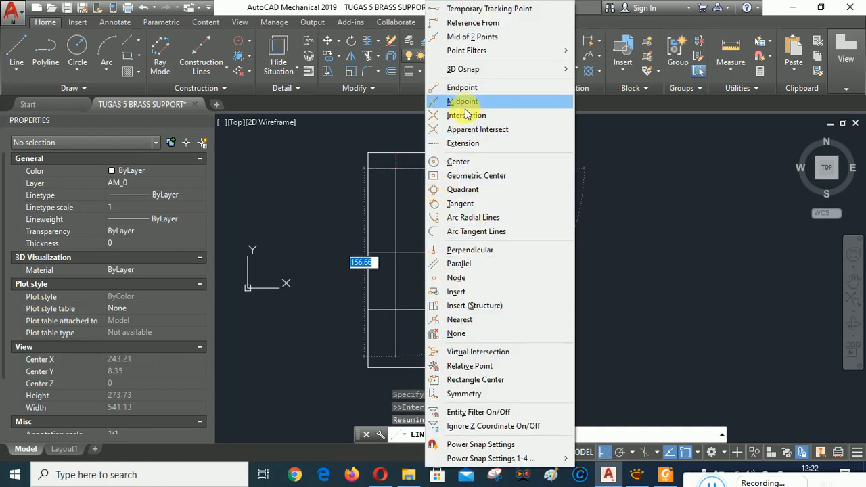
click(455, 250)
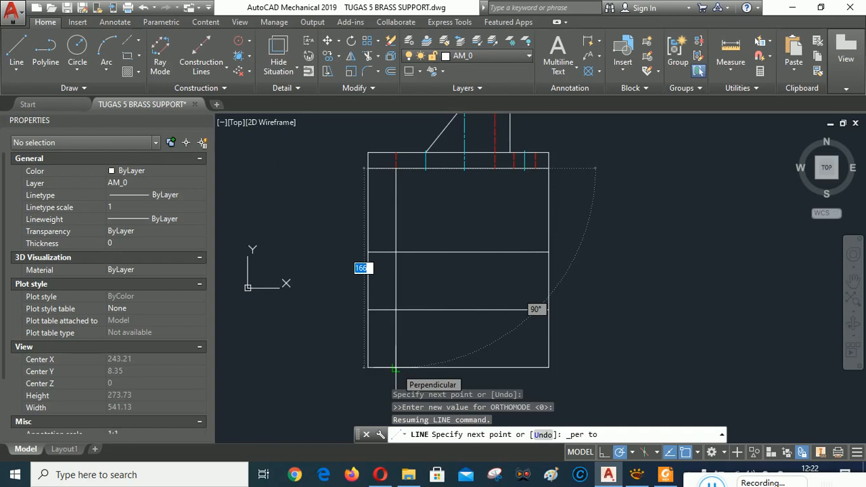
click(395, 369)
right_click(445, 281)
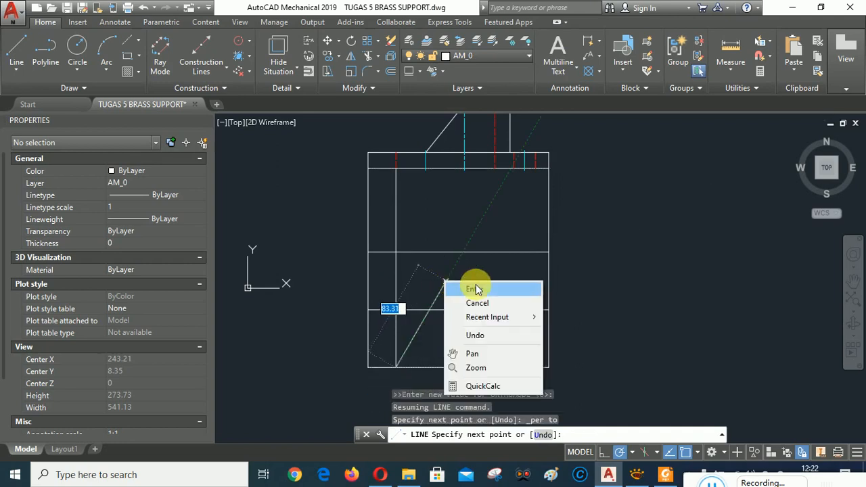
click(477, 290)
Step: Draw a vertical projection line from the lower end of the R48 centreline to the lowest horizontal line
right_click(473, 187)
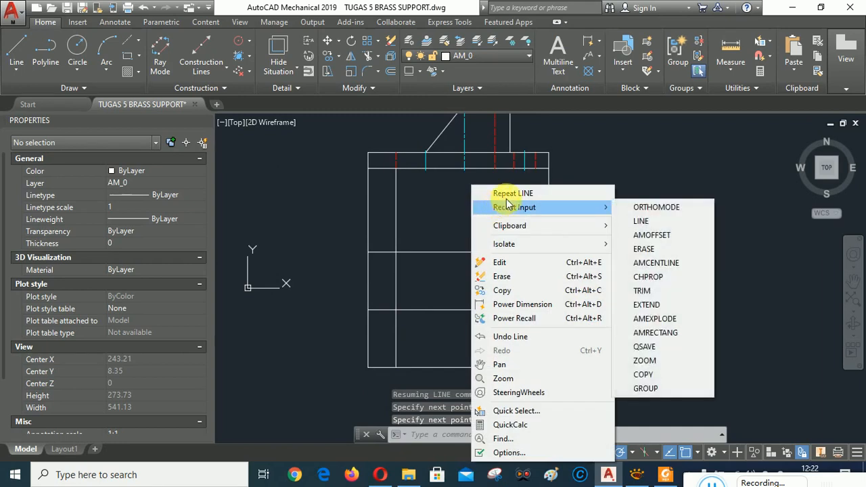
click(512, 193)
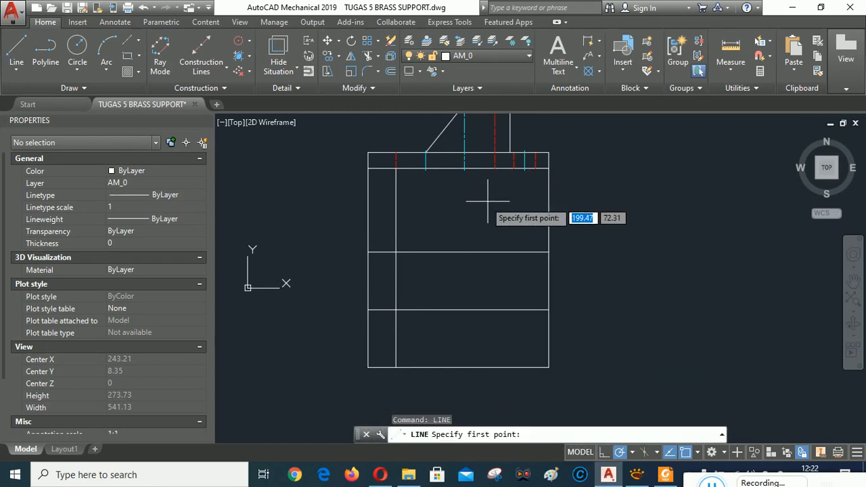
click(425, 169)
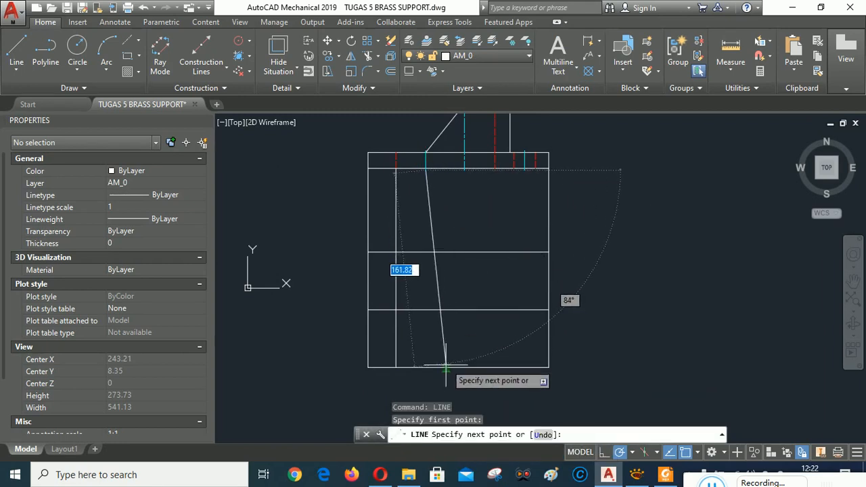
click(425, 370)
right_click(474, 212)
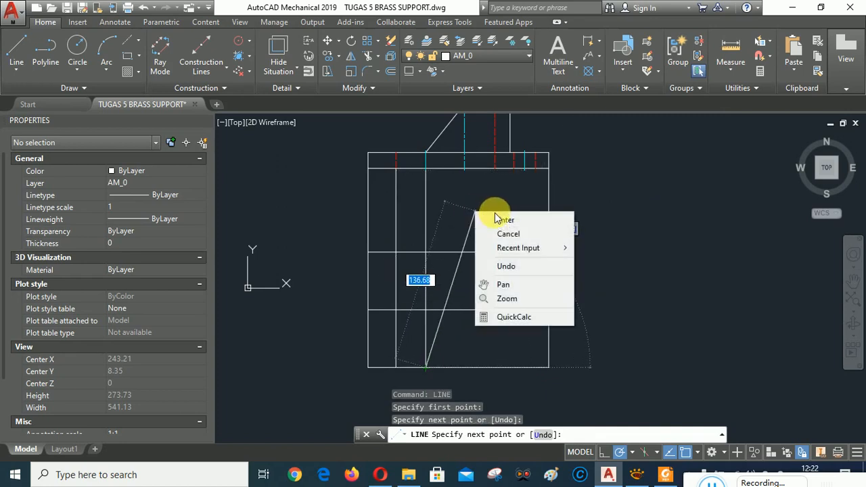
click(506, 221)
Step: Draw a vertical projection line from the lower end of the R38 centreline to the lowest horizontal line
right_click(471, 197)
click(491, 193)
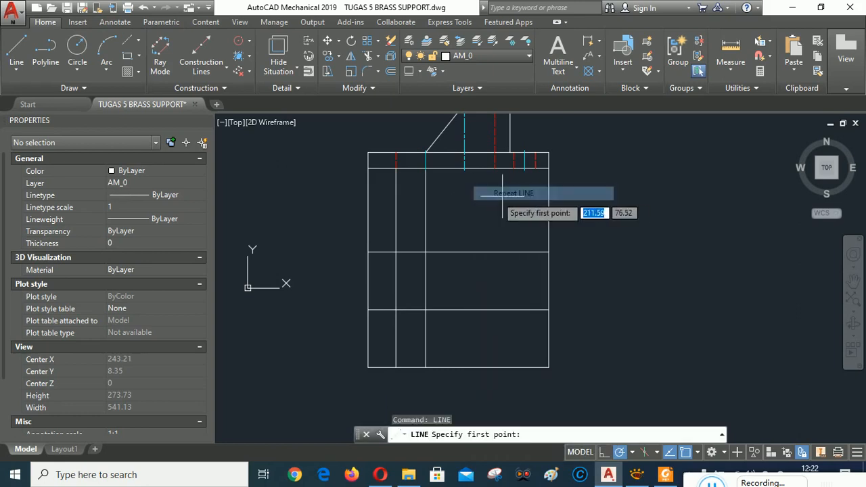
click(465, 173)
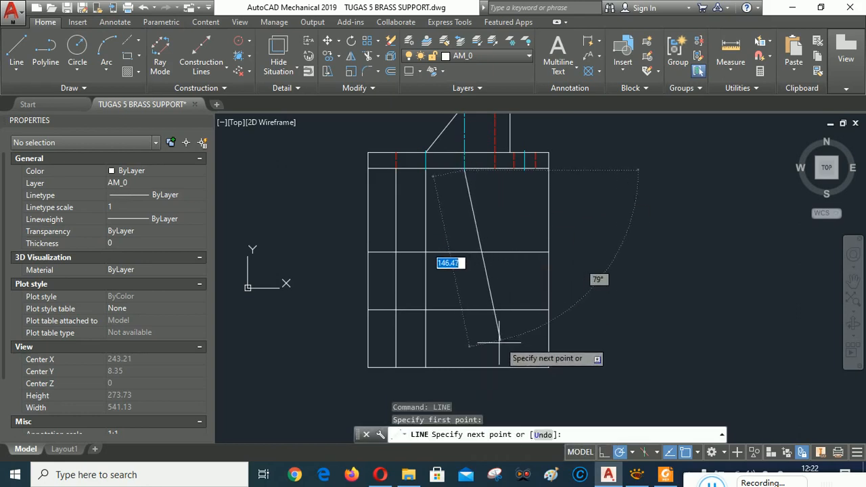
click(464, 367)
right_click(497, 227)
click(518, 230)
Step: Project the R25 opening's right hidden line from the base's bottom edge down to the lowest horizontal line
right_click(605, 211)
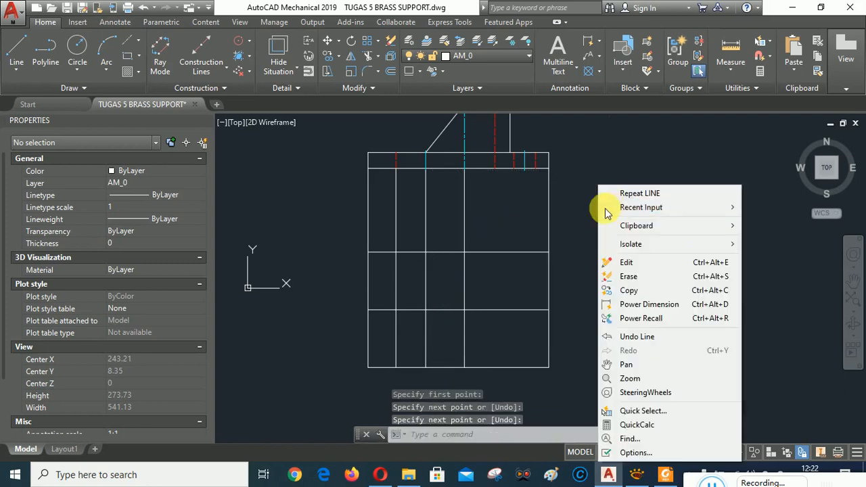
click(636, 193)
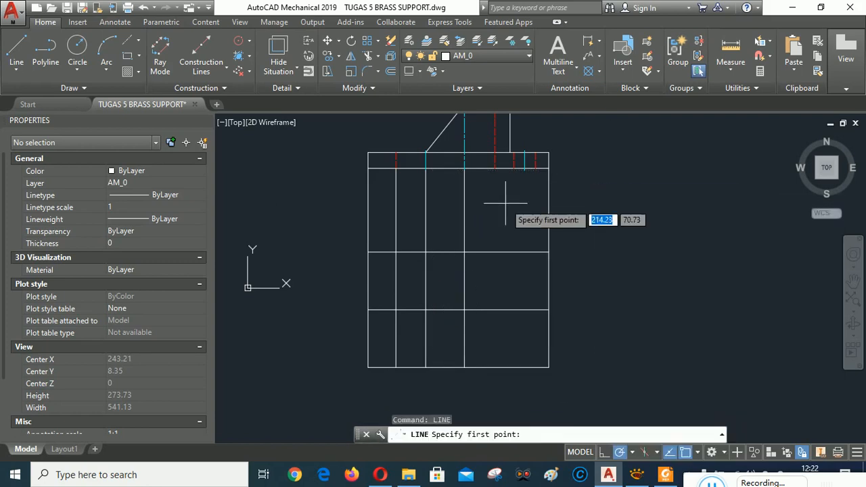
click(495, 168)
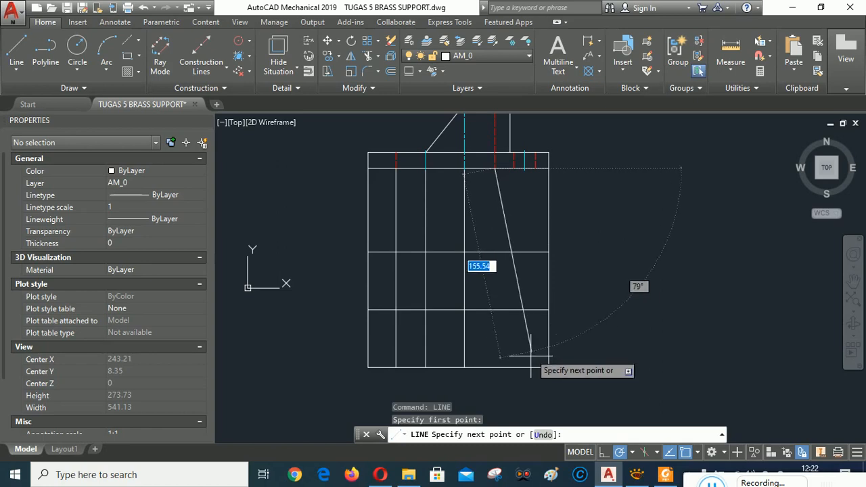
click(494, 368)
right_click(611, 235)
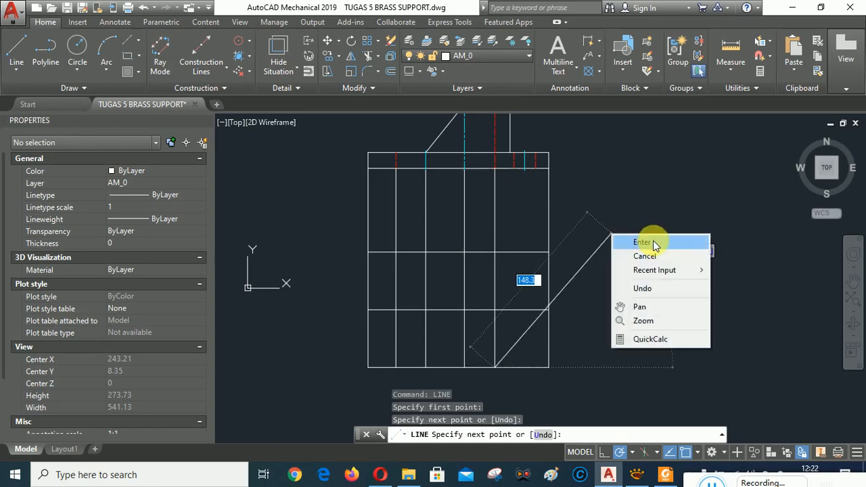
click(642, 242)
Step: Draw a vertical projection line from the foot of the raised support's right edge to the lowest horizontal line
right_click(626, 197)
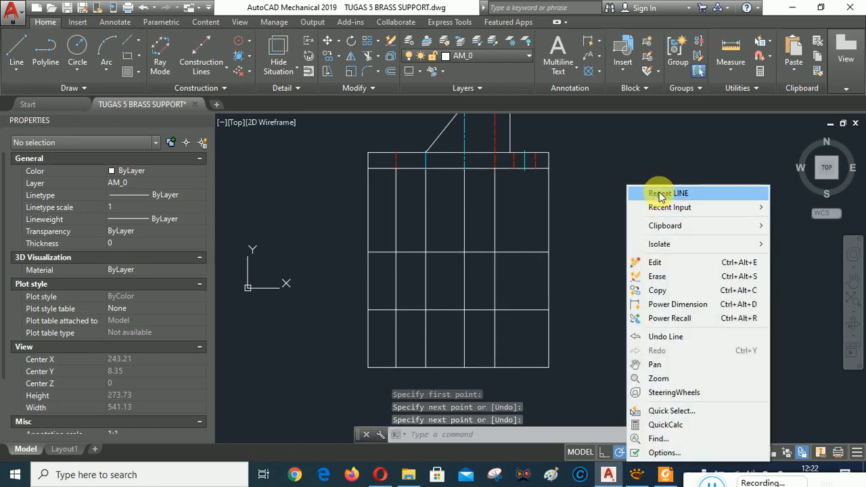
click(660, 194)
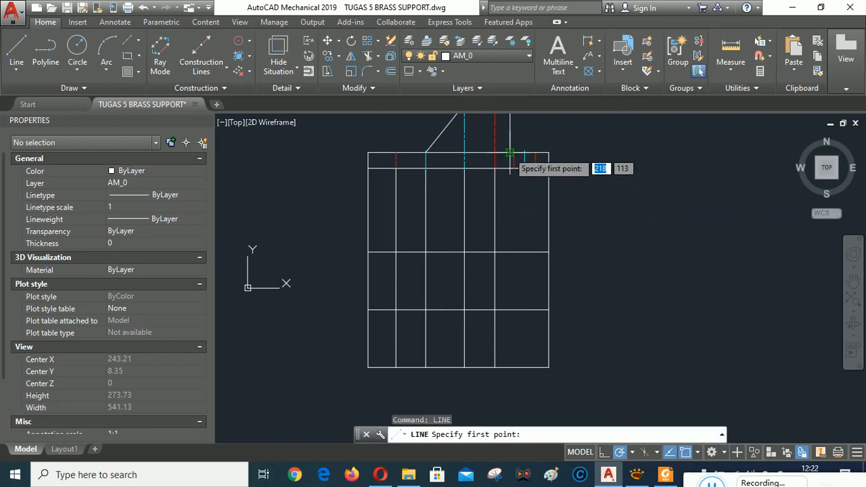
click(510, 153)
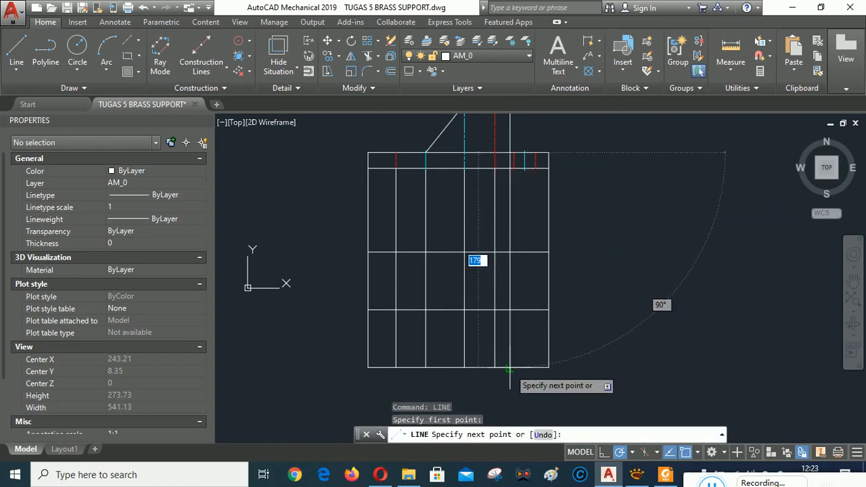
click(509, 369)
right_click(618, 252)
click(668, 263)
Step: Project the slot's left hidden line from the base's bottom edge down to the lowest horizontal line
right_click(630, 186)
click(660, 195)
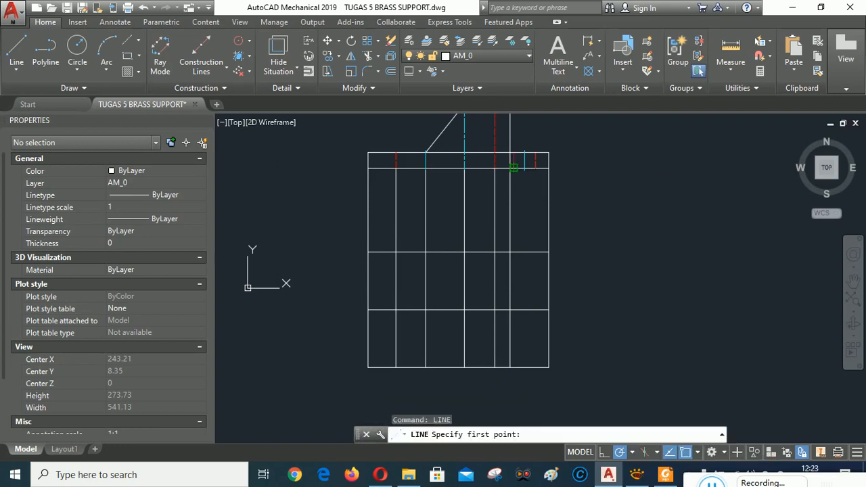
click(513, 167)
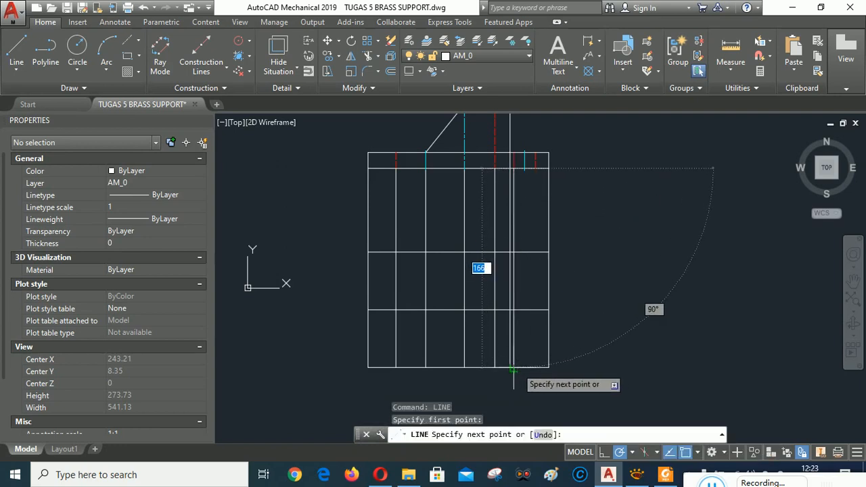
click(513, 369)
right_click(604, 236)
click(643, 247)
Step: Draw a vertical projection line from the lower end of the slot's centreline to the lowest horizontal line
right_click(634, 186)
mouse_move(648, 210)
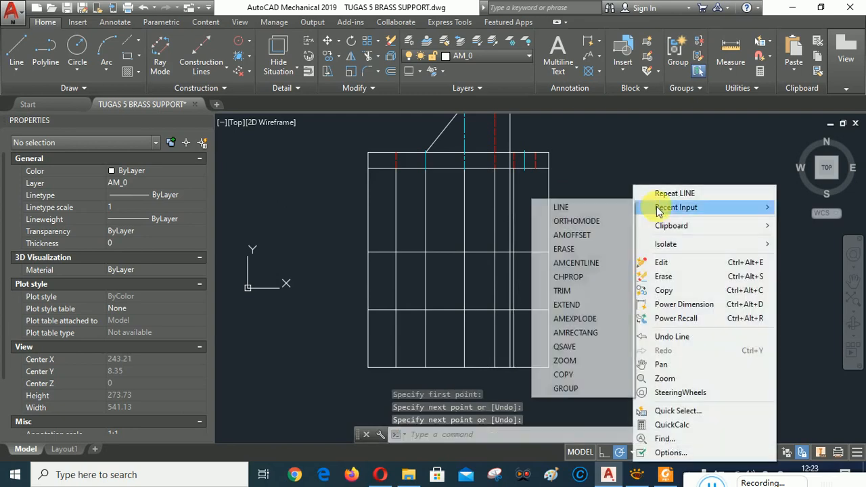
click(667, 194)
click(525, 169)
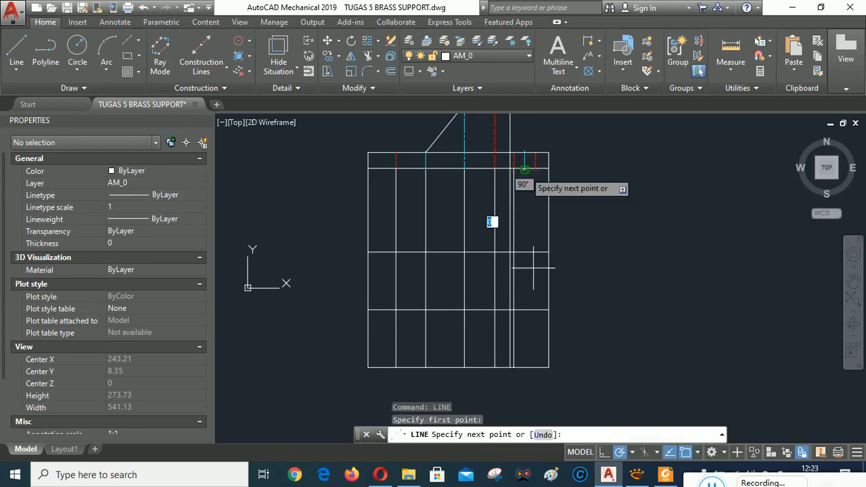
click(525, 368)
right_click(657, 243)
click(663, 253)
Step: Project the slot's right hidden line from the base's bottom edge down to the lowest horizontal line
right_click(641, 186)
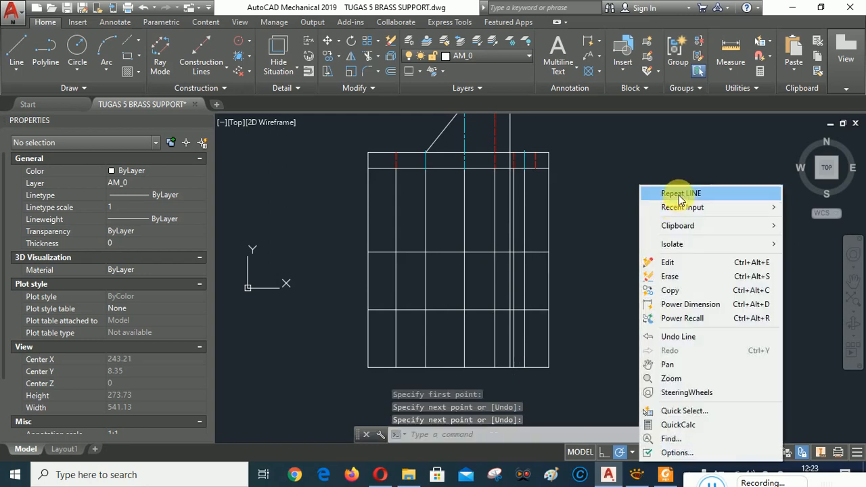
click(680, 195)
click(535, 167)
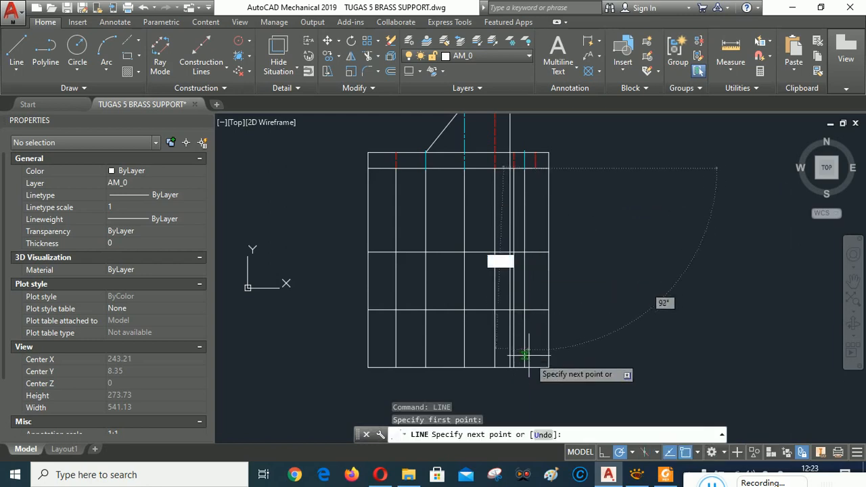
click(535, 368)
right_click(639, 245)
click(653, 252)
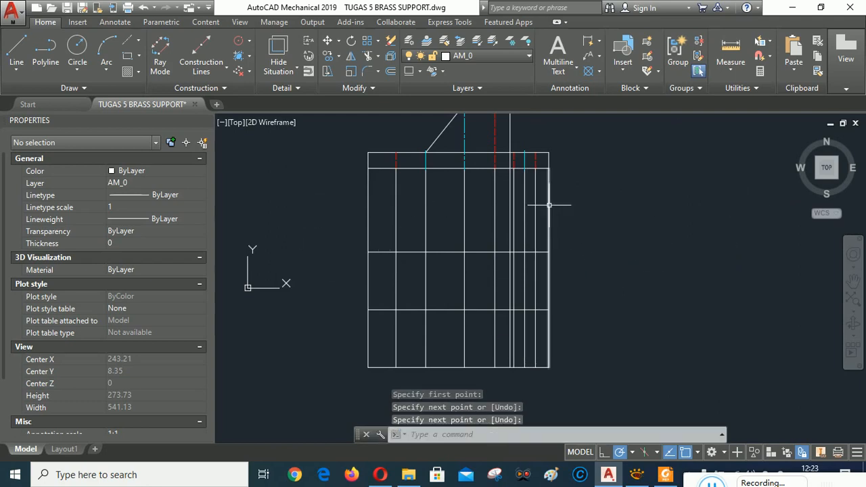
Step: Trim all the vertical projection lines above the top view's upper horizontal line, using that line as the cutting edge
click(367, 42)
click(452, 253)
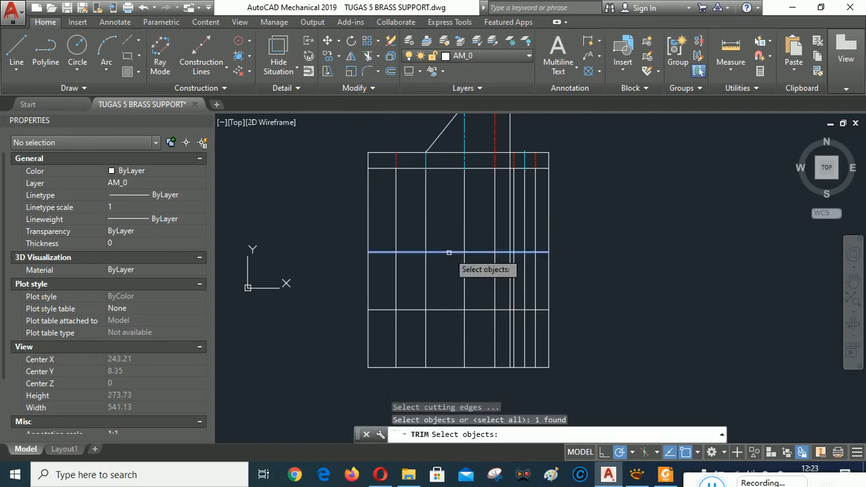
right_click(605, 248)
click(595, 226)
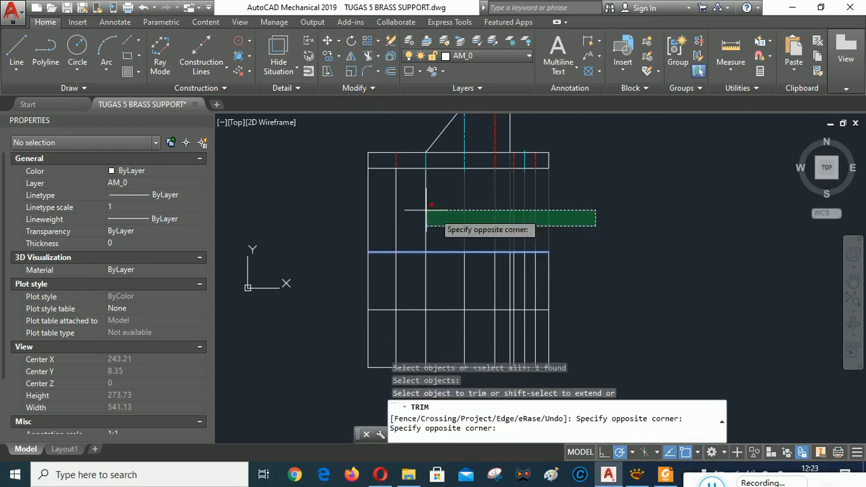
click(364, 210)
right_click(605, 218)
click(636, 219)
Step: Check the reference image and draw a circle of radius 25 where the projected R48 centreline crosses the top view's middle horizontal line
mouse_move(631, 264)
middle_down()
mouse_move(632, 230)
mouse_move(659, 182)
mouse_move(649, 282)
mouse_move(661, 222)
middle_up()
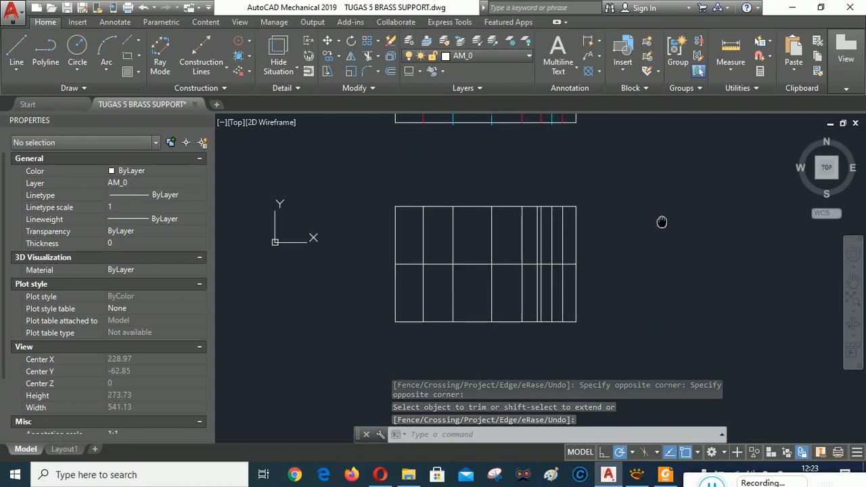
scroll(484, 289, up, 2)
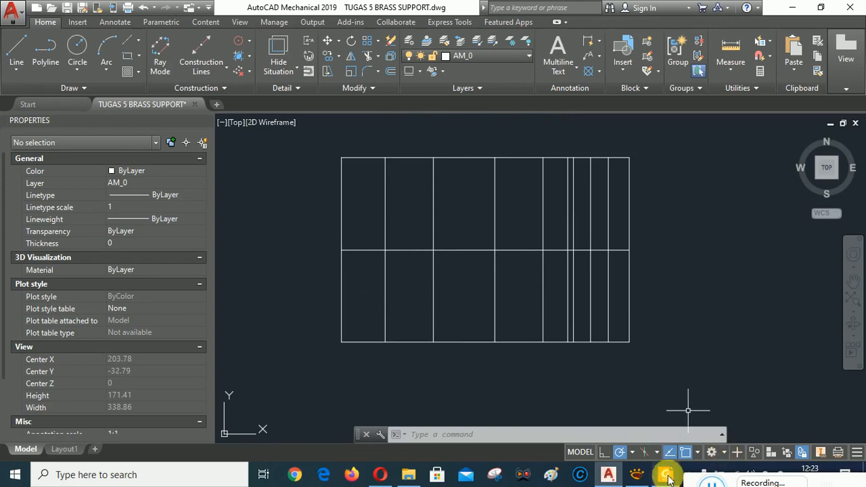
click(644, 476)
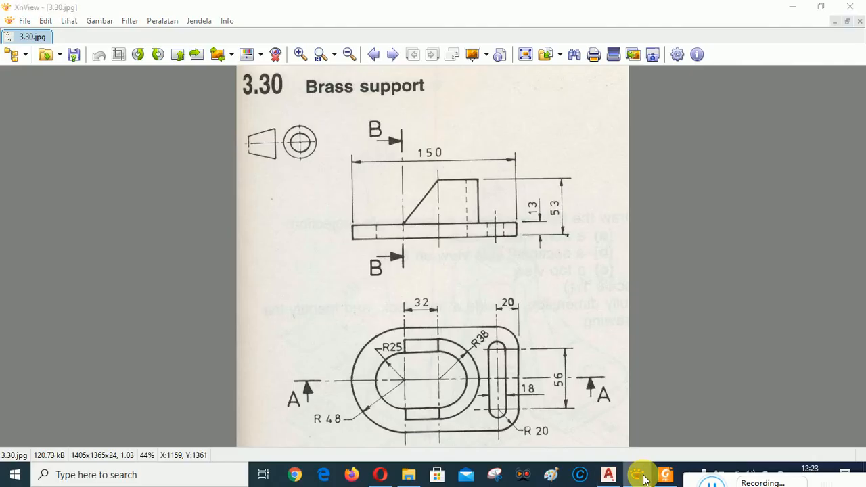
click(643, 476)
click(76, 70)
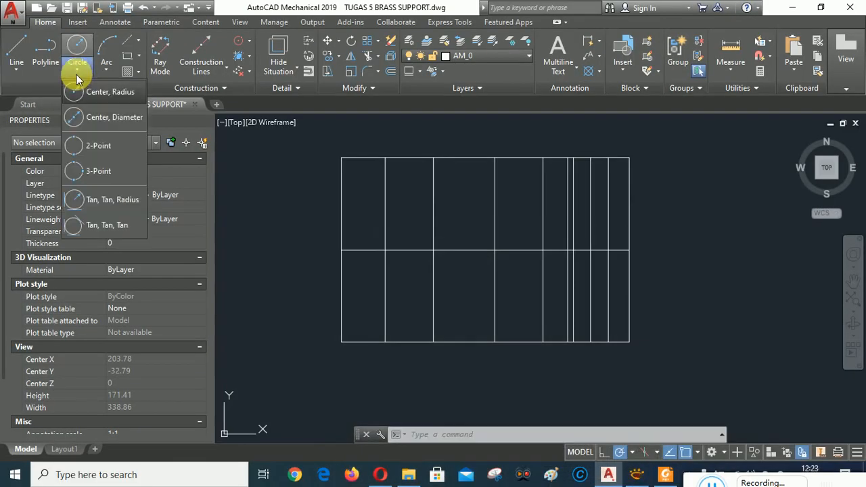
click(103, 92)
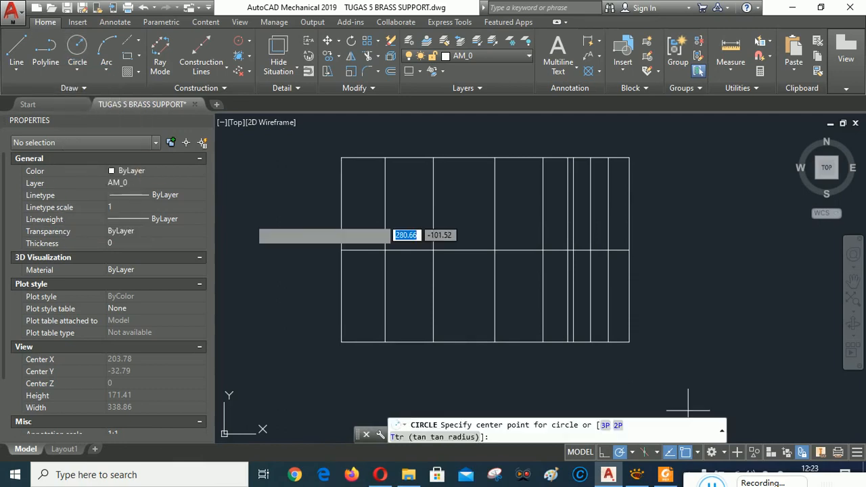
shift+right_click(461, 221)
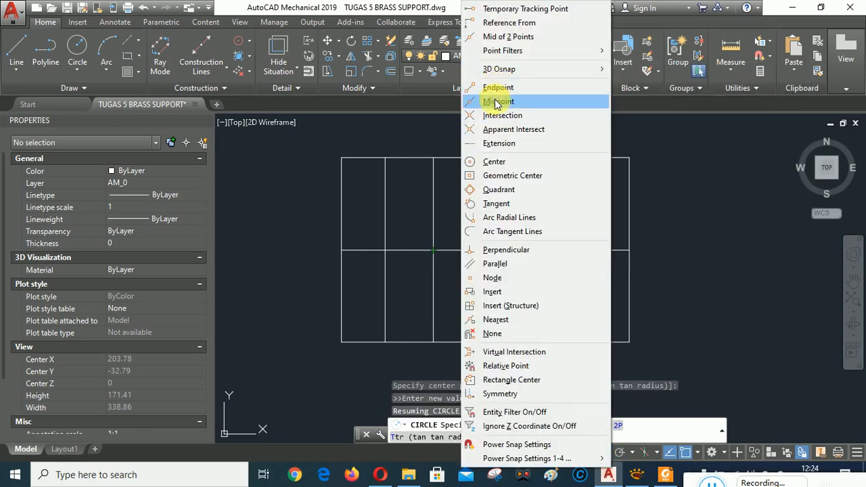
click(500, 115)
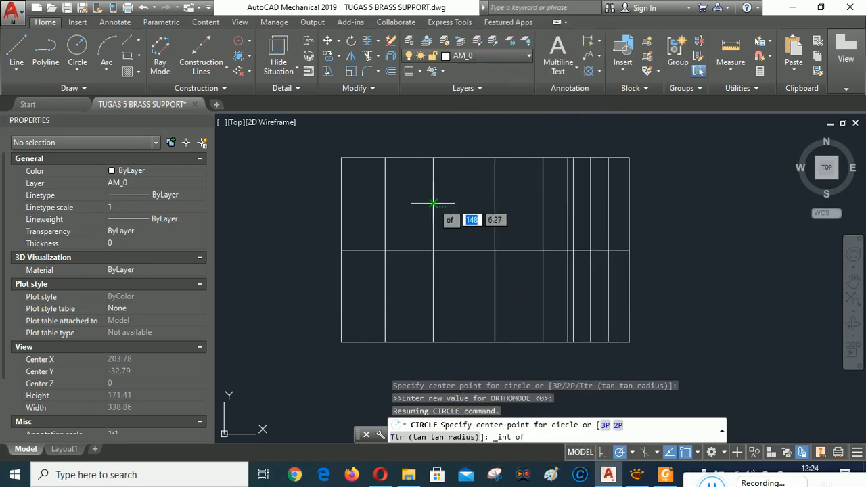
click(433, 251)
text(25)
key(Return)
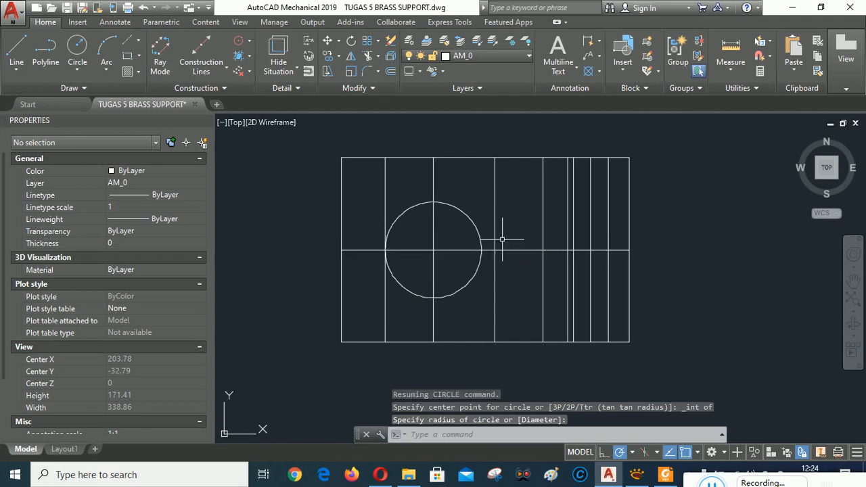
Step: Draw a second circle centred where the projected R38 centreline crosses the middle line, reaching the opening's right projection line
right_click(511, 213)
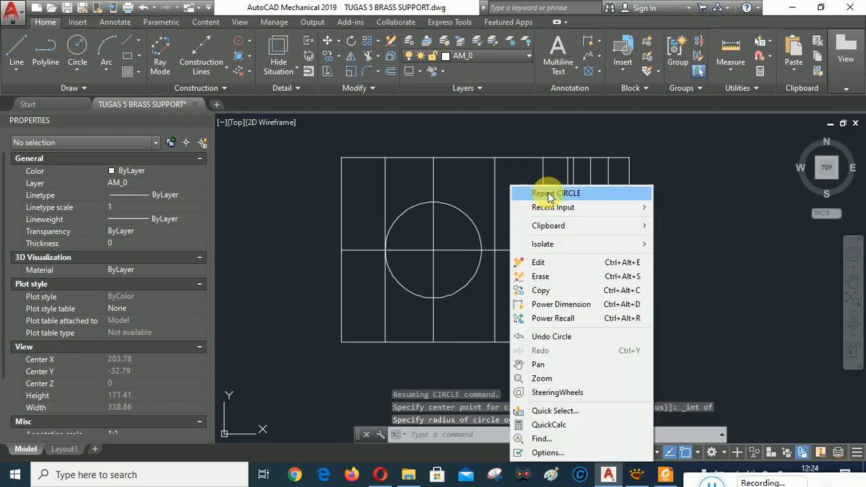
click(545, 194)
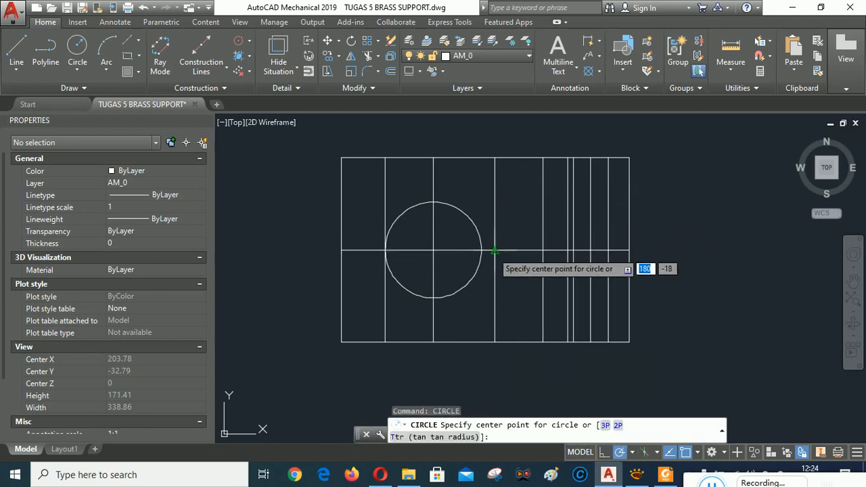
shift+right_click(527, 205)
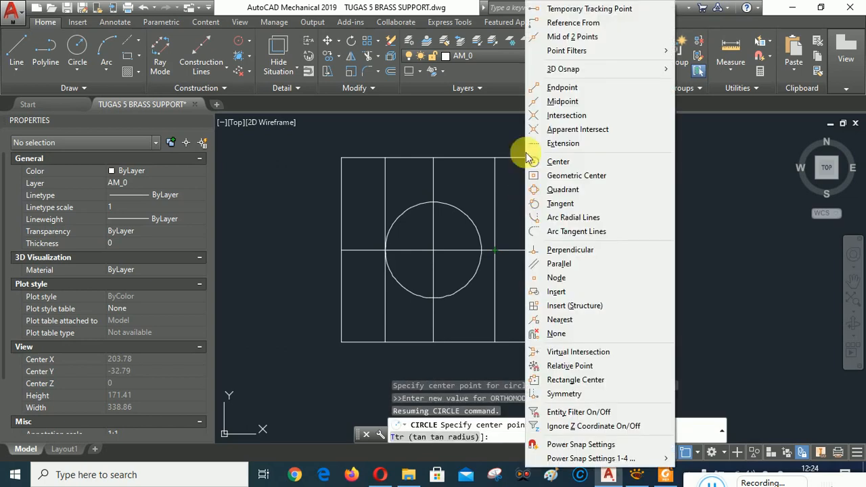
click(565, 115)
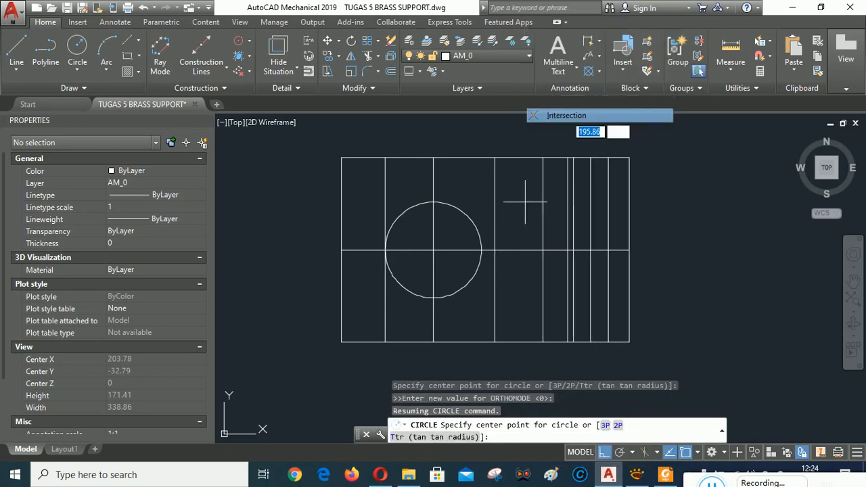
click(495, 251)
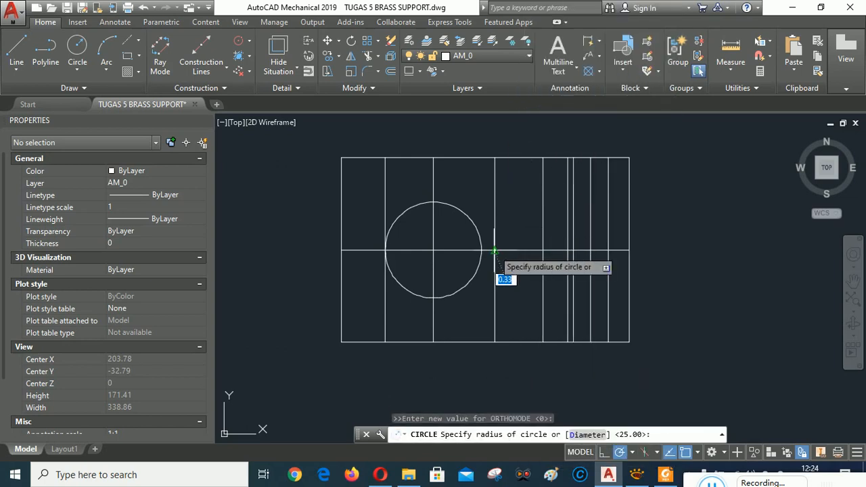
click(541, 250)
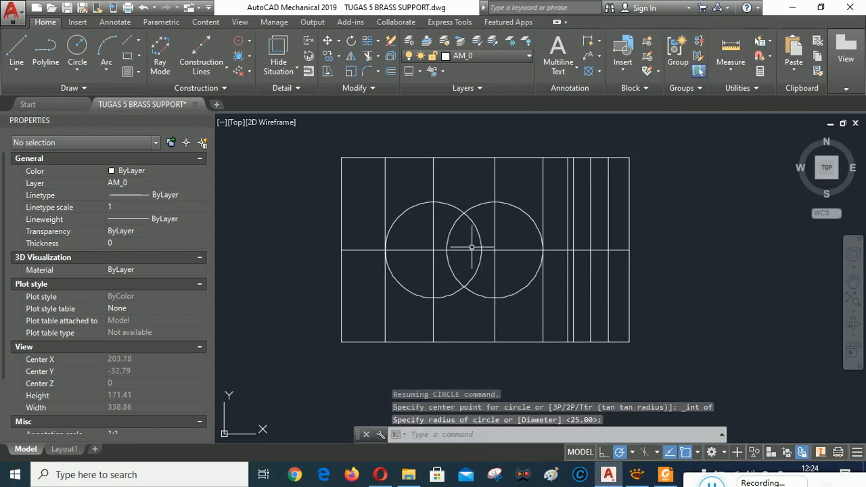
Step: Draw a horizontal line joining the upper quadrants of the two R25 circles in the top view
scroll(471, 247, up, 2)
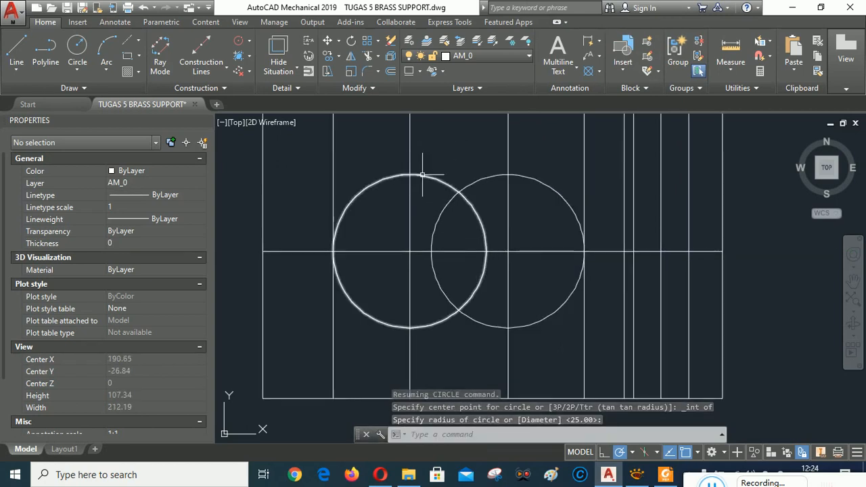
key(Return)
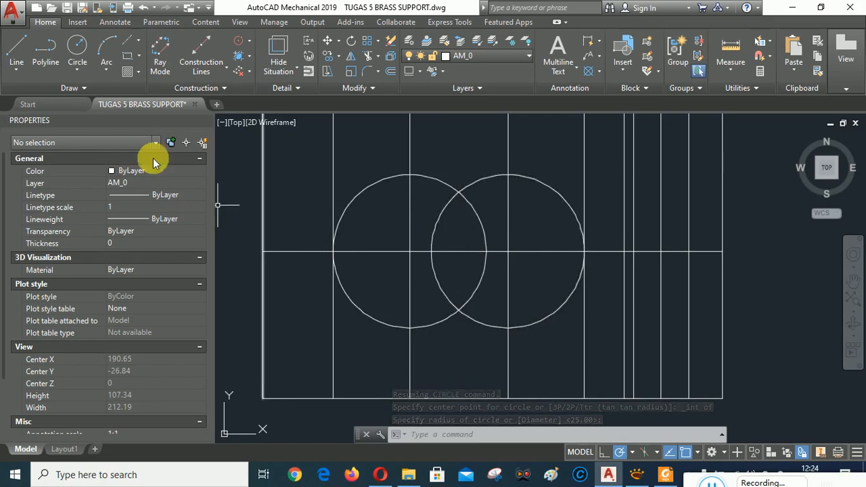
click(16, 45)
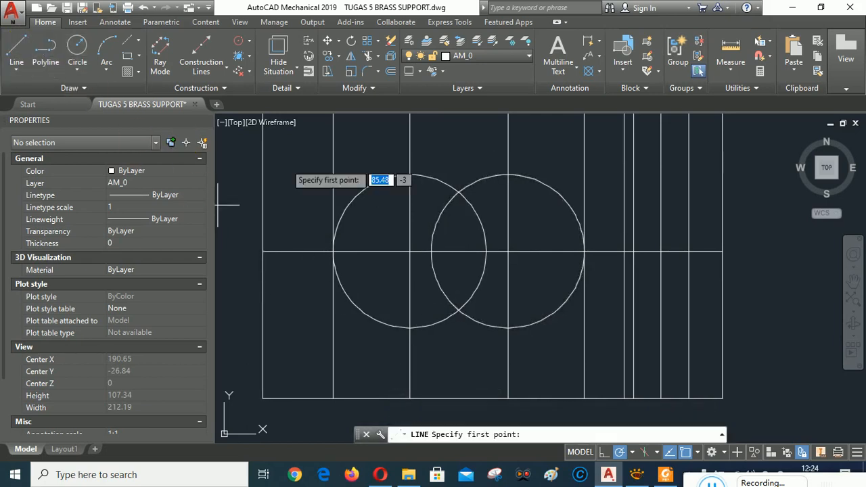
shift+right_click(468, 145)
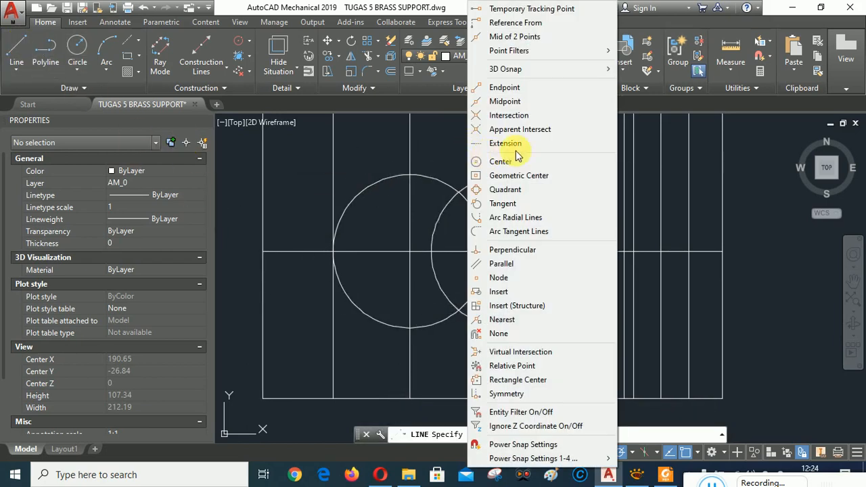
click(500, 189)
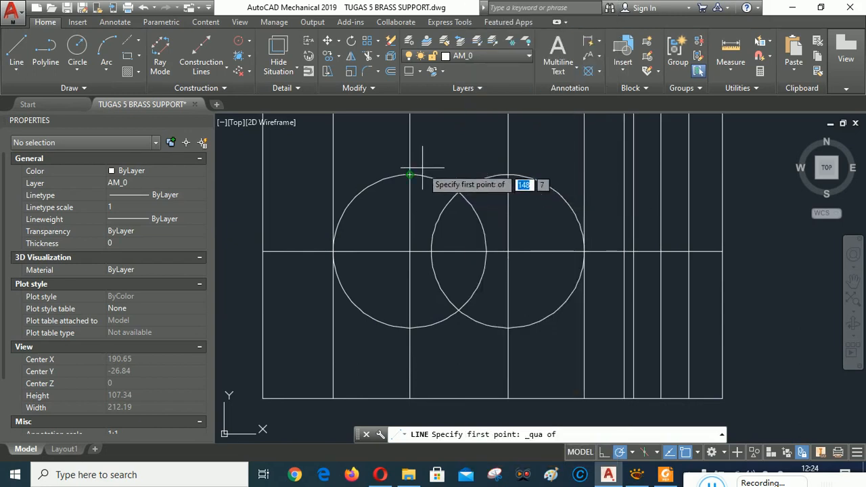
click(409, 176)
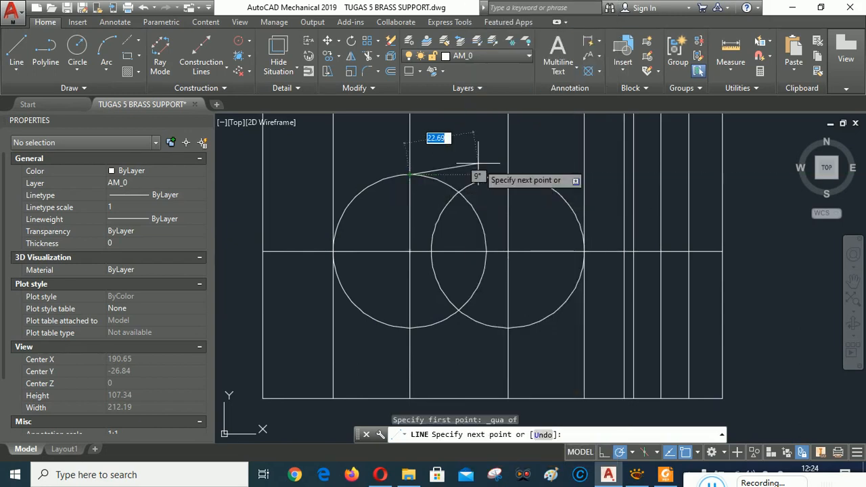
shift+right_click(477, 163)
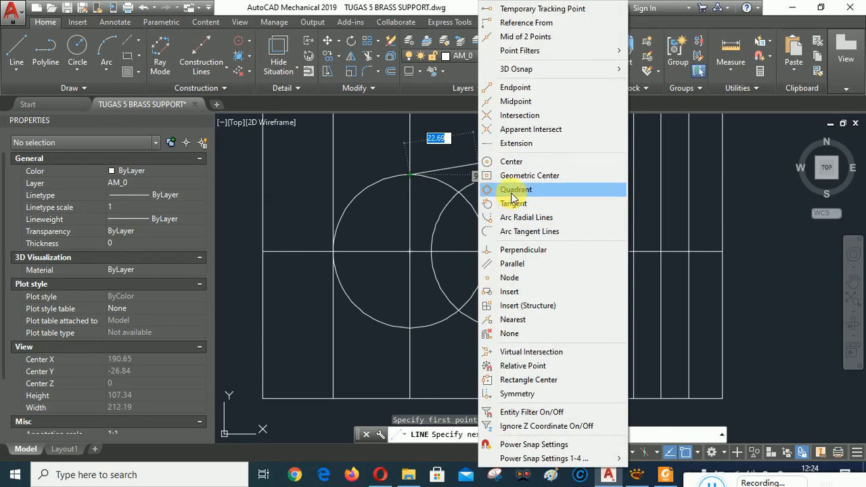
click(504, 188)
click(506, 175)
right_click(467, 150)
click(497, 159)
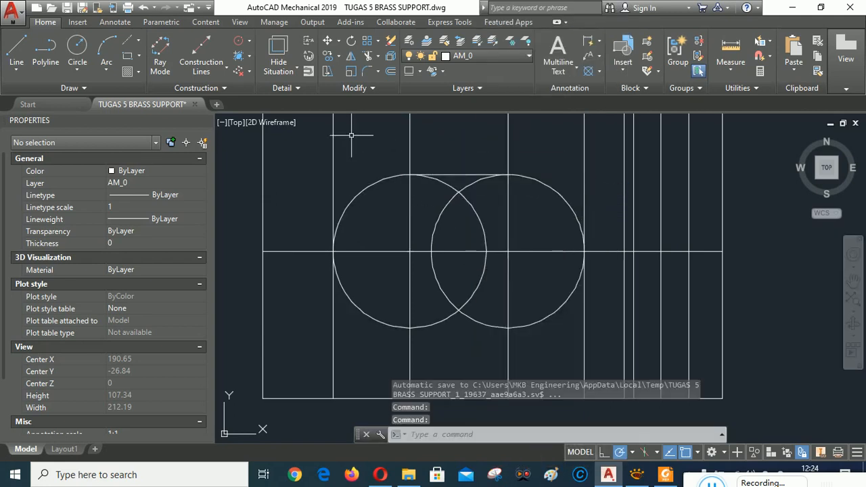
Step: Offset the line joining the circles' upper quadrants 50 downward to connect their lower quadrants
click(391, 71)
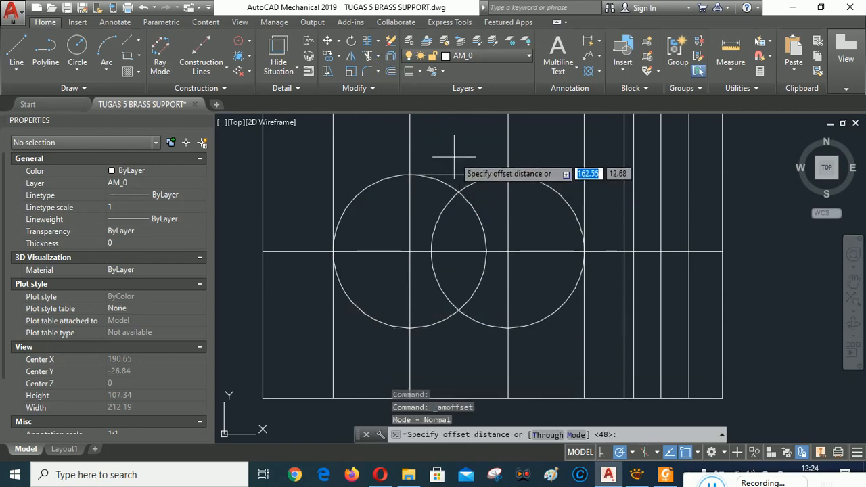
text(50)
key(Return)
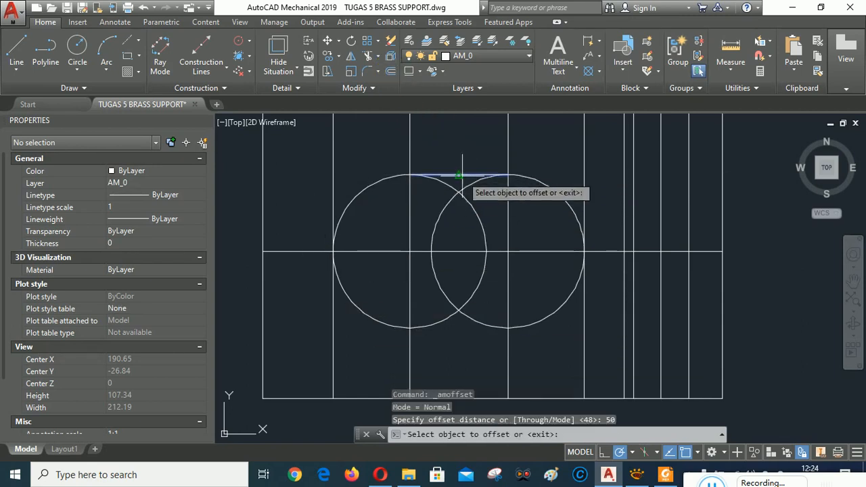
click(458, 176)
click(464, 313)
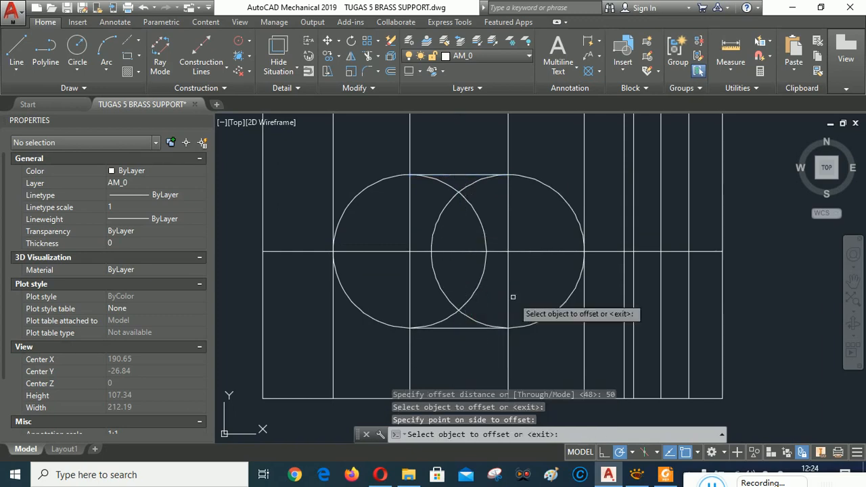
key(Return)
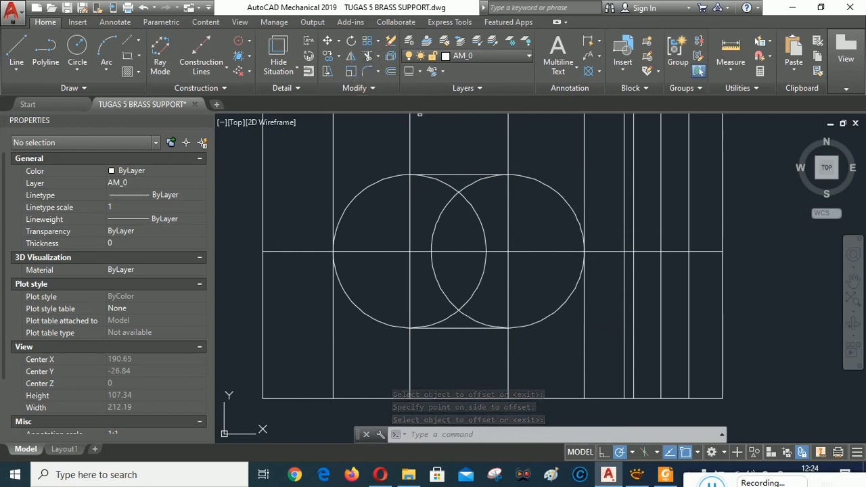
Step: Trim the inner arcs, the middle line and the vertical lines inside the two circles, using the circles and connecting lines as cutting edges
click(368, 42)
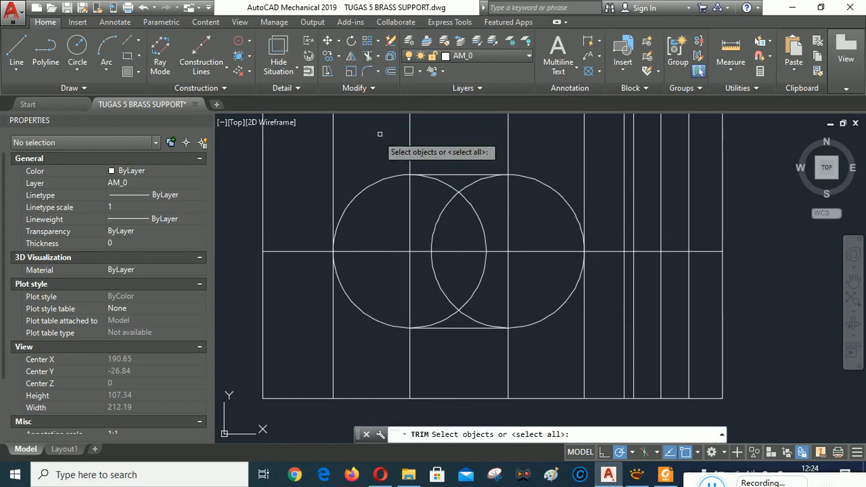
click(446, 183)
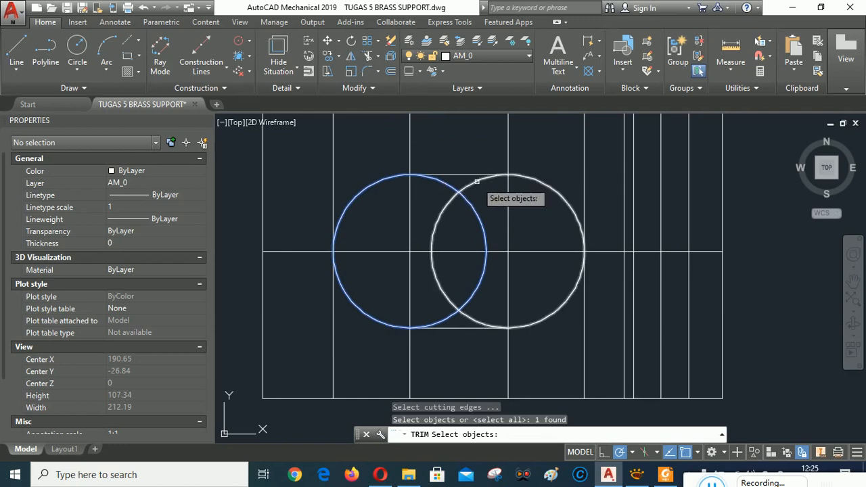
click(476, 178)
click(472, 174)
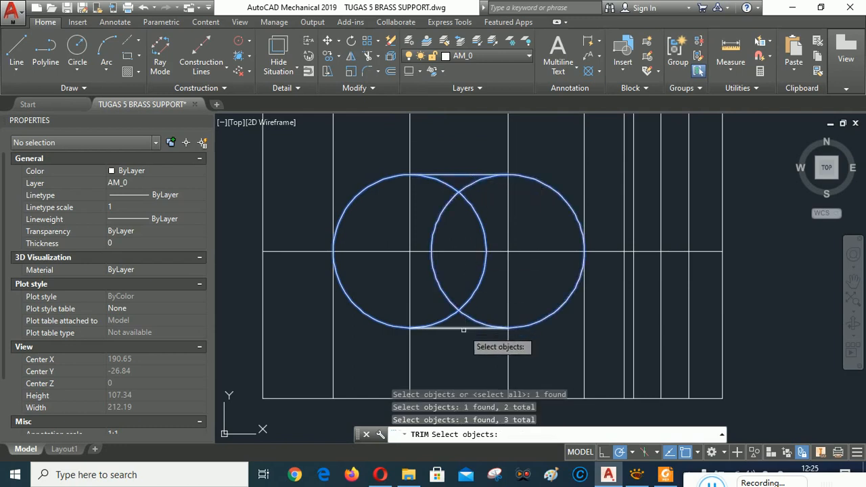
key(Return)
click(538, 296)
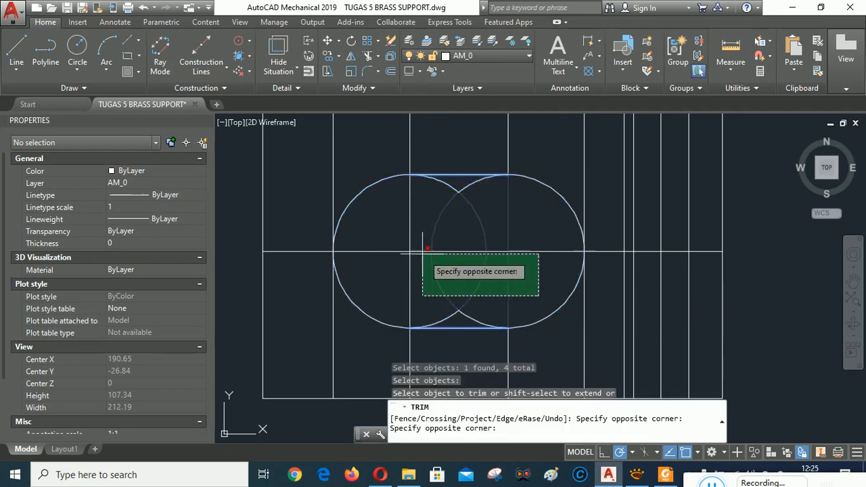
click(396, 186)
click(497, 318)
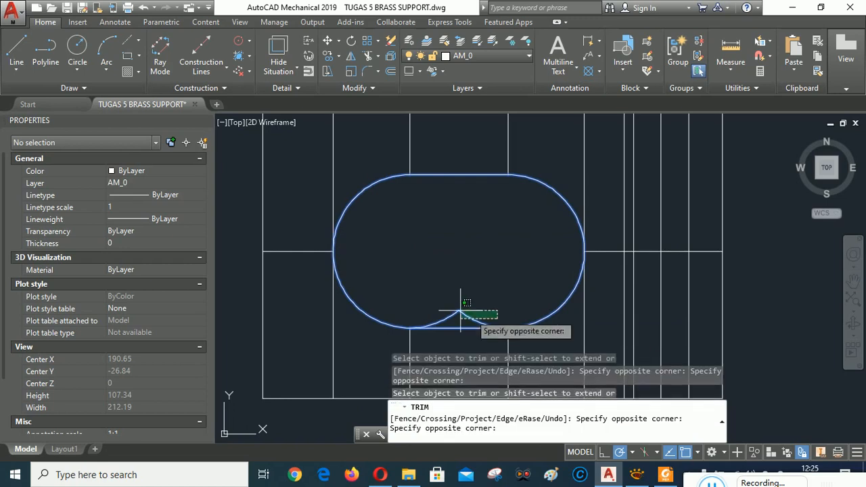
click(420, 301)
scroll(462, 246, down, 2)
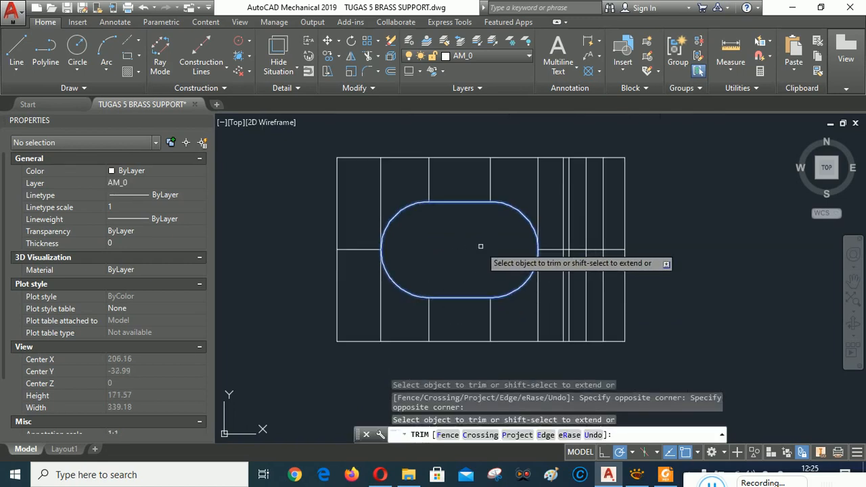
right_click(457, 233)
click(491, 240)
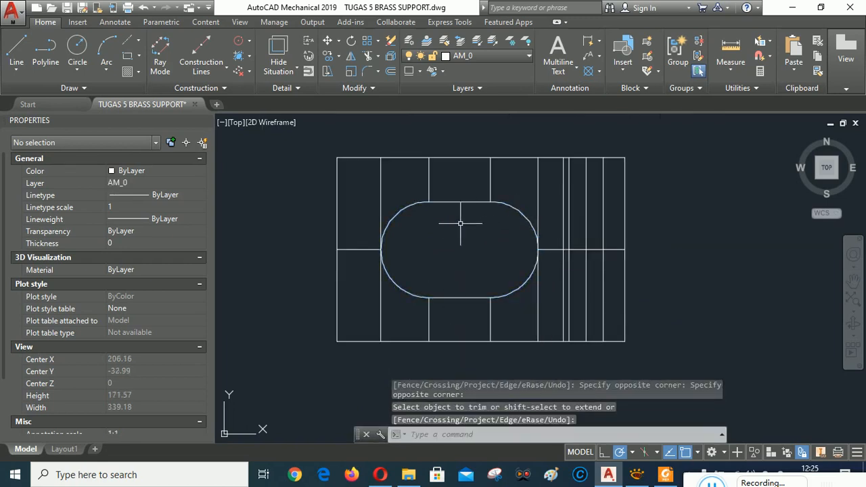
Step: Join the opening's two end arcs and two straight edges into one polyline
scroll(499, 250, up, 2)
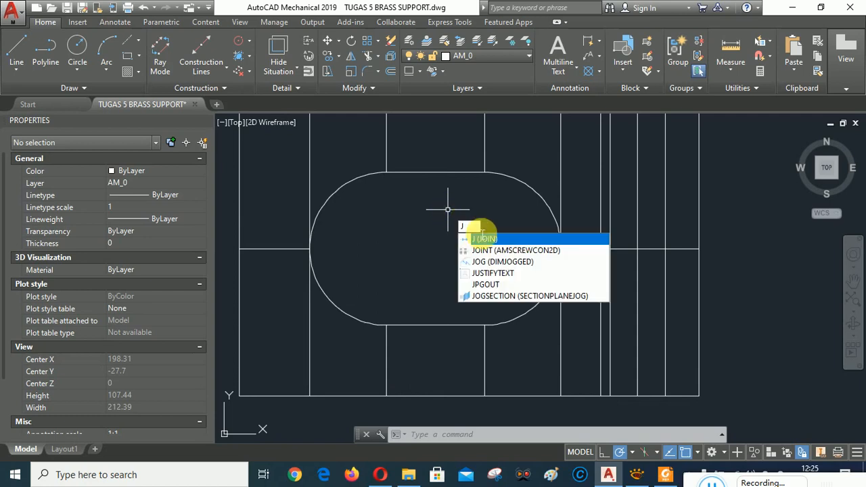
click(486, 241)
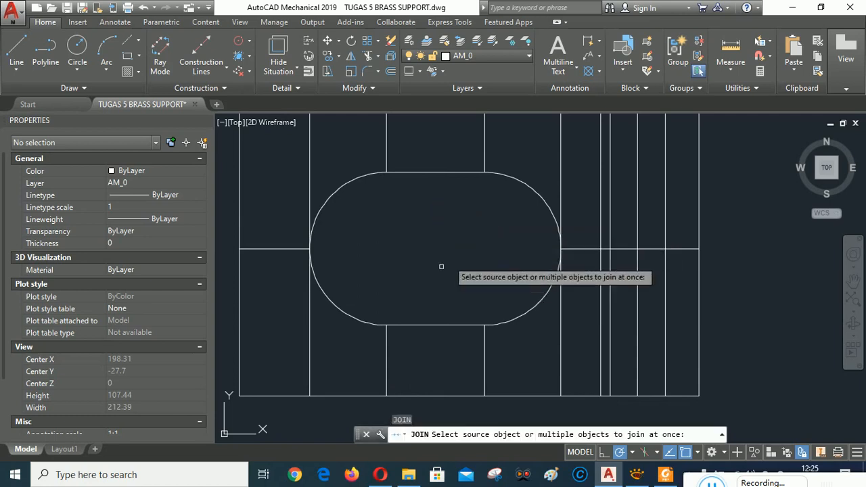
click(357, 318)
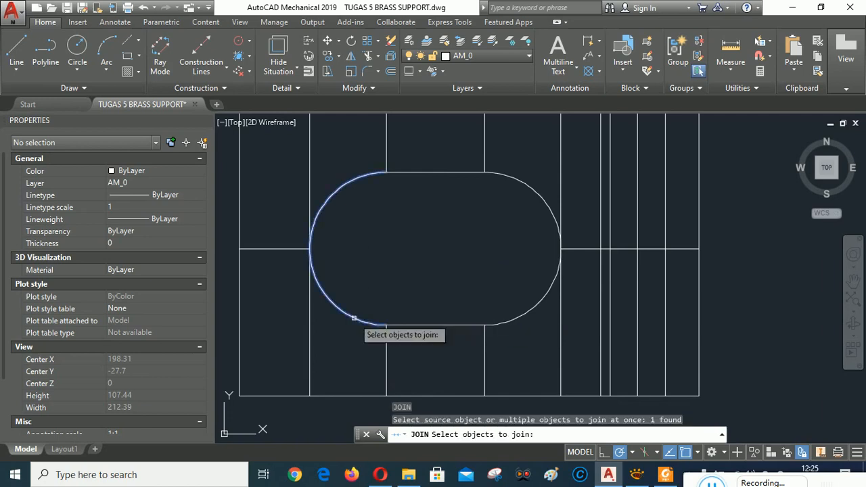
click(436, 175)
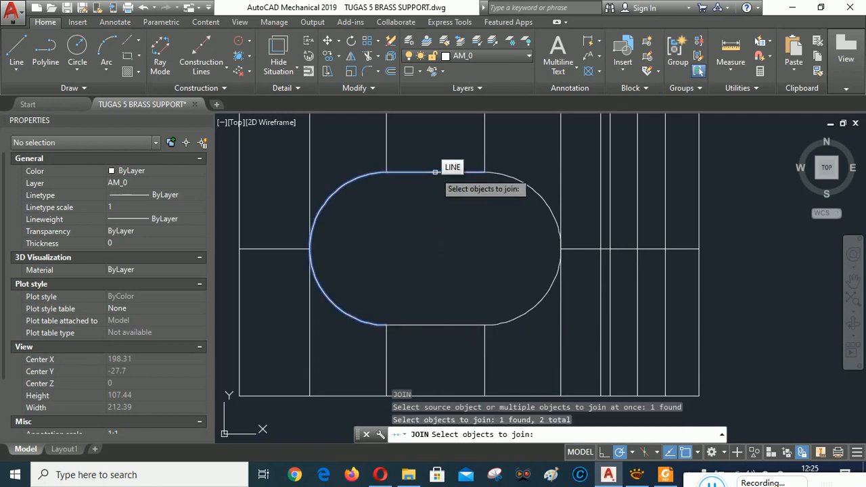
click(525, 188)
click(460, 325)
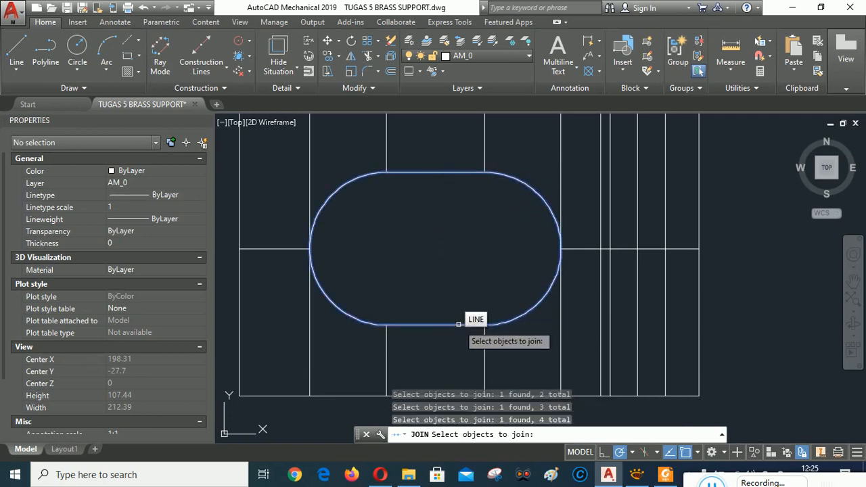
key(Return)
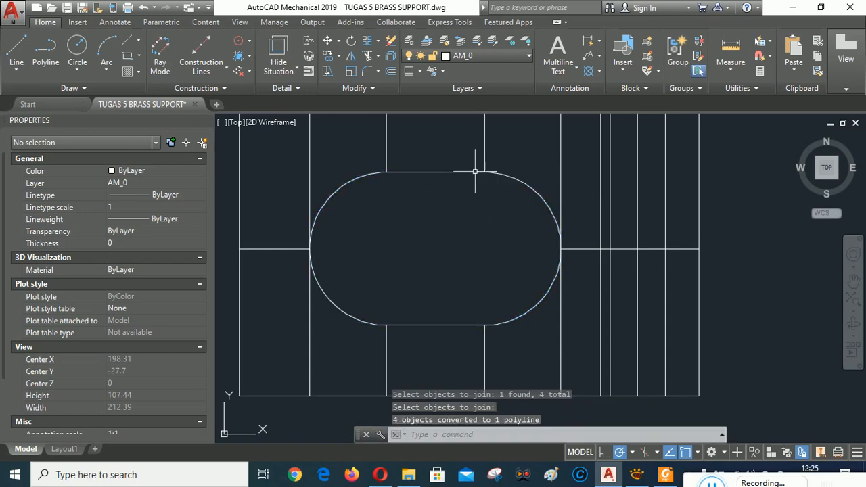
Step: Erase the vertical projection line that touches the opening's left end in the top view
scroll(445, 286, down, 4)
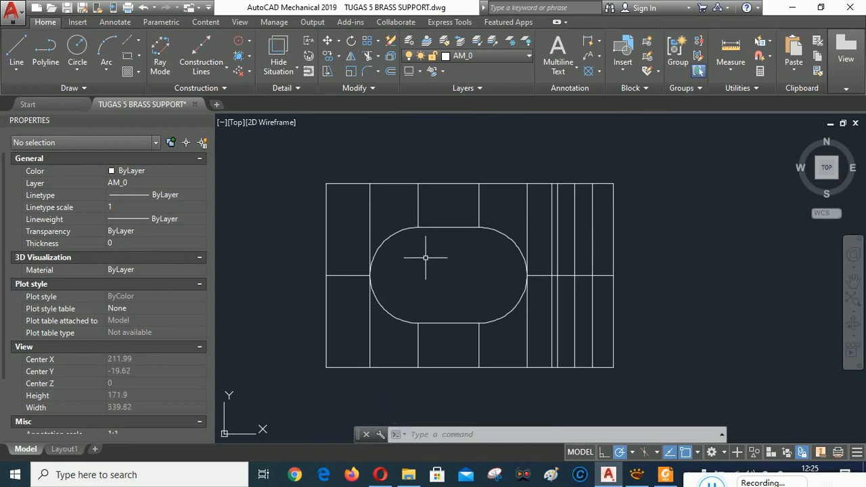
click(359, 335)
key(Delete)
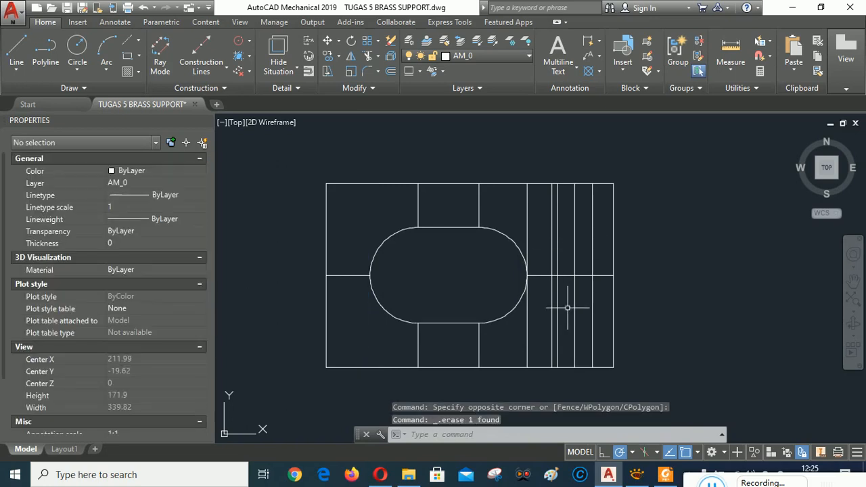
Step: Check the R25 and R38 radii in the reference image and offset the opening's outline 13 outward
click(636, 476)
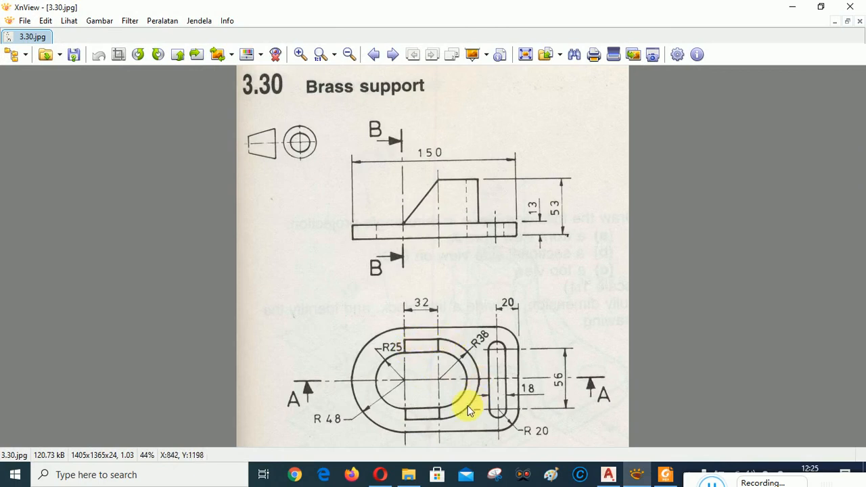
click(609, 475)
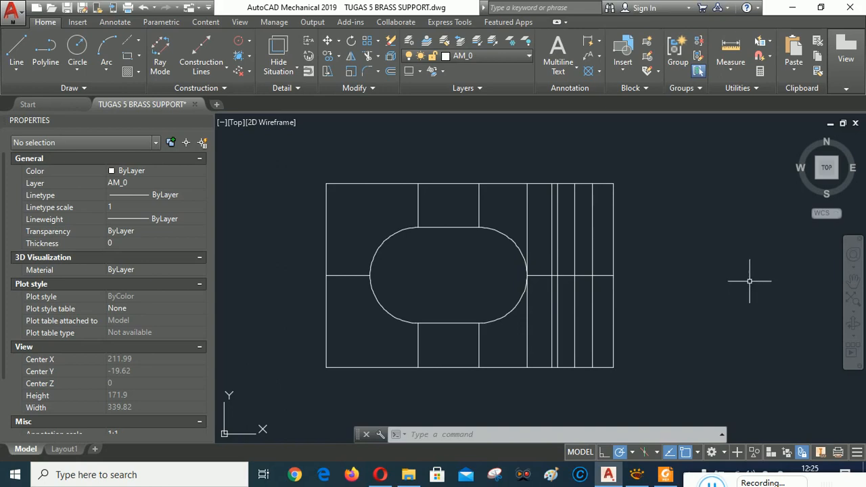
scroll(549, 296, up, 2)
scroll(561, 275, up, 2)
scroll(561, 275, down, 2)
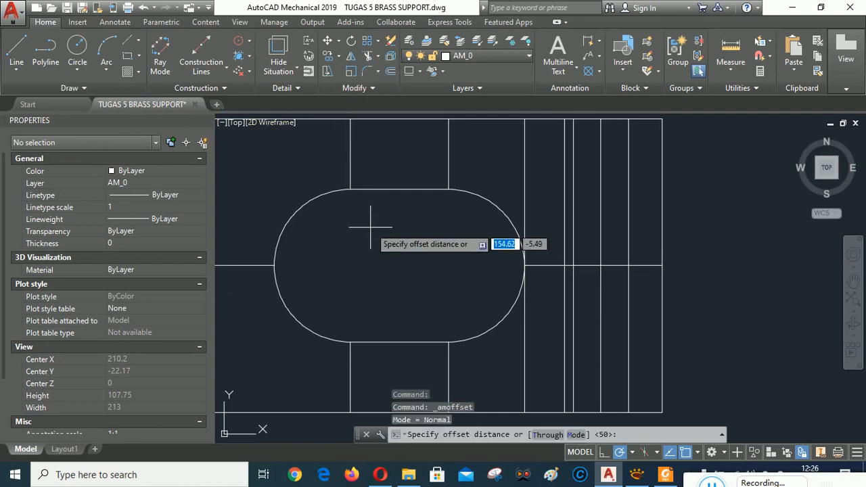
key(Return)
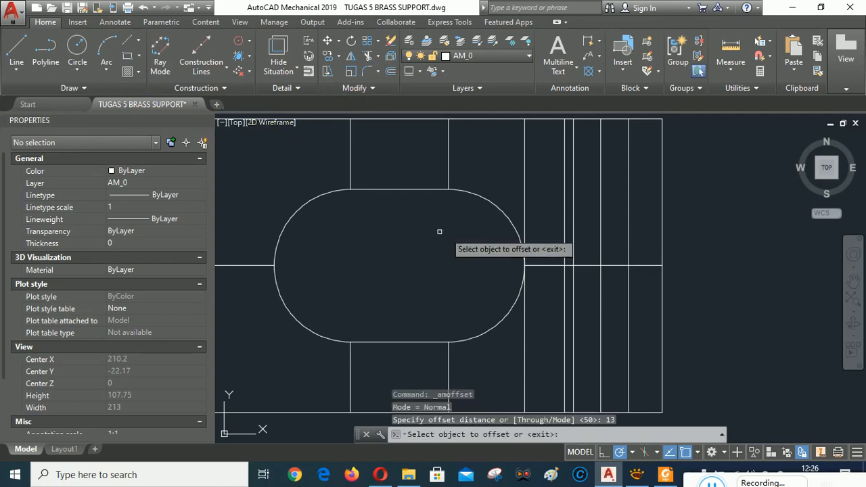
click(499, 209)
click(512, 197)
scroll(514, 217, down, 2)
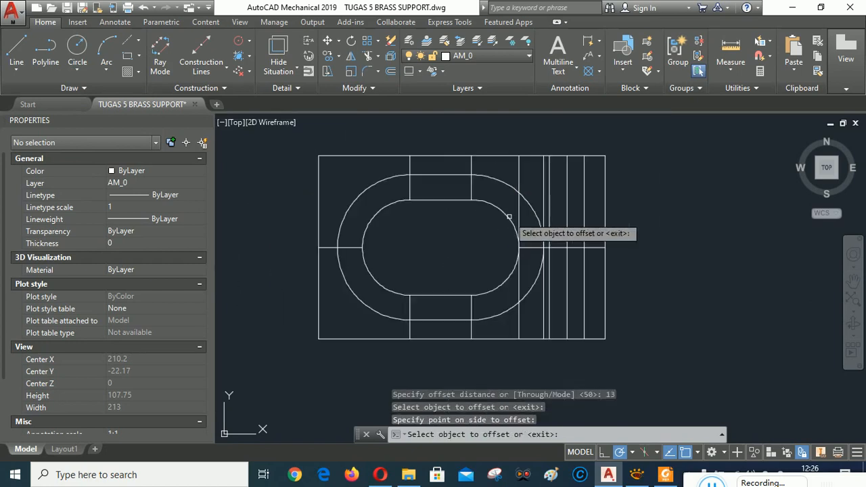
key(Return)
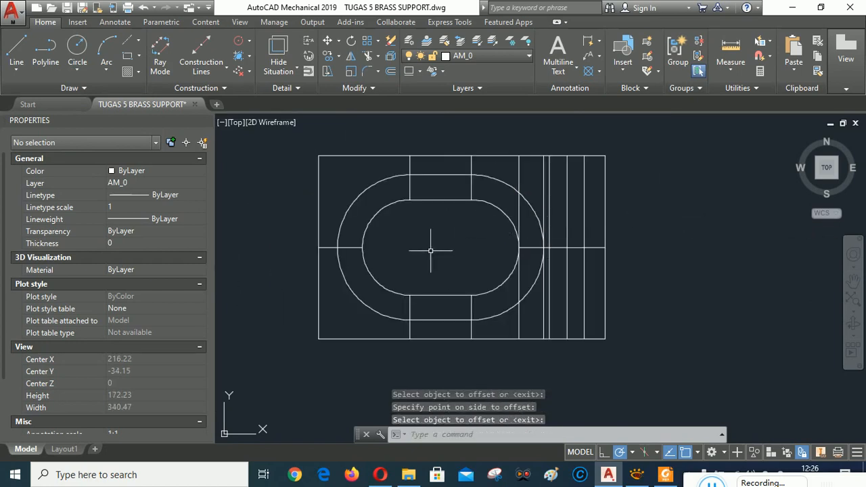
scroll(416, 242, up, 2)
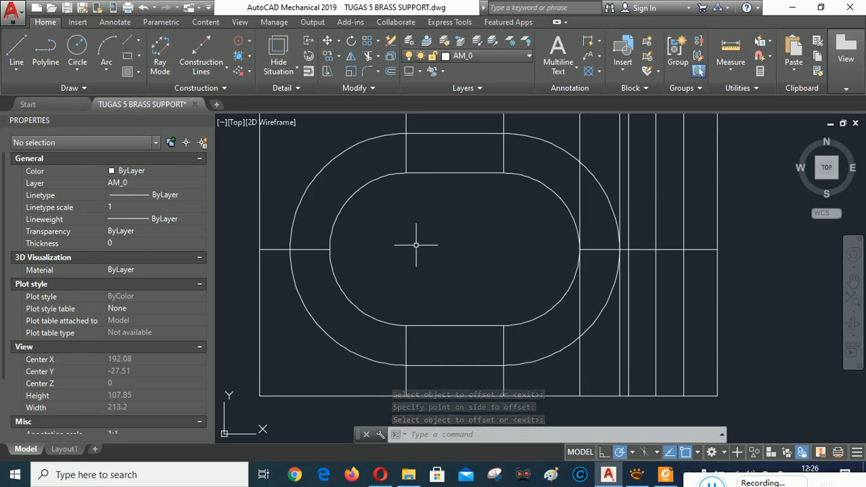
scroll(416, 244, down, 2)
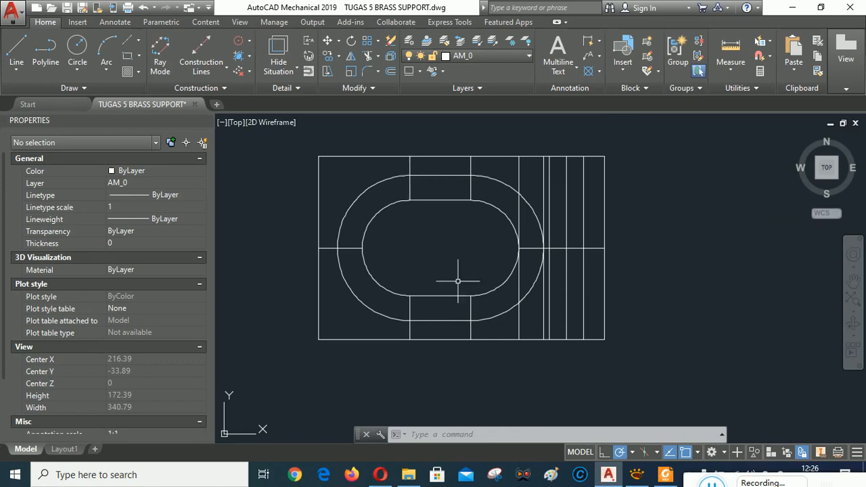
Step: Trim the two vertical line pairs outside the outer outline and remove its left end arc, using the outline and left verticals as cutting edges
click(369, 60)
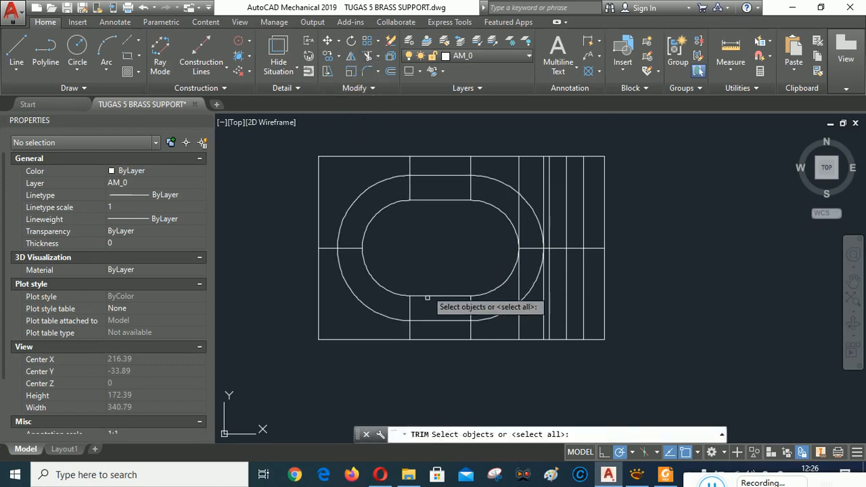
click(409, 184)
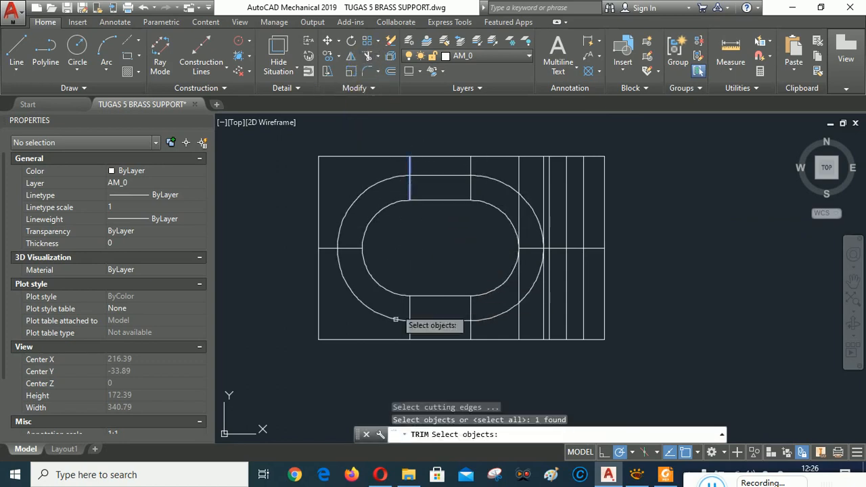
click(411, 331)
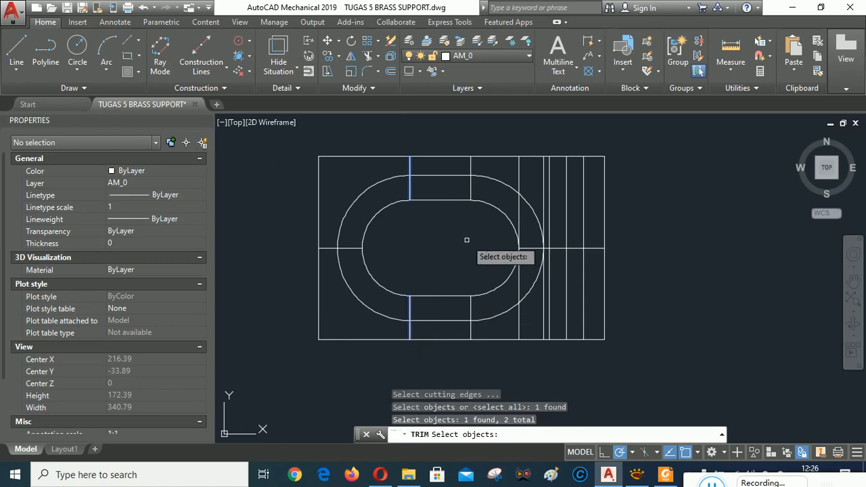
click(450, 176)
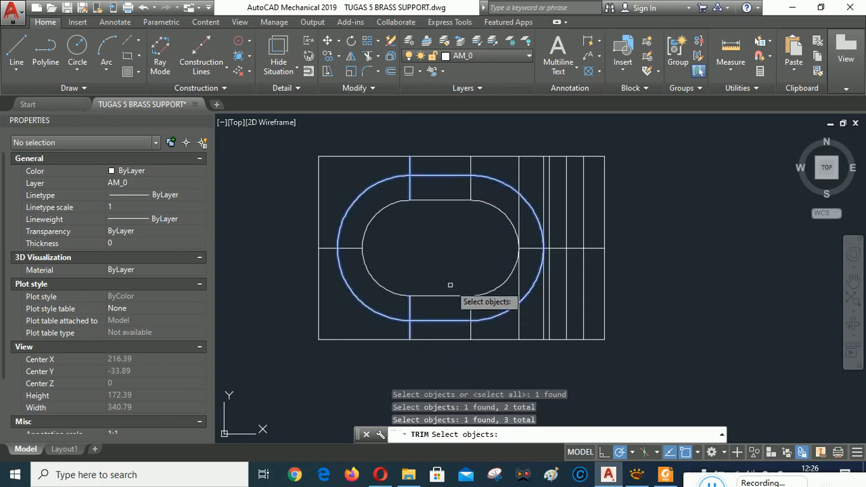
key(Return)
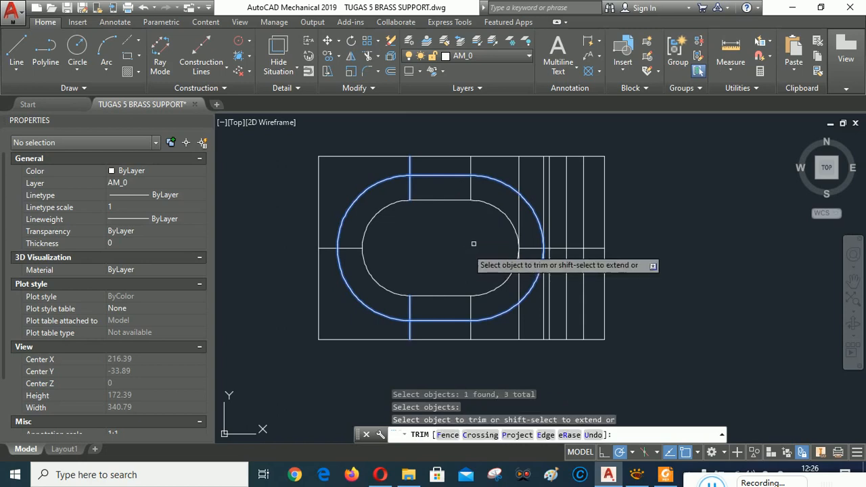
click(483, 165)
click(404, 158)
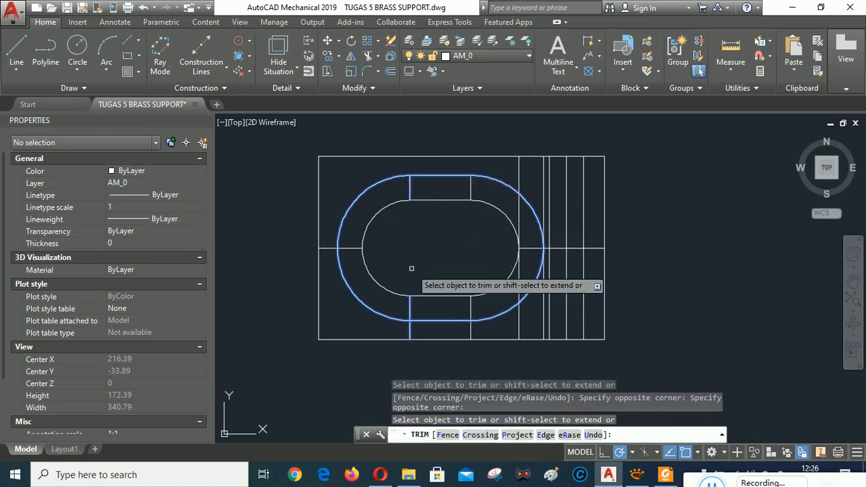
click(481, 329)
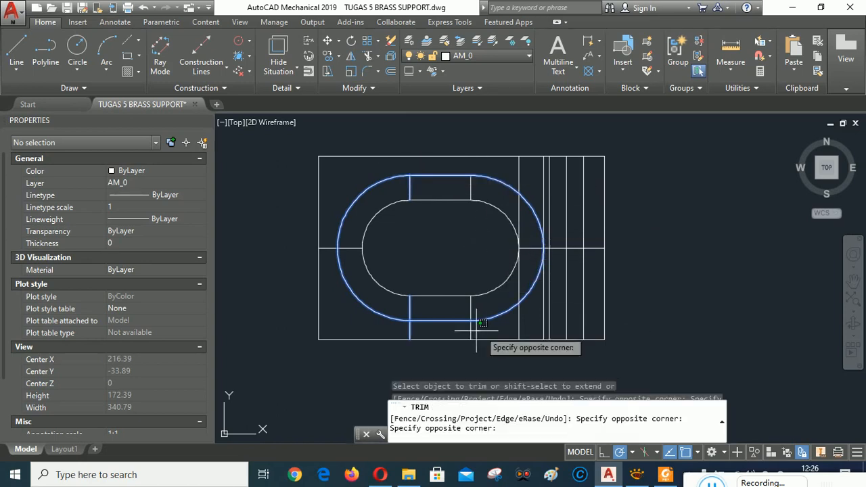
click(387, 324)
click(396, 313)
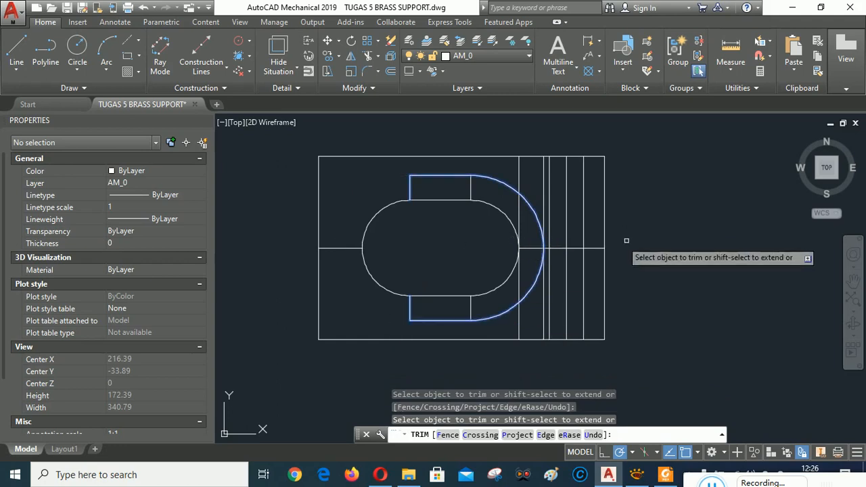
right_click(686, 205)
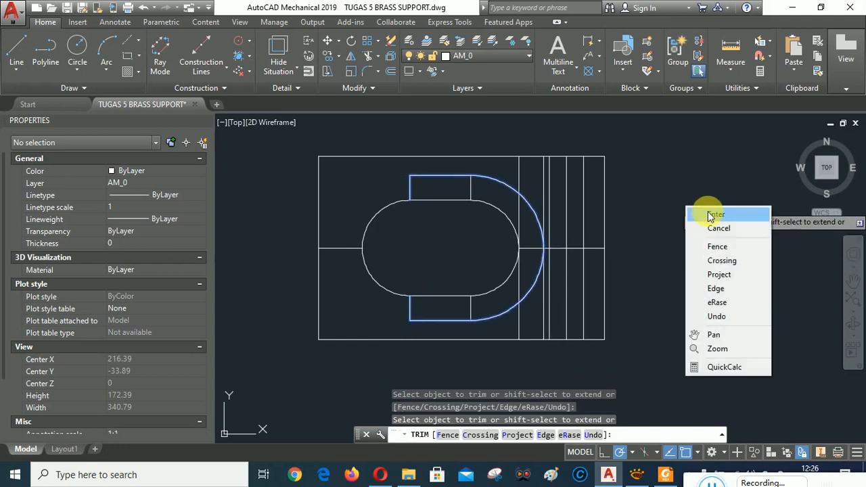
click(715, 214)
Step: Erase the two vertical projection lines touching the right ends of the opening and the outer outline in the top view
click(519, 173)
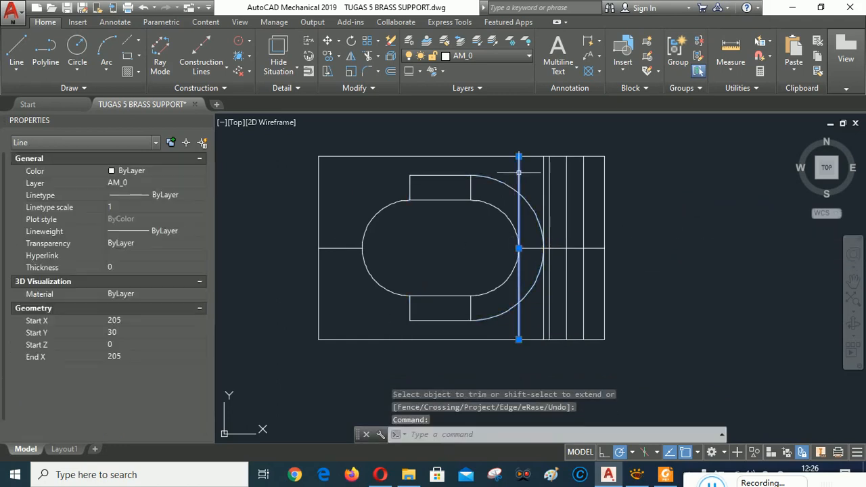
key(Delete)
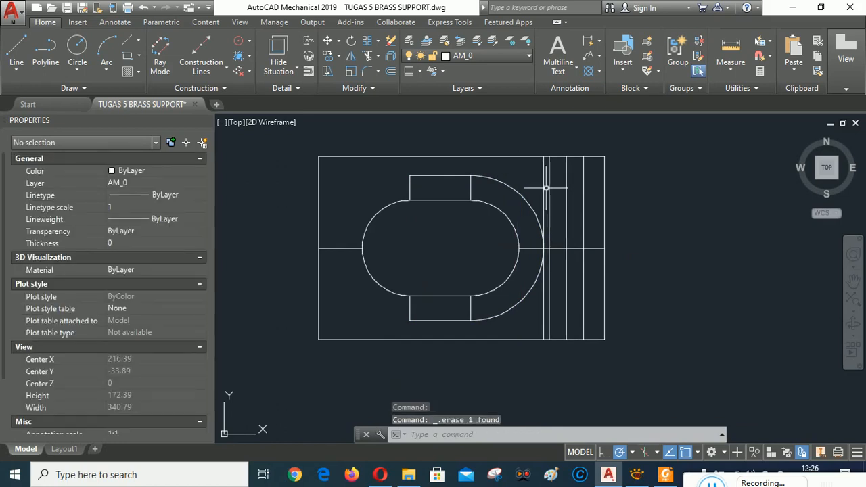
click(545, 188)
key(Delete)
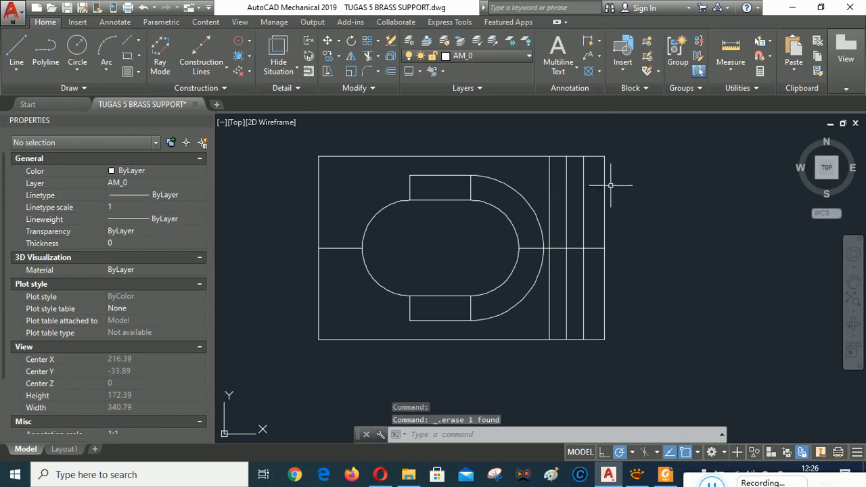
Step: Check the slot's 56 dimension in the reference image and offset the right horizontal centre line 28 upward and 28 downward
click(636, 480)
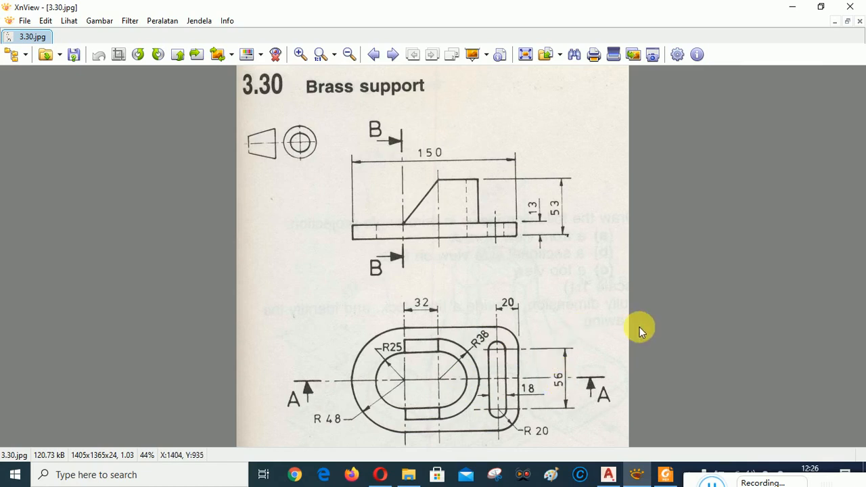
click(608, 474)
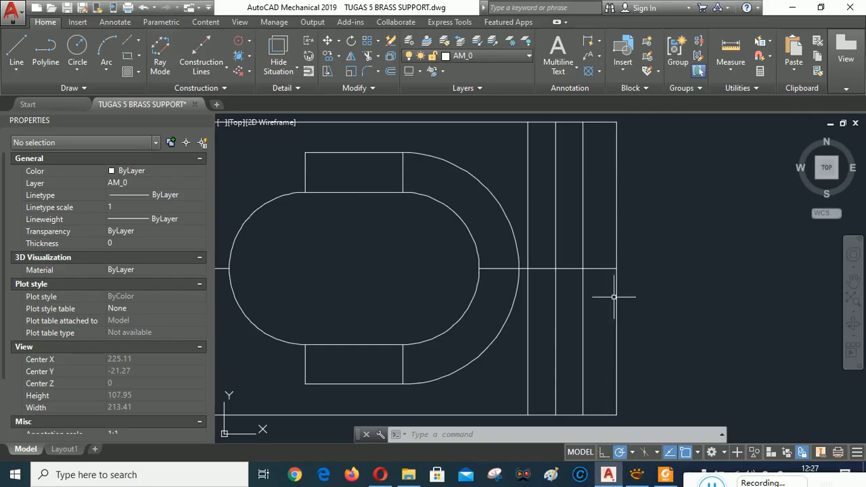
click(390, 72)
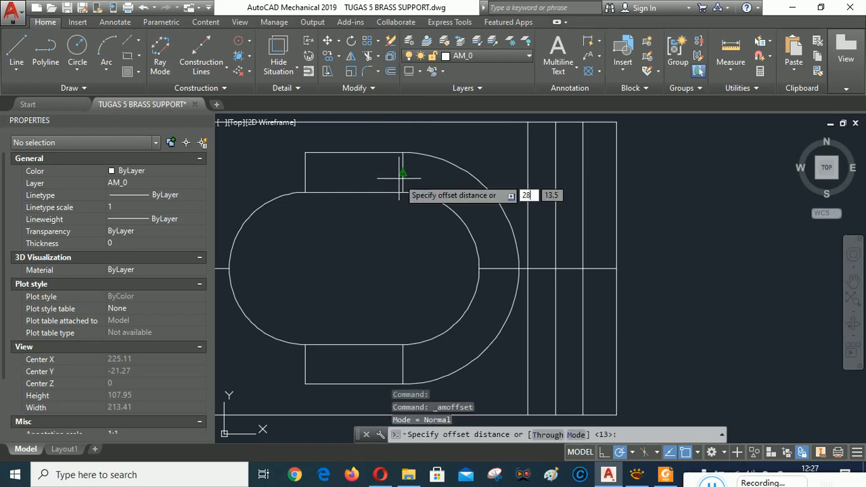
text(28)
key(Return)
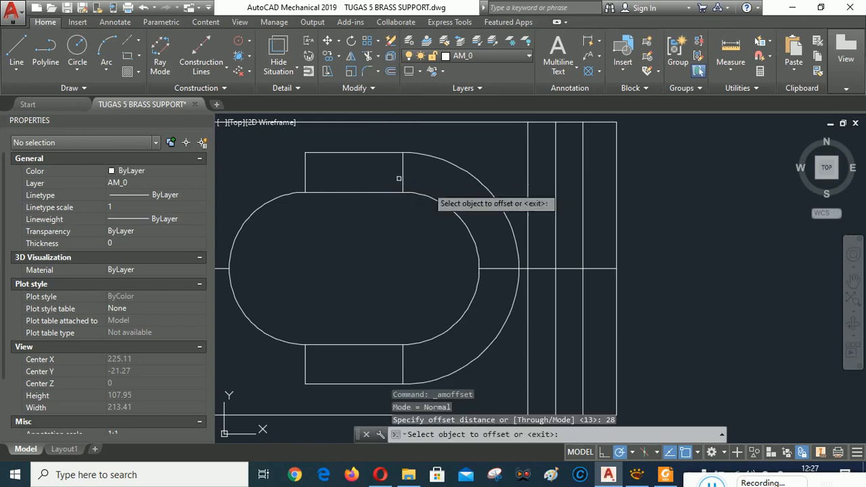
click(574, 269)
click(573, 220)
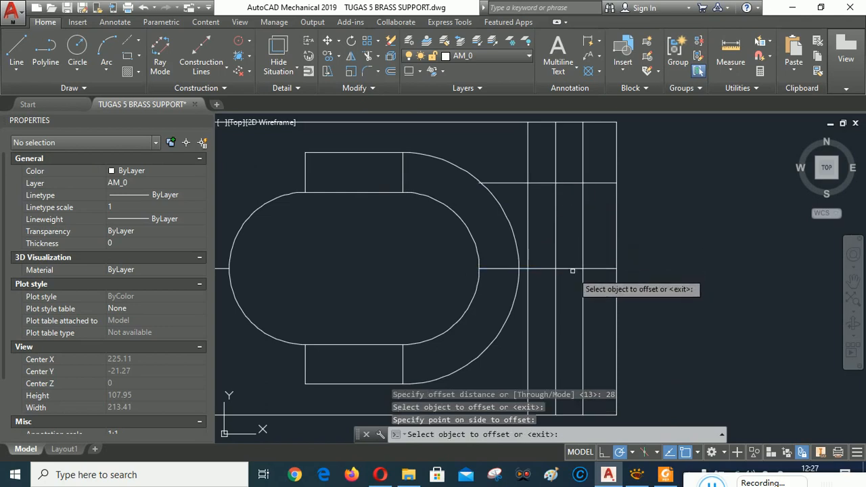
click(573, 268)
click(570, 338)
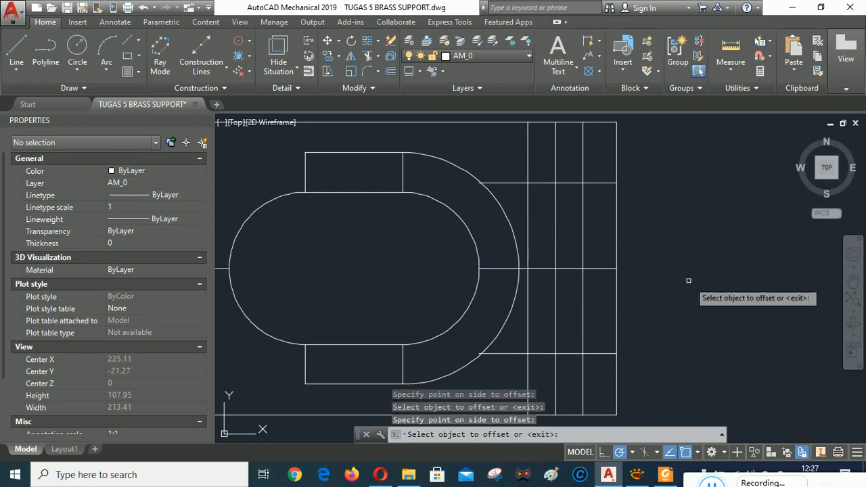
key(Return)
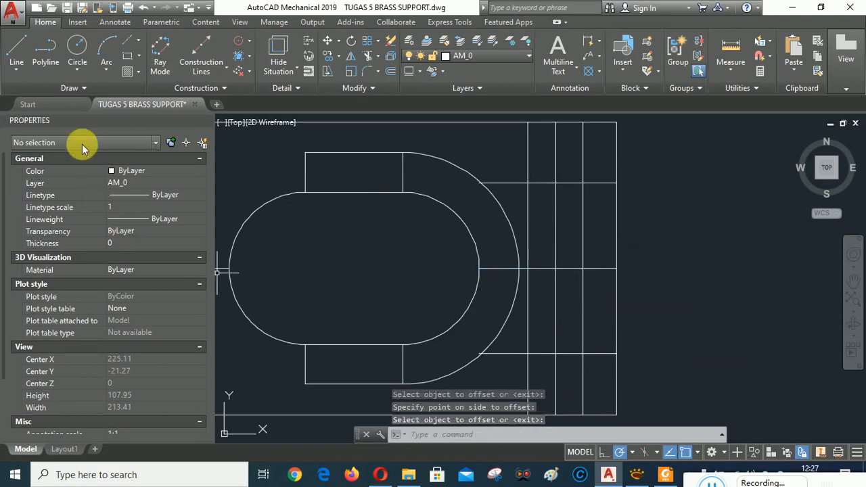
Step: Draw a radius 9 circle centred where the upper offset line crosses the slot's middle vertical line
click(79, 71)
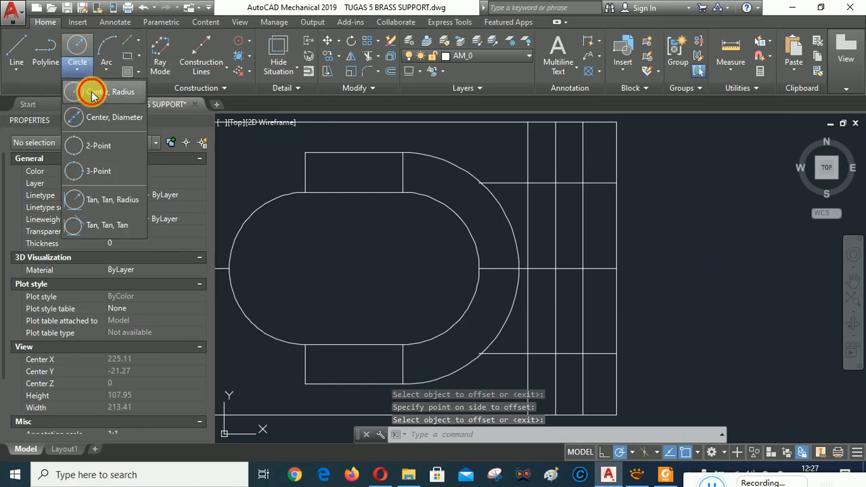
click(101, 91)
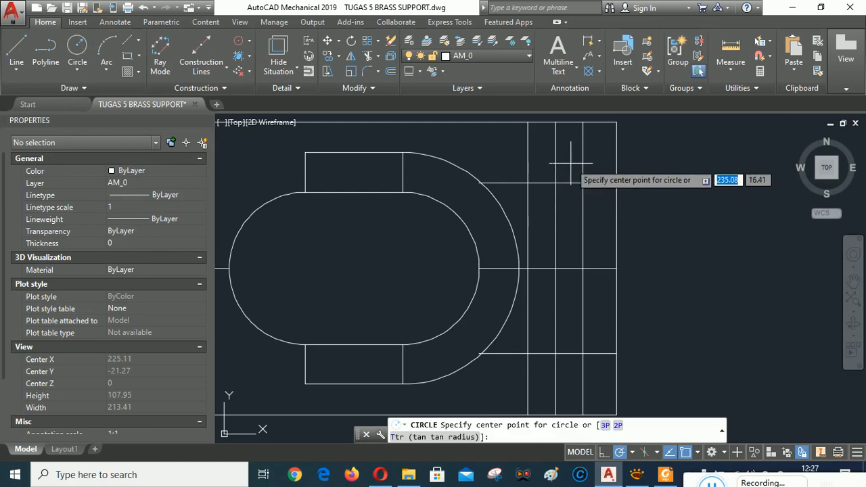
shift+right_click(570, 164)
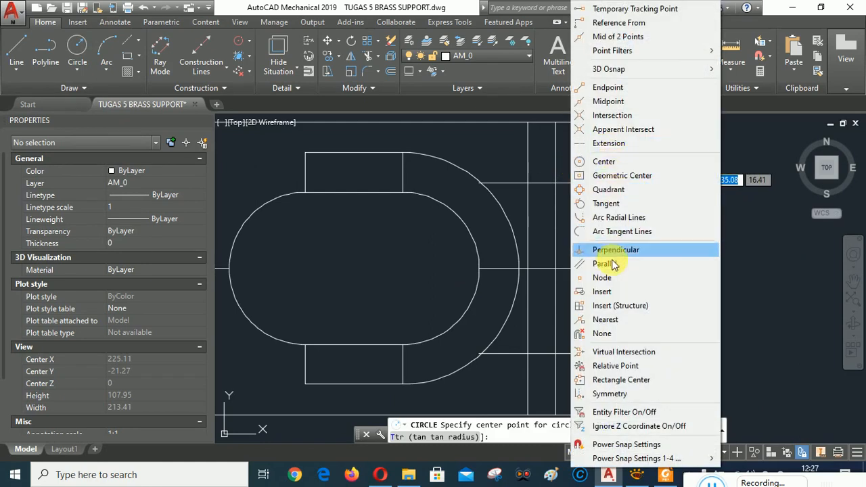
click(607, 116)
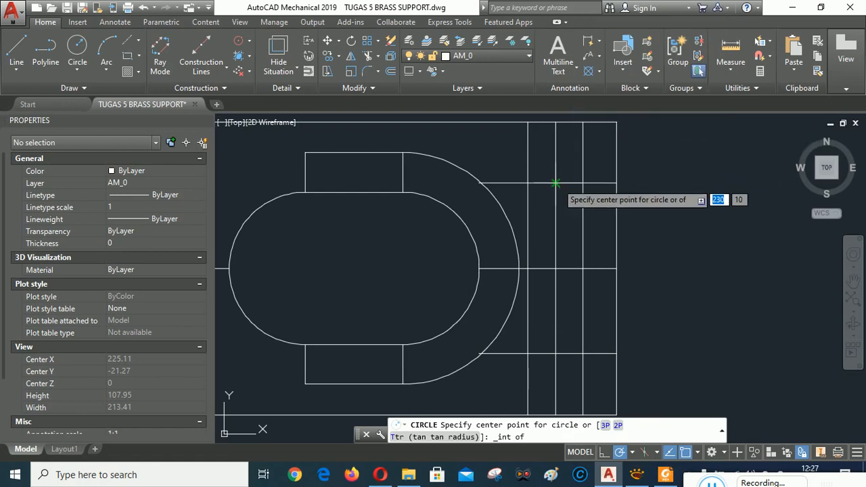
click(556, 182)
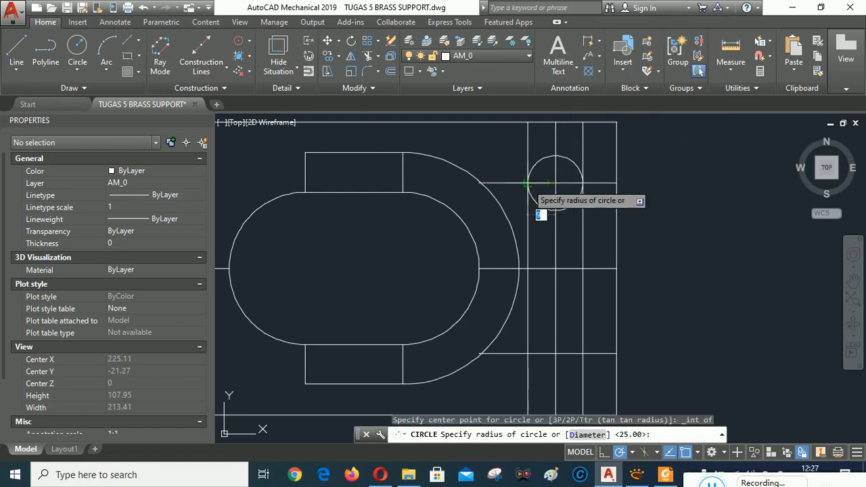
click(528, 184)
Step: Draw a second radius 9 circle centred where the lower offset line crosses the slot's middle vertical line
right_click(657, 199)
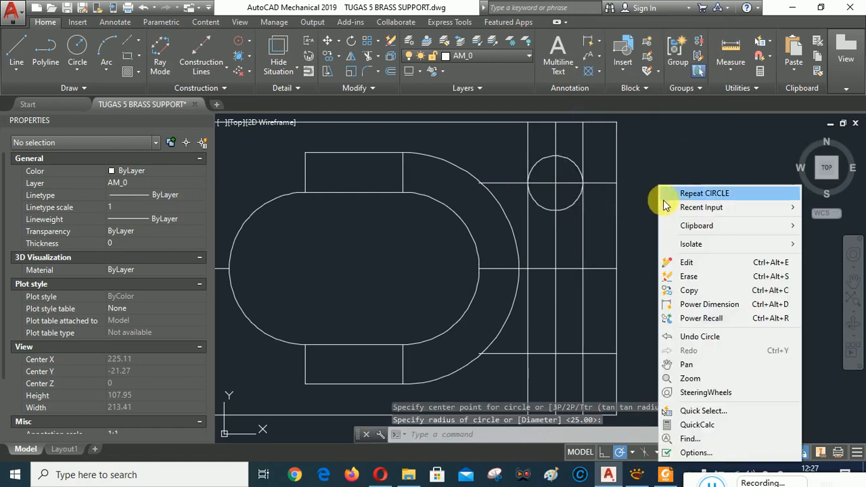
click(677, 188)
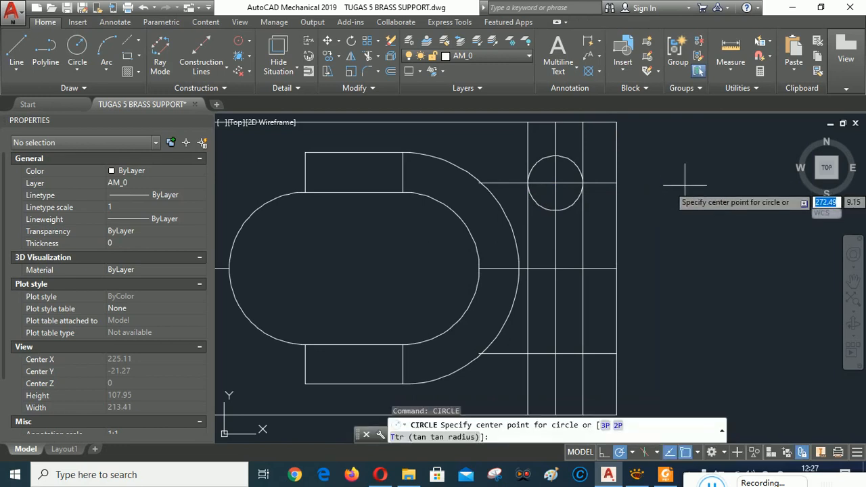
shift+right_click(685, 190)
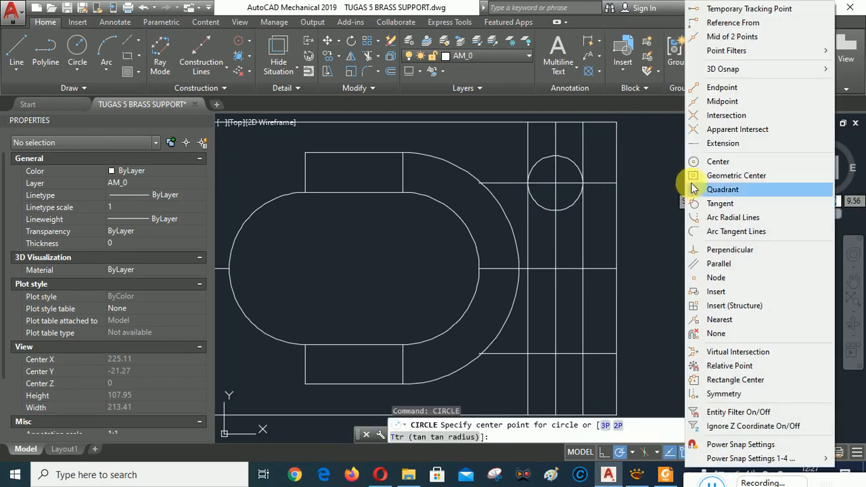
click(698, 124)
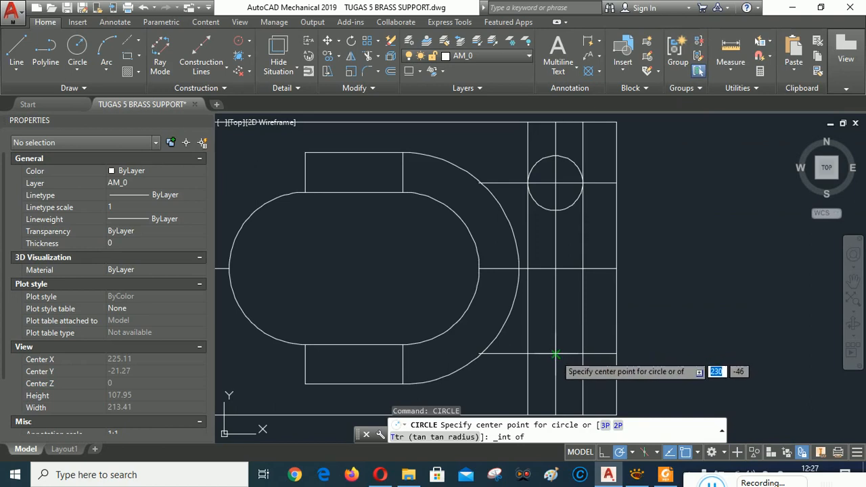
click(556, 353)
key(Return)
Step: Trim the slot's two vertical side lines and the middle line above the upper circle, using the side lines and both circles as cutting edges
mouse_move(688, 269)
middle_down()
mouse_move(667, 246)
mouse_move(667, 257)
middle_up()
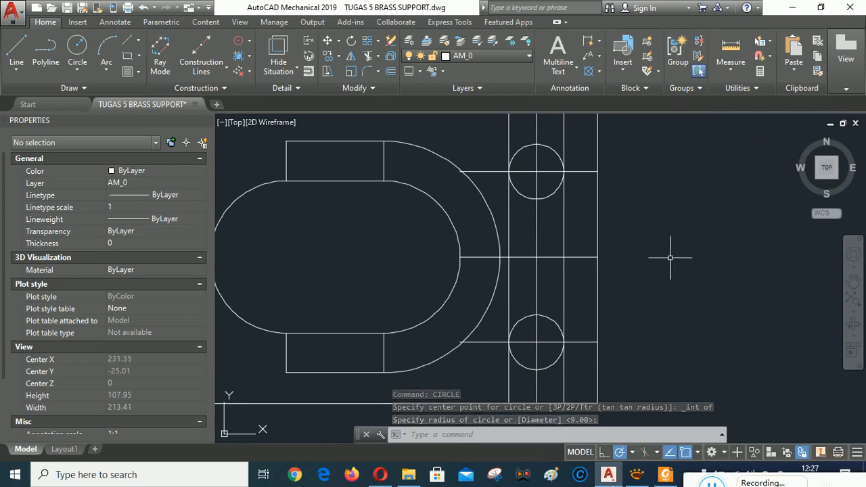
click(369, 57)
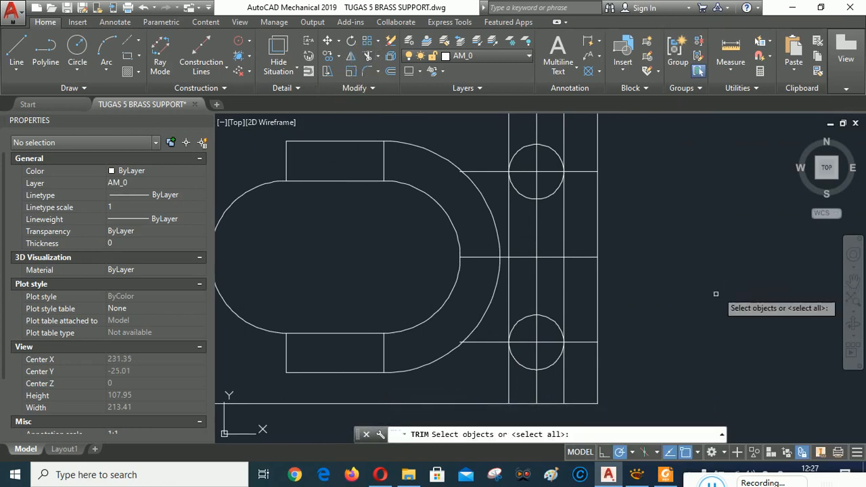
click(559, 358)
click(564, 306)
click(511, 312)
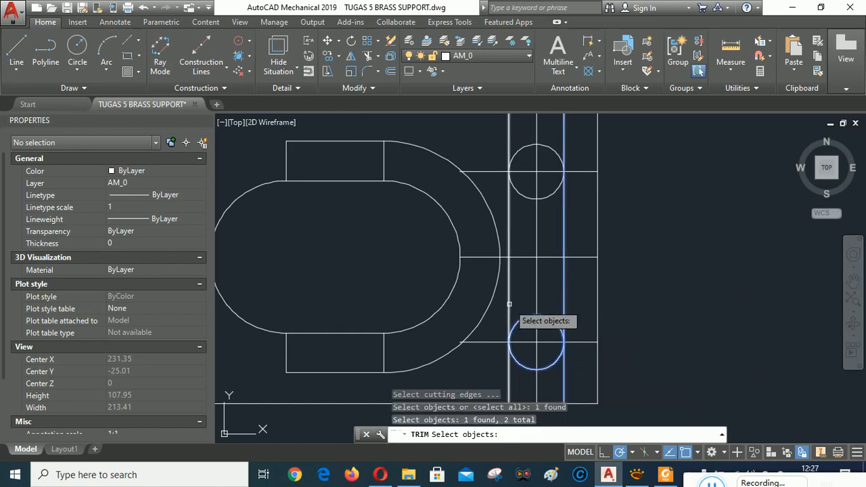
click(551, 195)
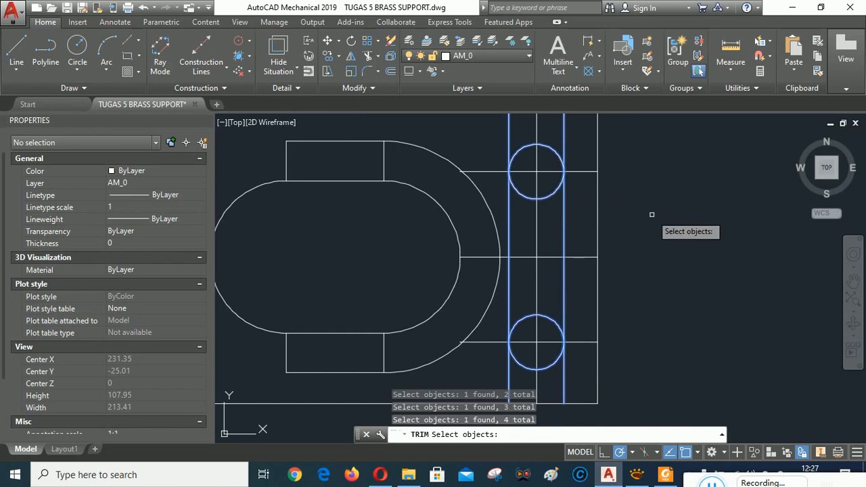
key(Return)
click(579, 129)
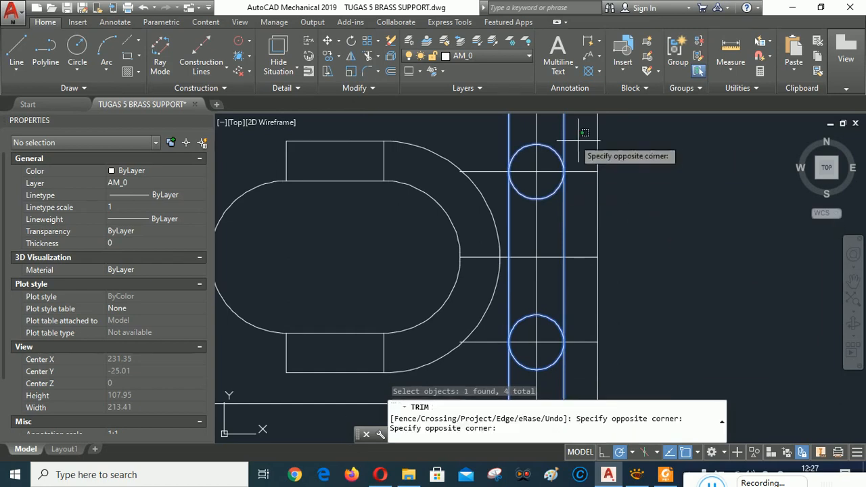
click(518, 146)
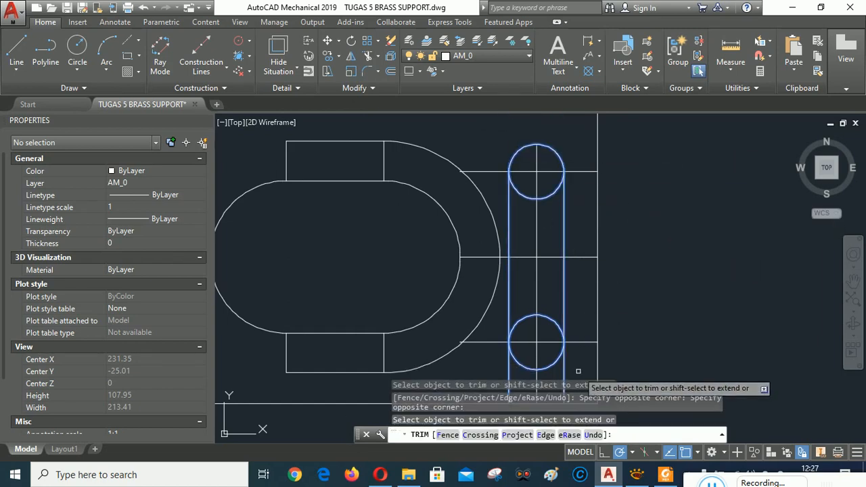
Step: Trim the slot's side lines and middle line below the lower circle
middle_drag(580, 295, 589, 236)
click(585, 322)
click(527, 316)
click(503, 319)
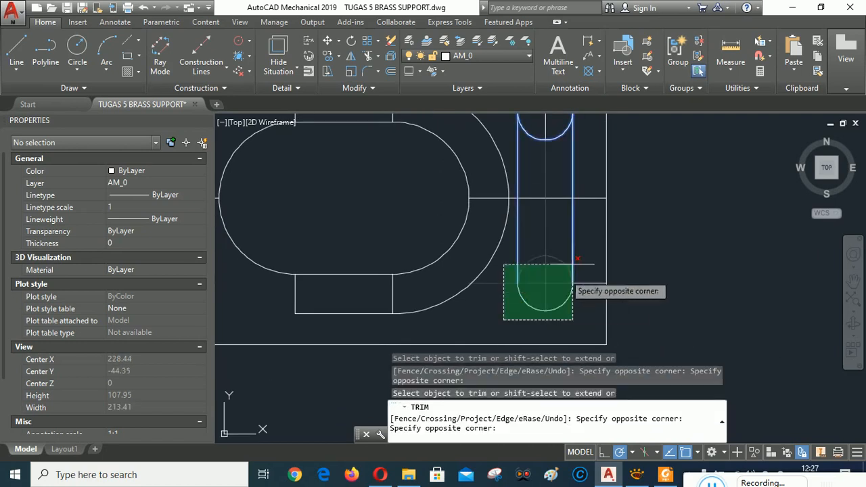
click(588, 237)
click(507, 299)
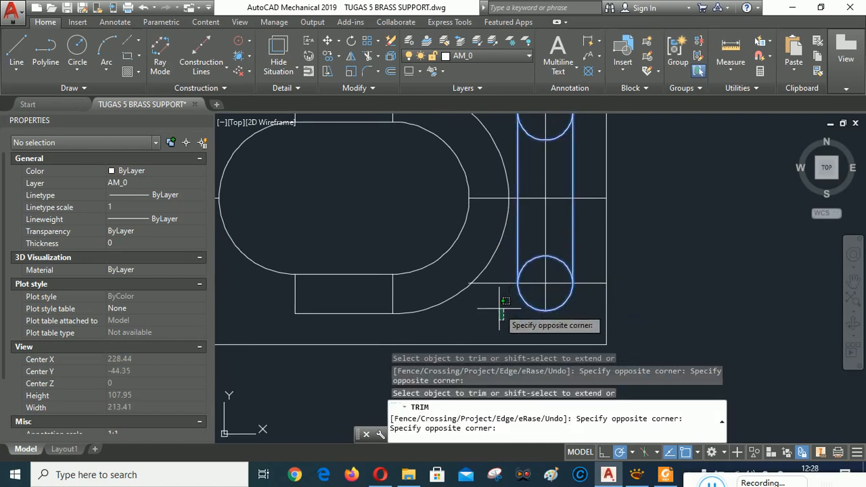
key(Escape)
middle_drag(580, 252, 556, 294)
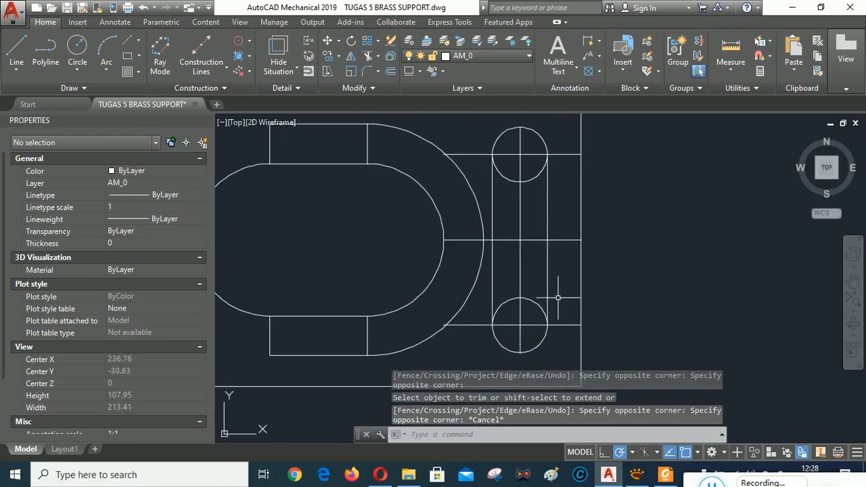
Step: Trim the inner circle halves and the horizontal lines inside the slot, using the two side lines and both circles as cutting edges
click(368, 56)
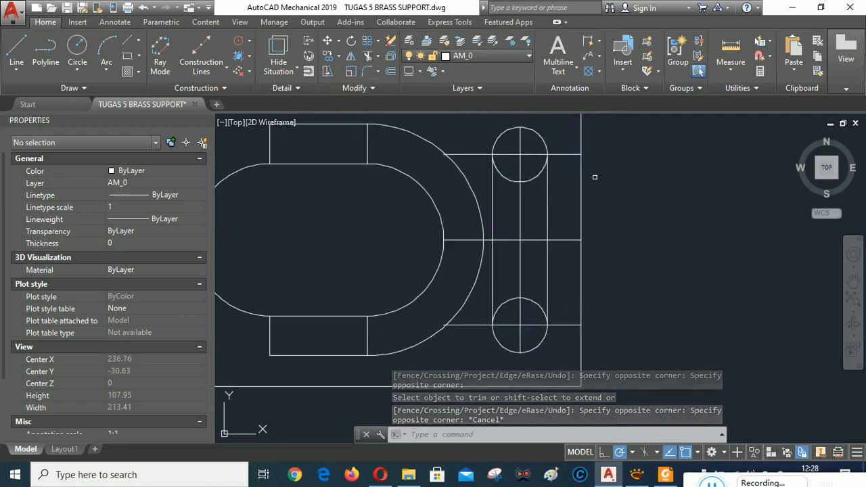
click(548, 197)
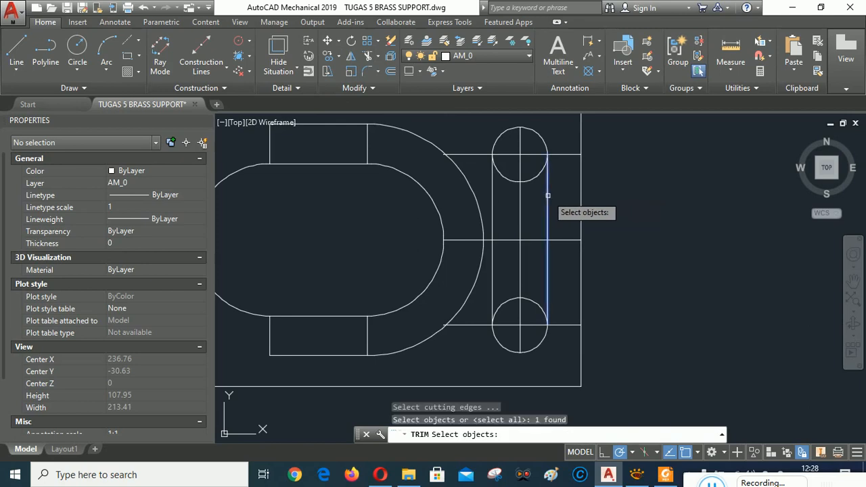
click(493, 186)
click(501, 173)
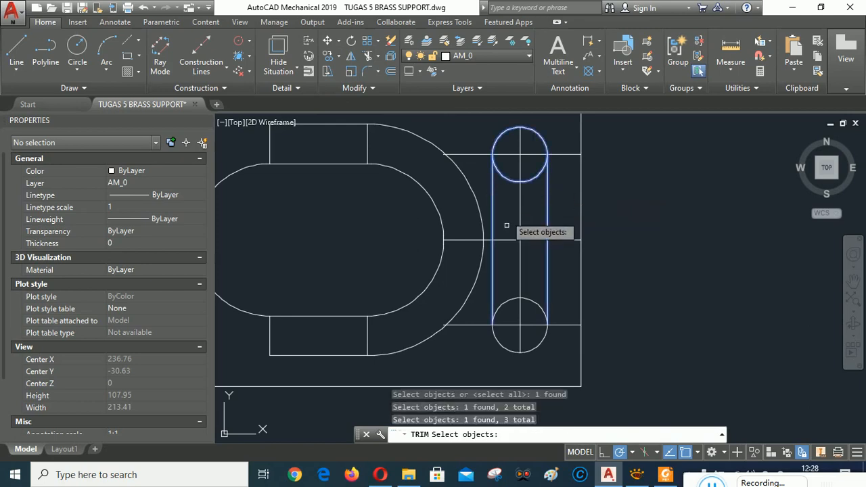
click(538, 308)
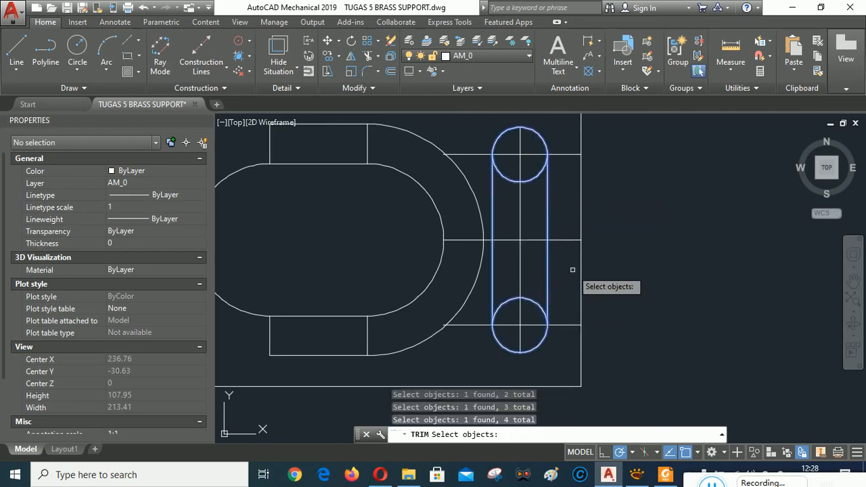
key(Return)
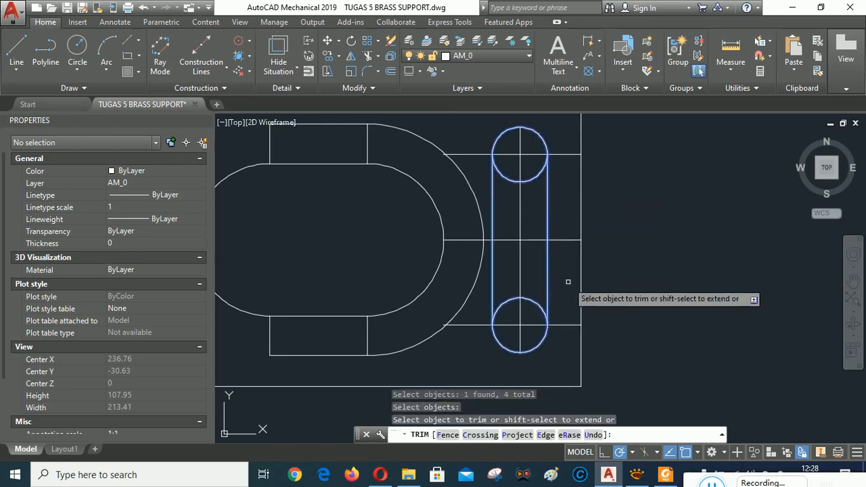
click(536, 335)
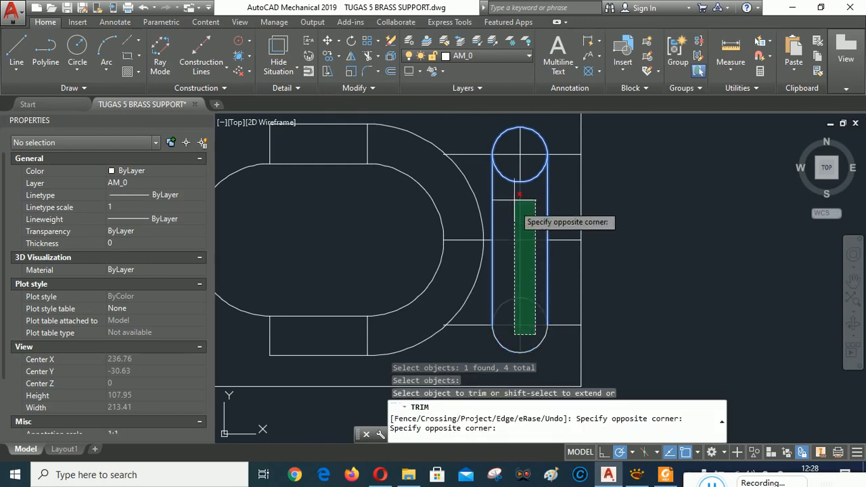
click(511, 144)
right_click(669, 271)
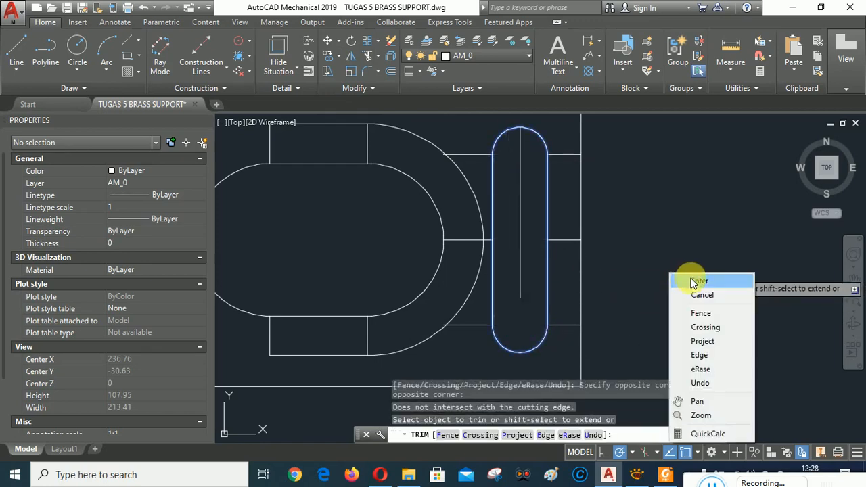
click(690, 276)
Step: Erase the slot's middle vertical line, the upper horizontal line left of the slot and the three horizontal stubs right of it
click(520, 247)
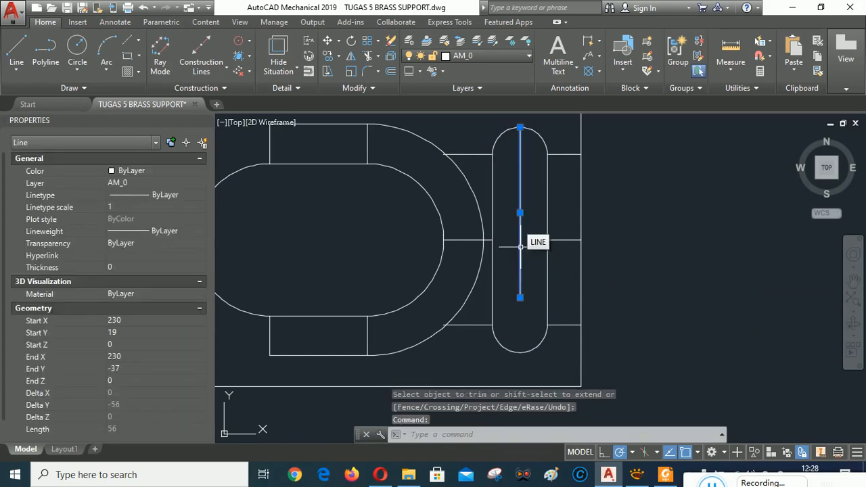
key(Delete)
click(475, 155)
key(Delete)
click(578, 339)
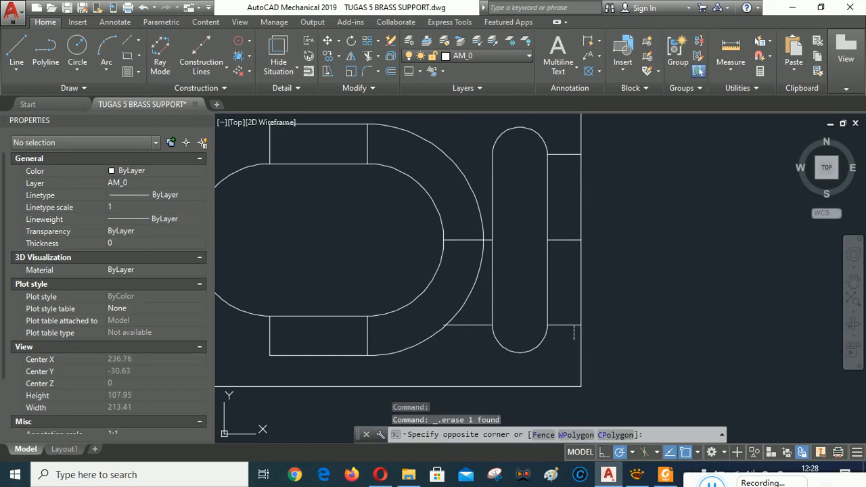
click(559, 142)
key(Delete)
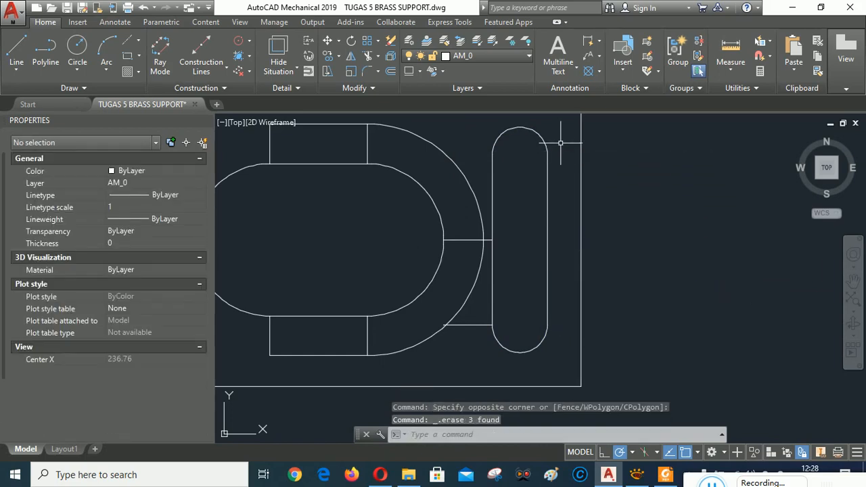
Step: Erase the lower and middle horizontal lines left of the slot and the centre line stub between the plate's left edge and the opening
click(480, 332)
click(471, 316)
key(Delete)
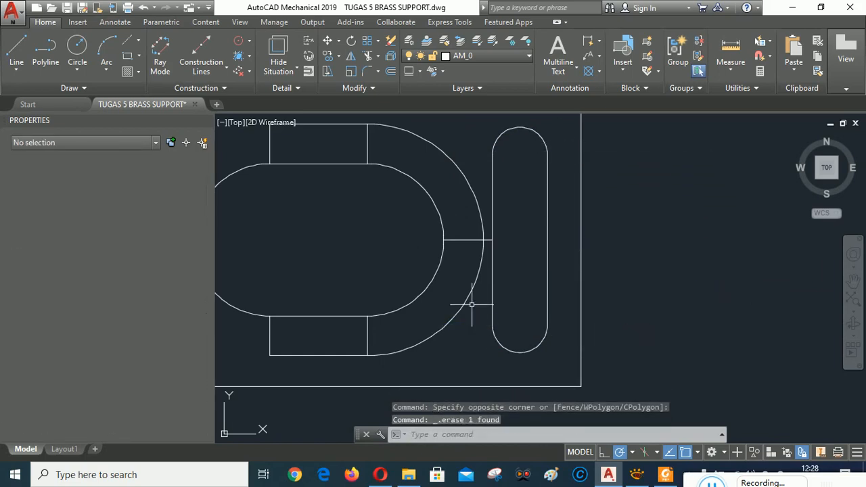
click(464, 246)
click(461, 237)
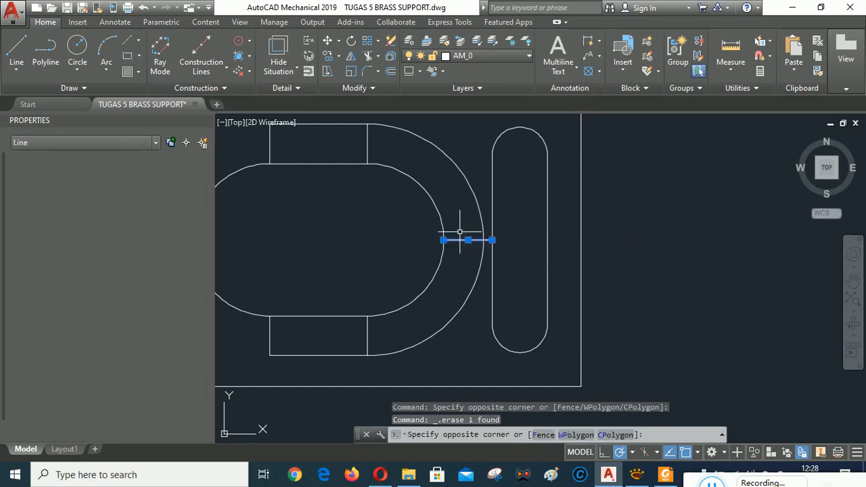
key(Delete)
scroll(532, 230, down, 2)
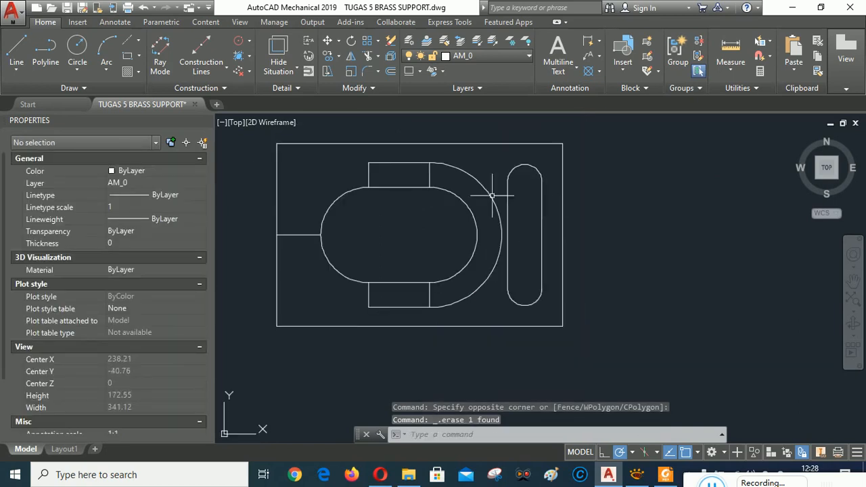
click(303, 234)
key(Delete)
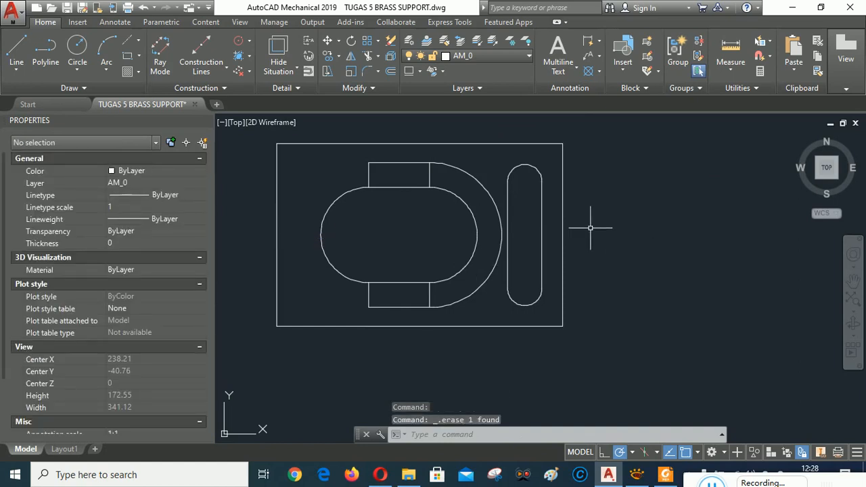
Step: Save the drawing and check the plate's corner radii in the reference image in XnView
middle_drag(418, 237, 436, 256)
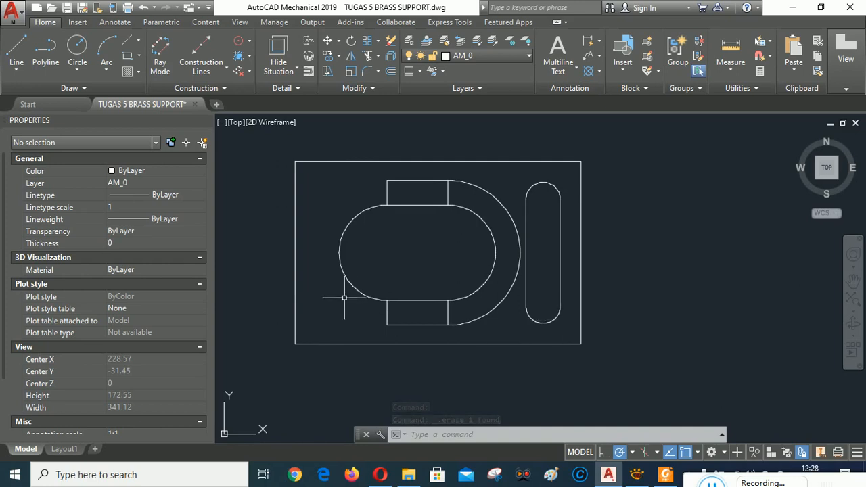
click(67, 9)
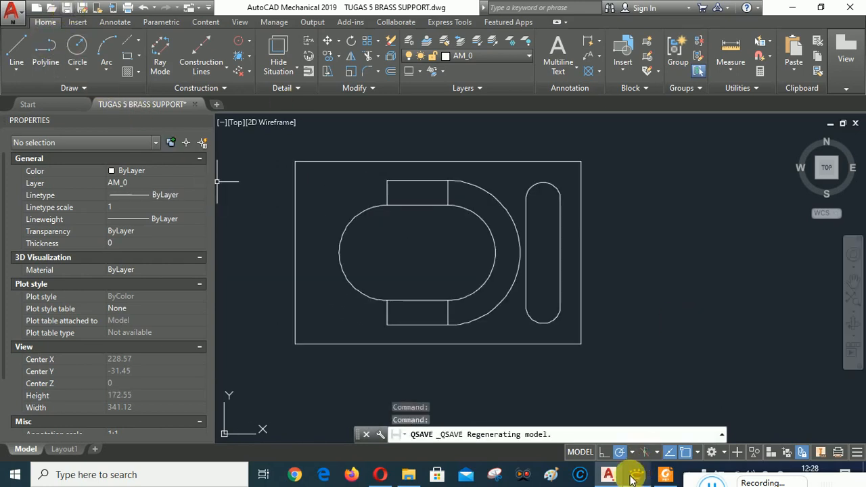
click(634, 477)
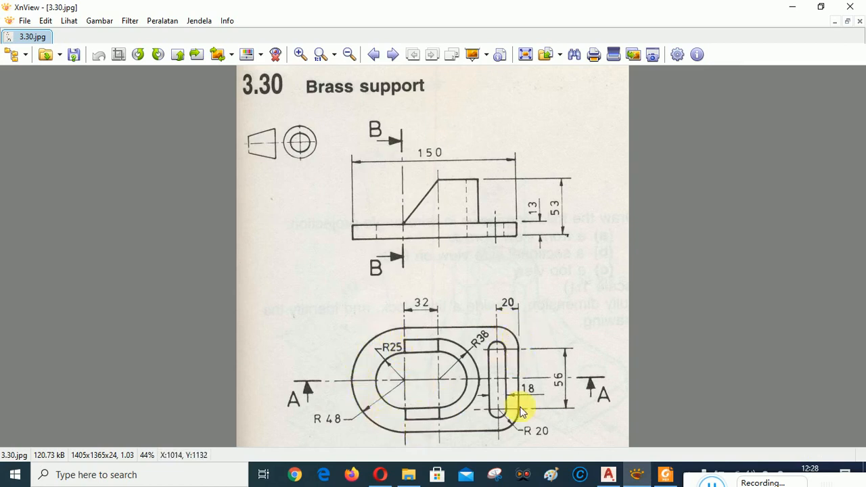
Step: Return to AutoCAD Mechanical and fillet the plate's upper left corner with radius 48, trimming the geometry
click(609, 474)
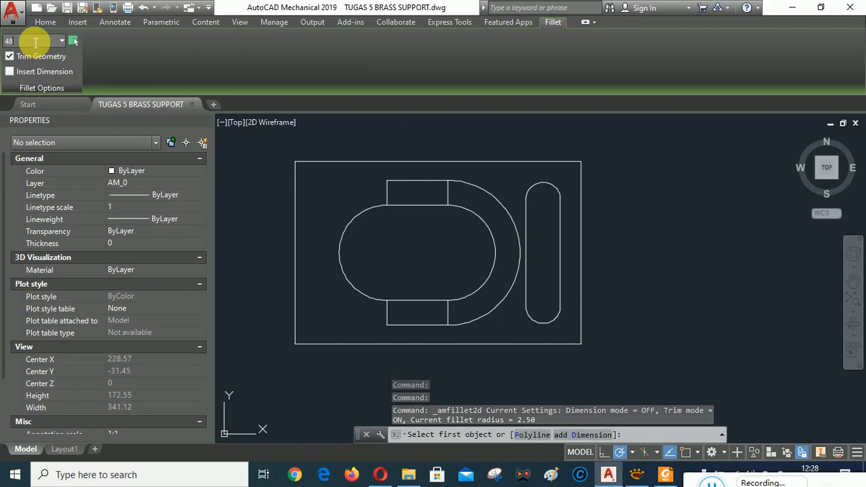
click(312, 160)
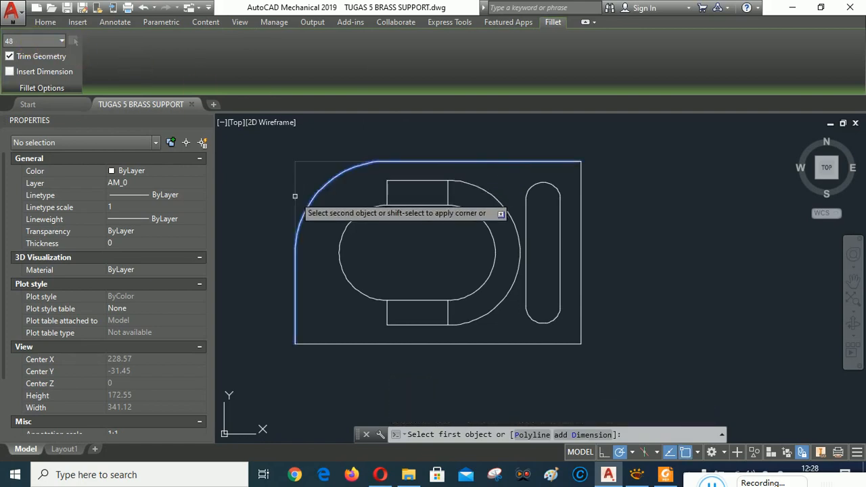
click(295, 194)
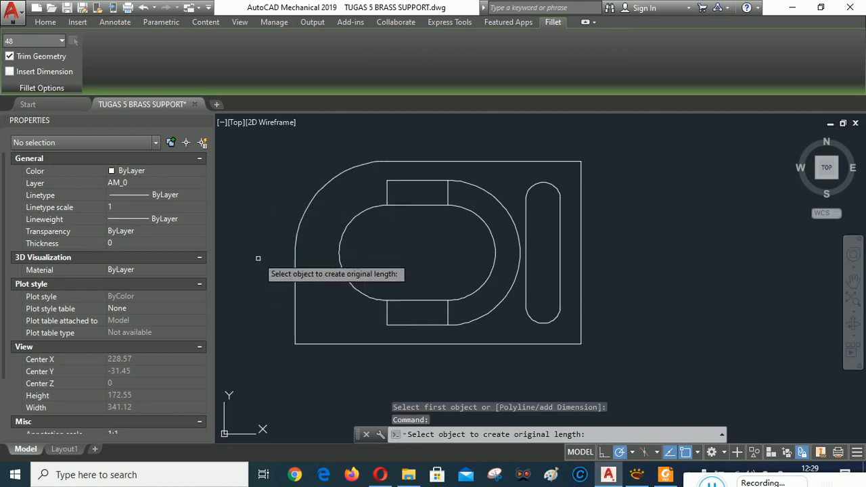
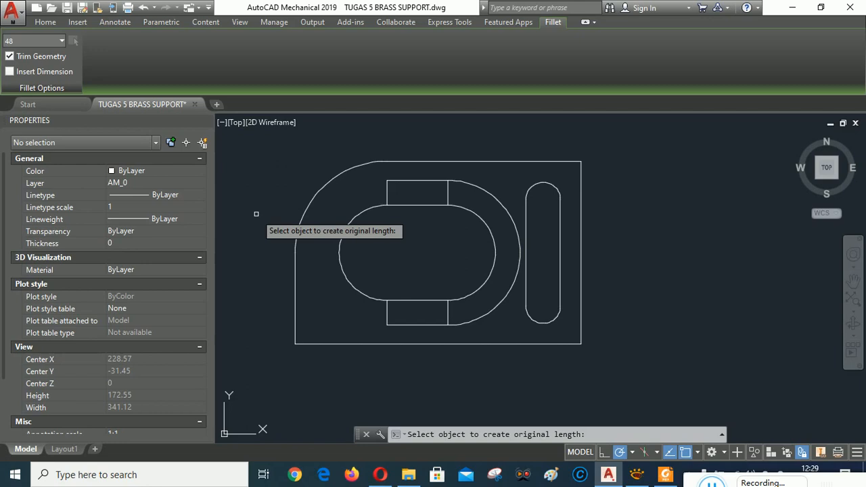
key(Return)
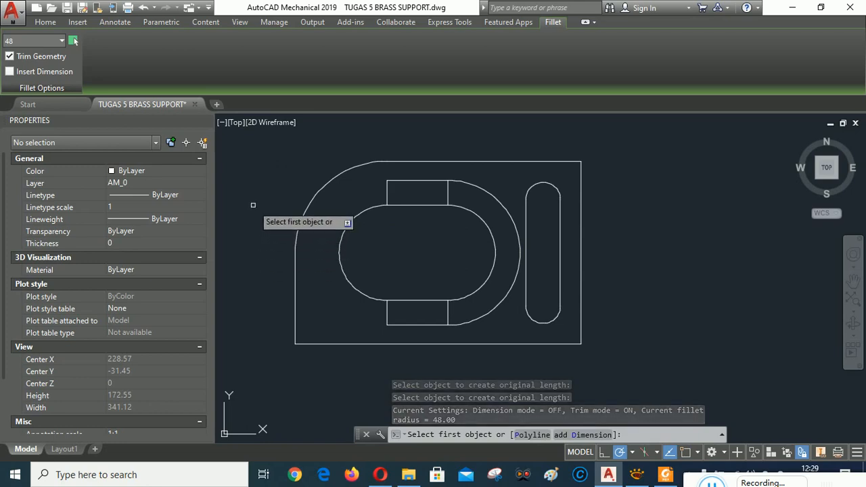
Step: Fillet the plate's lower left corner with the same radius of 48
click(294, 312)
click(320, 343)
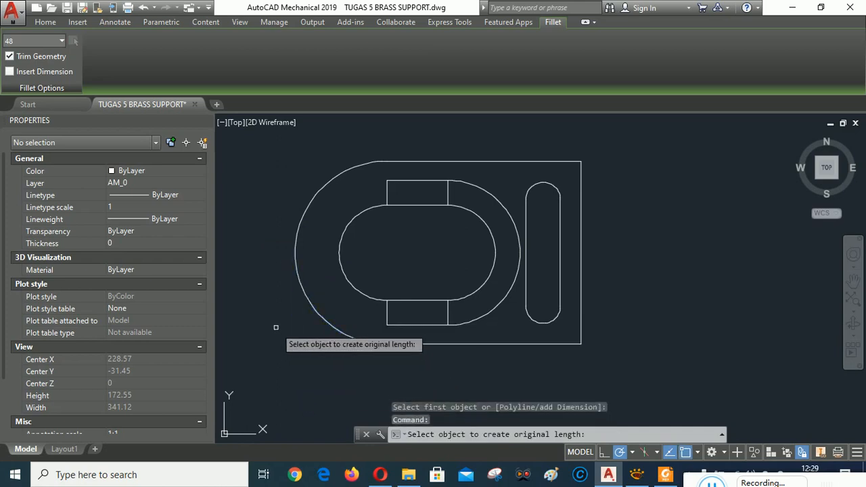
click(260, 219)
key(Return)
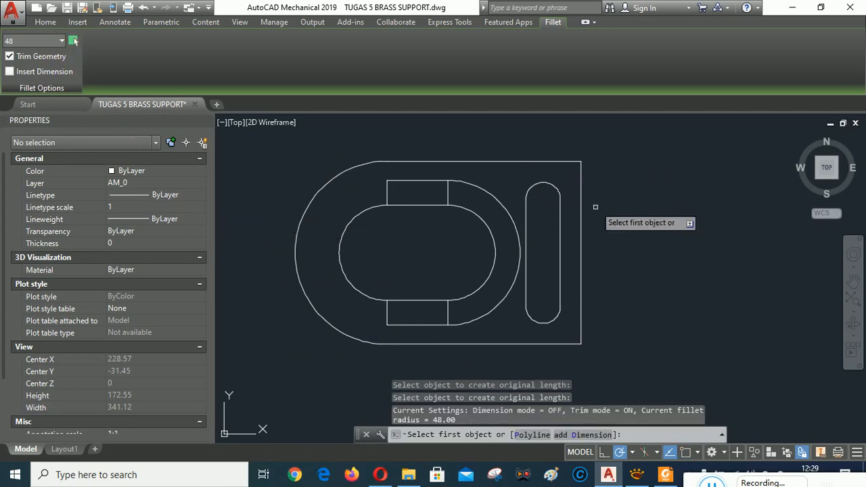
Step: Fillet the plate's upper right corner in the top view with radius 20, trimming the geometry
text(20)
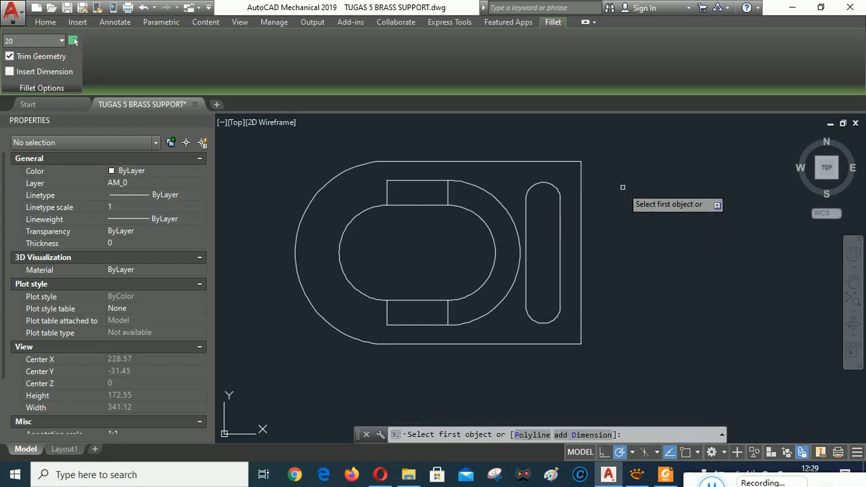
click(574, 163)
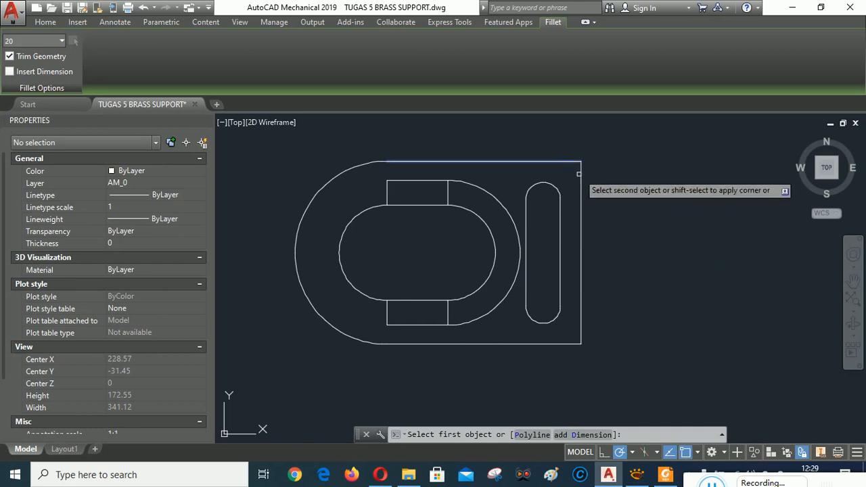
click(581, 182)
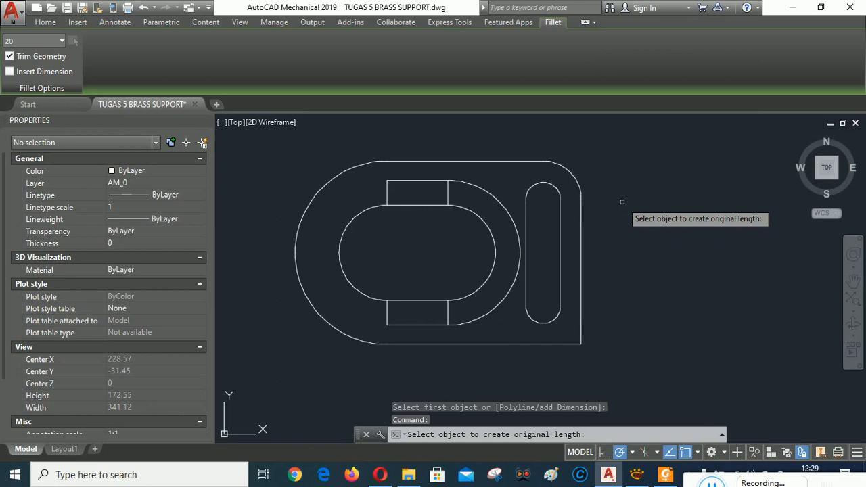
click(622, 202)
key(Return)
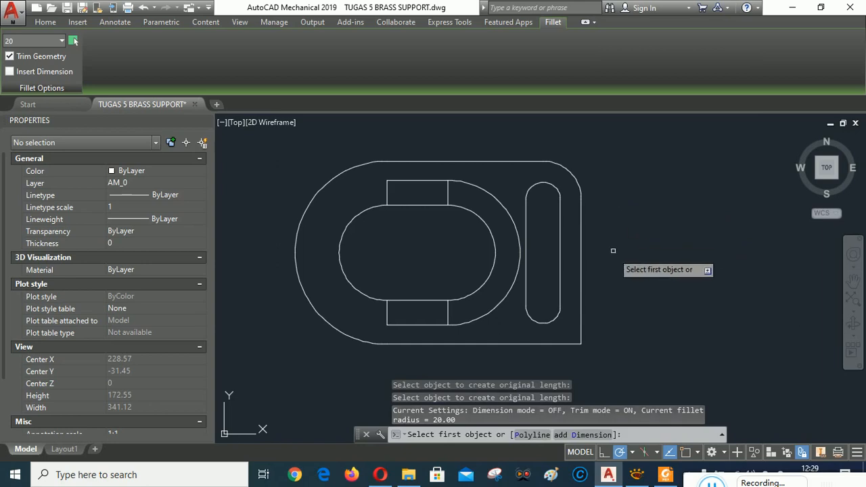
Step: Fillet the plate's lower right corner with the same radius of 20 and end the fillet command
click(579, 328)
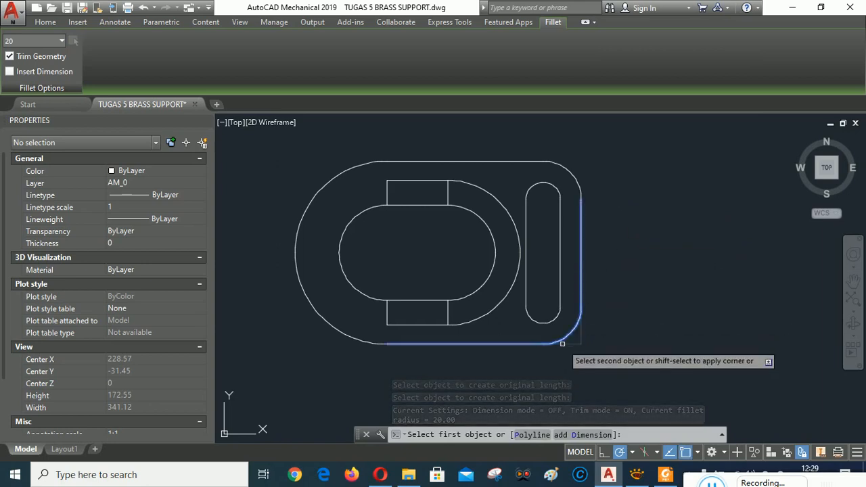
click(572, 343)
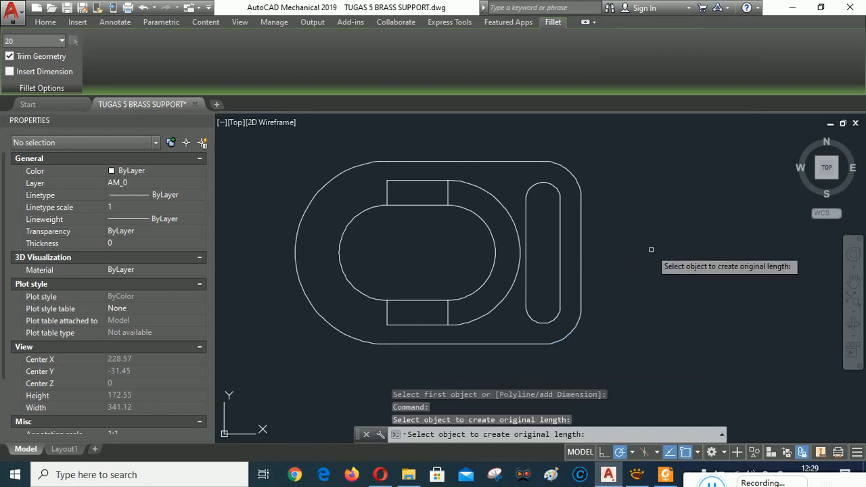
click(74, 40)
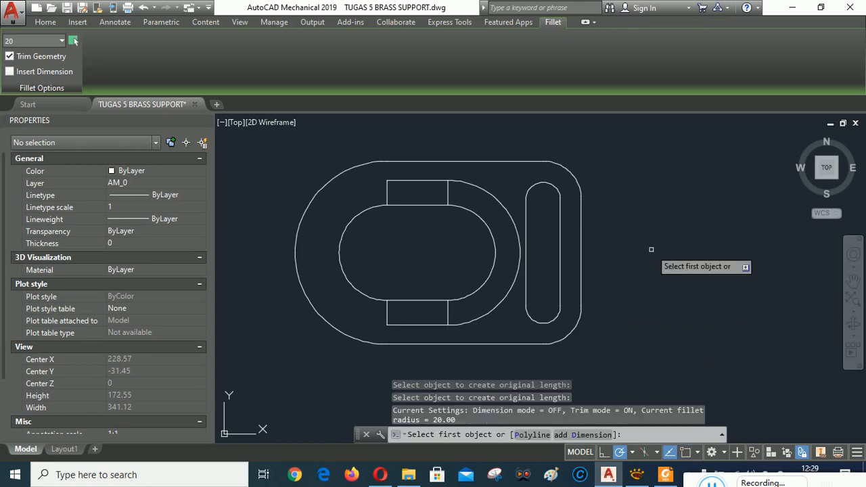
key(Escape)
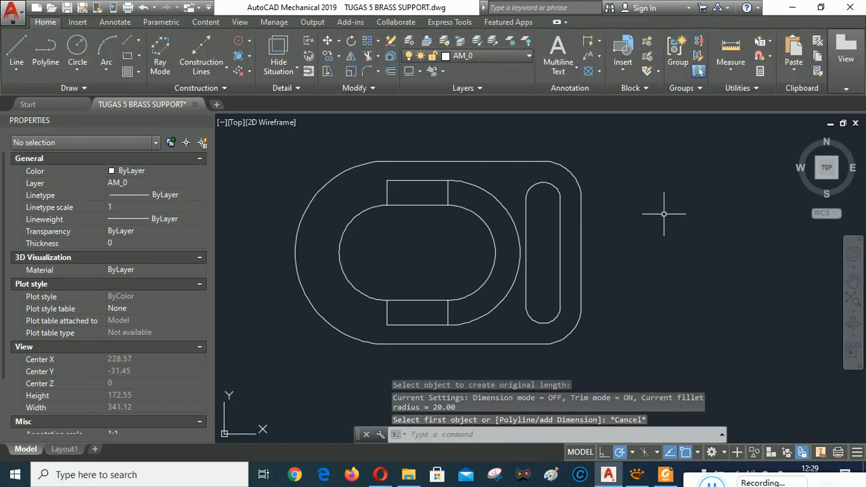
Step: Compare the finished top view outline with the reference image in XnView, then return to AutoCAD Mechanical
scroll(607, 254, down, 2)
scroll(514, 272, down, 1)
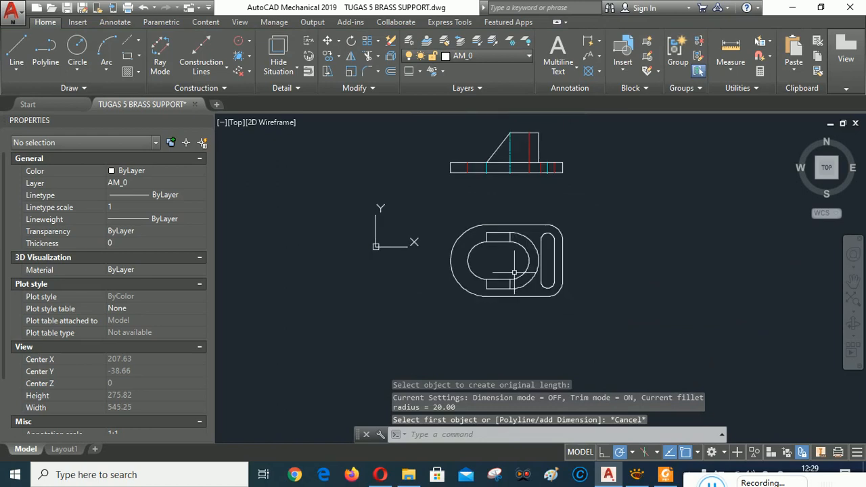
scroll(510, 262, up, 2)
scroll(507, 228, up, 4)
scroll(499, 216, down, 4)
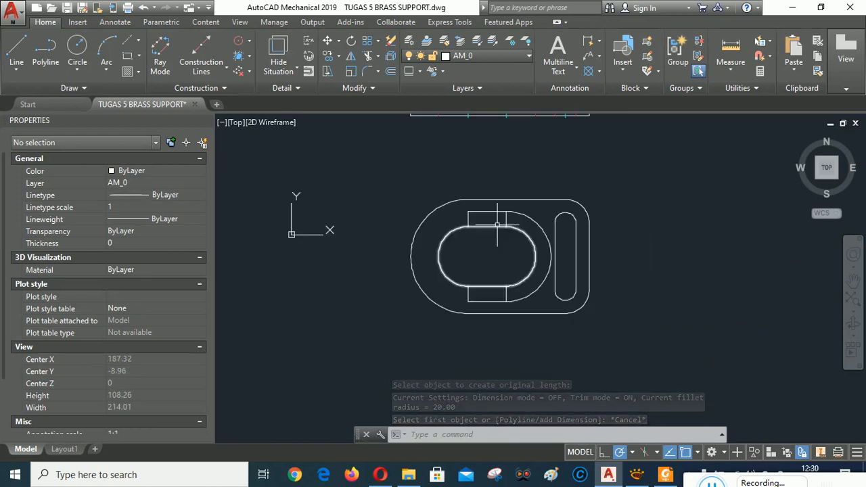
click(638, 477)
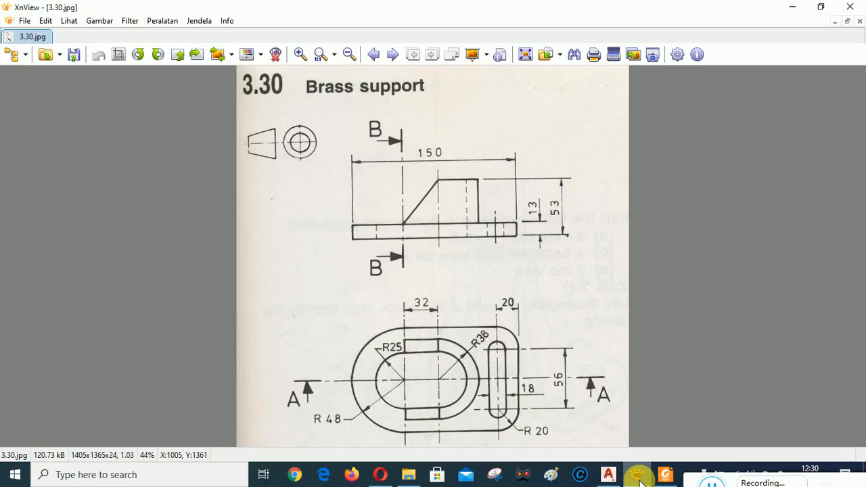
click(638, 477)
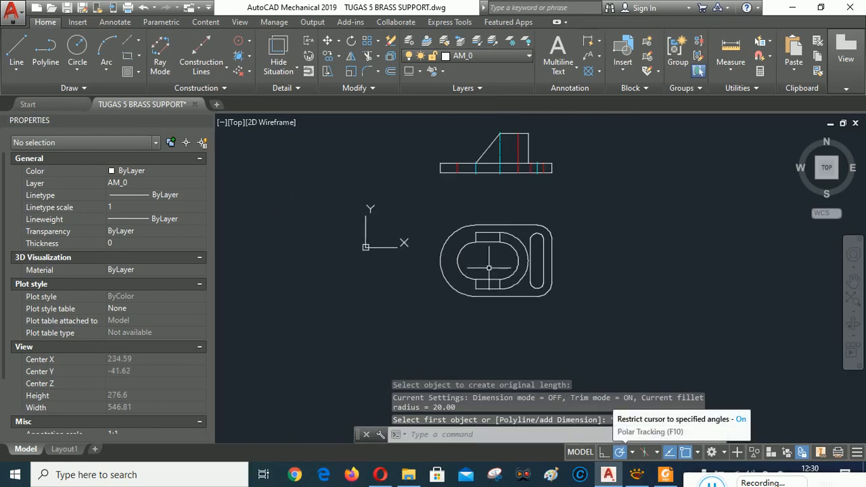
Step: Draw a horizontal centre line through the top view from the plate's left edge to its right edge
scroll(495, 276, up, 2)
scroll(483, 251, up, 2)
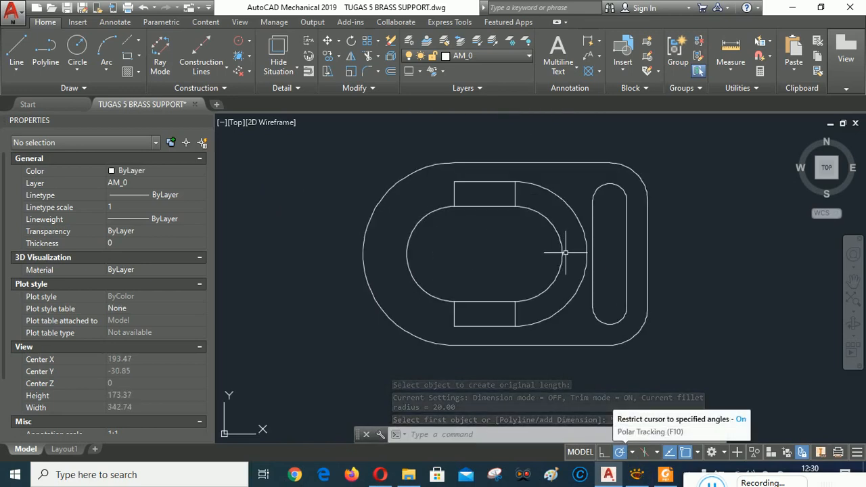
click(127, 42)
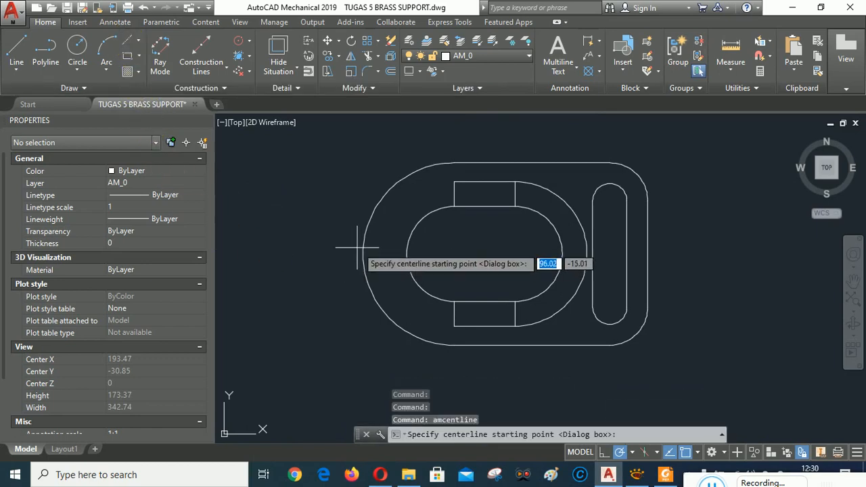
click(364, 254)
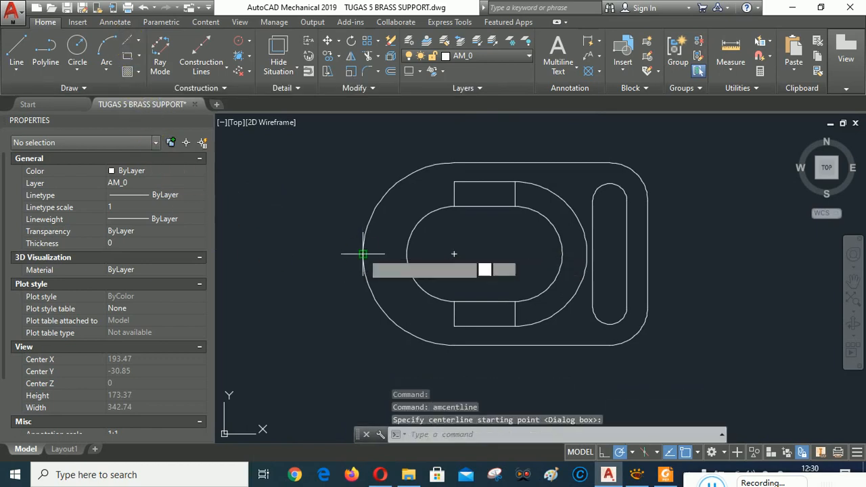
click(646, 254)
Step: Draw two vertical centre lines across the inner opening, in line with the left and right sides of the small rectangles
right_click(706, 193)
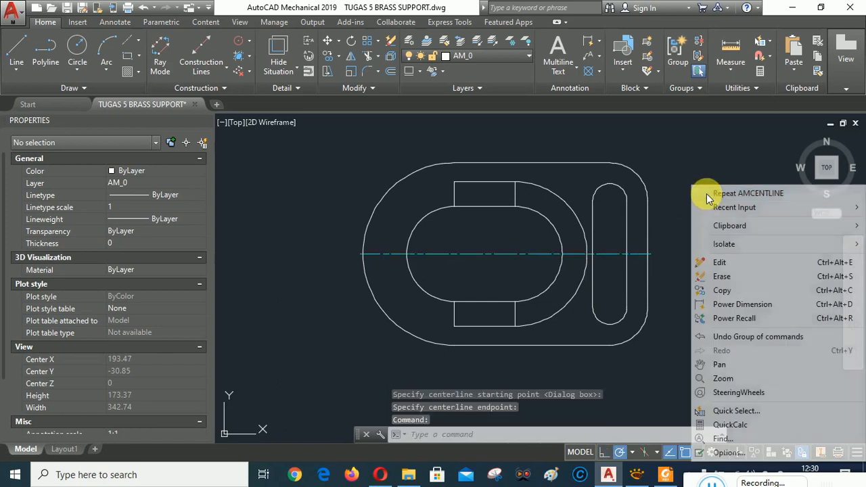
click(727, 195)
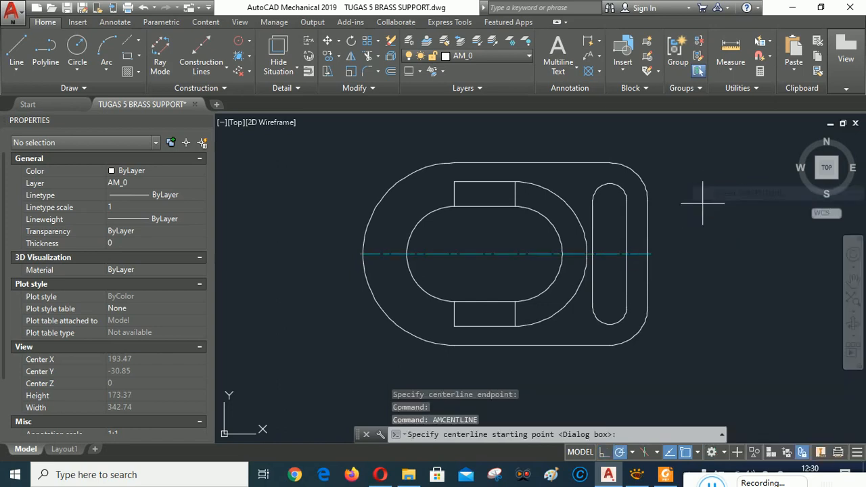
click(454, 206)
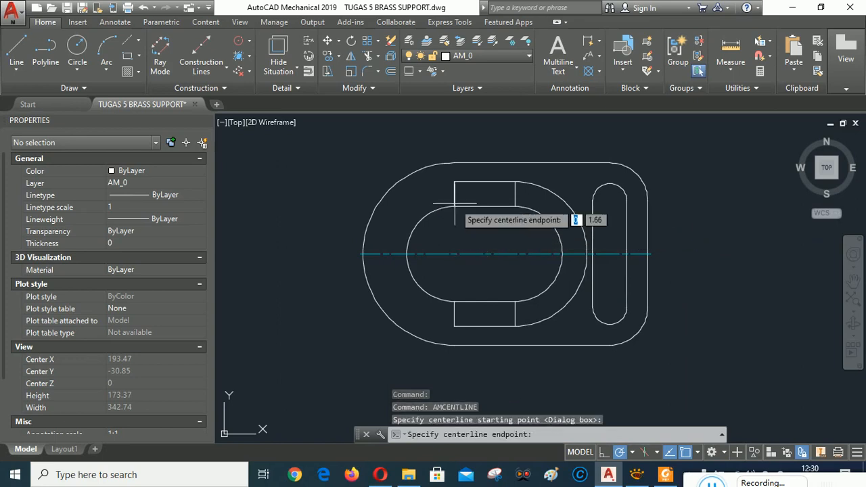
click(454, 303)
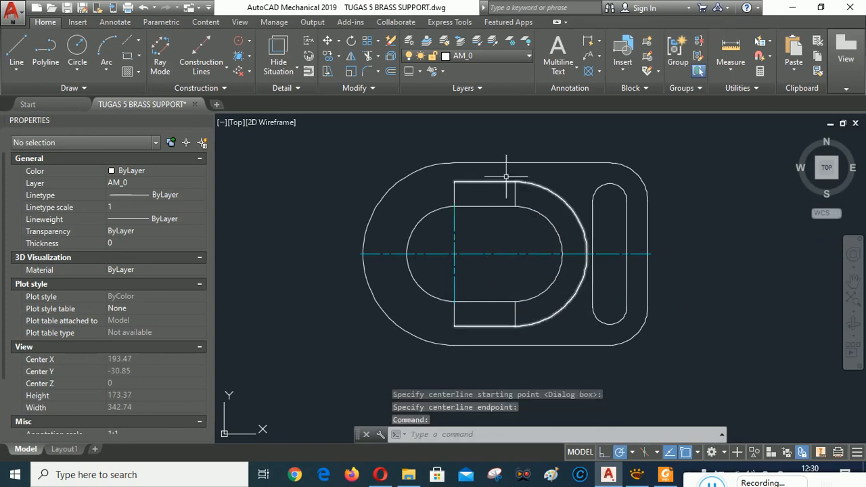
right_click(519, 145)
click(534, 154)
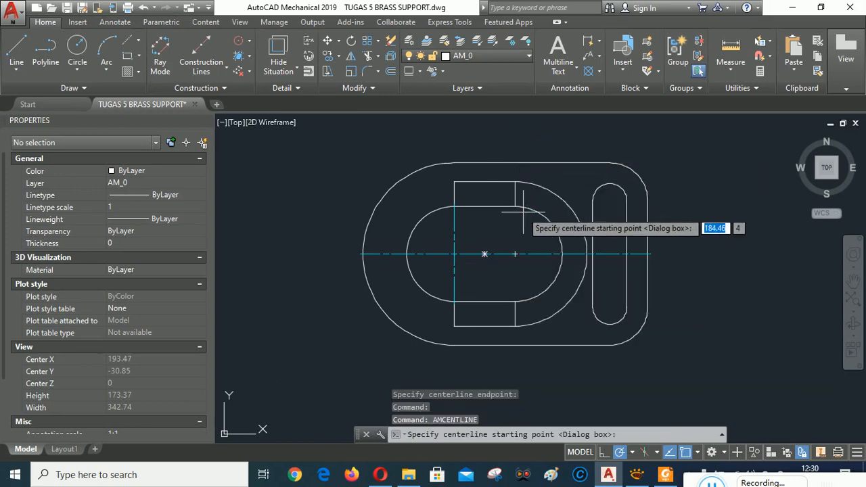
click(514, 207)
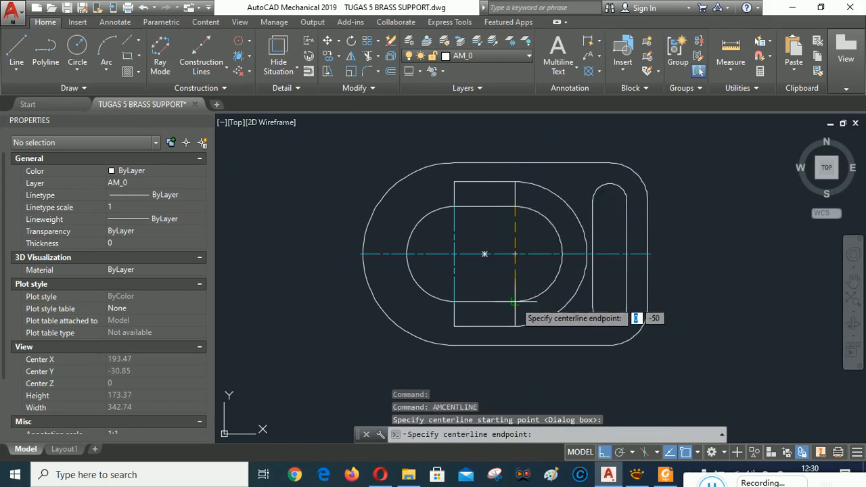
click(515, 302)
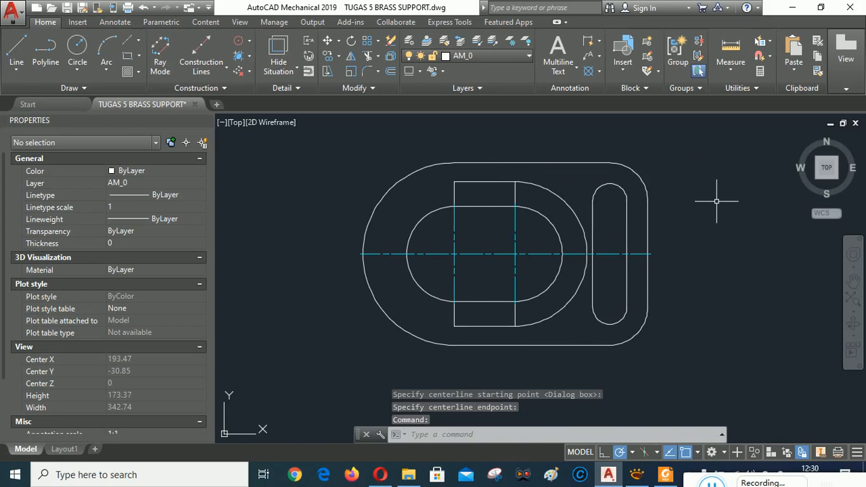
Step: Add vertical centre lines from both outer corners of the upper rectangle to the plate's top edge
right_click(354, 157)
click(379, 167)
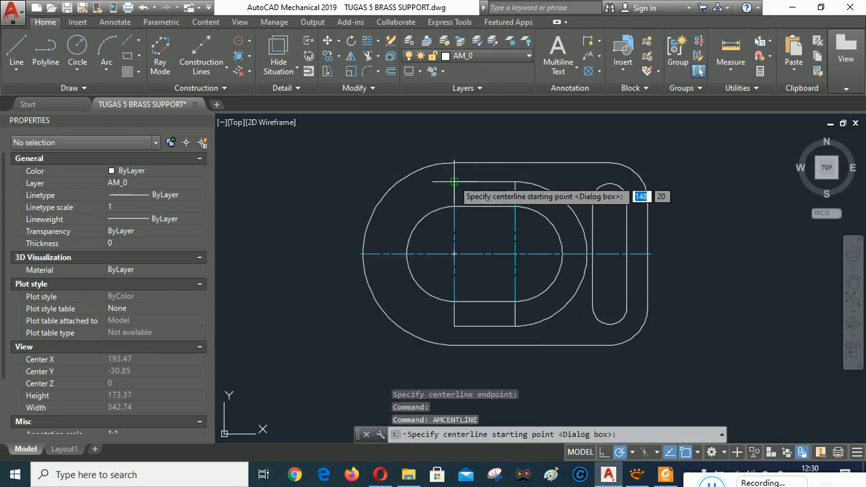
click(454, 182)
click(454, 162)
right_click(557, 141)
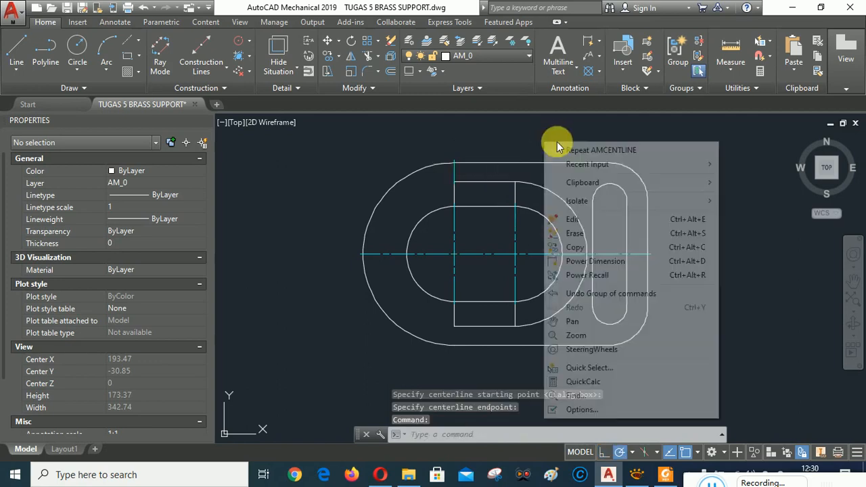
click(568, 149)
click(515, 182)
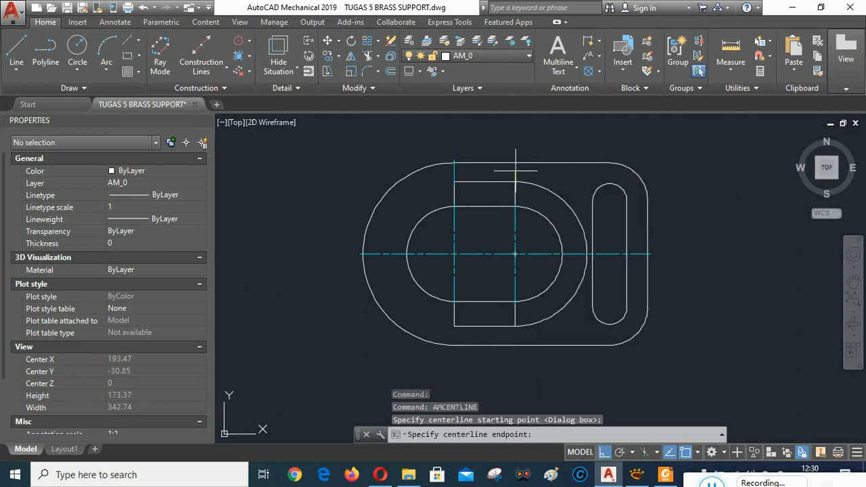
click(515, 163)
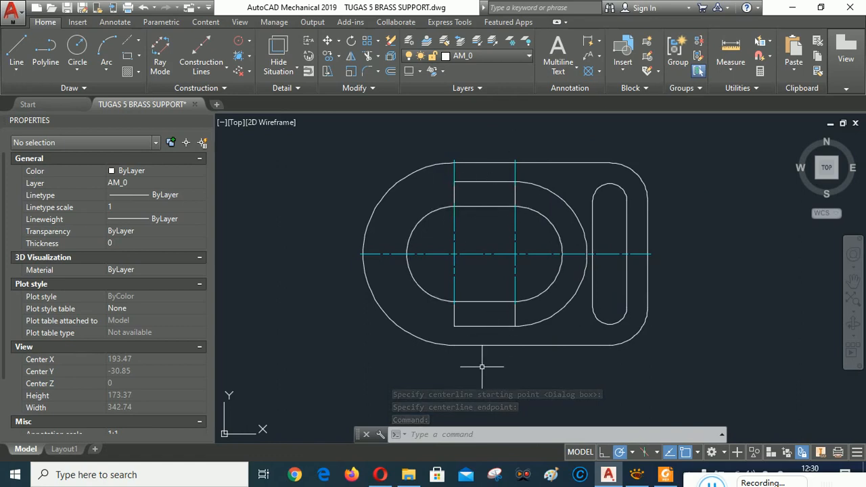
Step: Add vertical centre lines from both outer corners of the lower rectangle to the plate's bottom edge
right_click(314, 198)
click(359, 192)
click(454, 327)
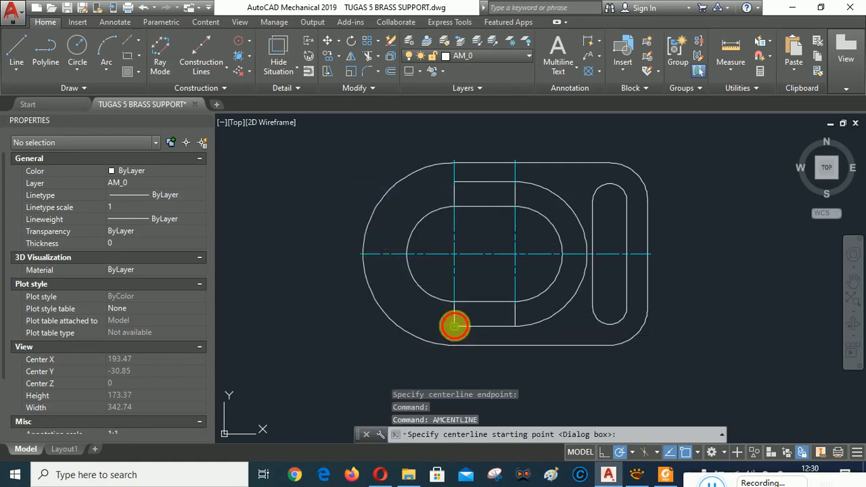
click(455, 344)
right_click(502, 274)
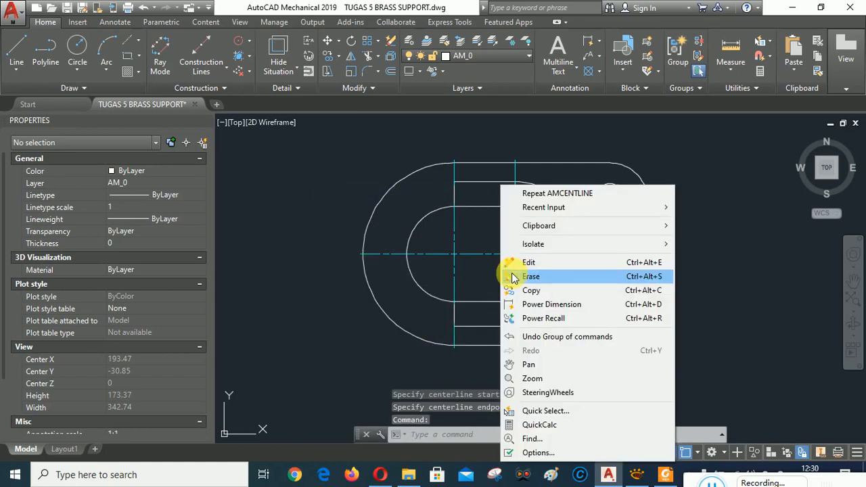
click(554, 191)
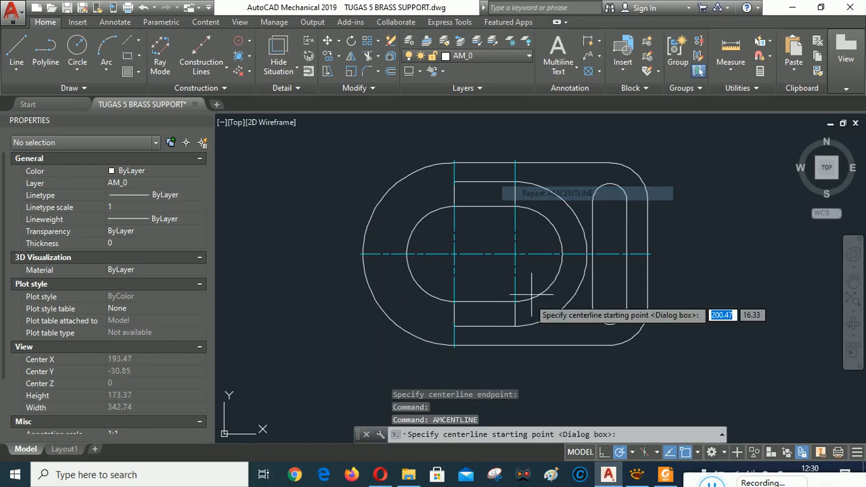
click(516, 327)
click(515, 345)
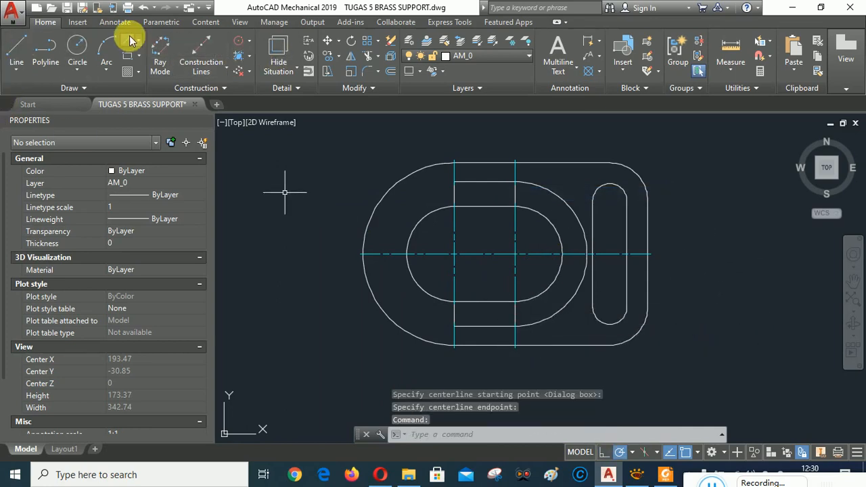
Step: Draw a vertical centre line through the middle of the slot from the plate's top edge to its bottom edge
key(Return)
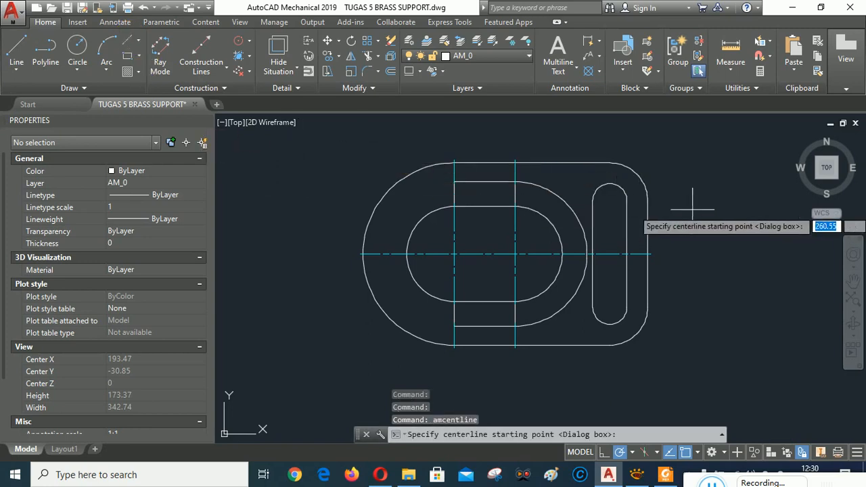
click(610, 177)
click(609, 330)
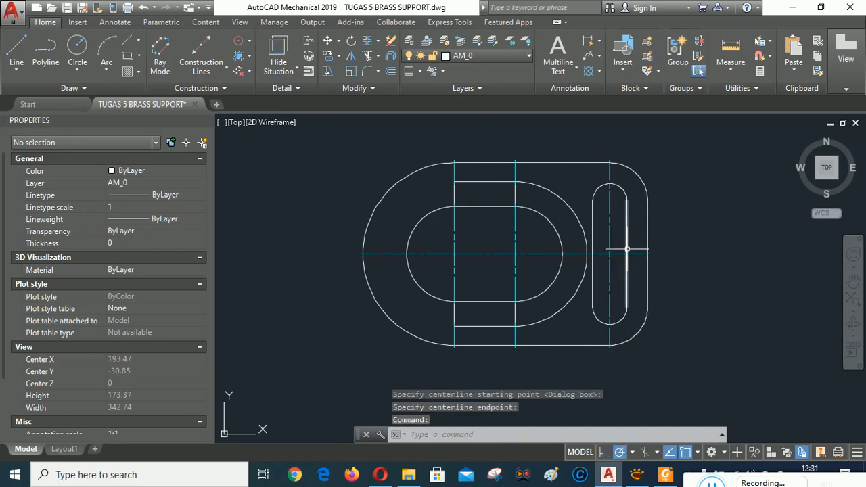
Step: Draw a horizontal centre line through the slot's upper arc centre, from the slot's left side to the plate's right edge
scroll(626, 249, up, 2)
right_click(698, 169)
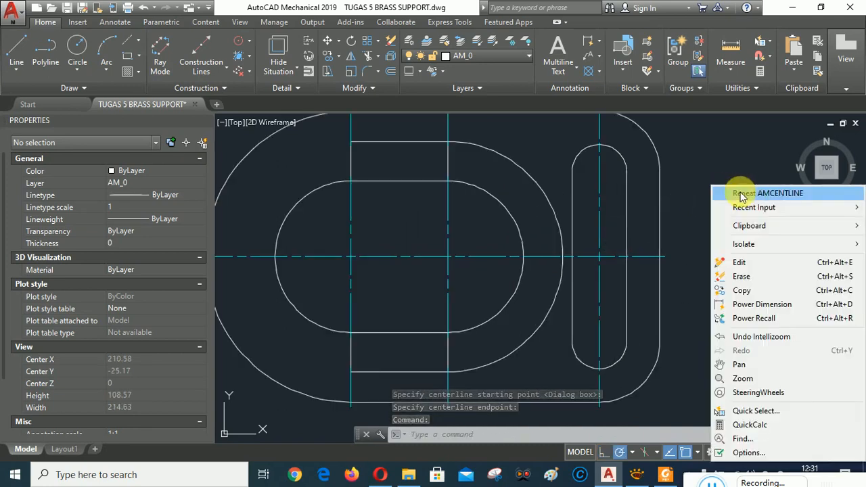
click(727, 189)
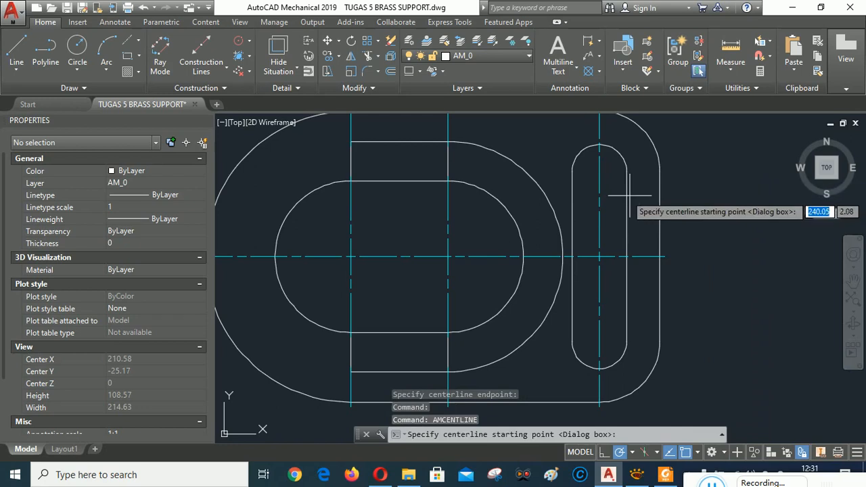
click(572, 172)
click(660, 175)
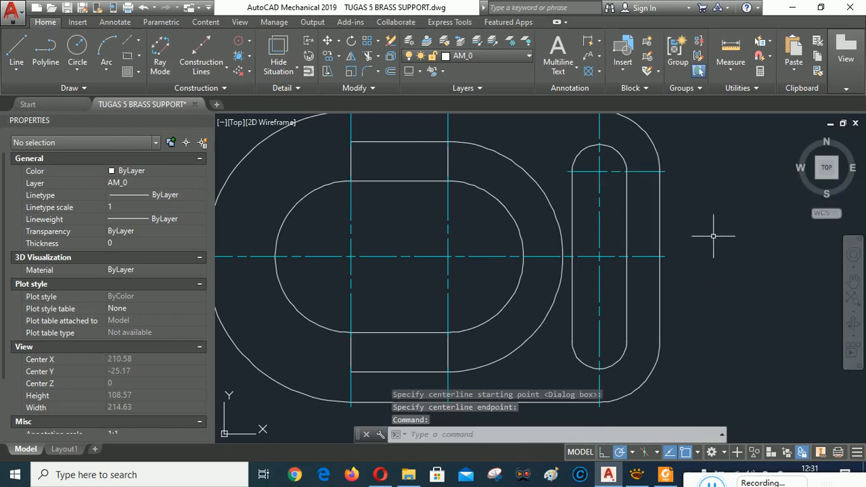
Step: Draw a horizontal centre line through the slot's lower arc centre, from the slot's left side to the plate's right edge
right_click(692, 186)
click(742, 194)
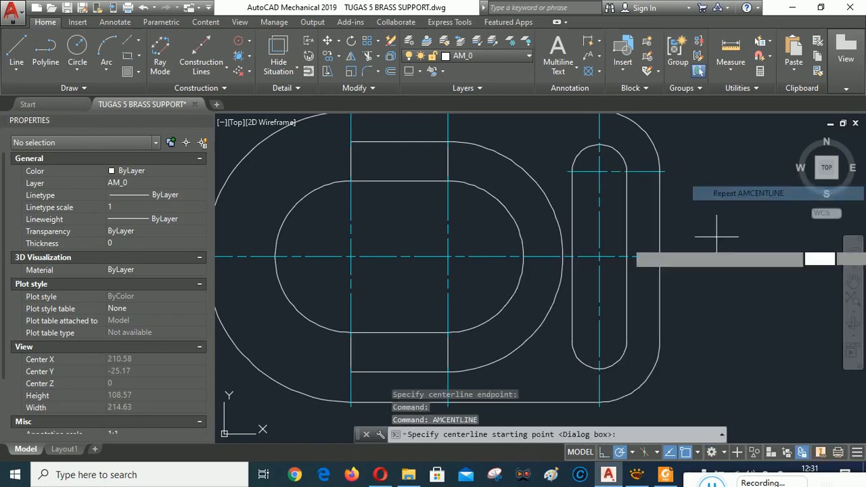
click(572, 342)
click(660, 341)
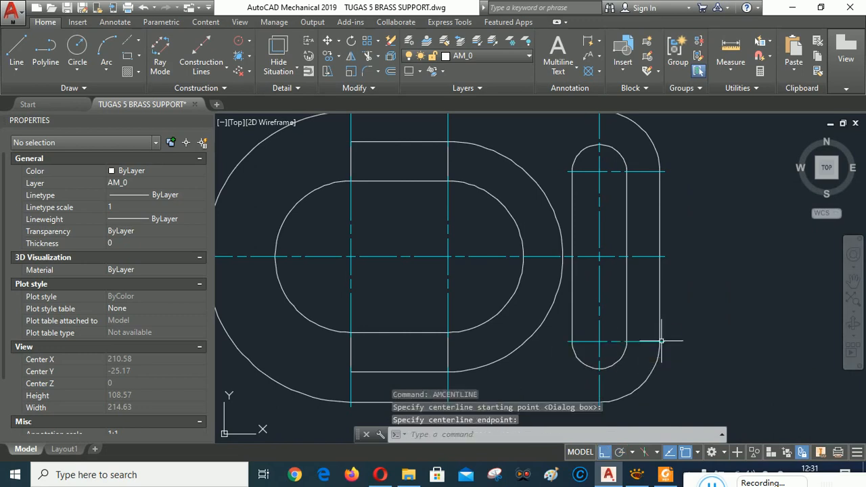
Step: Check the section marks on the 3.30 Brass support reference image in XnView, and return to the AutoCAD drawing
scroll(717, 274, down, 2)
mouse_move(747, 268)
middle_down()
mouse_move(575, 226)
mouse_move(589, 271)
mouse_move(616, 215)
mouse_move(613, 253)
mouse_move(615, 243)
middle_up()
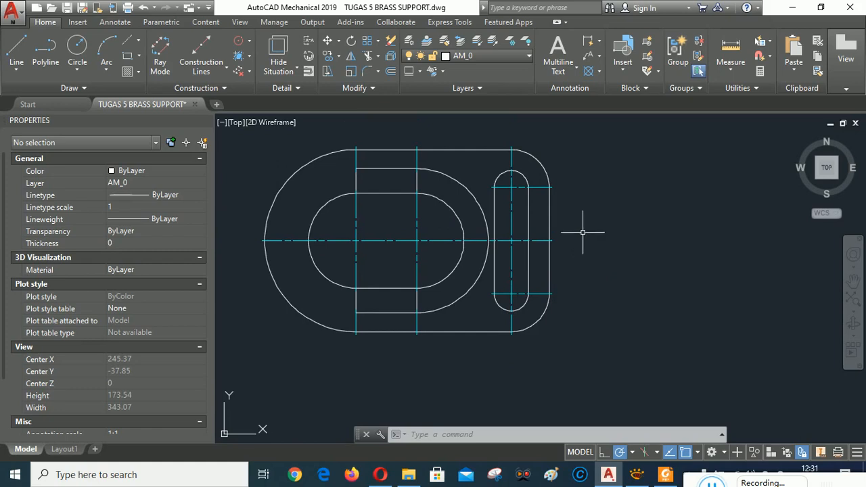
middle_drag(625, 229, 638, 318)
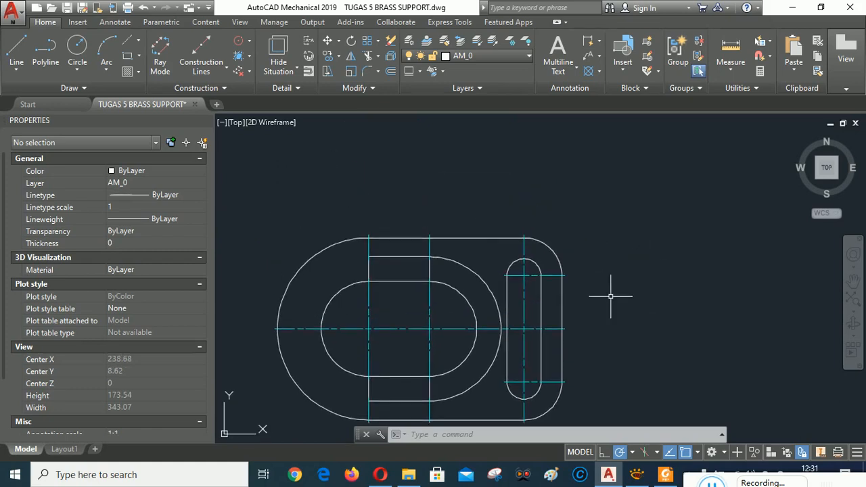
scroll(610, 296, down, 4)
mouse_move(640, 280)
middle_down()
mouse_move(599, 328)
mouse_move(601, 314)
middle_up()
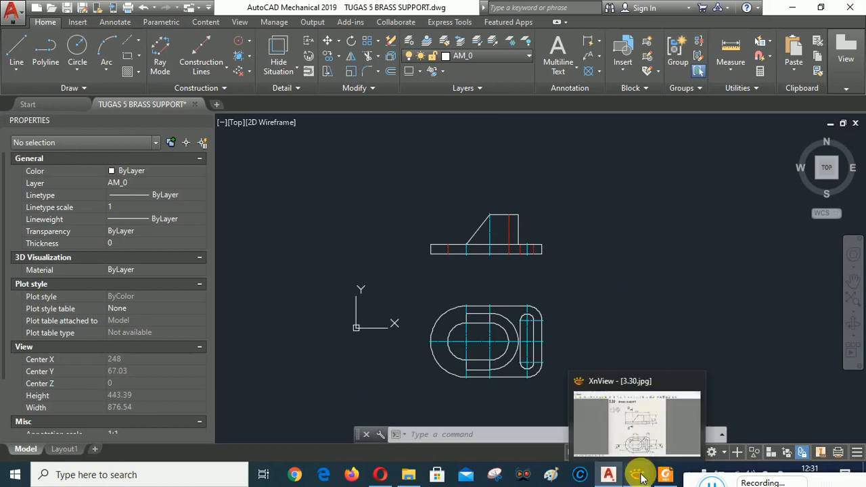
click(640, 476)
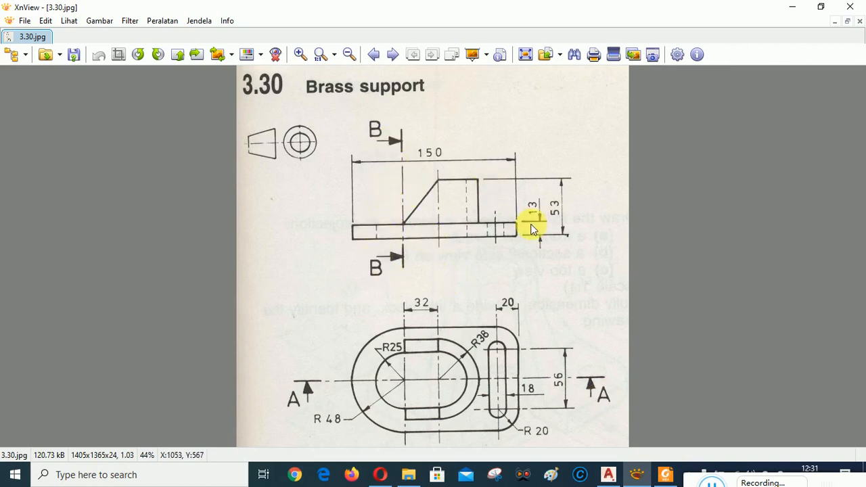
click(608, 476)
Step: Draw a horizontal section line about 179 units long through the top view's centre, extending past both plate ends, with symbol A
middle_drag(613, 336, 603, 301)
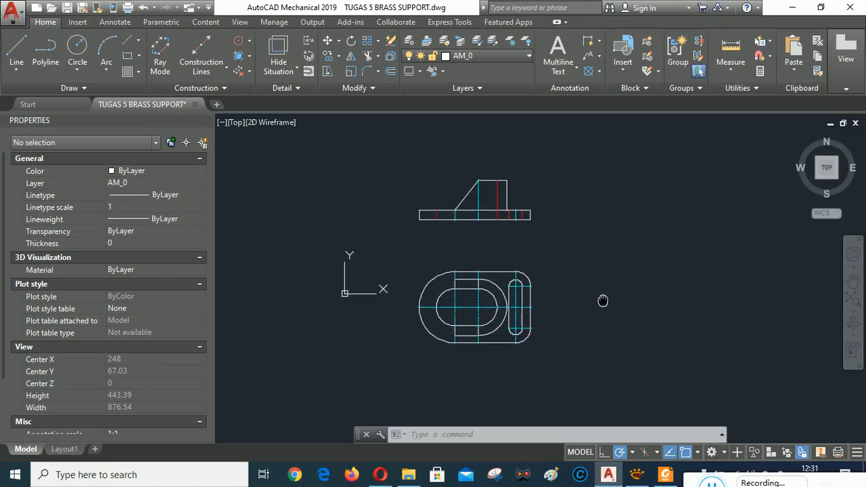
click(310, 43)
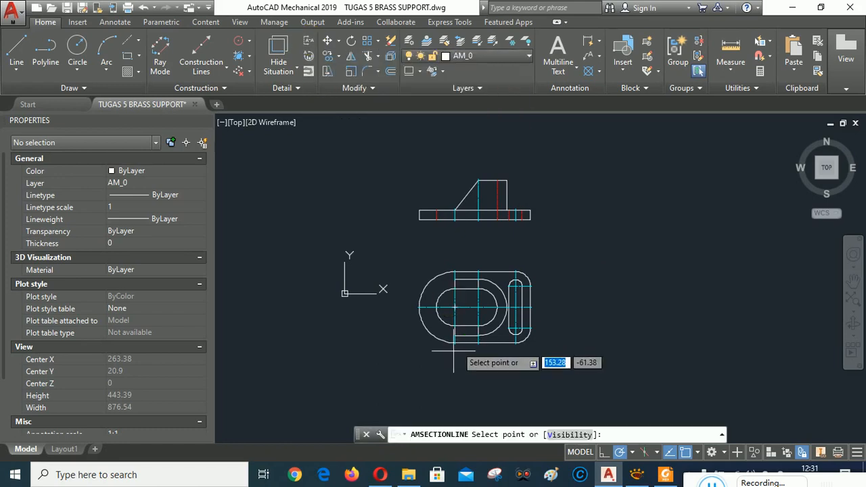
scroll(422, 328, up, 4)
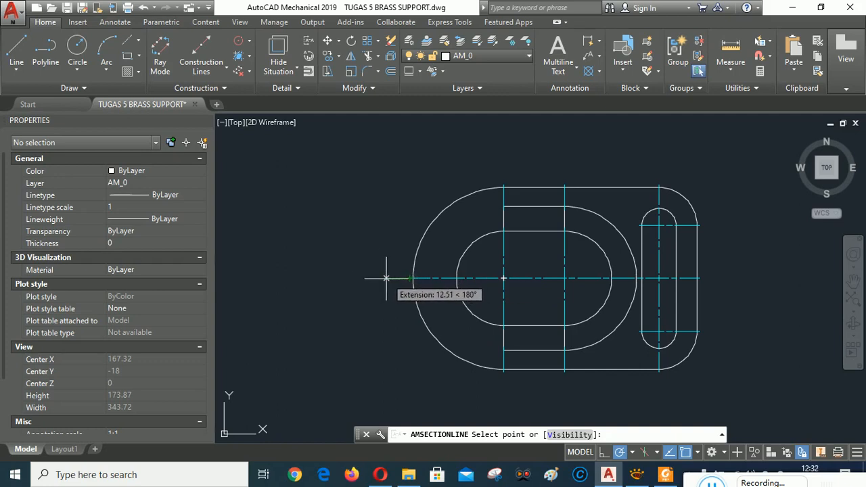
click(386, 278)
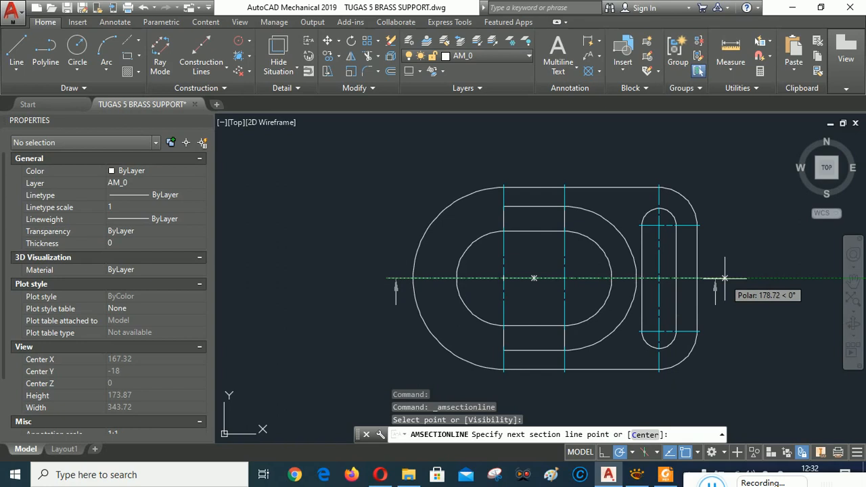
click(724, 279)
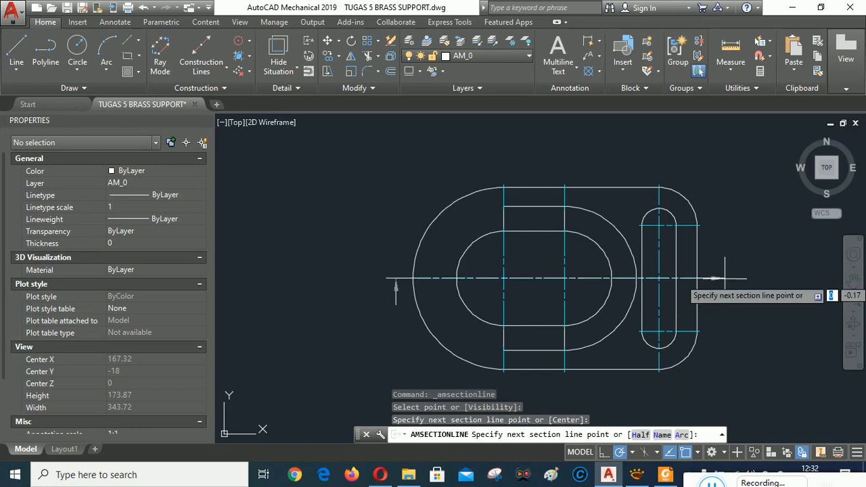
right_click(735, 202)
click(758, 212)
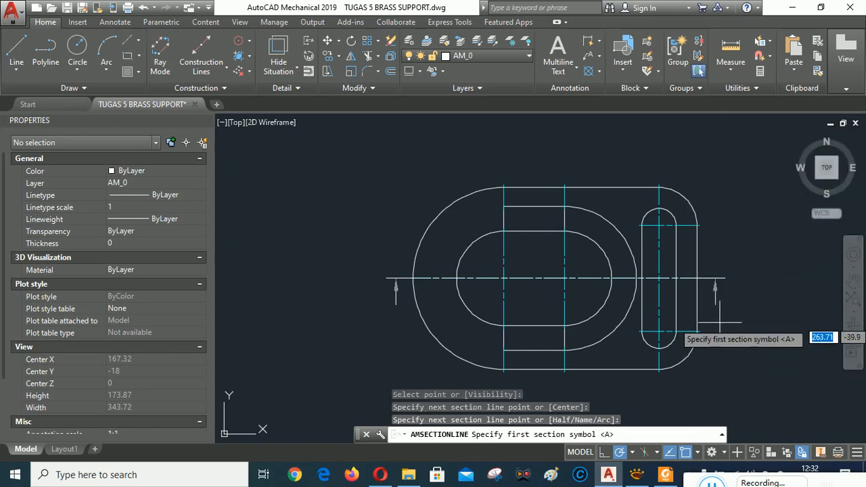
key(Return)
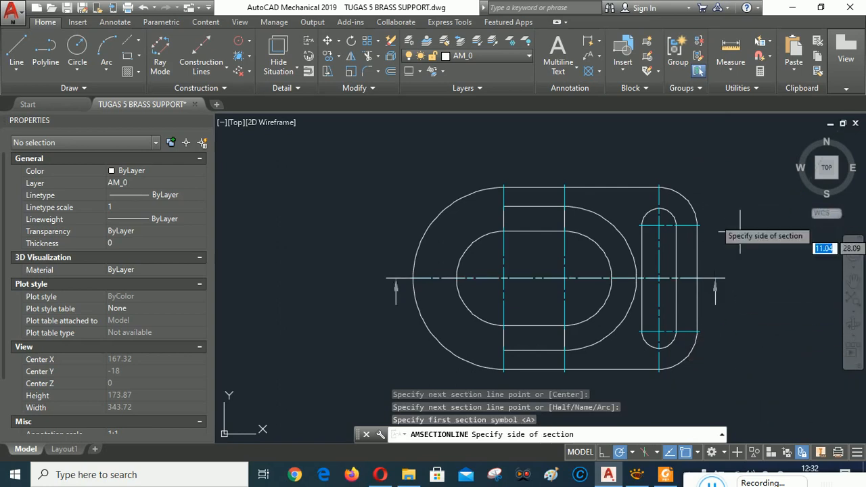
Step: Set the section side below the section line and place the A-A view label above the front view
click(719, 326)
scroll(706, 338, down, 5)
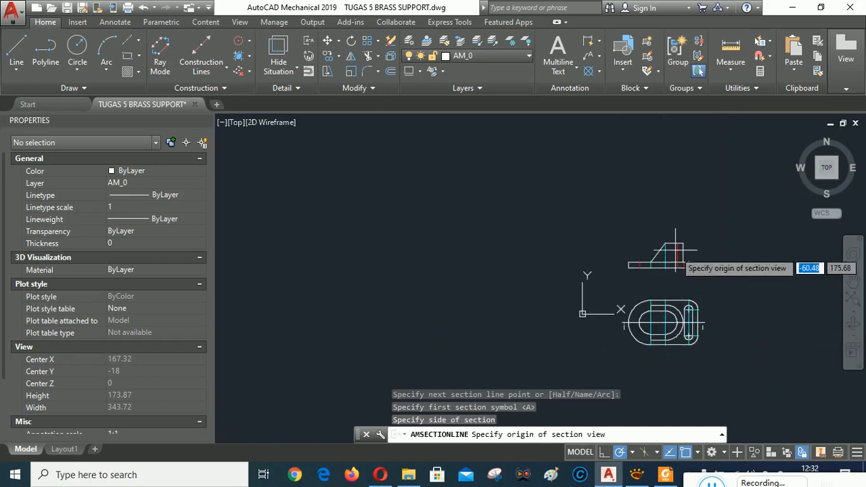
scroll(675, 252, up, 5)
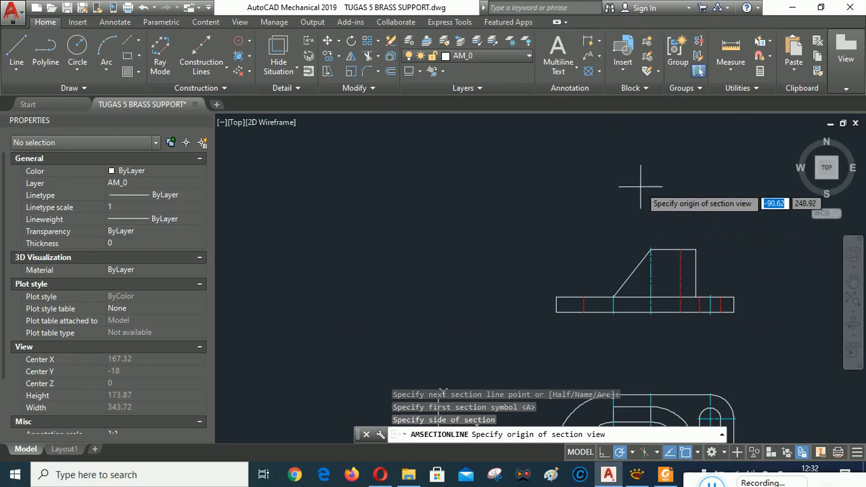
click(640, 187)
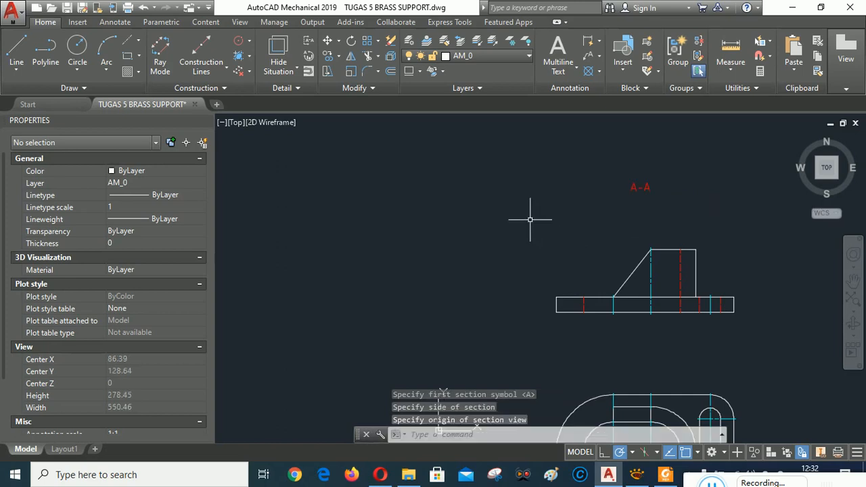
Step: Try to copy the whole front view 75 units straight up at 90°, using its lower-left corner as base point
scroll(528, 219, down, 2)
scroll(621, 273, up, 2)
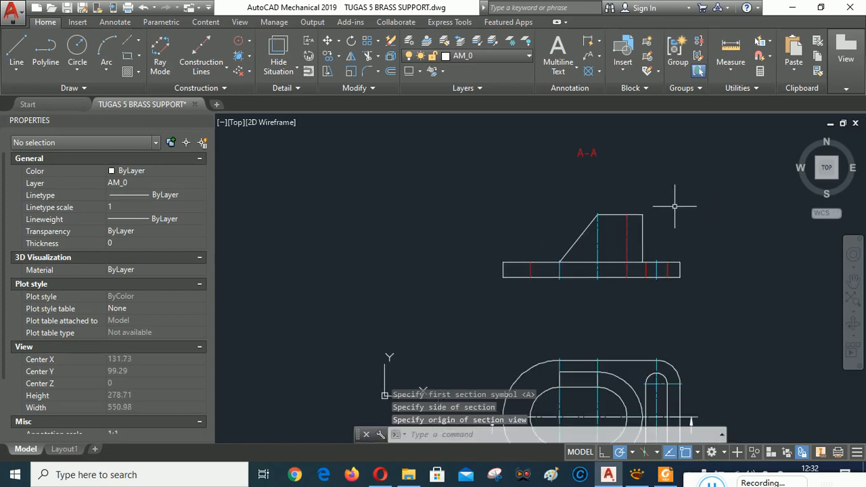
middle_drag(674, 206, 622, 241)
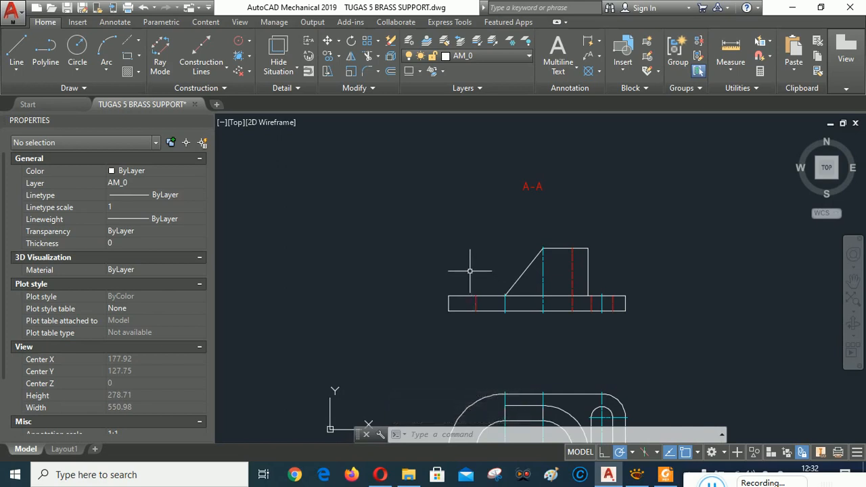
click(327, 56)
click(425, 221)
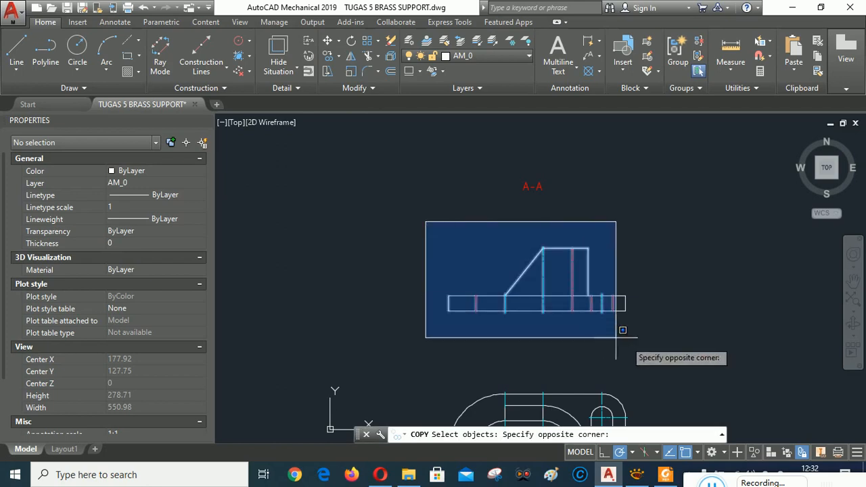
click(680, 352)
key(Return)
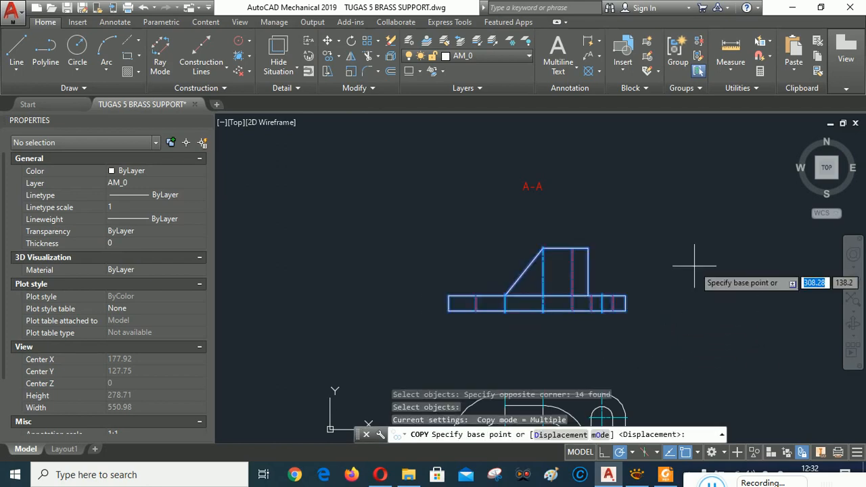
click(448, 311)
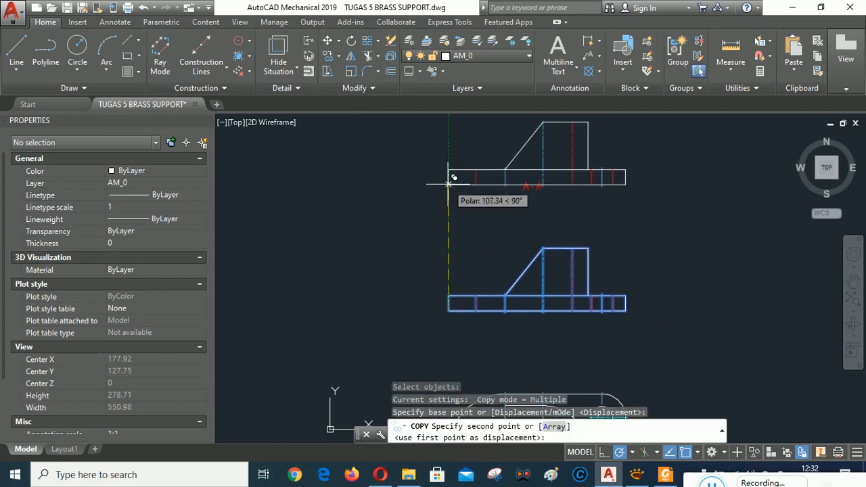
text(75)
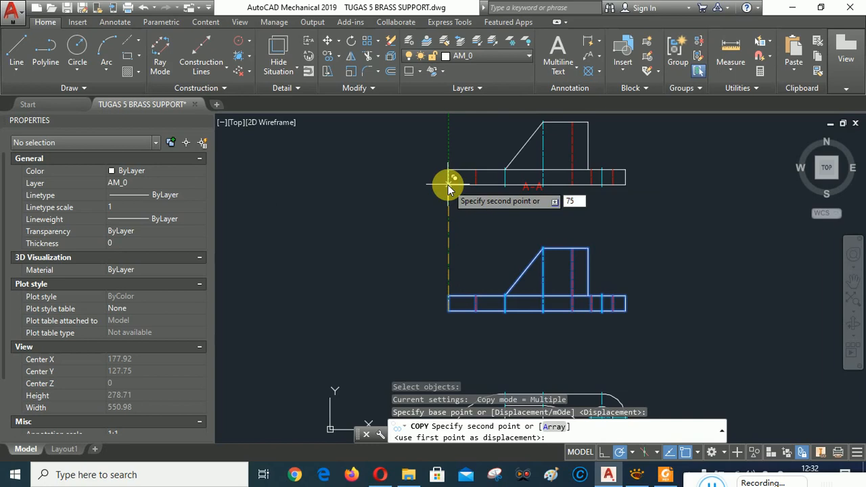
key(Return)
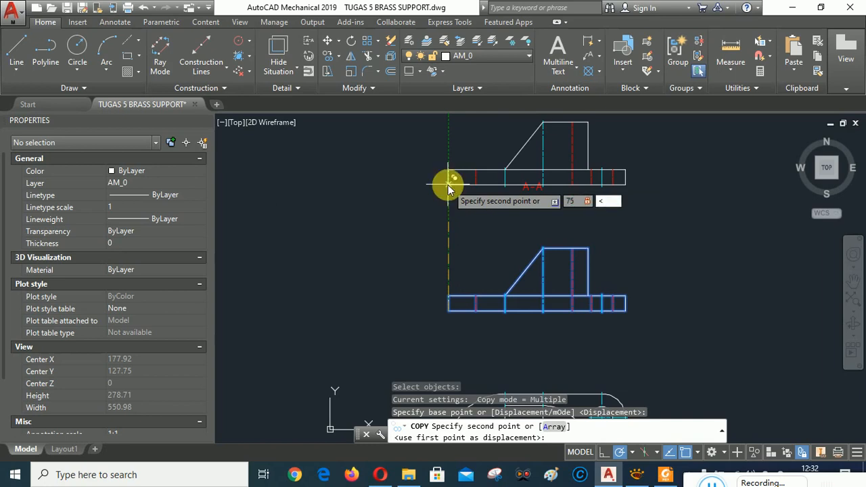
text(<90)
key(Return)
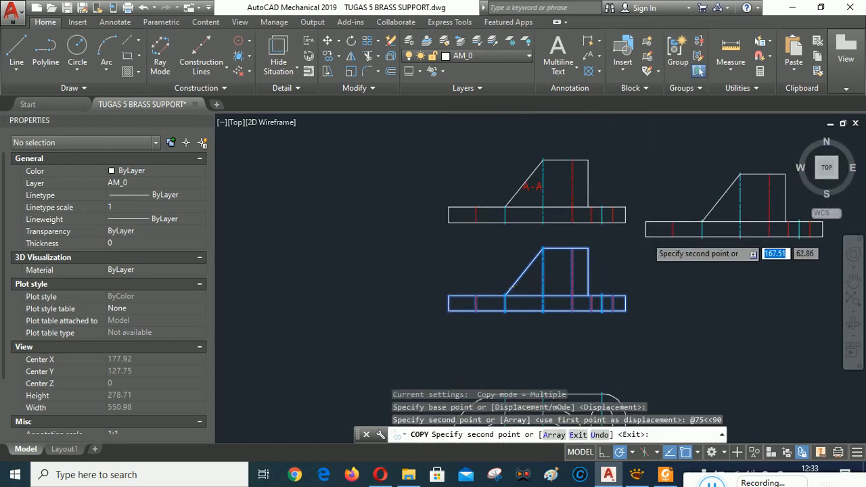
scroll(644, 224, down, 2)
scroll(640, 189, up, 2)
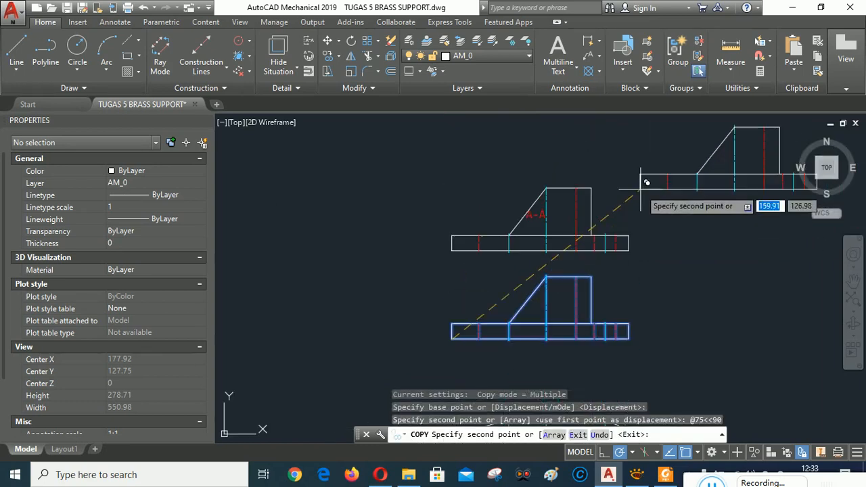
key(Escape)
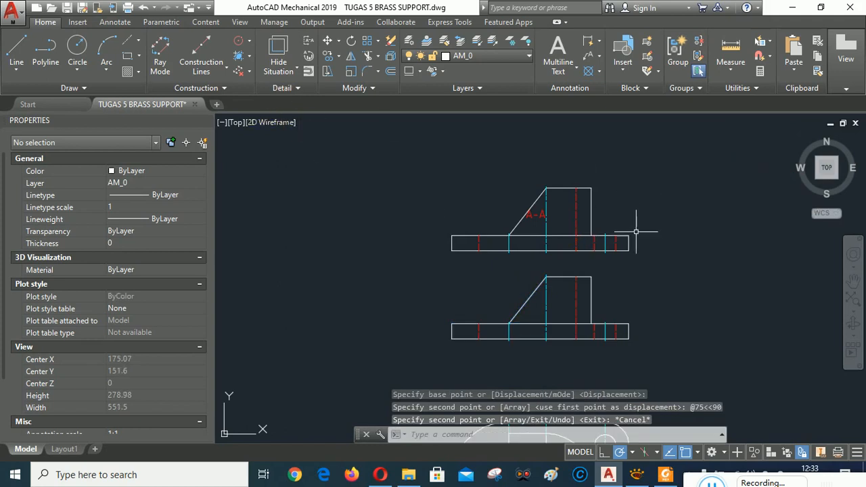
scroll(512, 223, up, 2)
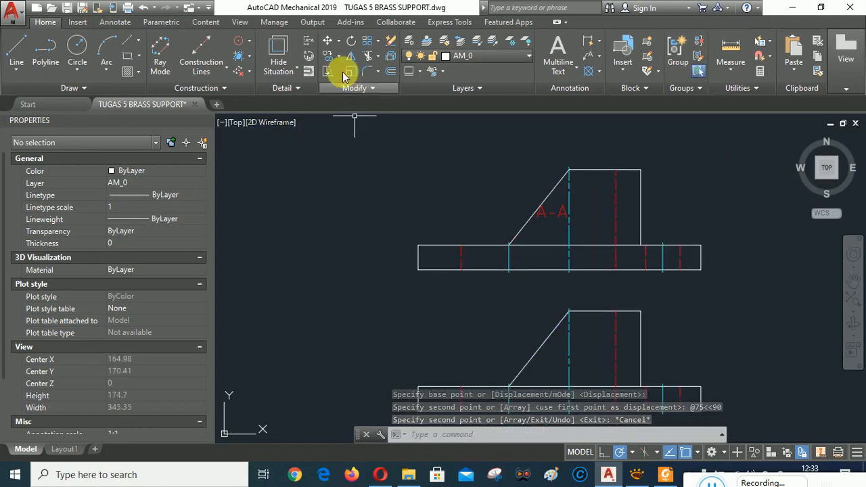
text(m)
key(Return)
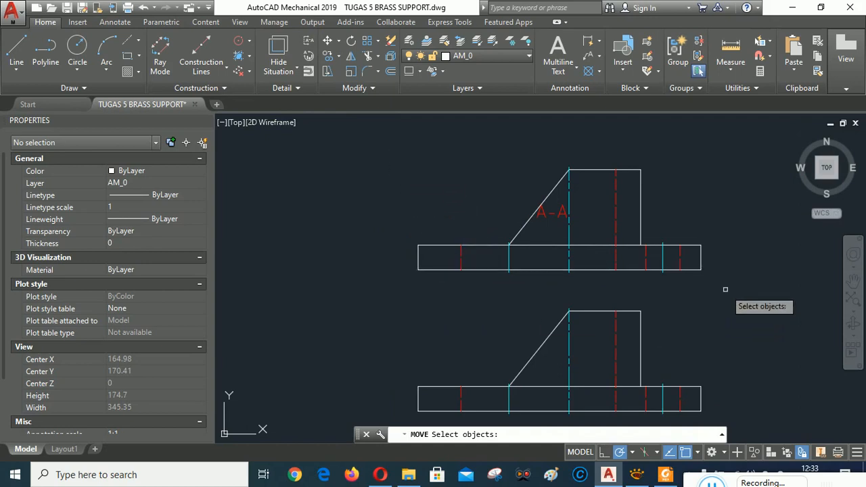
key(Escape)
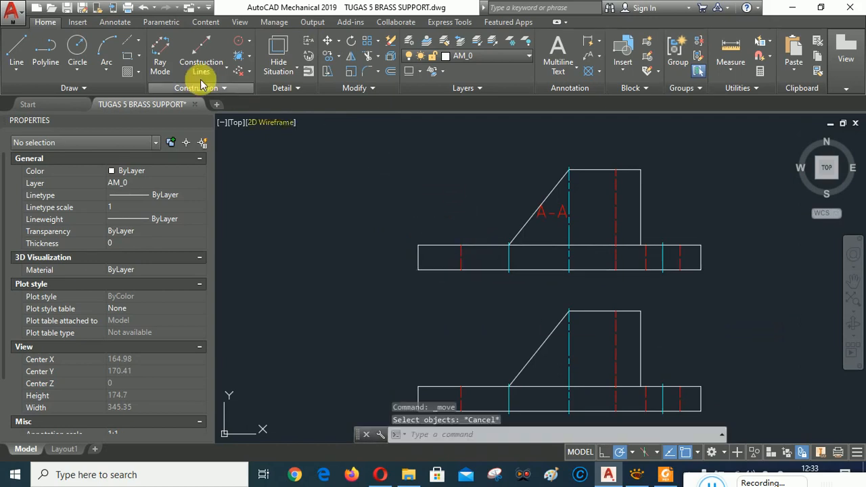
Step: Undo the cancelled move and the 75-unit copy of the front view
click(143, 8)
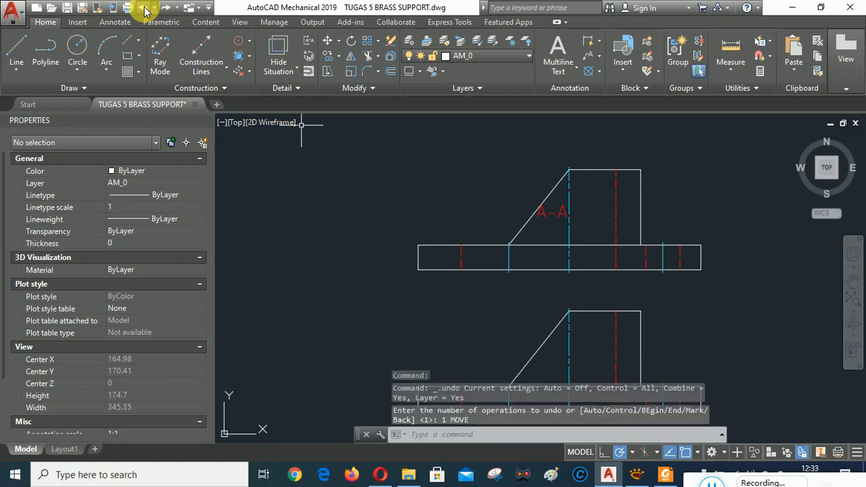
click(143, 8)
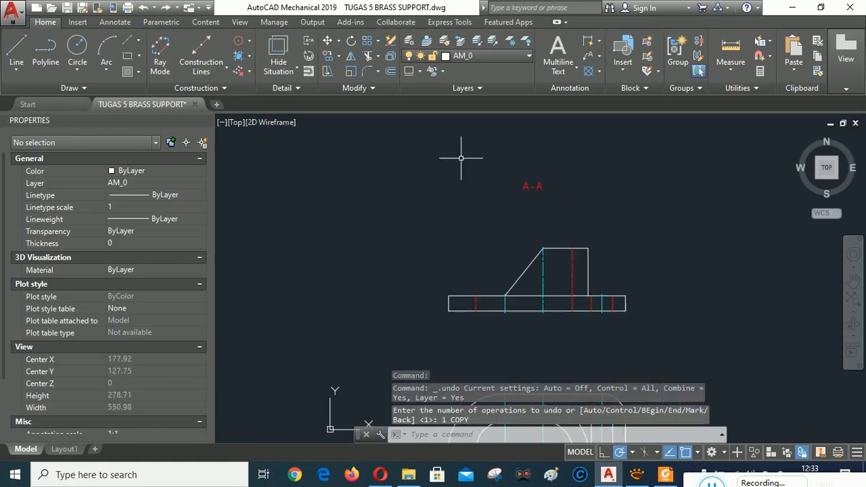
Step: Copy the whole front view, including its centre and hidden lines, 128 units straight up at 90° from its lower-left corner
click(333, 51)
click(433, 215)
click(673, 327)
key(Return)
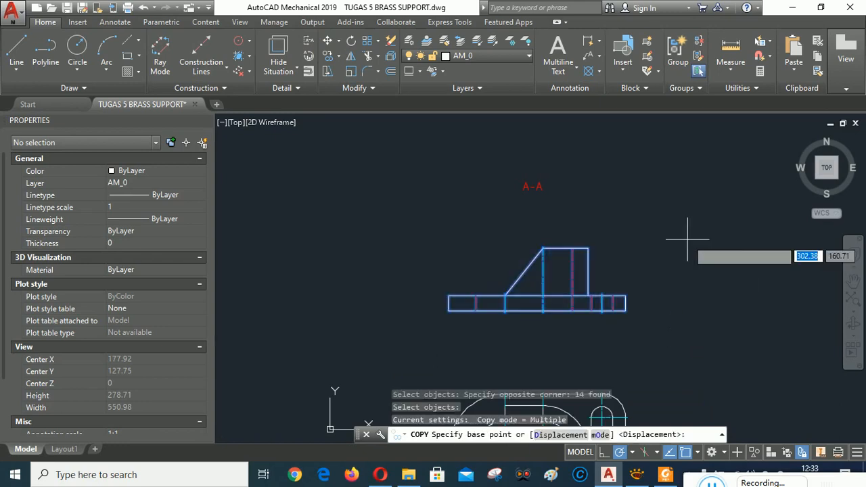
click(448, 310)
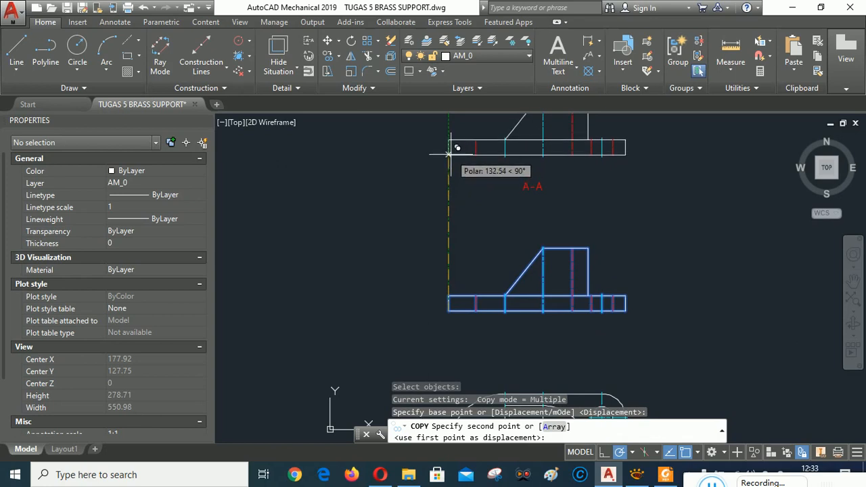
text(128)
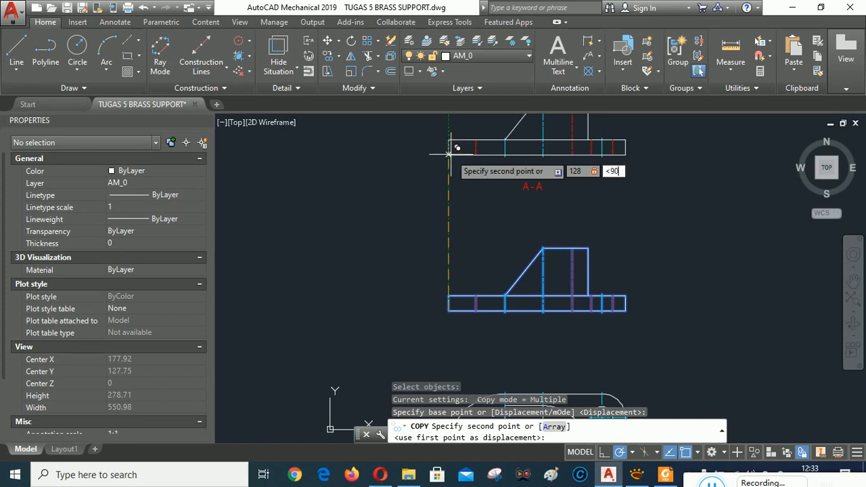
key(Return)
right_click(665, 229)
click(670, 235)
scroll(538, 153, down, 2)
scroll(542, 149, up, 6)
scroll(473, 348, down, 10)
scroll(477, 358, up, 3)
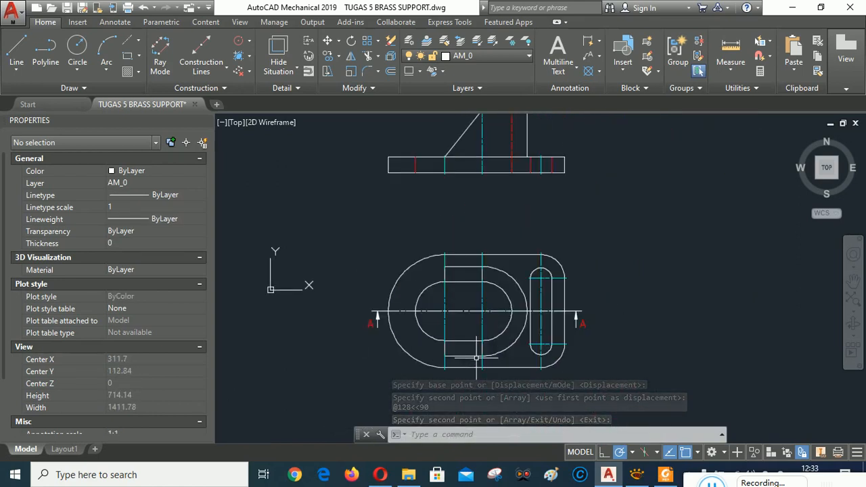
Step: Match the leftmost hidden line in the copied A-A view's base to the solid outline properties, using the base's left edge as source
scroll(476, 359, up, 2)
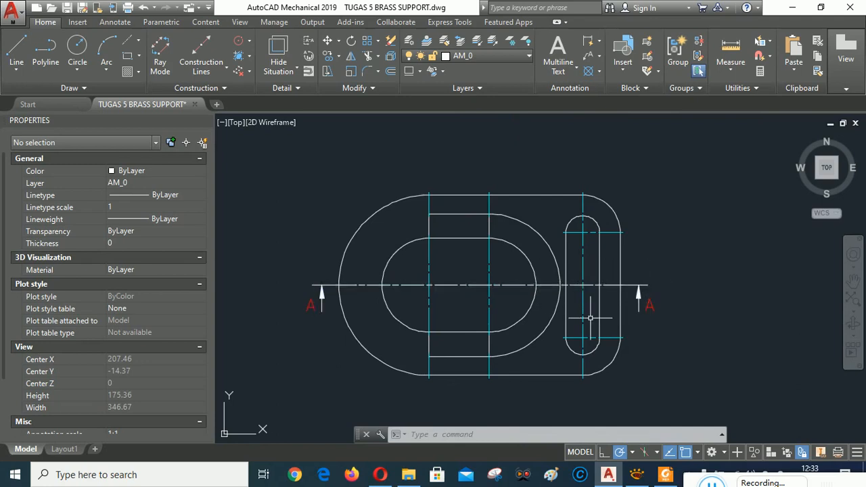
scroll(695, 248, down, 5)
scroll(613, 249, up, 4)
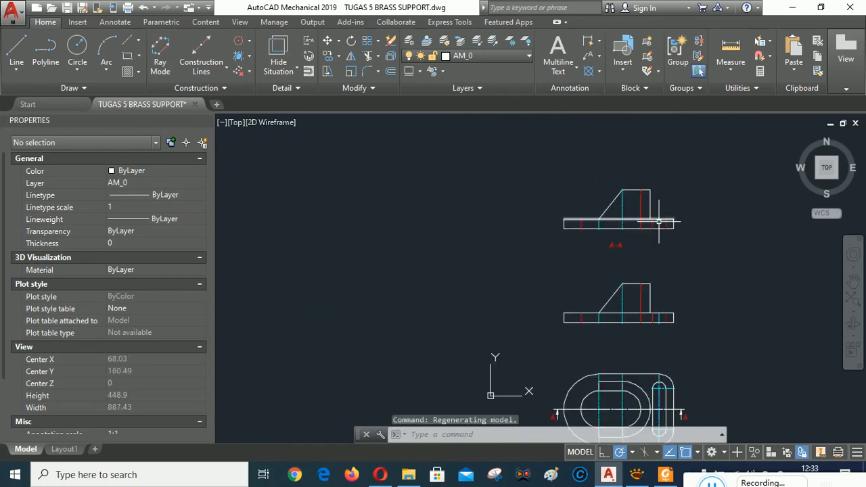
scroll(615, 211, up, 4)
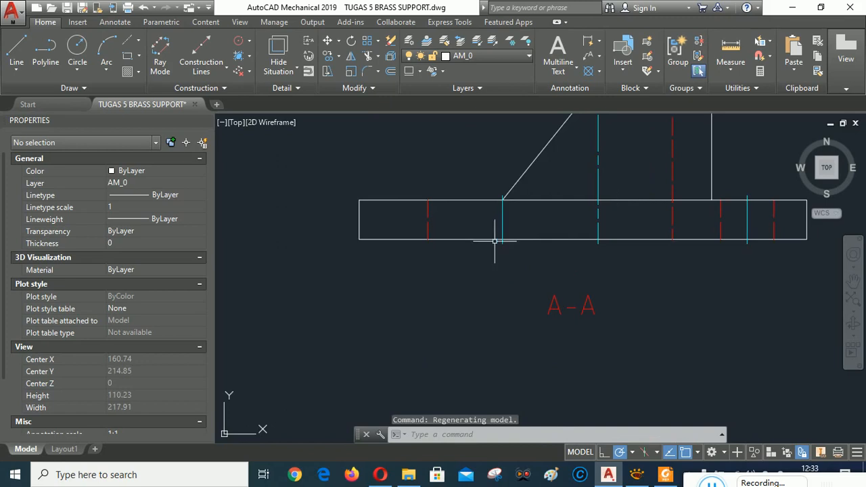
scroll(501, 240, down, 2)
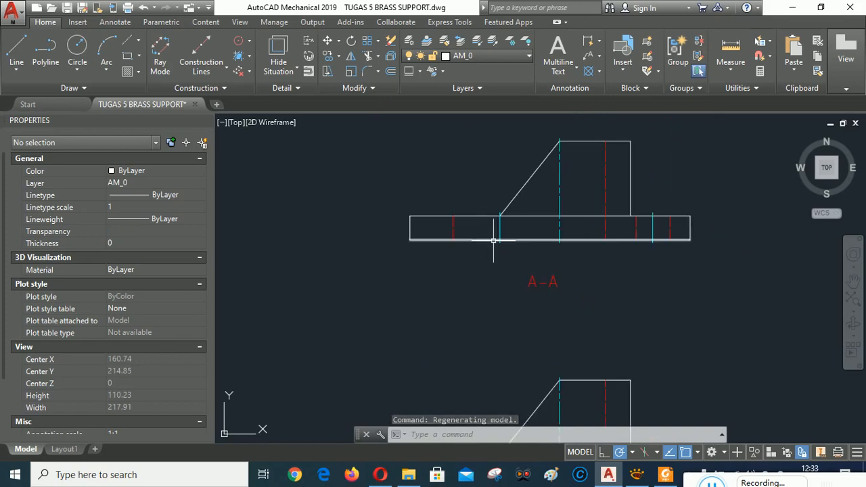
click(453, 225)
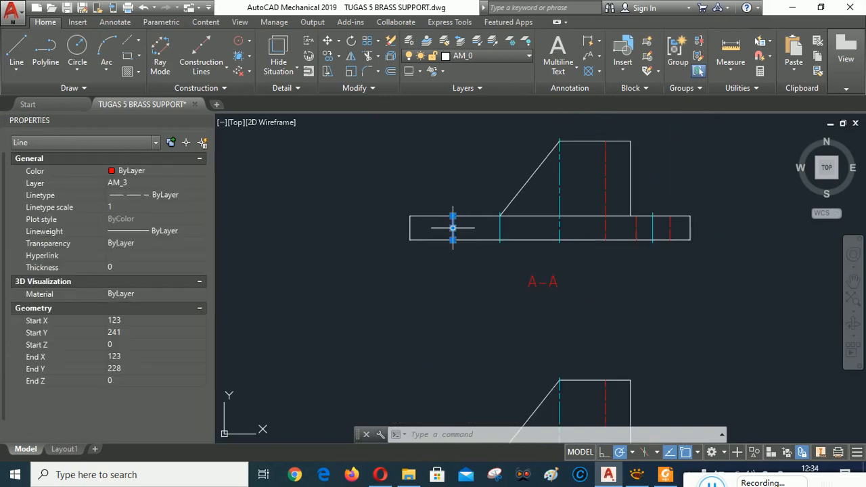
key(Escape)
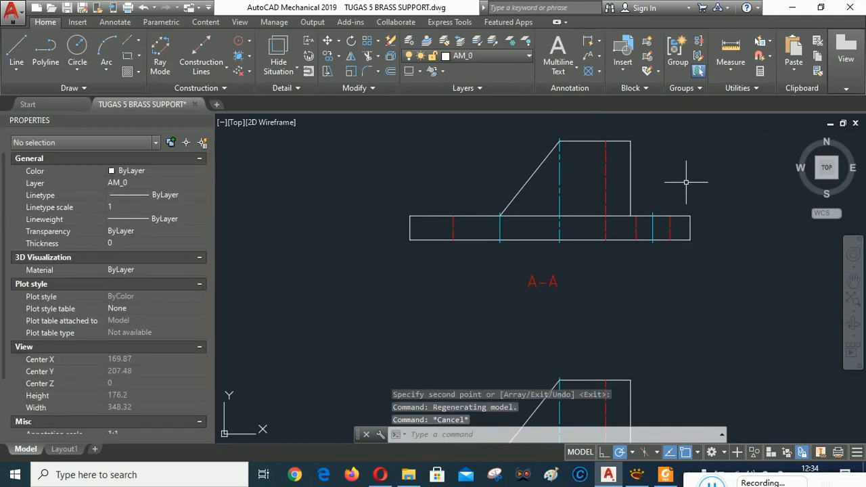
middle_drag(734, 173, 723, 215)
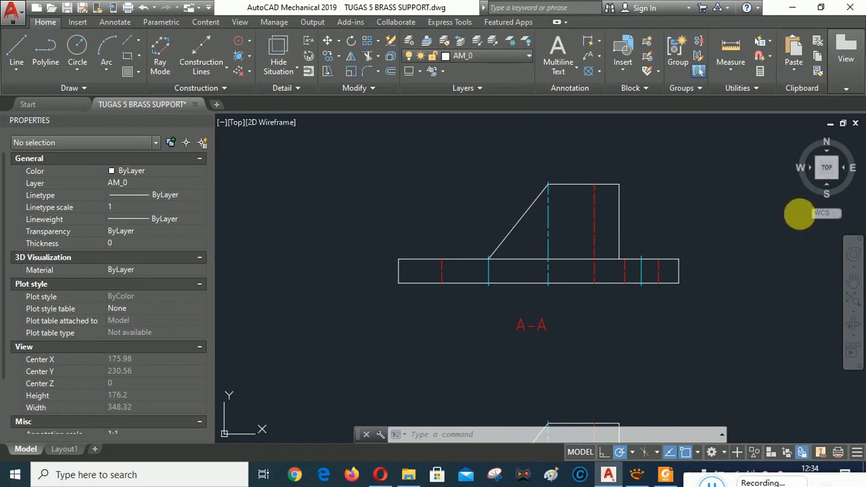
click(817, 73)
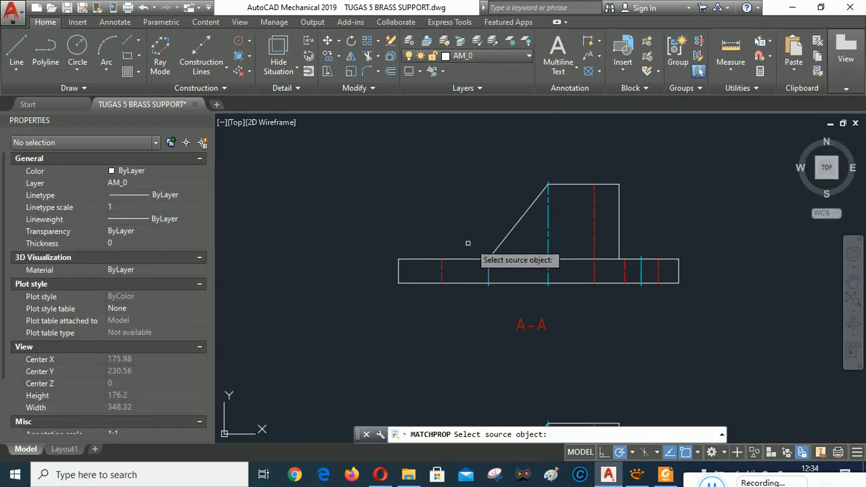
click(398, 269)
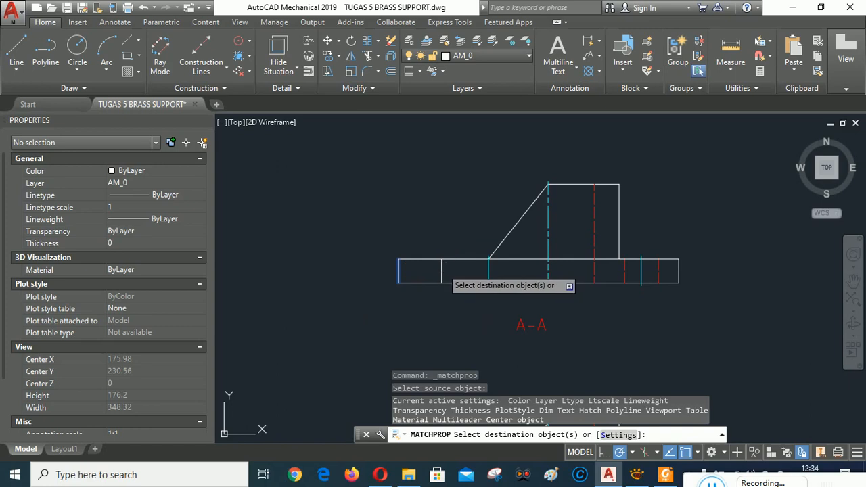
Step: Match the remaining red hidden lines in section view A-A to the solid white outline's properties
click(442, 269)
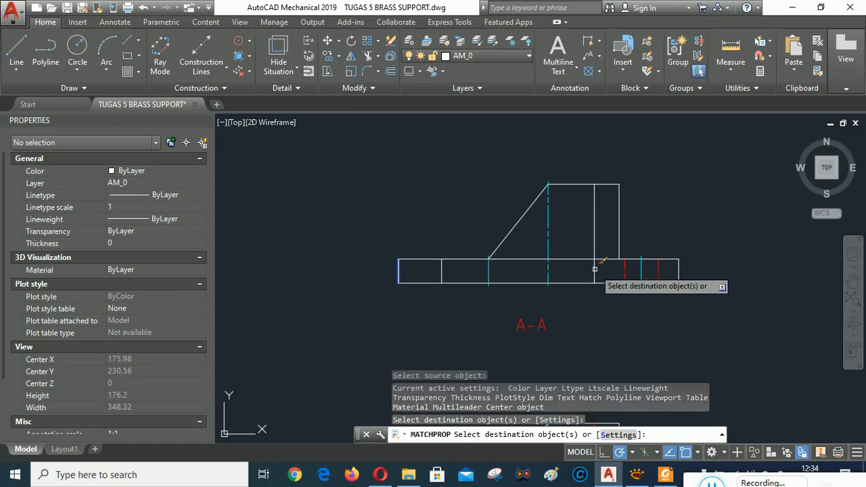
click(624, 271)
click(659, 270)
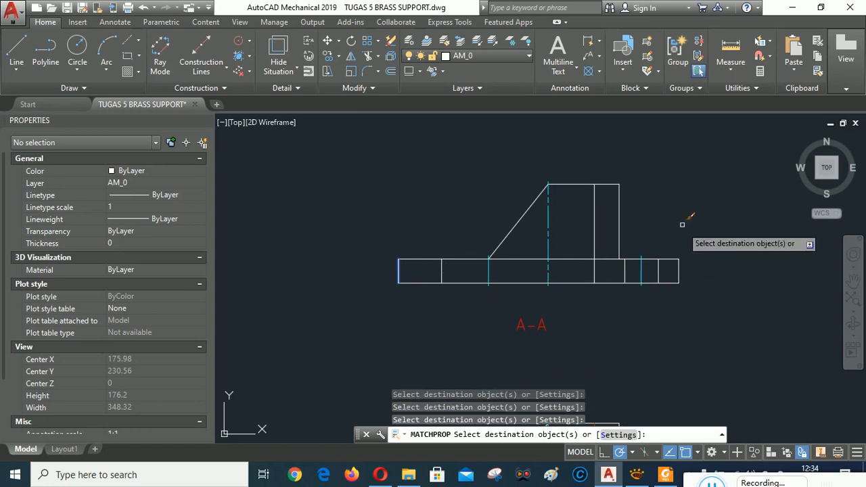
right_click(678, 197)
click(691, 209)
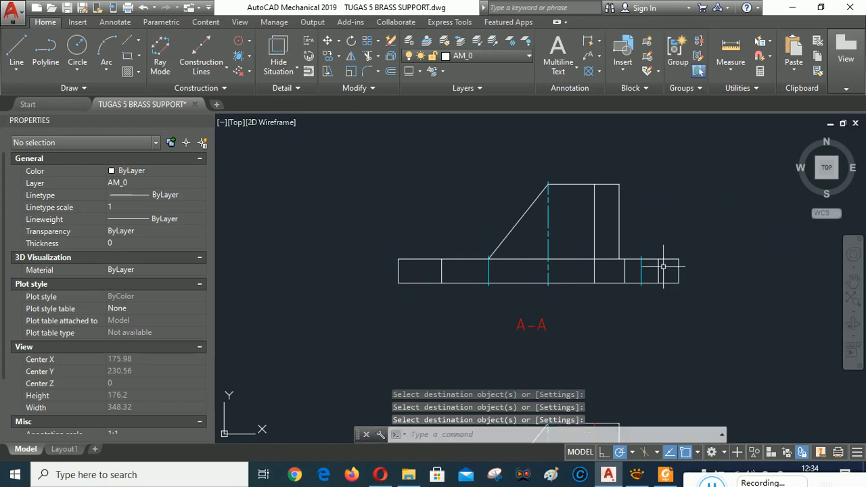
Step: Trim the base's upper edge between the sloped edge and the upright's outer vertical edge in section view A-A
scroll(590, 257, up, 2)
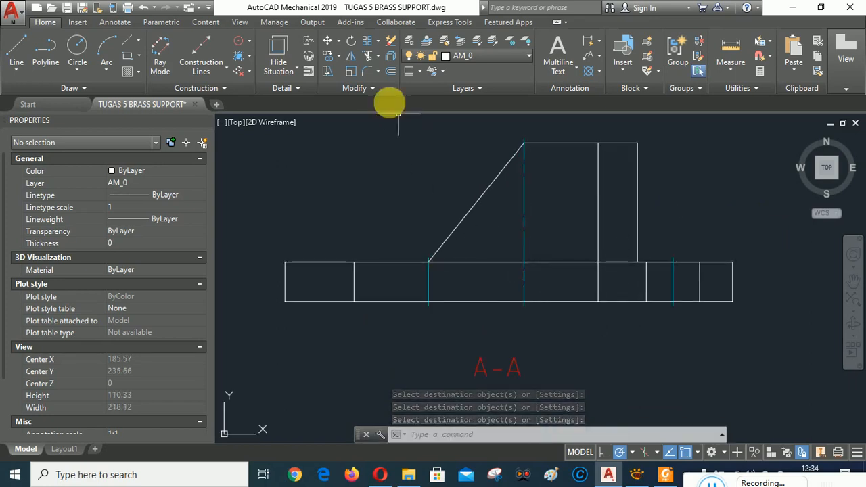
click(367, 55)
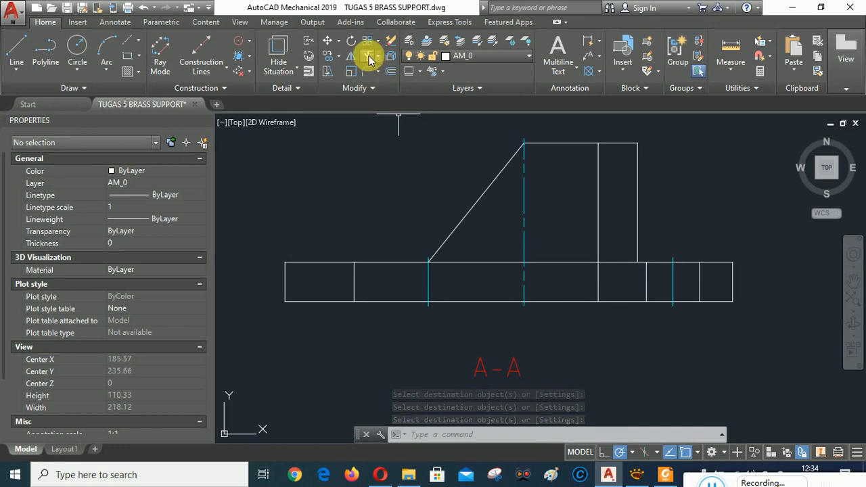
click(445, 244)
click(637, 233)
key(Return)
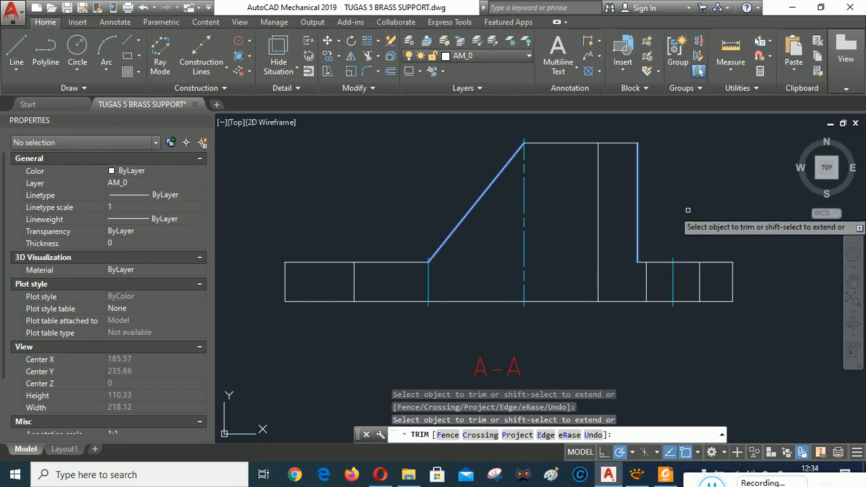
right_click(705, 188)
click(722, 198)
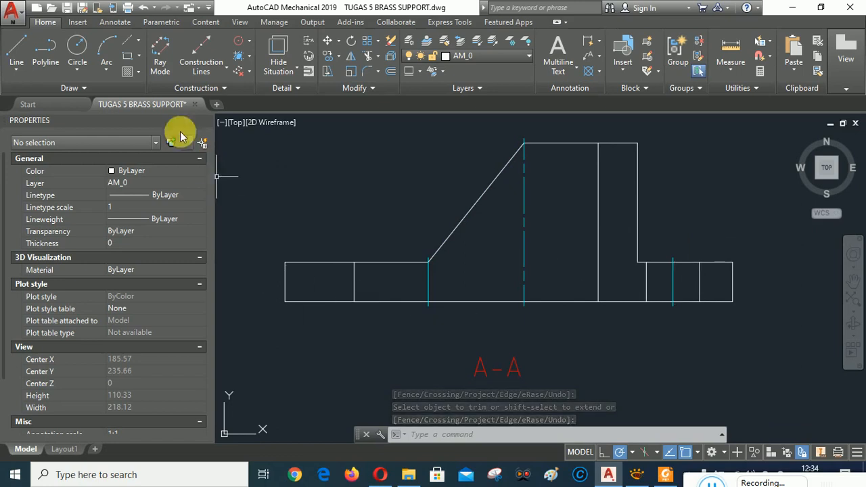
Step: Hatch the base's left end, the upright wall down to the slot, and the base's right end in section A-A using AMHATCH_45_2
click(126, 73)
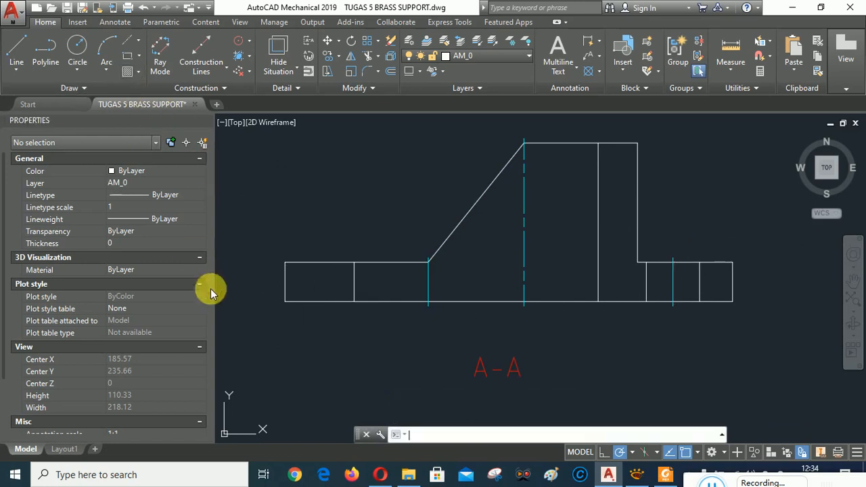
click(319, 286)
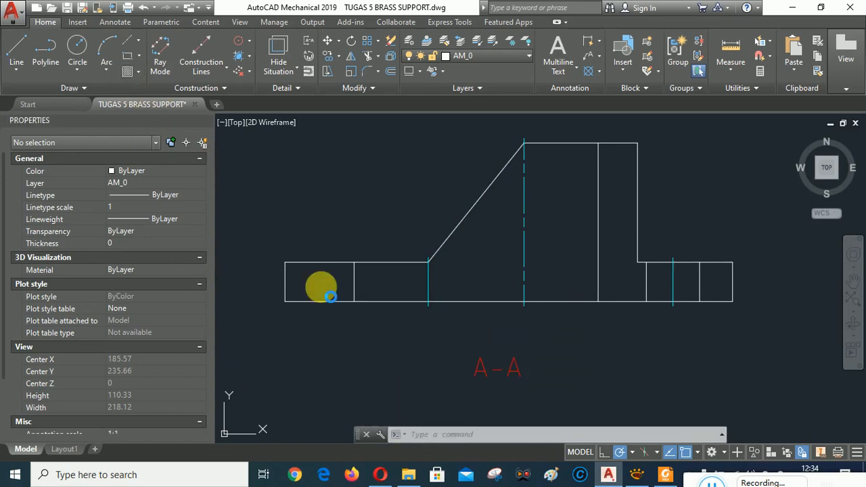
key(Return)
right_click(397, 186)
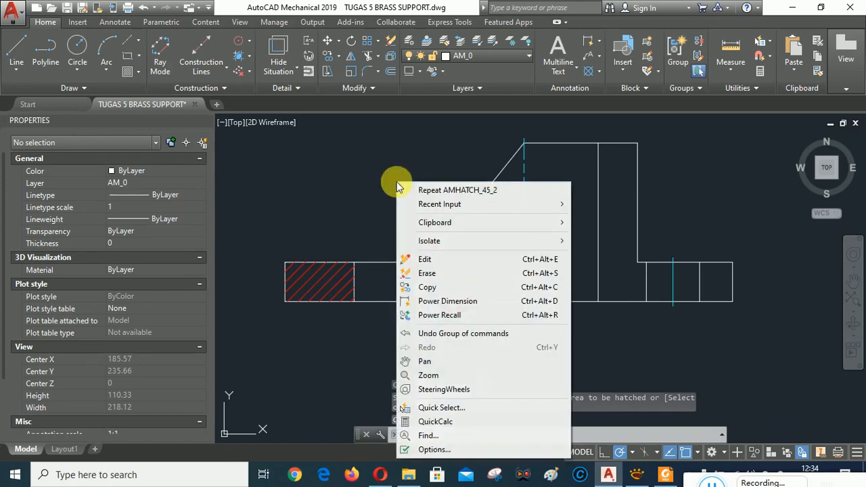
click(448, 191)
click(617, 264)
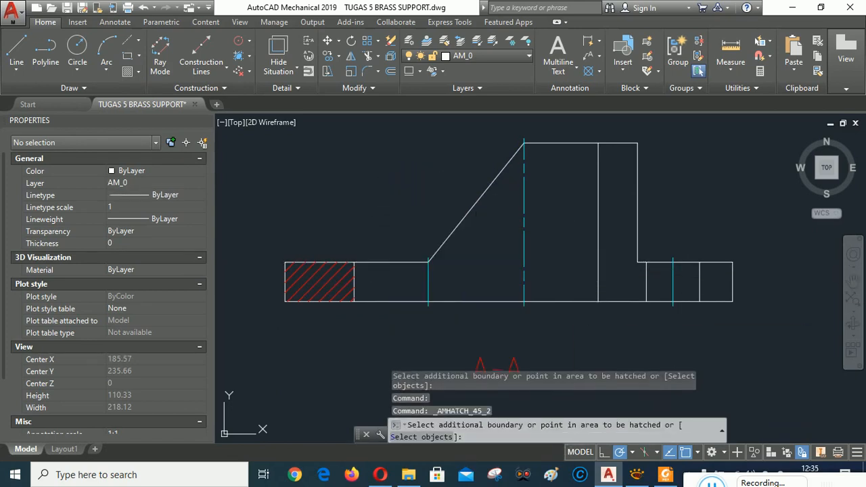
key(Return)
right_click(690, 183)
click(724, 190)
click(717, 273)
key(Return)
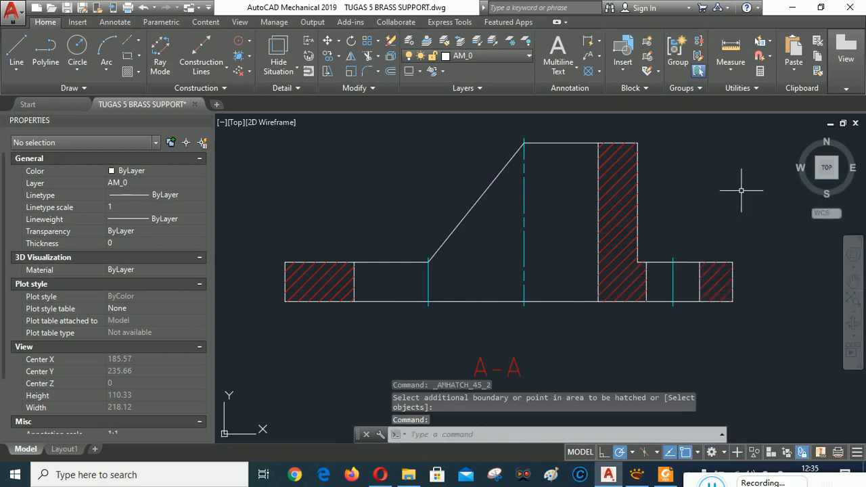
Step: Move the A-A label closer beneath the section view, centring it under the base
scroll(560, 229, down, 2)
scroll(558, 229, down, 2)
scroll(528, 234, up, 4)
scroll(478, 231, down, 2)
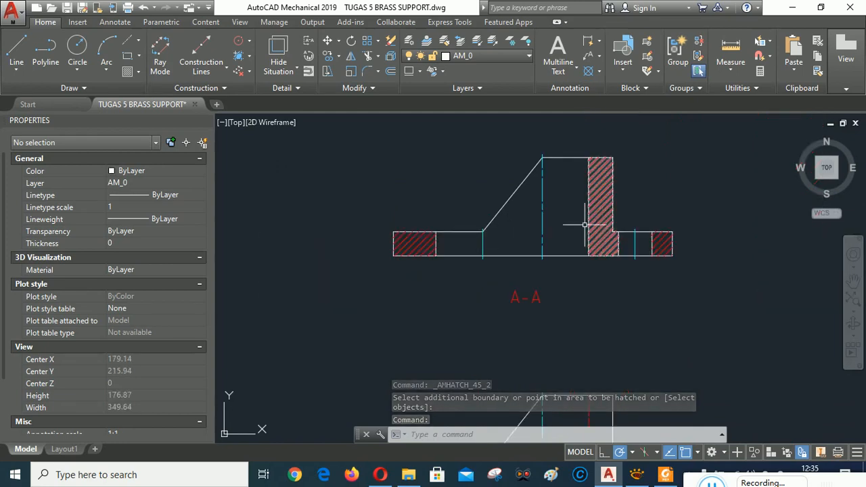
scroll(583, 201, down, 2)
scroll(583, 201, down, 1)
scroll(587, 200, up, 3)
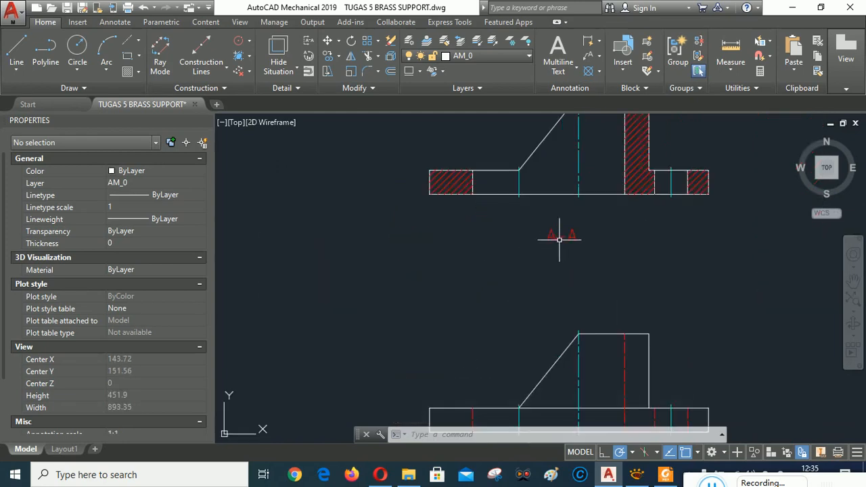
middle_drag(671, 206, 616, 277)
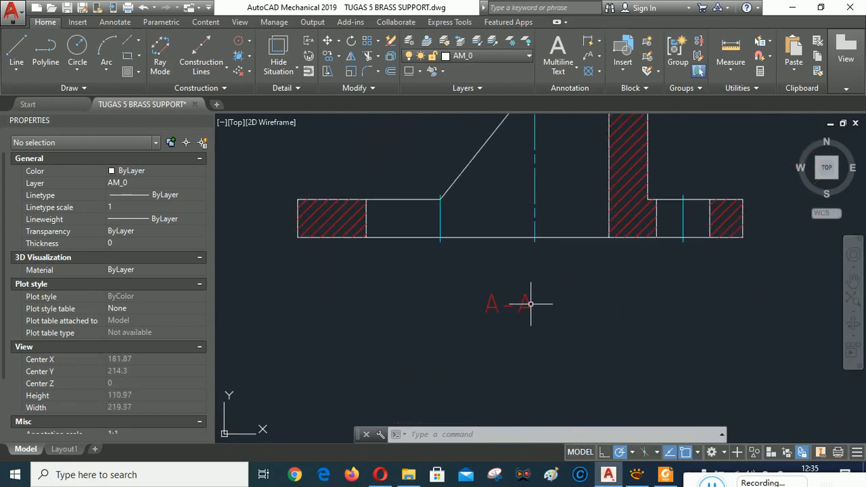
click(508, 303)
click(508, 301)
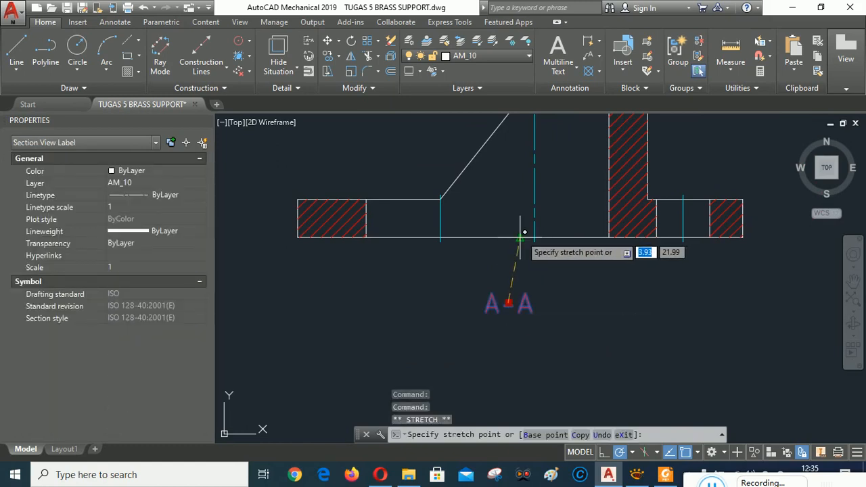
click(520, 283)
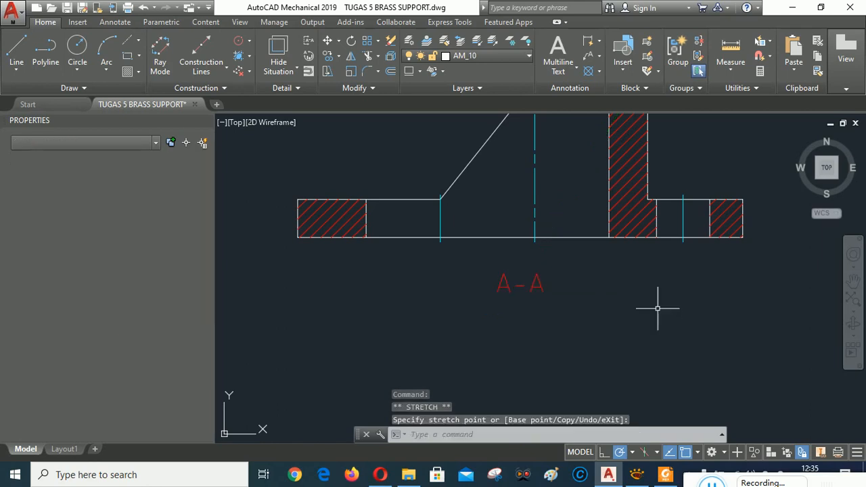
key(Escape)
scroll(465, 207, down, 6)
scroll(505, 265, down, 2)
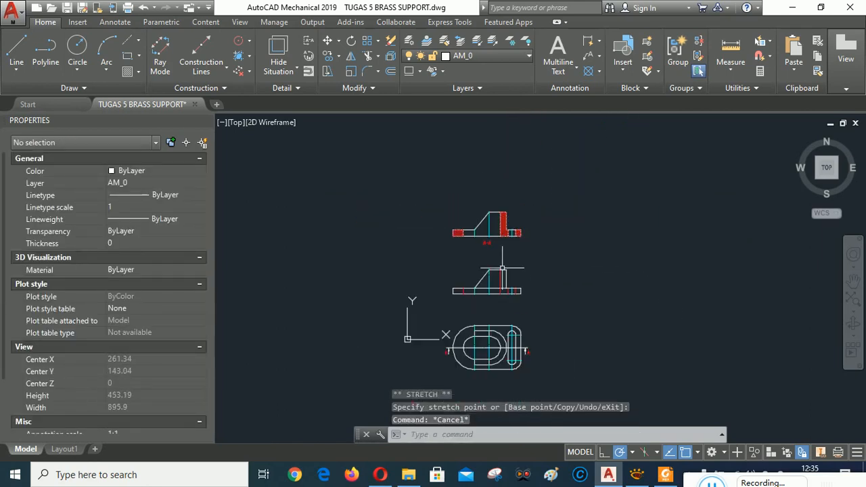
scroll(506, 363, up, 2)
scroll(505, 363, up, 1)
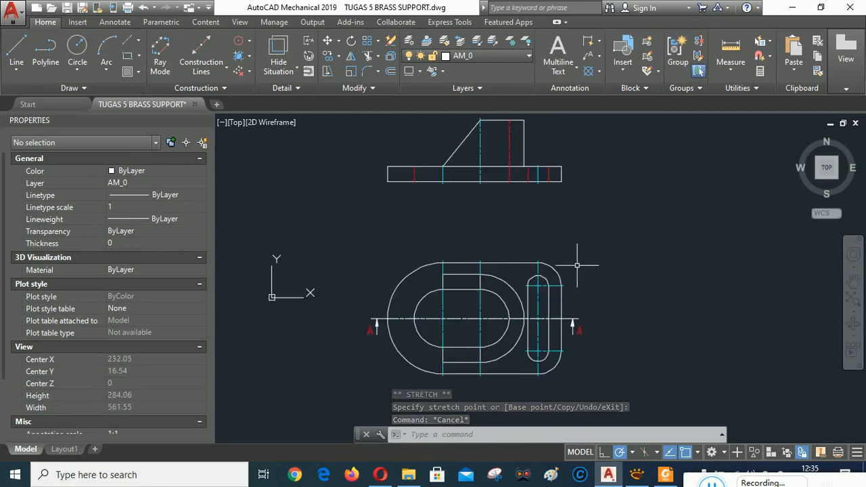
scroll(519, 267, down, 1)
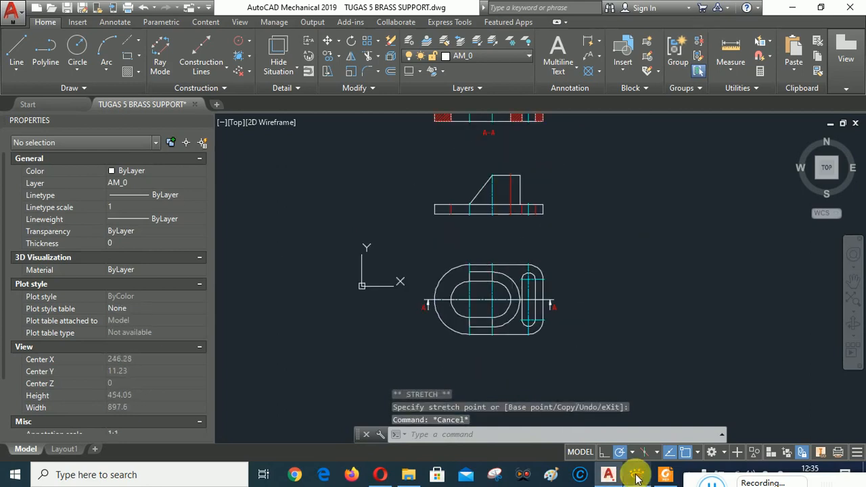
click(636, 476)
click(635, 476)
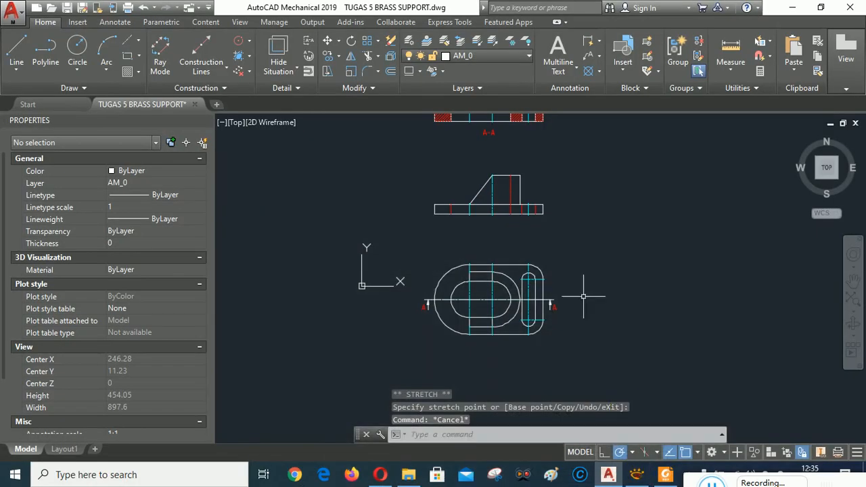
Step: Draw a vertical section line through the front view along the centre line at the foot of the slope, extending beyond the part at both ends
scroll(465, 190, up, 4)
mouse_move(460, 184)
middle_down()
mouse_move(473, 201)
mouse_move(437, 224)
mouse_move(472, 133)
middle_up()
middle_drag(497, 290, 481, 185)
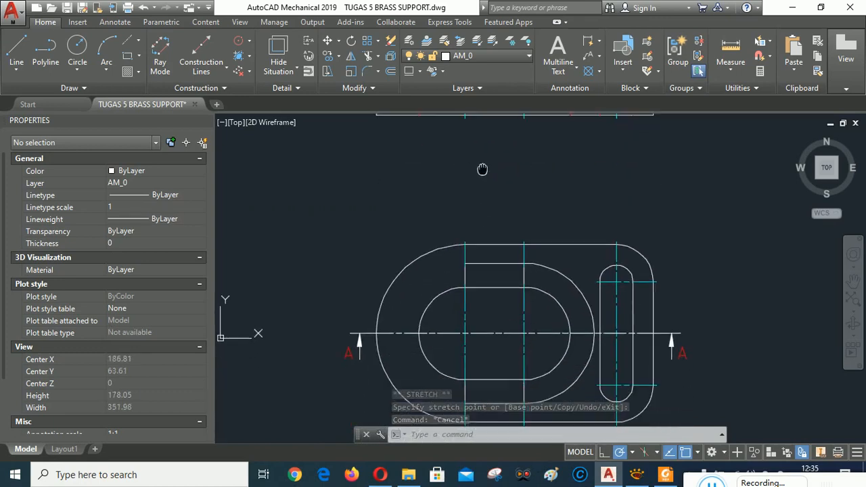
mouse_move(477, 132)
middle_down()
mouse_move(480, 184)
mouse_move(467, 239)
mouse_move(440, 201)
mouse_move(517, 372)
middle_up()
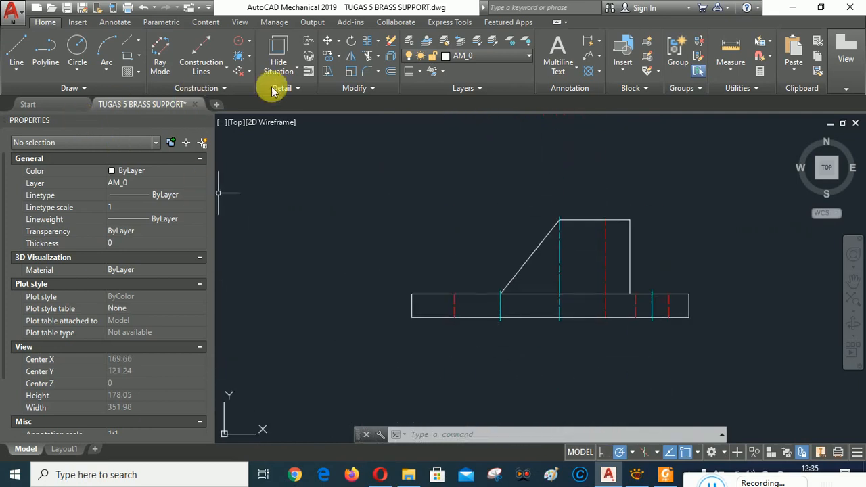
click(308, 44)
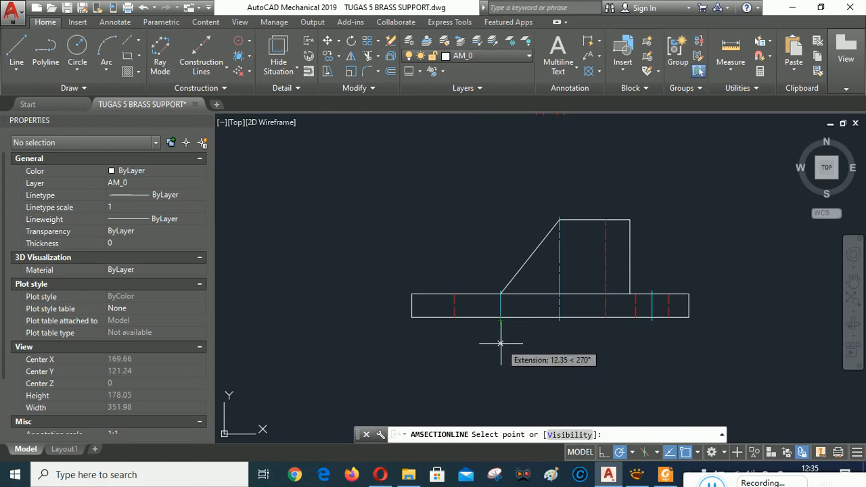
click(501, 344)
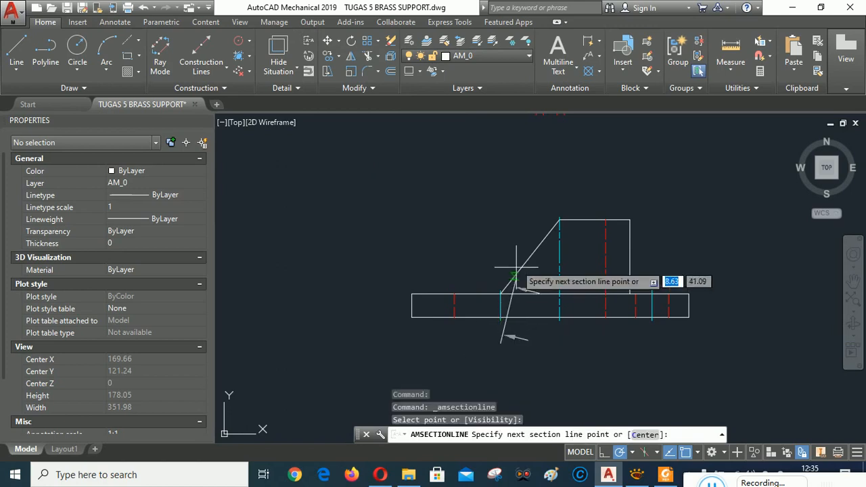
click(500, 192)
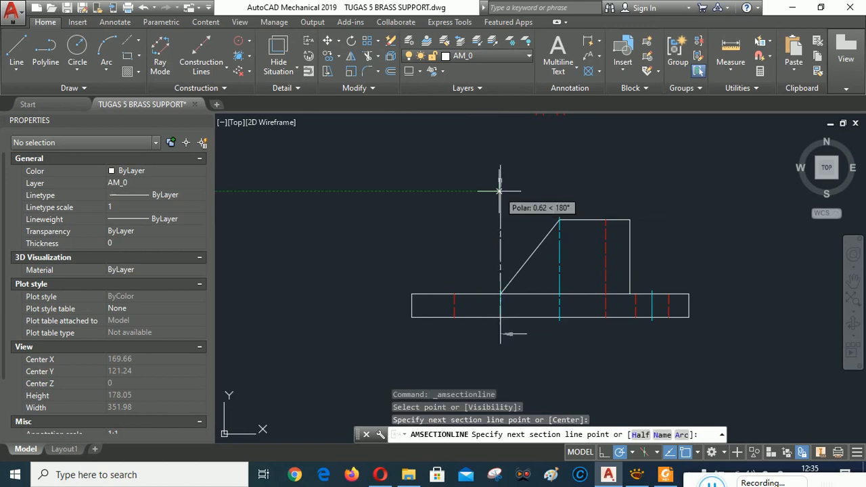
right_click(580, 188)
click(626, 195)
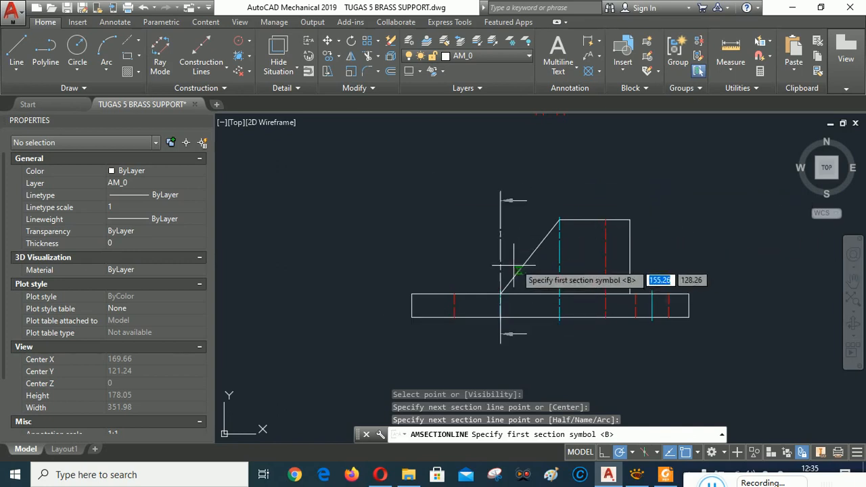
Step: Accept B as the section symbol, point the arrows toward the upright, and place the B-B label beside the front view
key(Return)
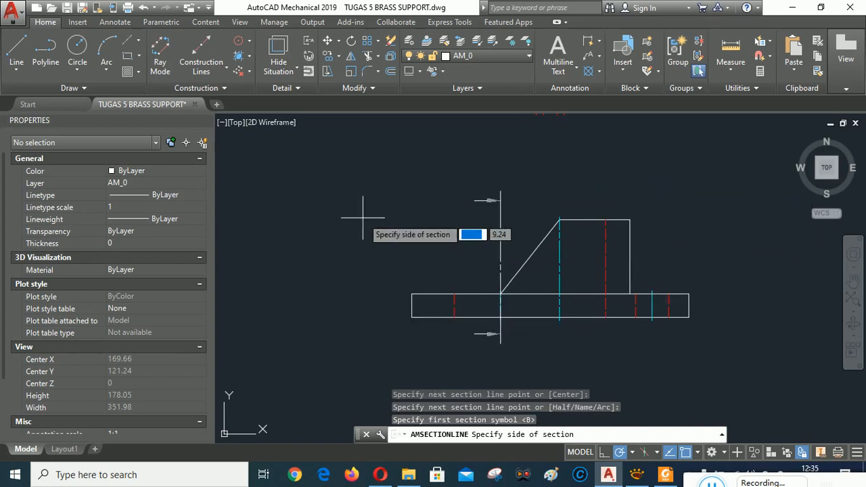
click(426, 228)
scroll(469, 245, up, 2)
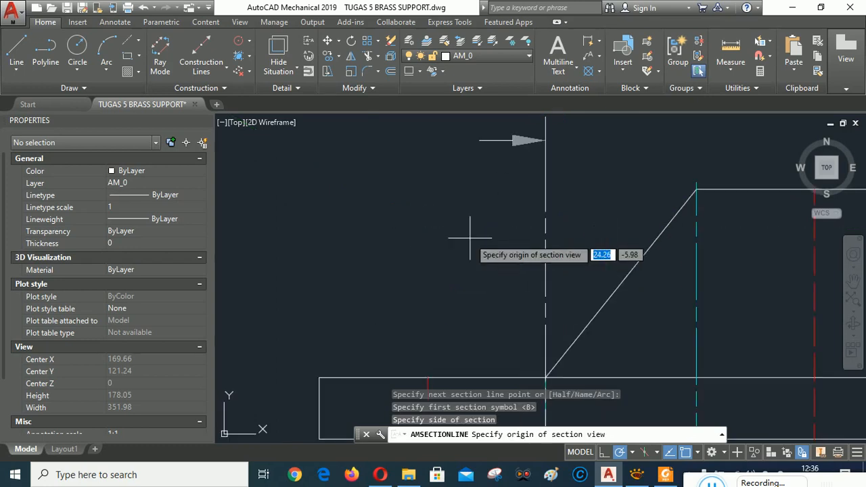
scroll(465, 242, down, 5)
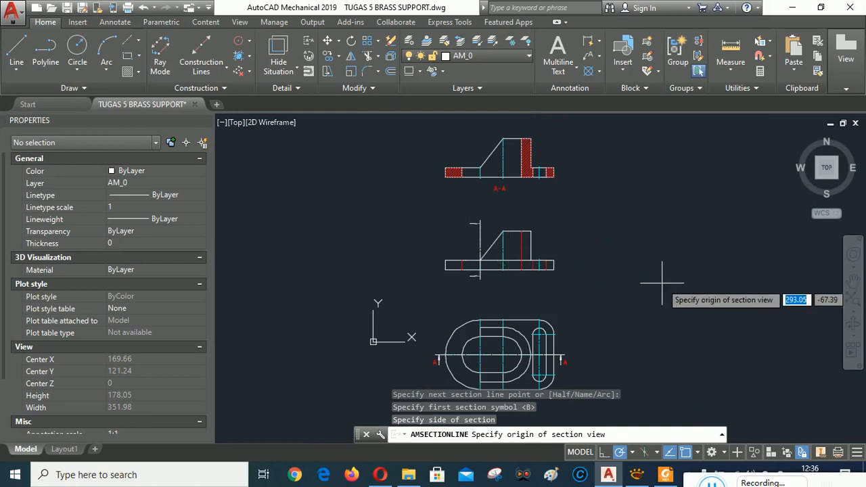
click(658, 281)
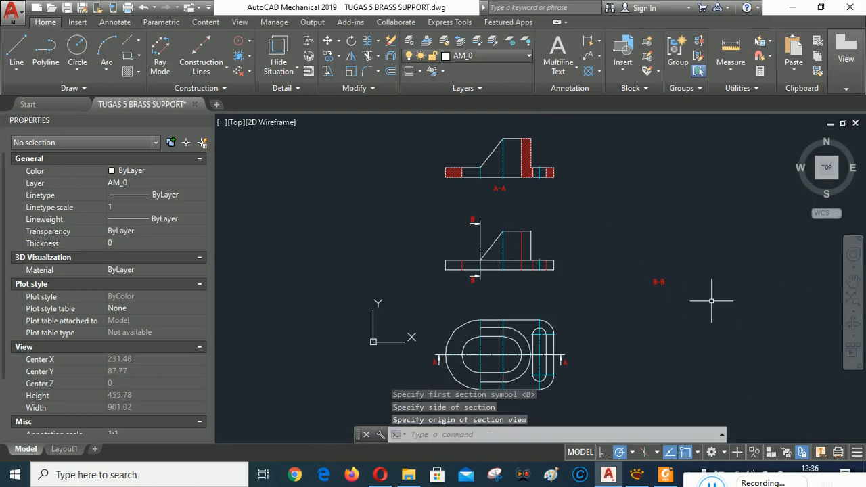
Step: Draw a vertical line from the lower right corner of the front view's base to just above the upright's top
scroll(642, 295, up, 2)
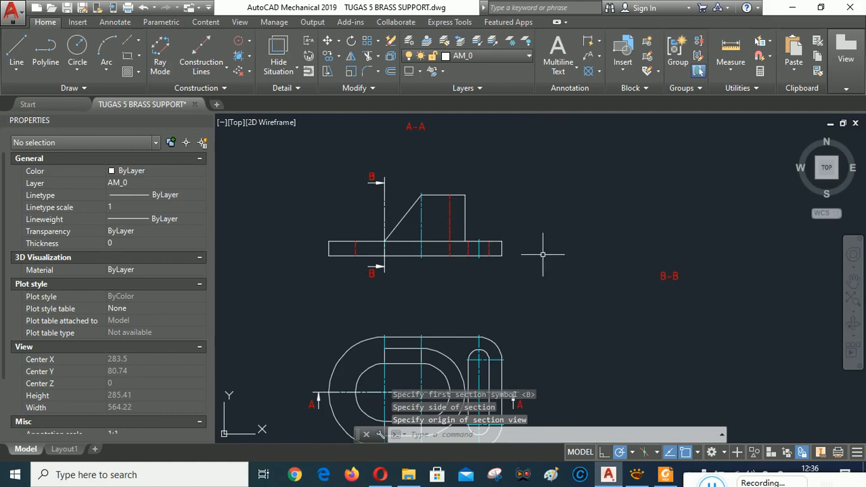
scroll(513, 213, up, 2)
click(16, 49)
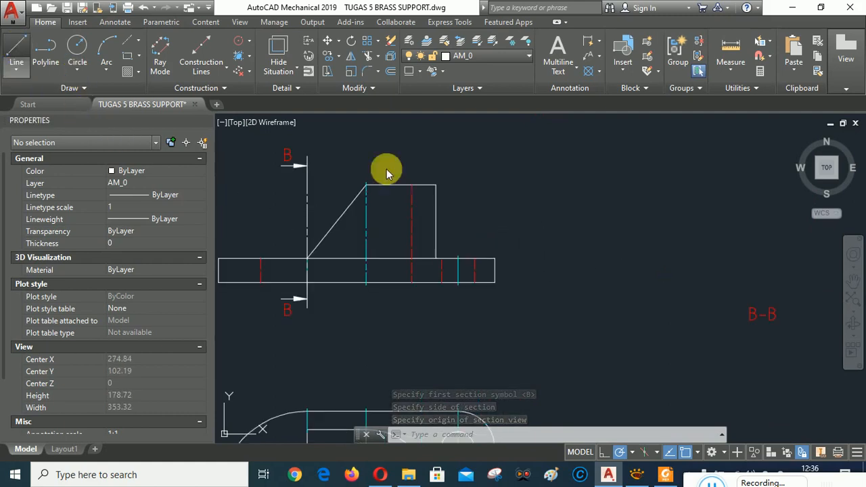
click(495, 282)
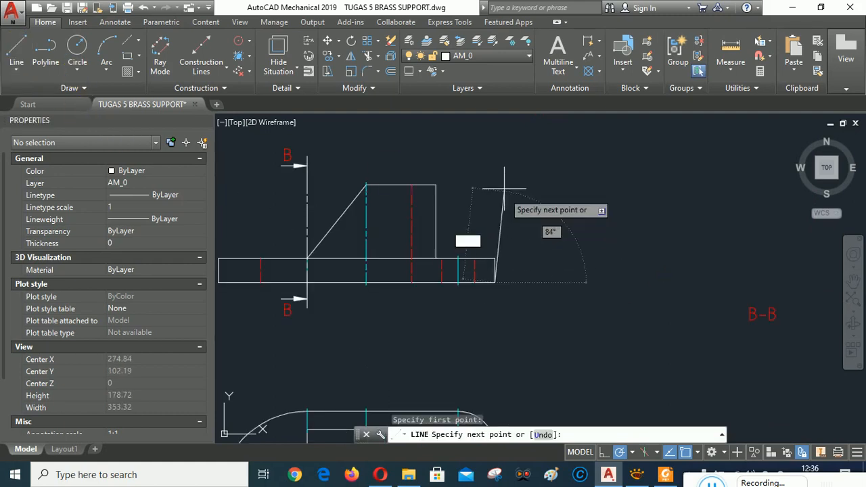
click(494, 167)
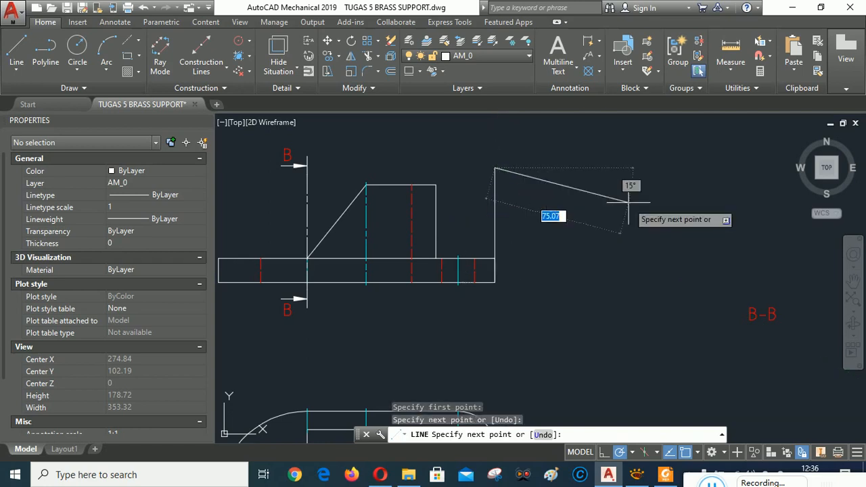
key(Escape)
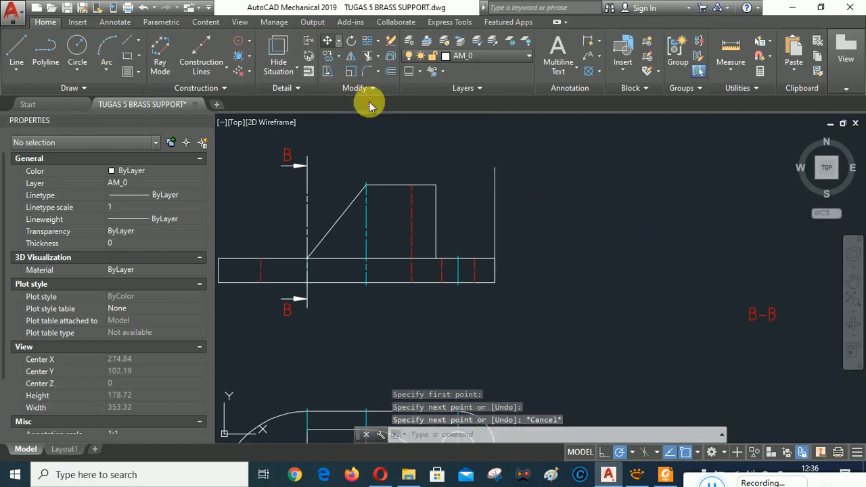
Step: Move the new vertical line 60 horizontally to the right, away from the front view's base
text(m)
key(Return)
click(495, 221)
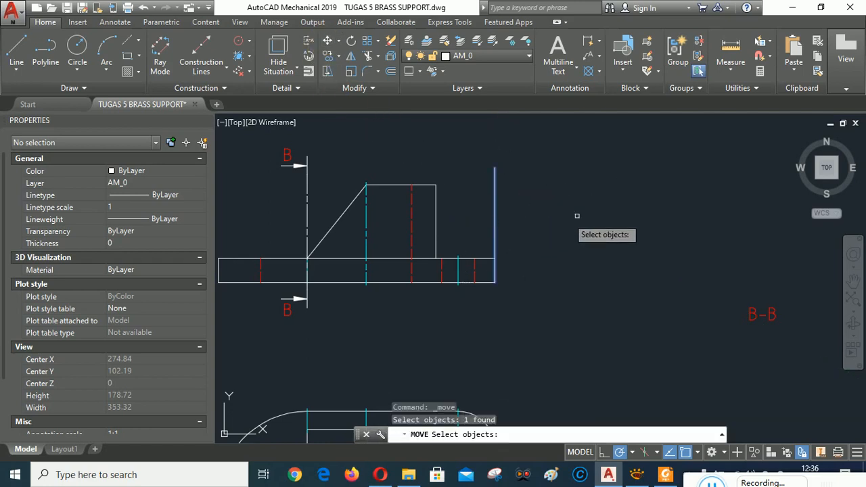
key(Return)
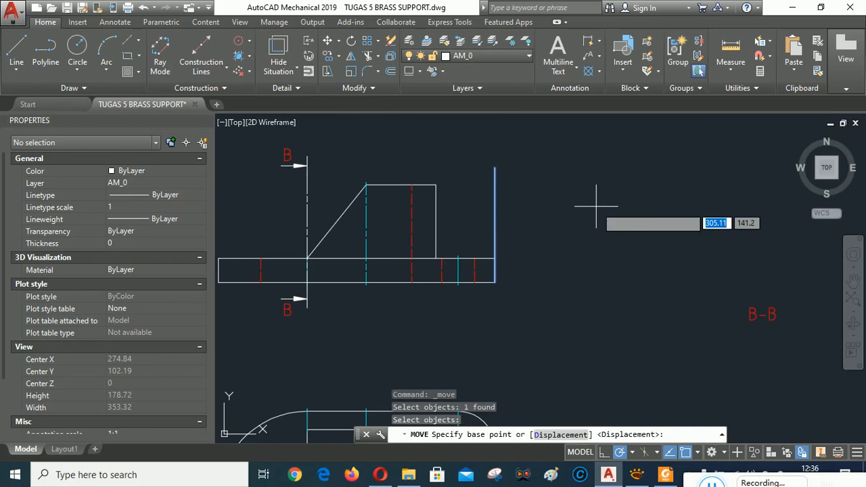
click(495, 282)
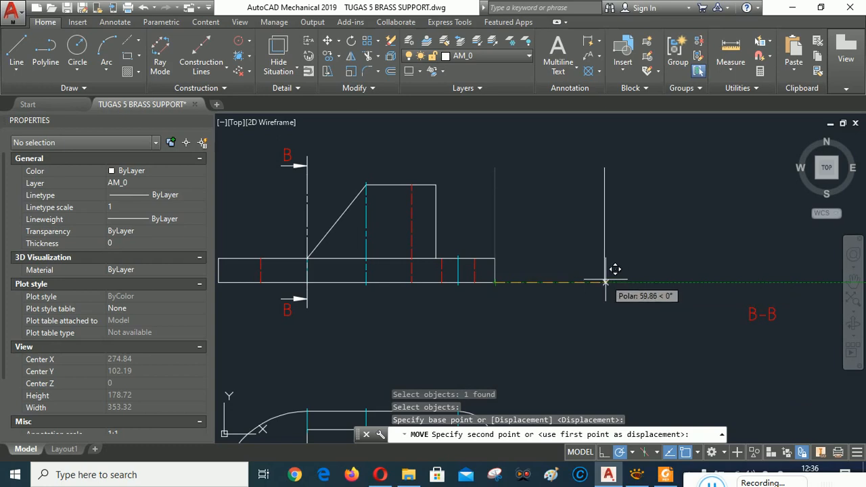
text(60)
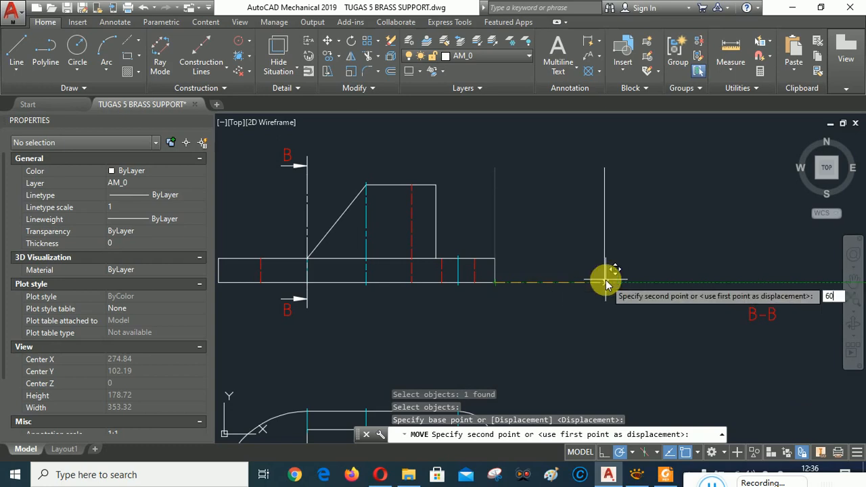
key(Tab)
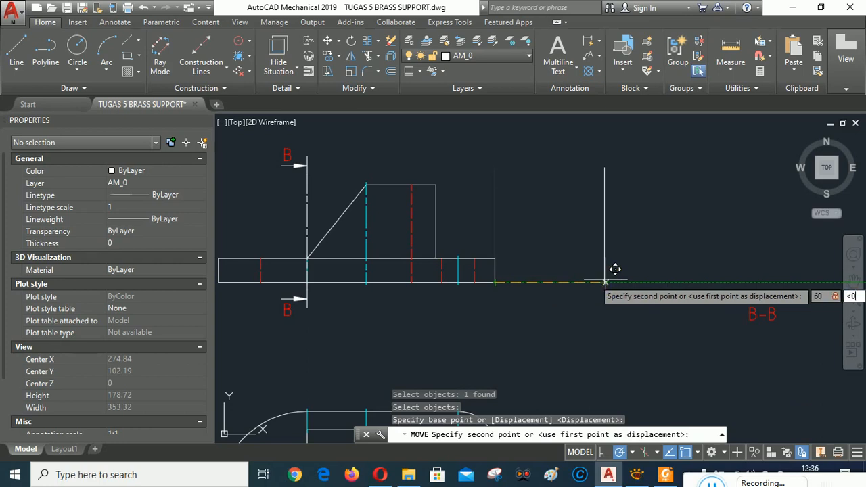
key(Return)
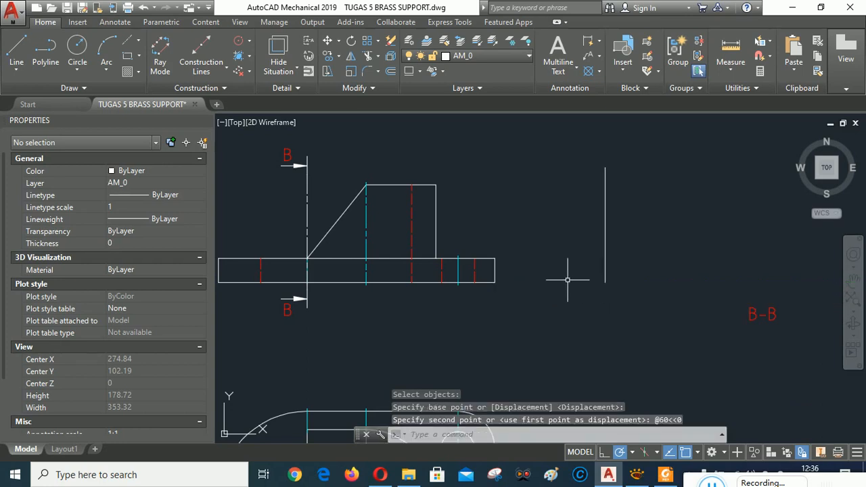
Step: Offset the moved vertical line to the right twice in succession at a distance of 48
scroll(567, 280, down, 4)
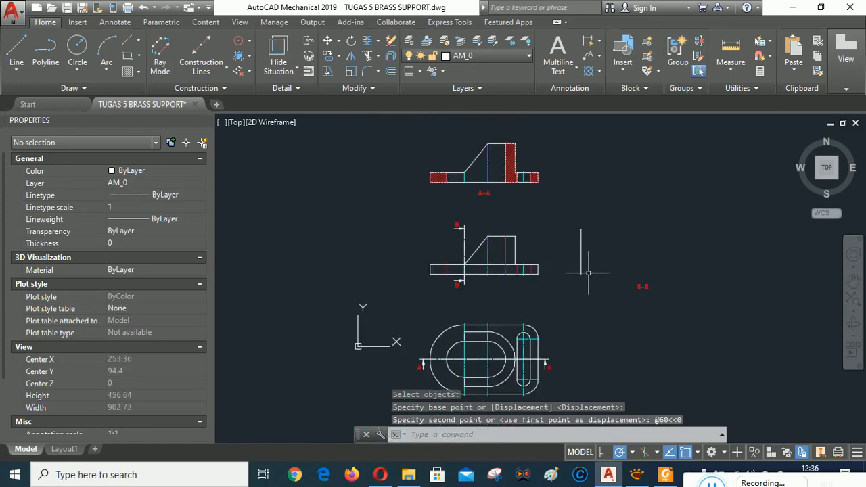
scroll(603, 262, up, 2)
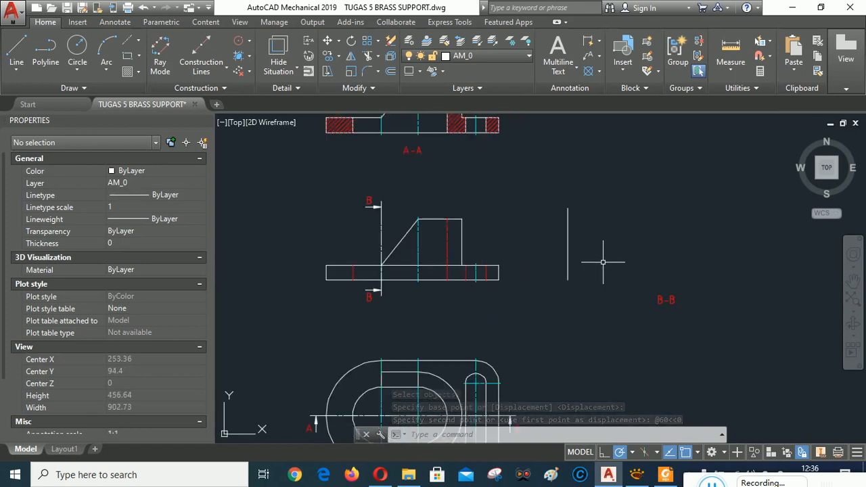
click(391, 71)
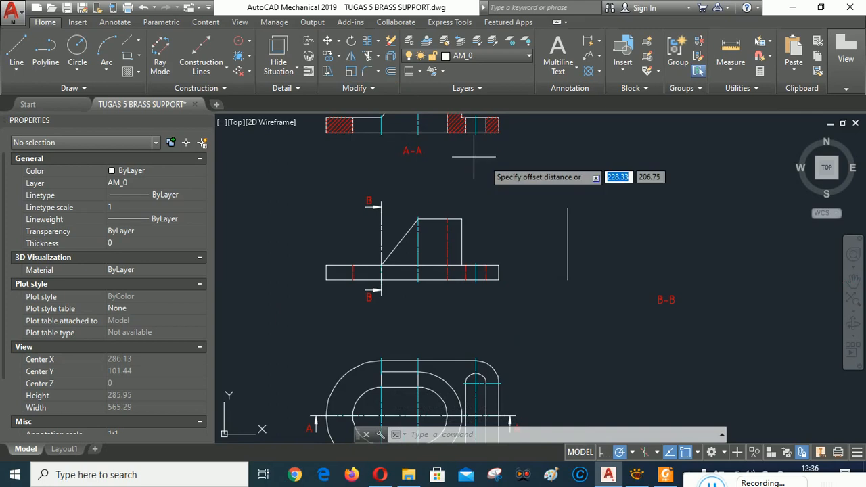
key(Return)
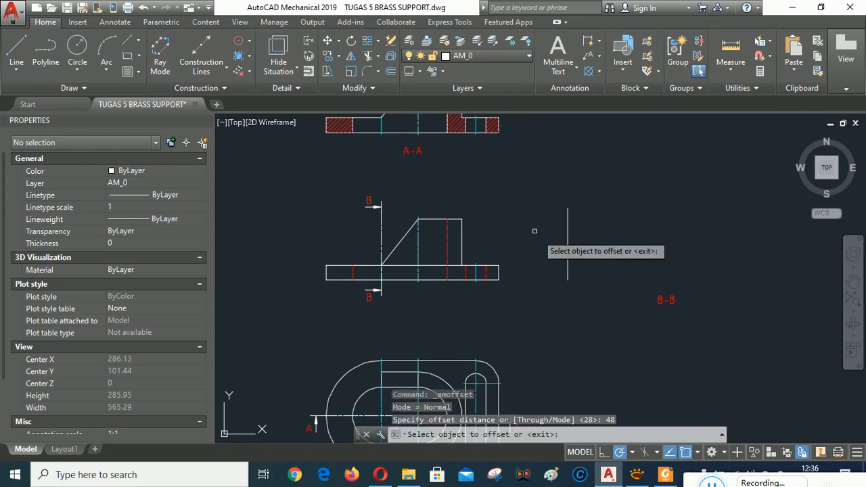
click(567, 244)
click(660, 254)
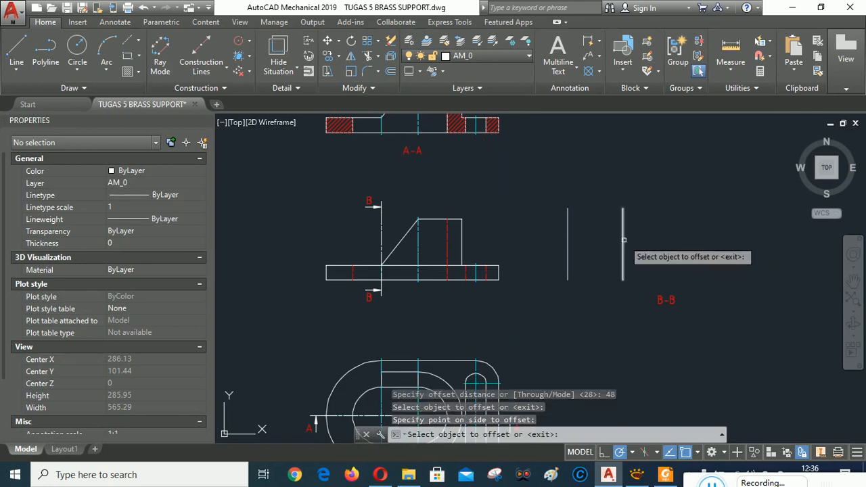
click(622, 240)
click(724, 230)
key(Return)
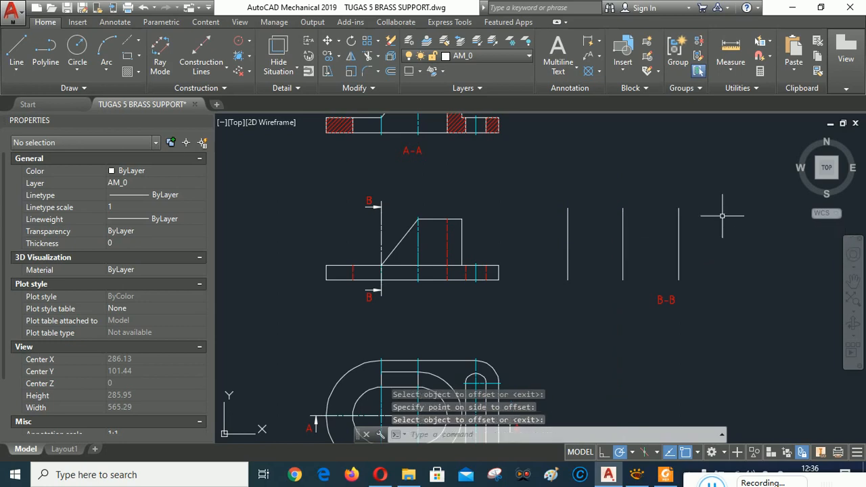
Step: Draw a horizontal line from the base's lower right corner to the lower end of the farthest vertical line
scroll(609, 264, up, 2)
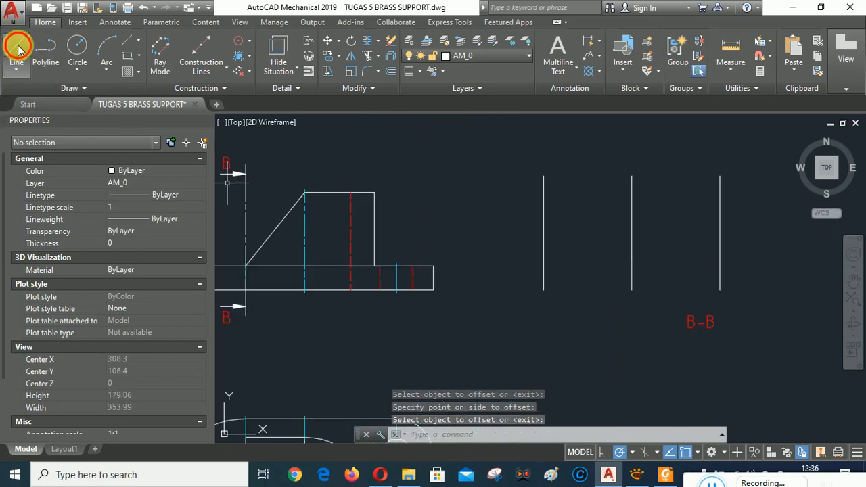
text(l)
key(Return)
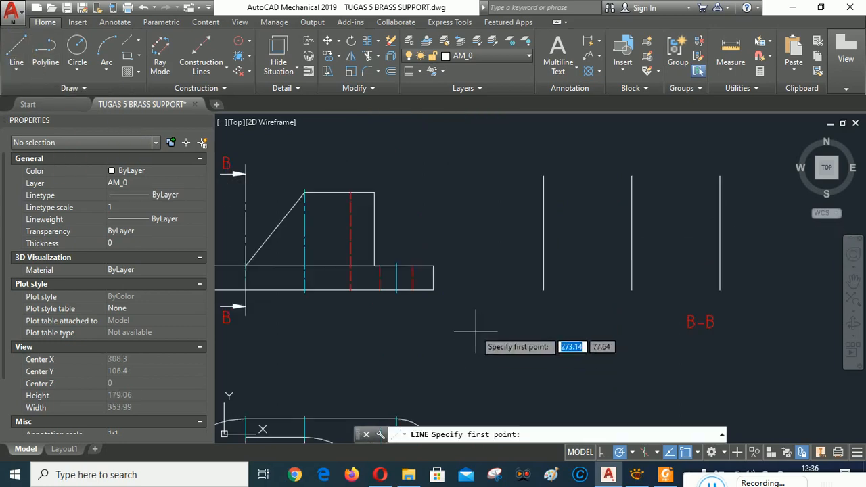
click(434, 290)
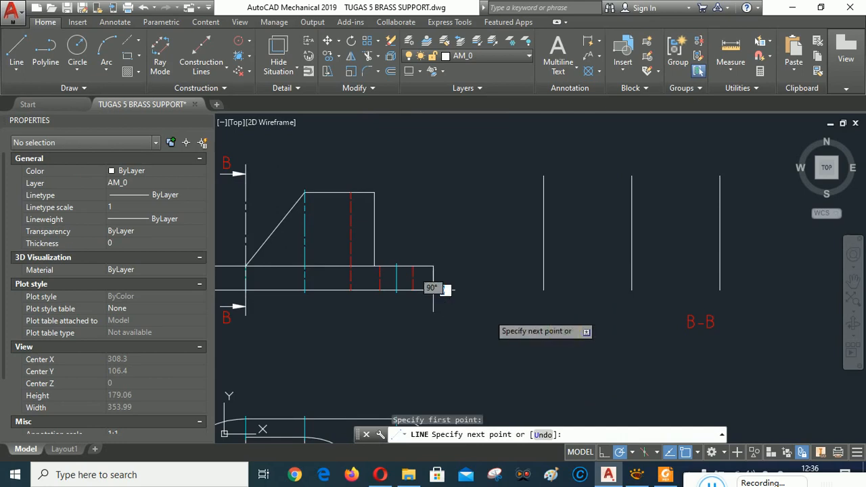
click(719, 290)
right_click(667, 181)
click(698, 189)
Step: Project the upright's top right corner horizontally to the farthest vertical line, ending perpendicular to it
right_click(667, 145)
click(683, 148)
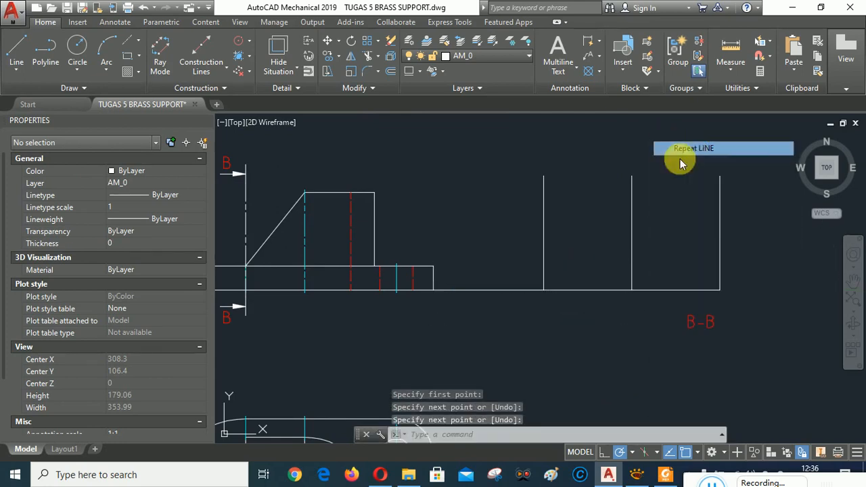
click(374, 194)
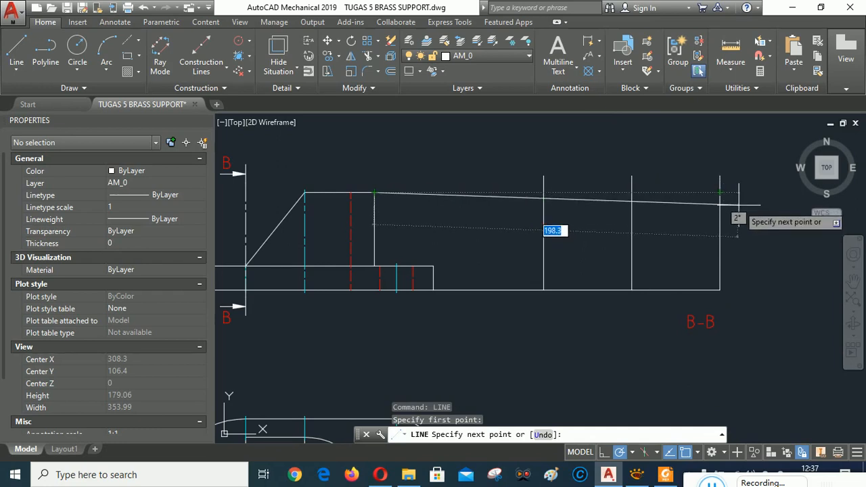
key(F8)
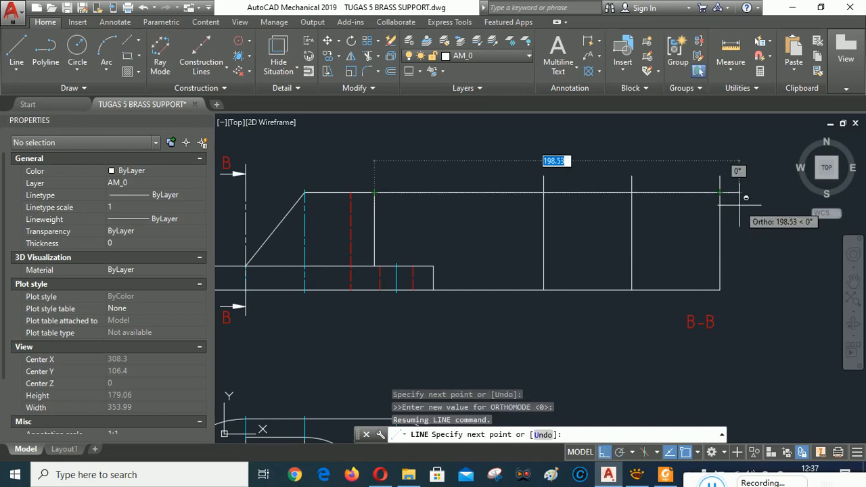
shift+right_click(739, 206)
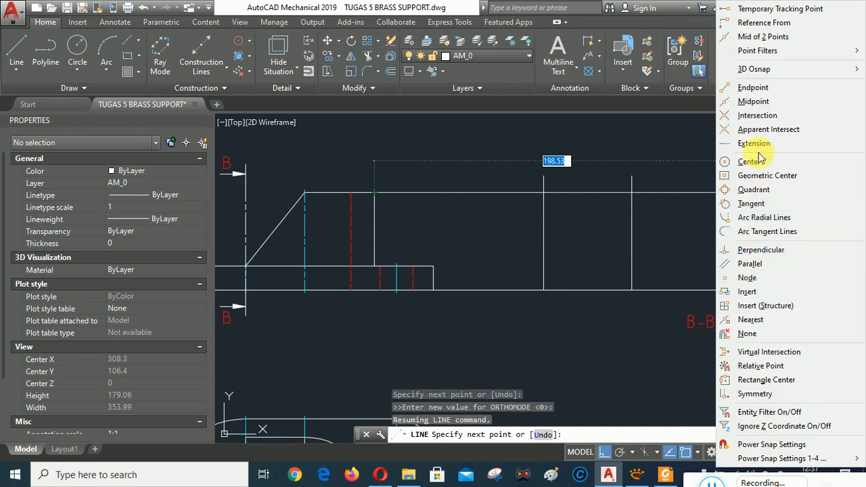
click(757, 250)
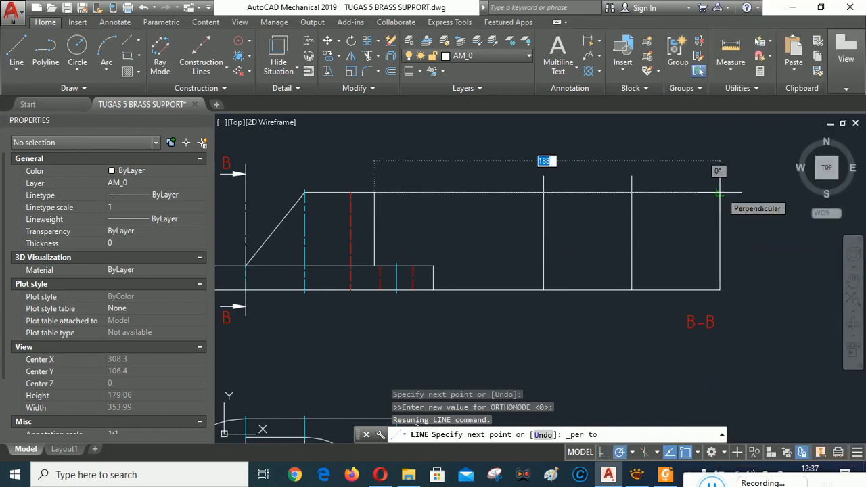
click(720, 161)
right_click(765, 243)
click(788, 252)
Step: Project the base's upper right corner with a horizontal line to the farthest vertical line
right_click(416, 163)
click(450, 171)
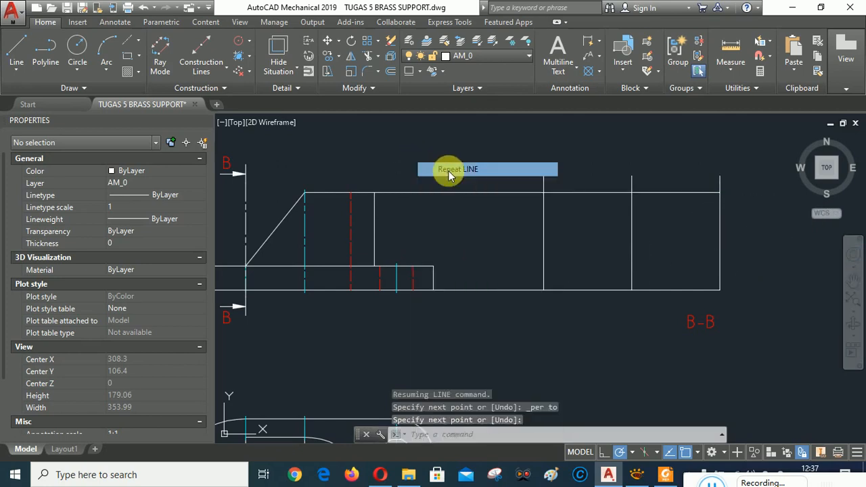
click(433, 266)
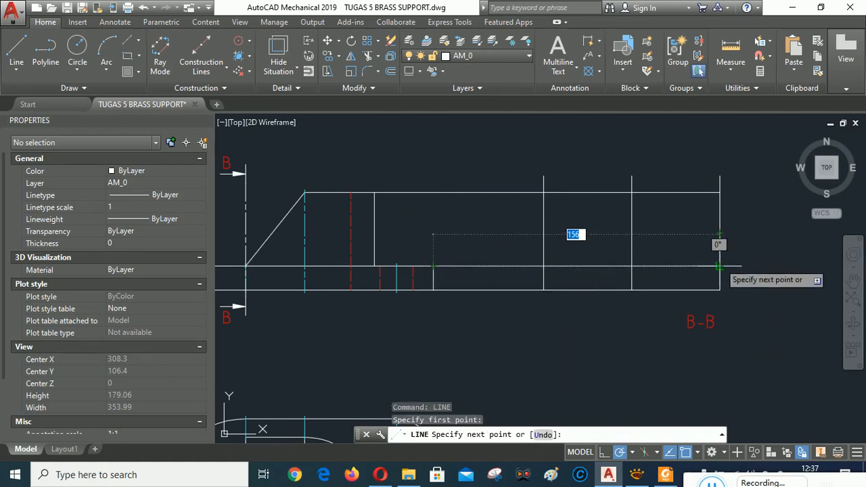
right_click(590, 229)
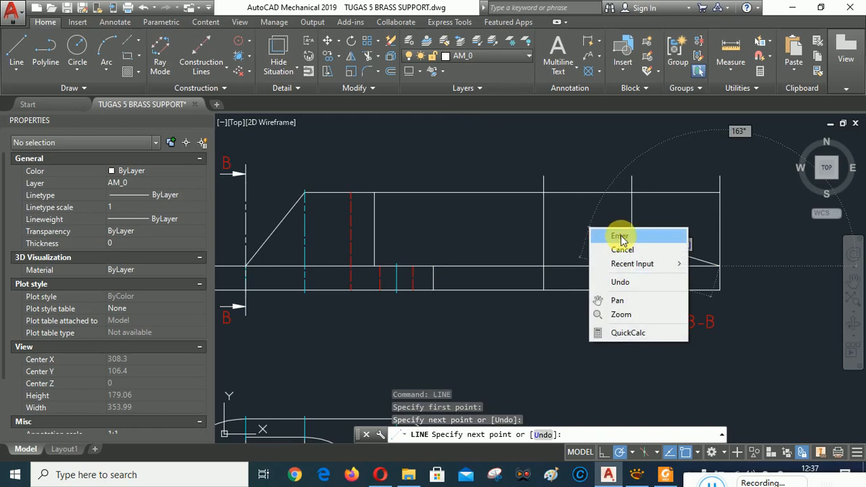
click(619, 236)
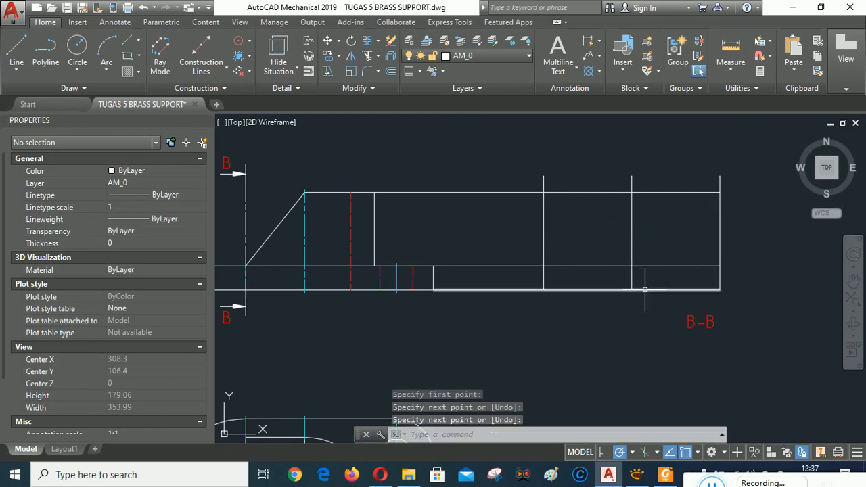
click(352, 58)
click(544, 237)
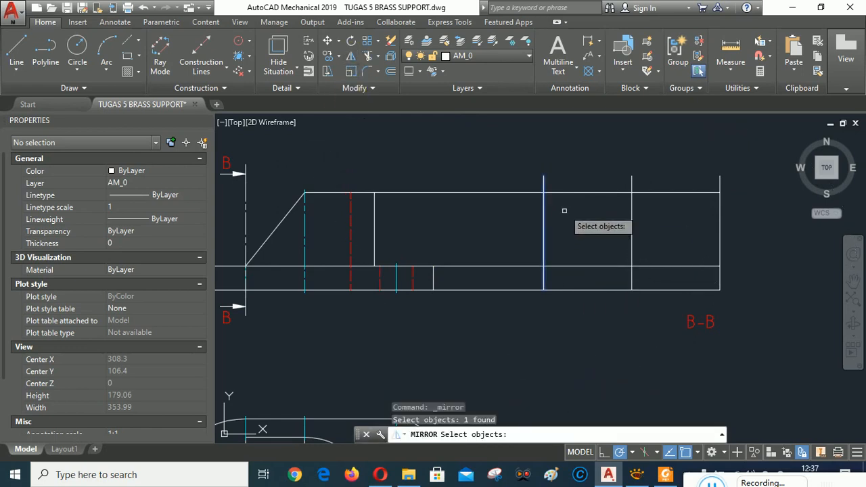
click(577, 193)
key(Return)
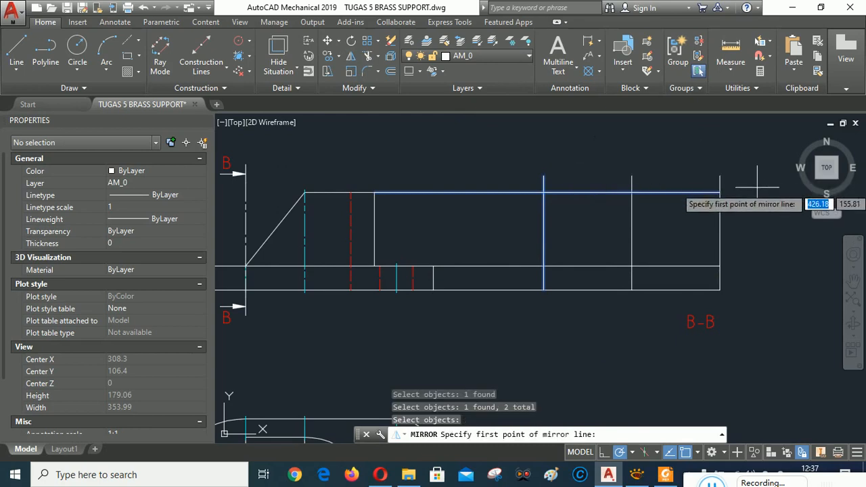
click(683, 180)
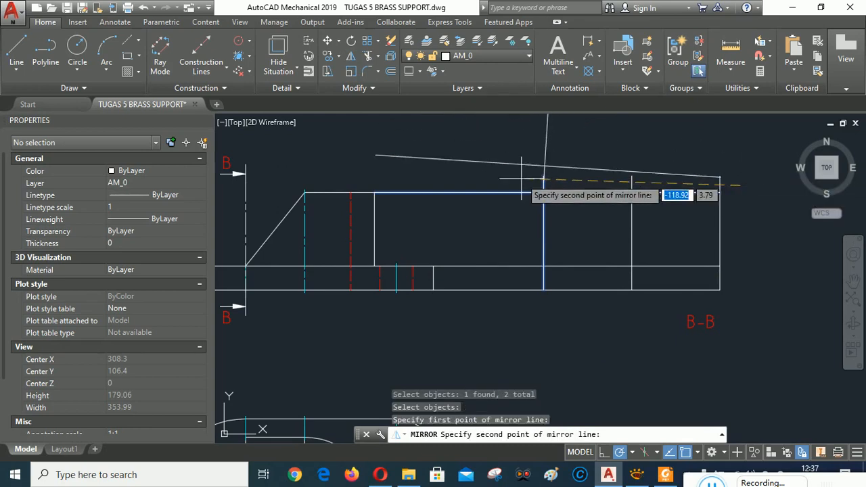
key(Escape)
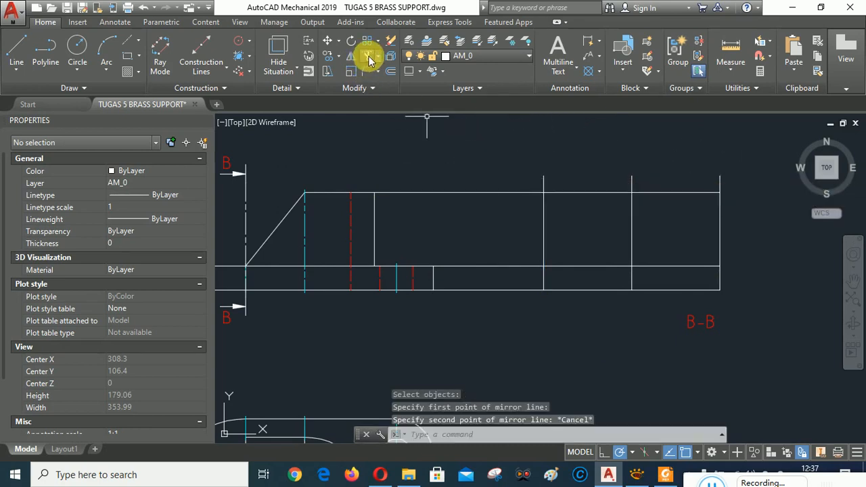
Step: Trim the overhanging upper ends of the three vertical lines in view B-B back to the top horizontal line
text(tr)
key(Return)
click(544, 237)
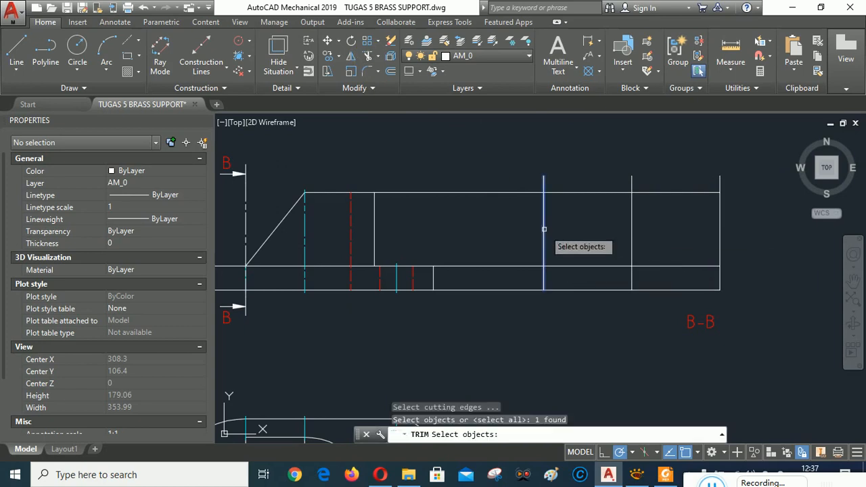
click(567, 193)
key(Return)
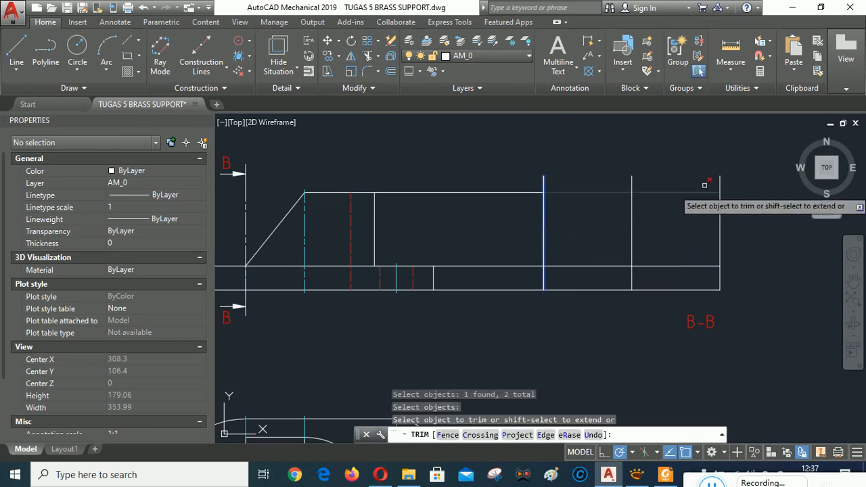
click(732, 183)
click(522, 173)
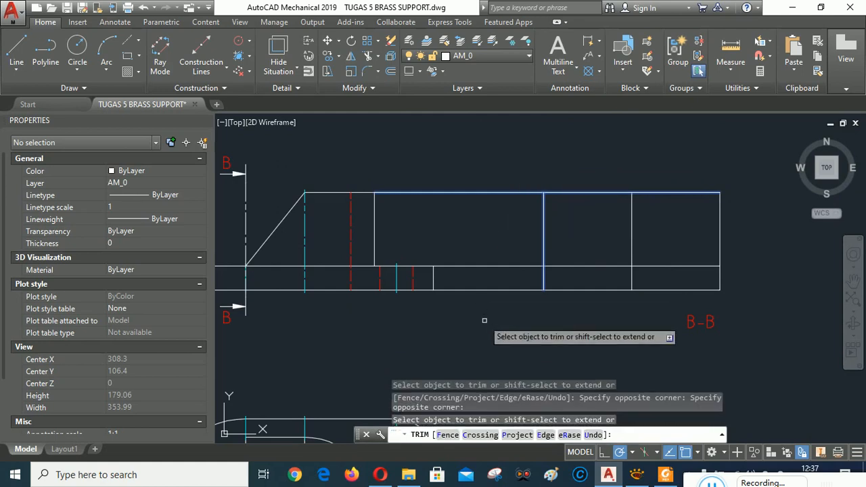
Step: Trim away the three horizontal projection lines between the front view and view B-B's left vertical edge
click(513, 313)
click(441, 187)
right_click(470, 166)
click(511, 174)
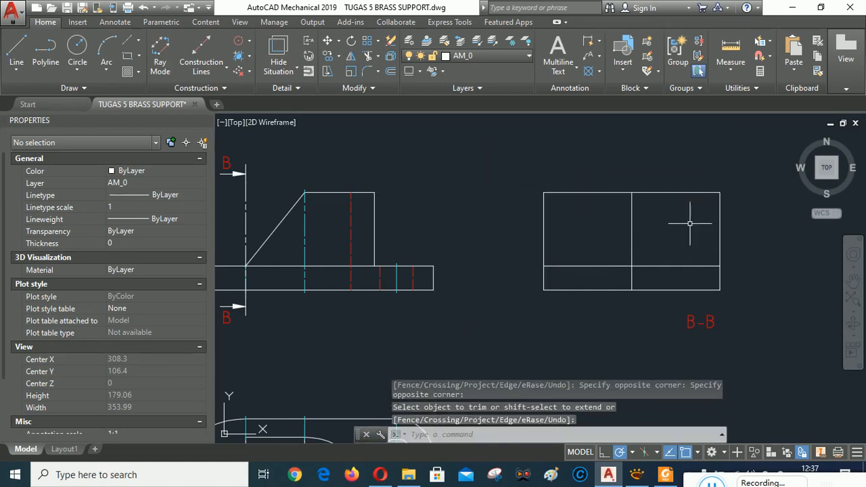
Step: Offset view B-B's central vertical line by 25 to both the right and the left
middle_drag(699, 230, 732, 164)
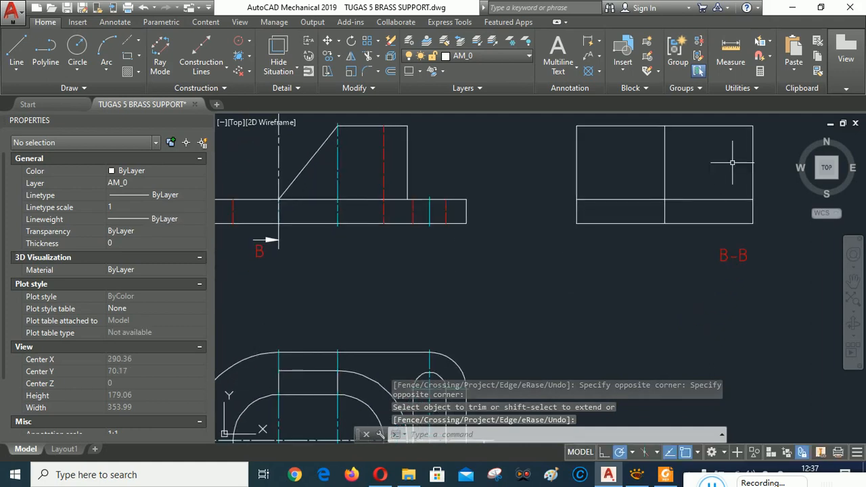
mouse_move(616, 309)
middle_down()
mouse_move(624, 211)
mouse_move(721, 165)
mouse_move(712, 182)
mouse_move(685, 190)
middle_up()
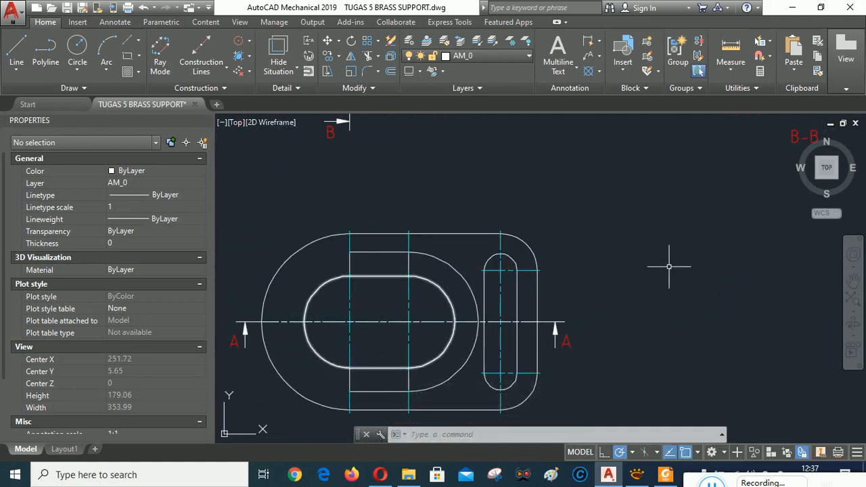
middle_drag(727, 230, 540, 369)
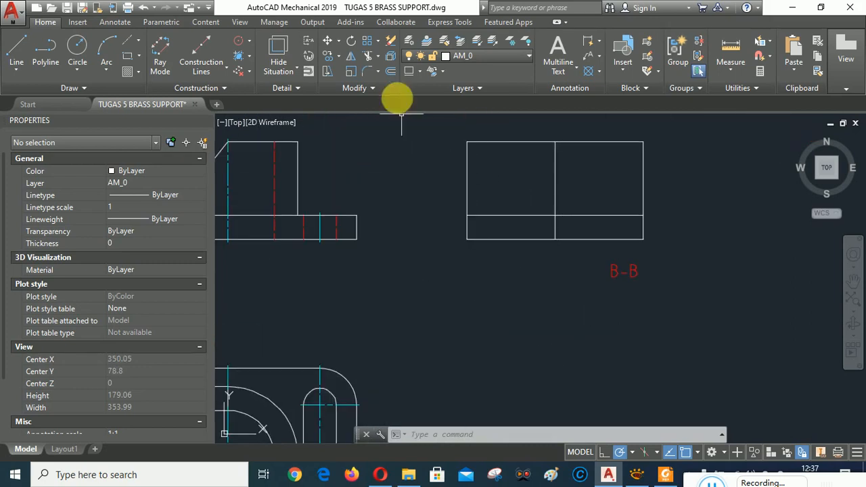
click(392, 72)
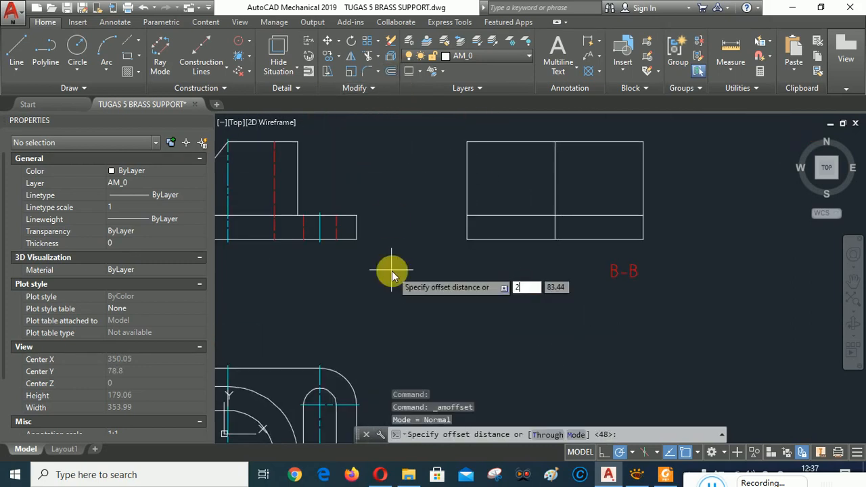
key(Return)
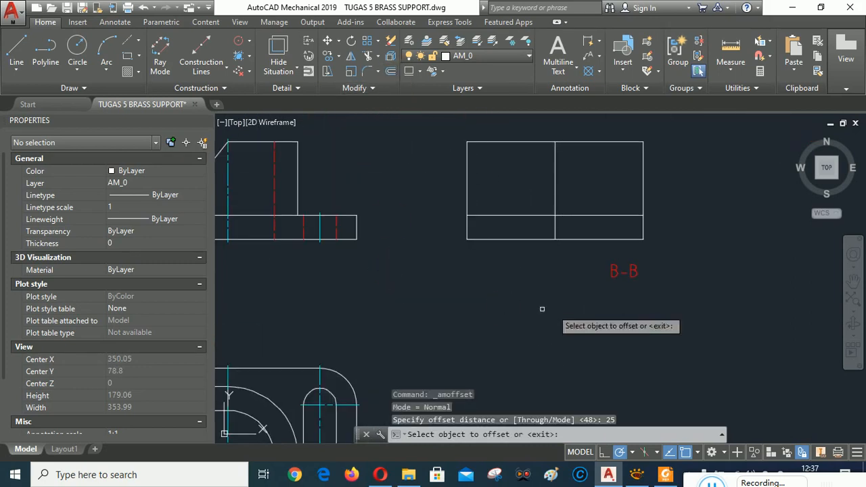
click(555, 193)
click(602, 189)
click(556, 199)
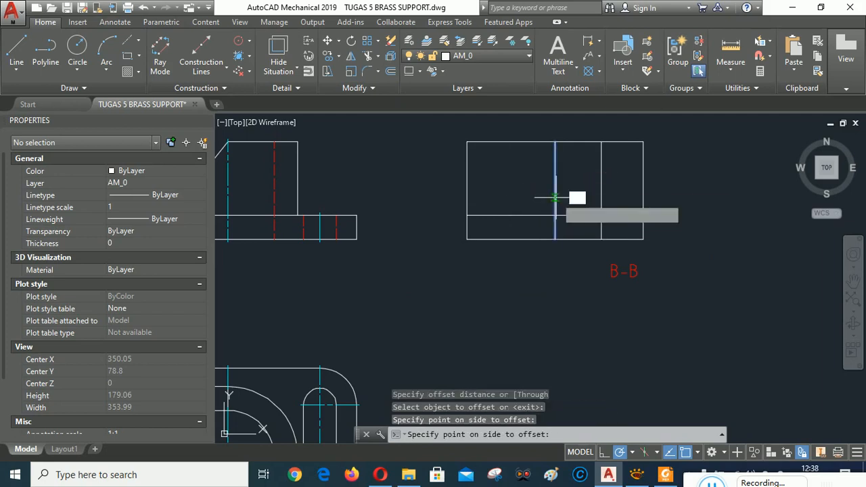
click(518, 197)
middle_drag(450, 291, 649, 194)
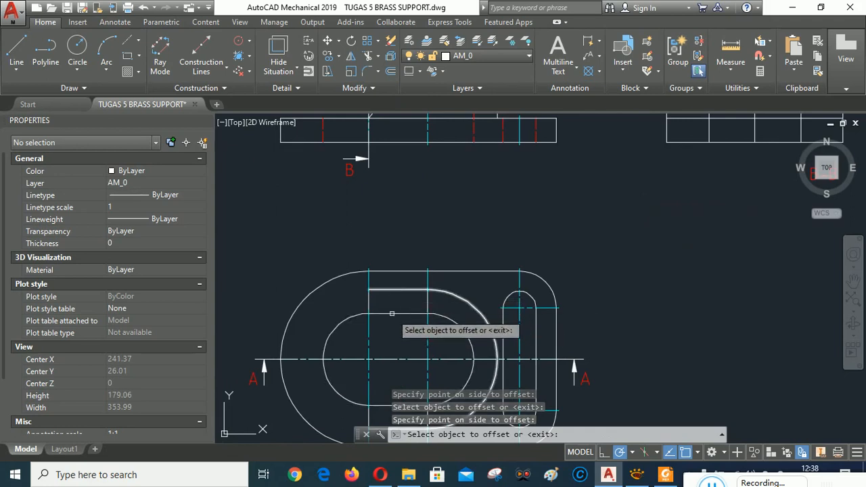
middle_drag(645, 239, 448, 348)
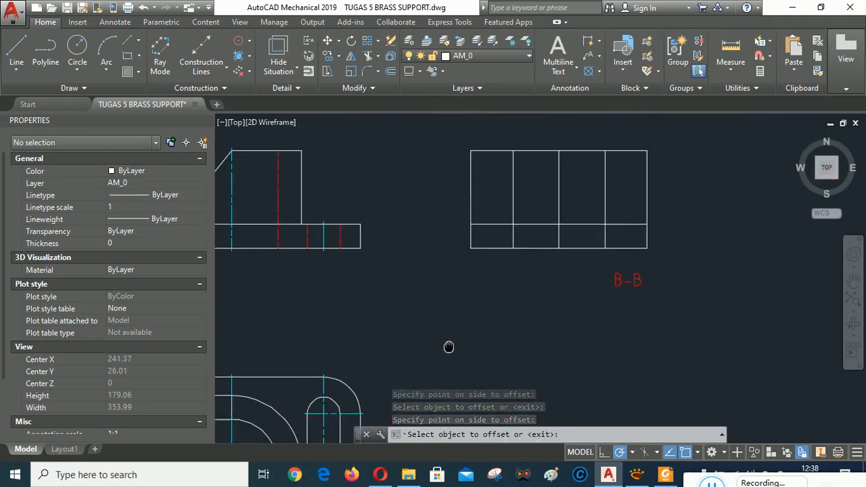
key(Return)
Step: Offset the two lines flanking the centre of view B-B outward by 13 on each side
right_click(676, 155)
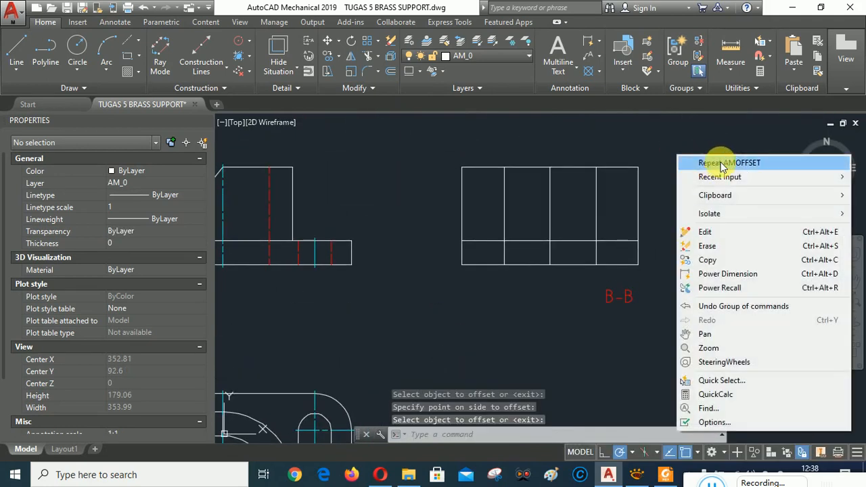
click(722, 163)
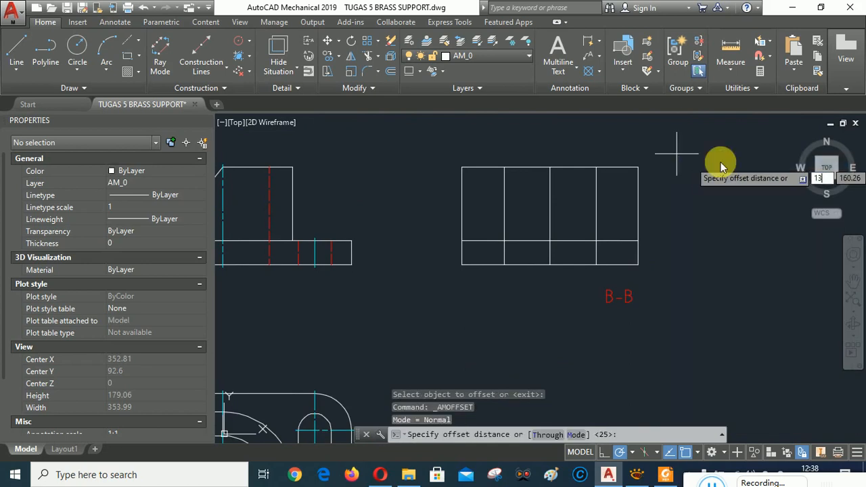
key(Return)
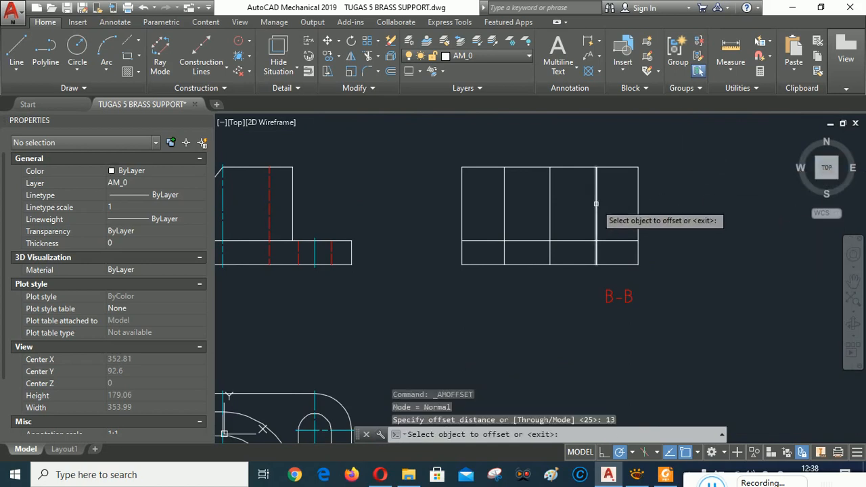
click(596, 203)
click(605, 188)
click(504, 223)
click(482, 212)
key(Return)
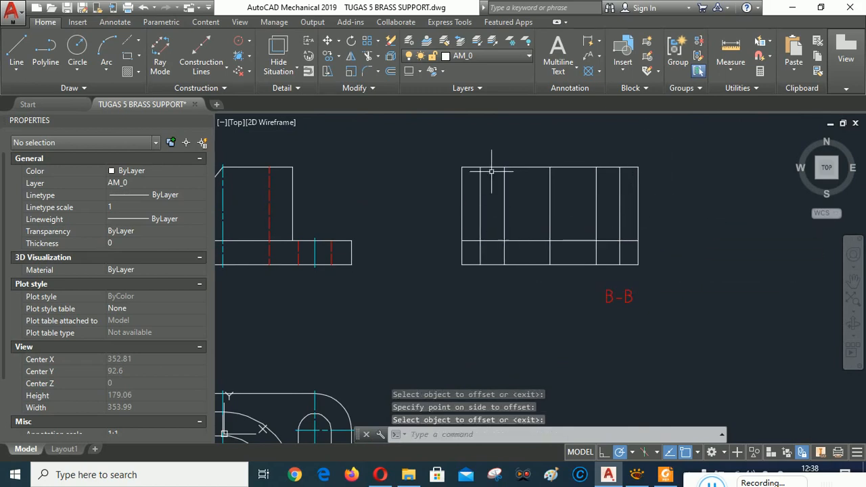
Step: Trim the upper corners of view B-B outside the outermost offset lines, down to the base's top edge on both sides
click(368, 59)
click(627, 247)
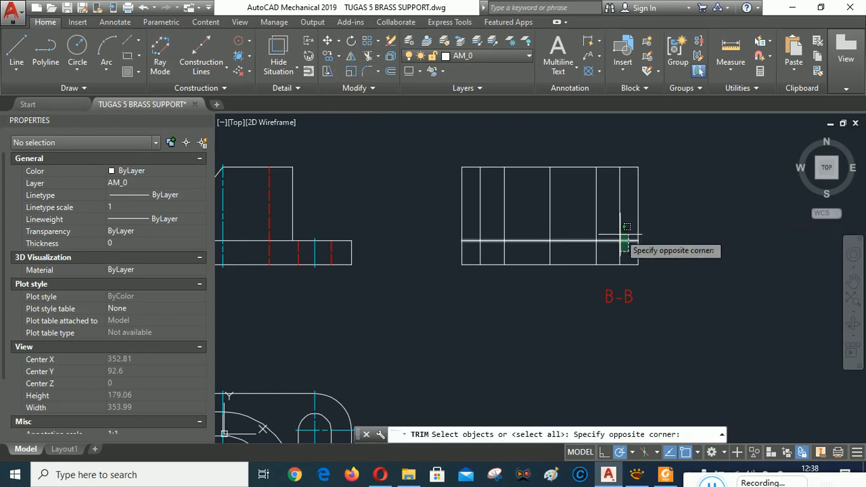
click(615, 228)
click(481, 227)
key(Return)
click(653, 226)
click(628, 165)
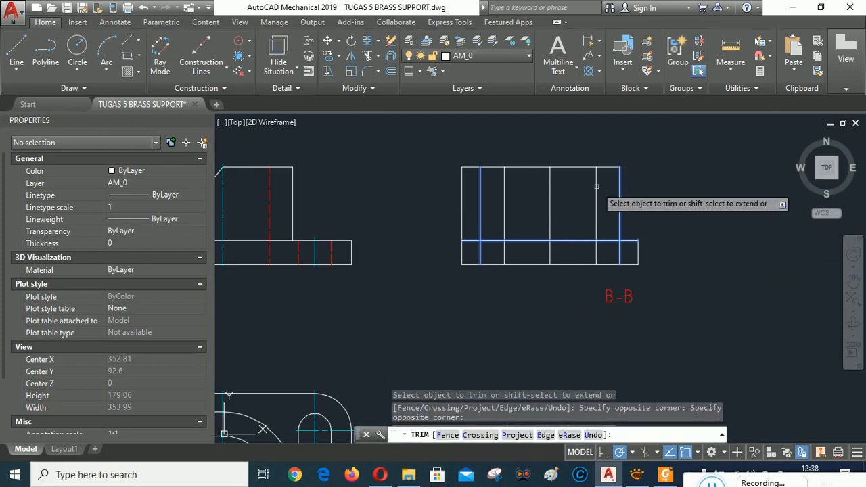
click(472, 223)
click(455, 159)
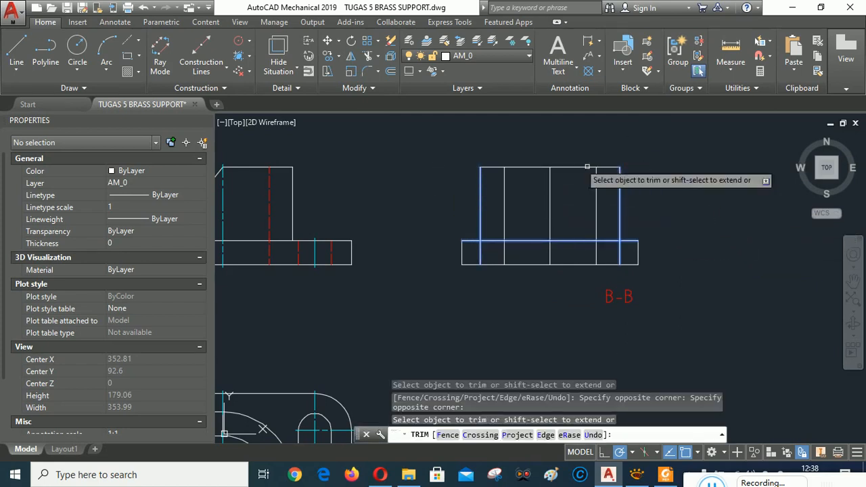
right_click(707, 183)
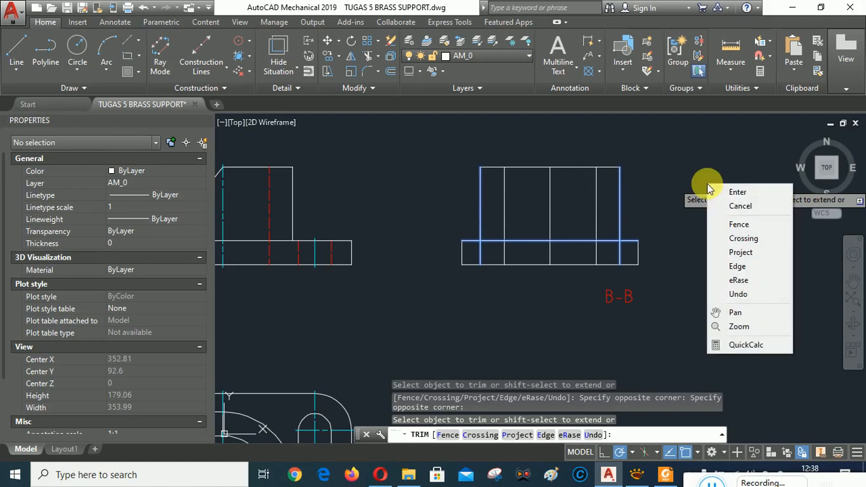
click(722, 194)
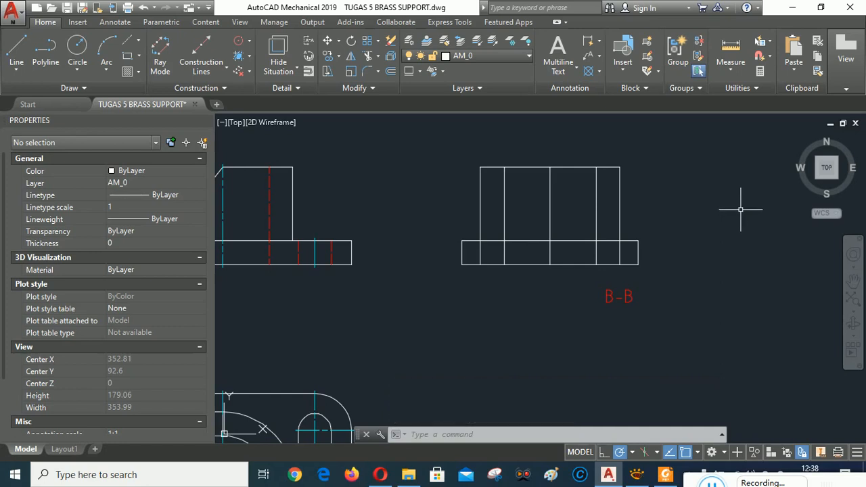
Step: Trim the base's top edge between the two inner offset lines and remove the outer offset lines' portions inside the base
scroll(538, 236, up, 2)
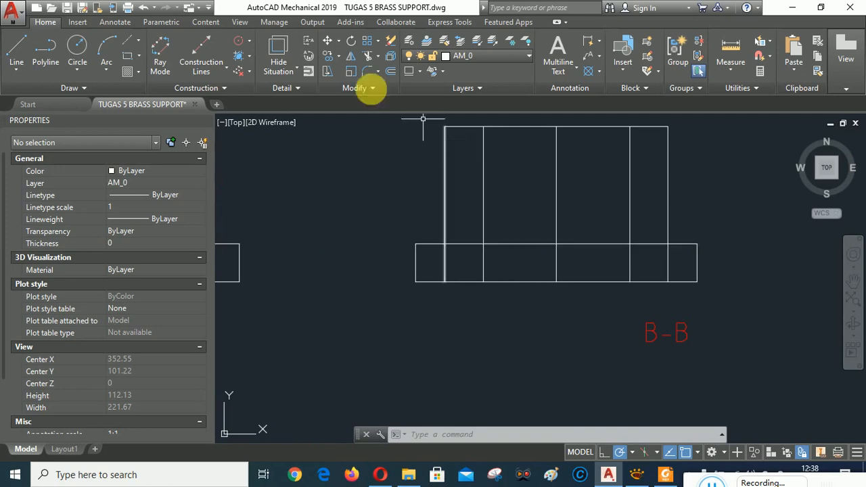
click(369, 58)
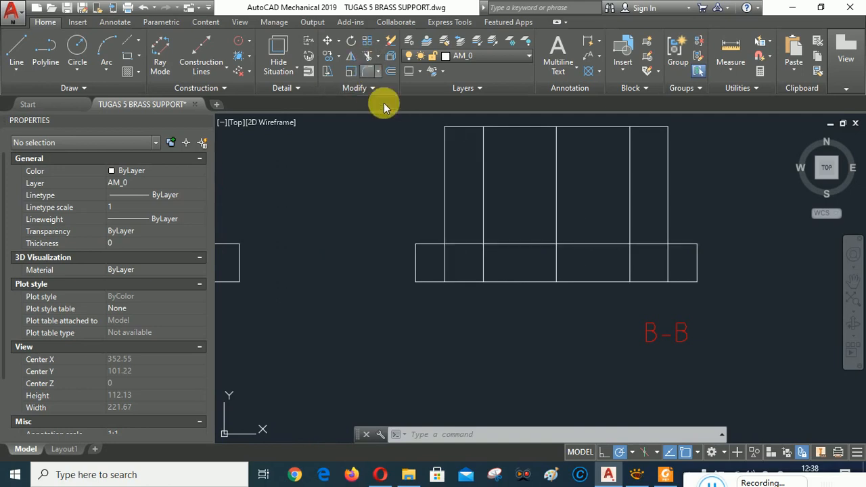
click(482, 220)
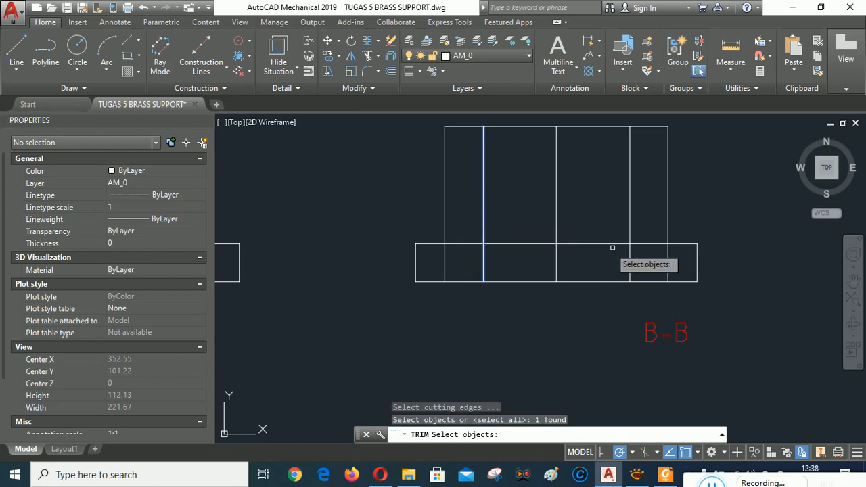
click(630, 231)
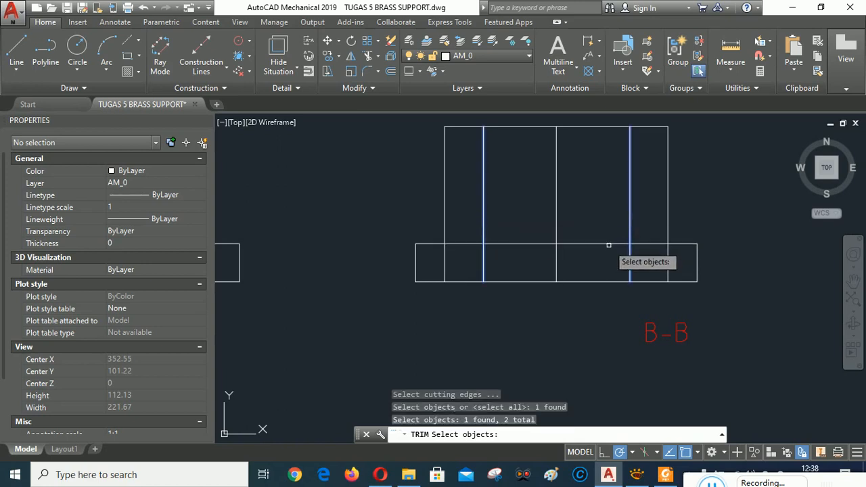
click(609, 244)
key(Return)
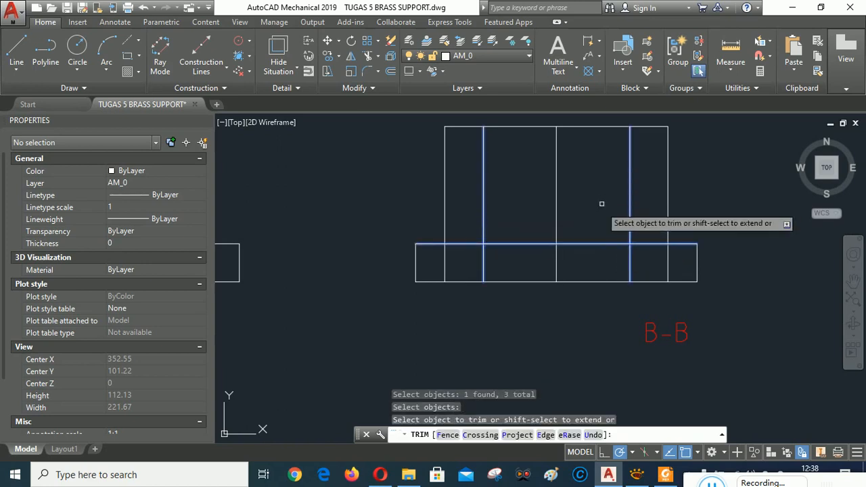
click(598, 243)
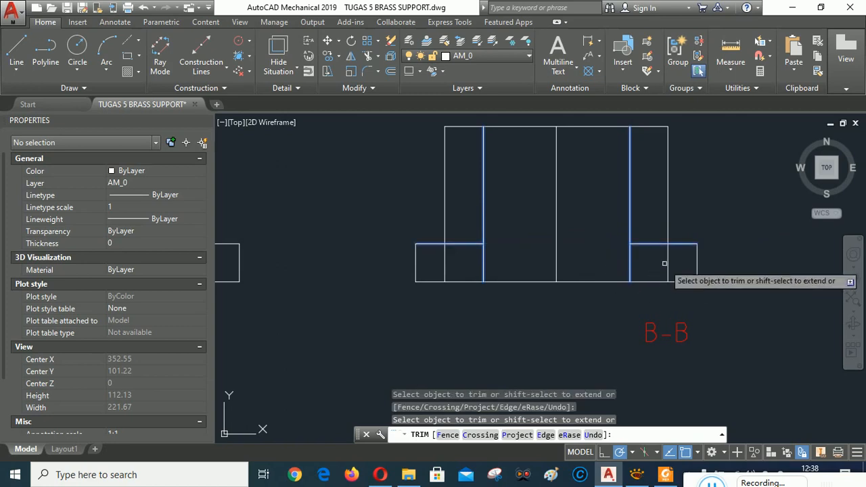
click(668, 263)
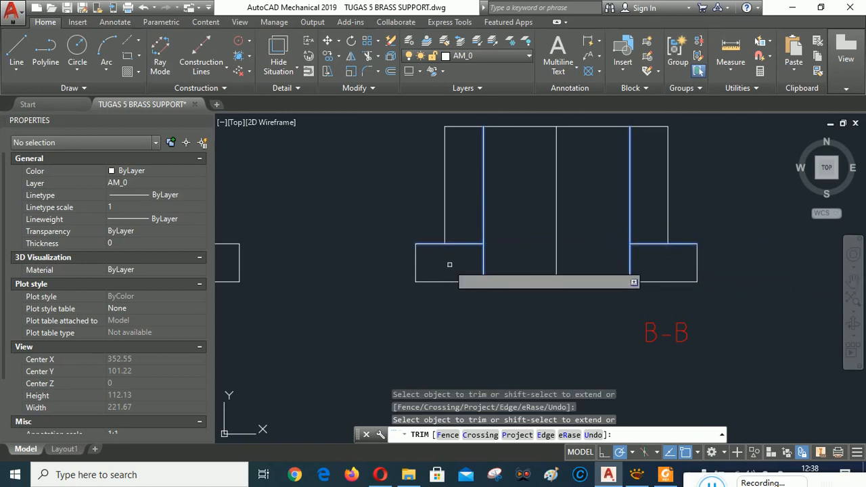
right_click(534, 195)
click(550, 199)
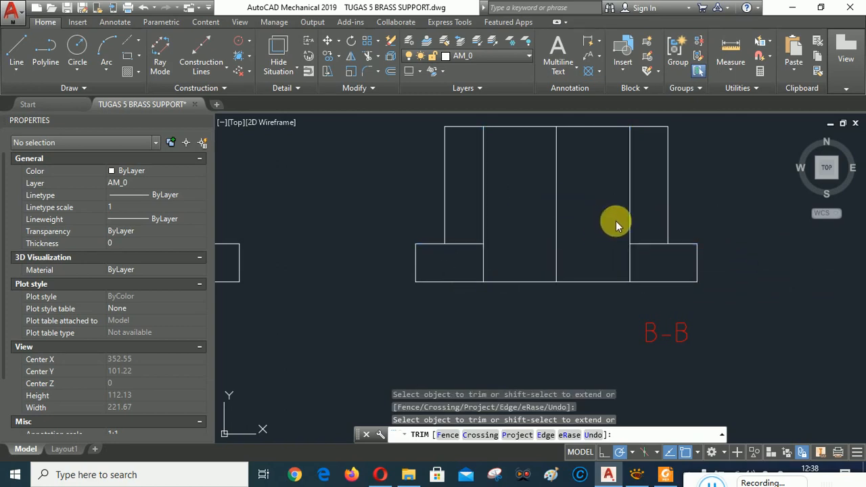
Step: Hatch the left base region of view B-B with the 45-degree section pattern
scroll(617, 226, down, 6)
scroll(602, 224, up, 5)
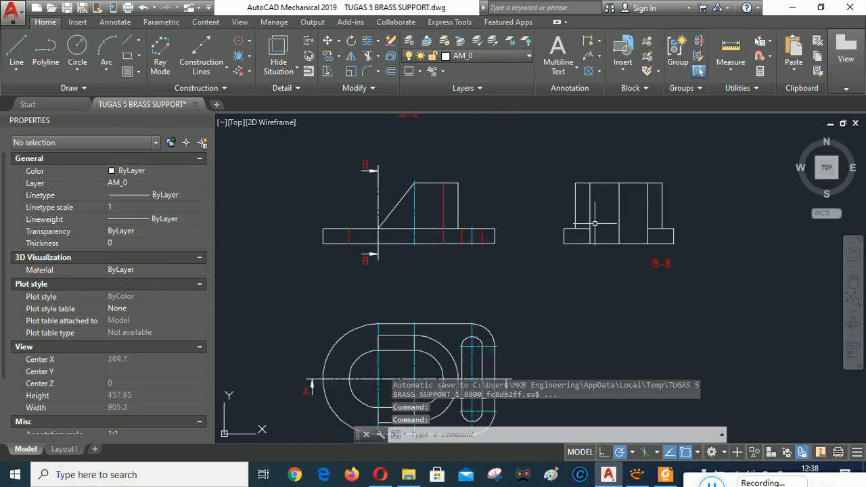
mouse_move(642, 205)
middle_down()
mouse_move(657, 213)
mouse_move(741, 120)
middle_up()
middle_drag(349, 315, 347, 412)
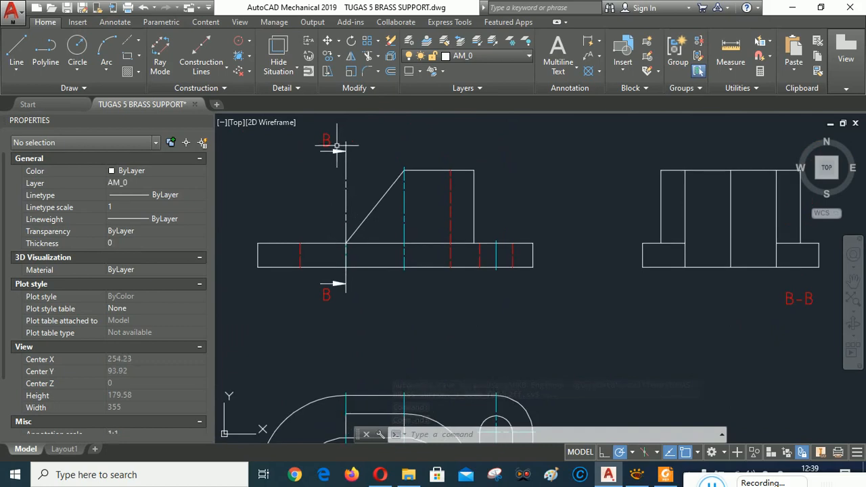
middle_drag(402, 363, 402, 166)
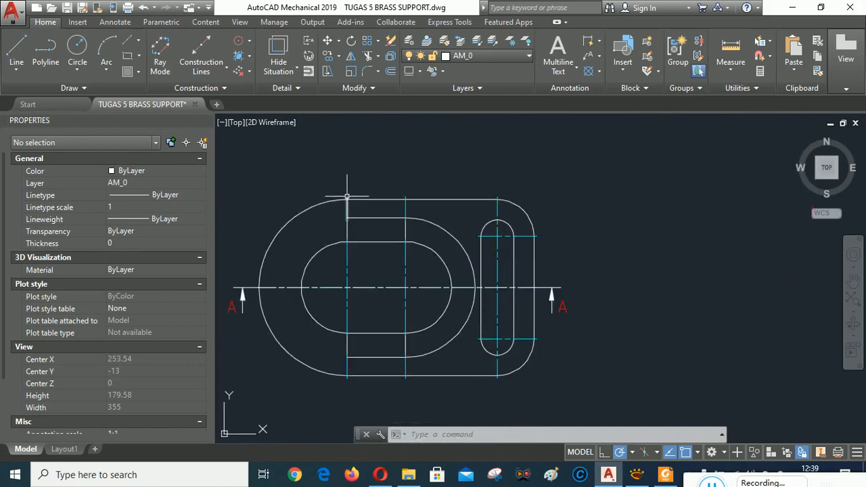
middle_drag(705, 214, 405, 438)
scroll(406, 328, up, 3)
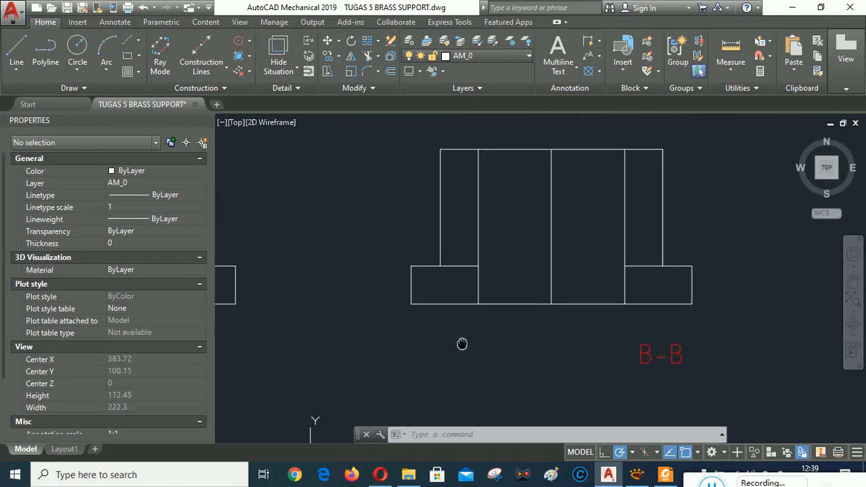
click(126, 79)
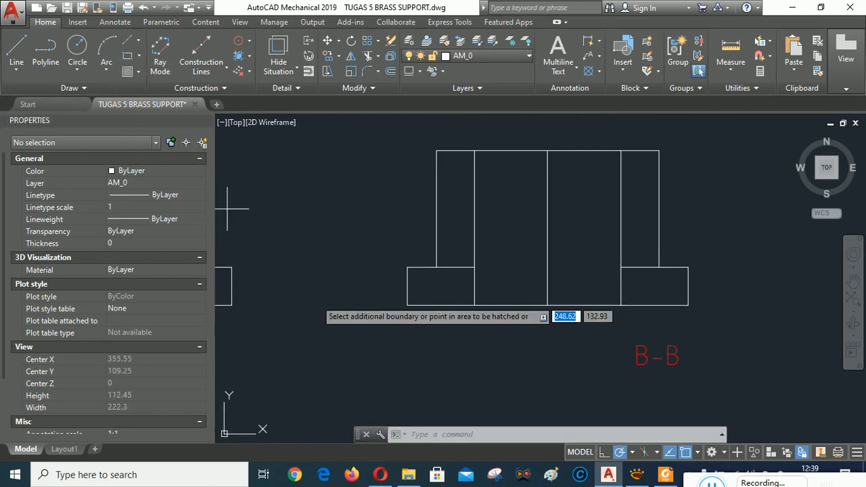
click(441, 290)
key(Return)
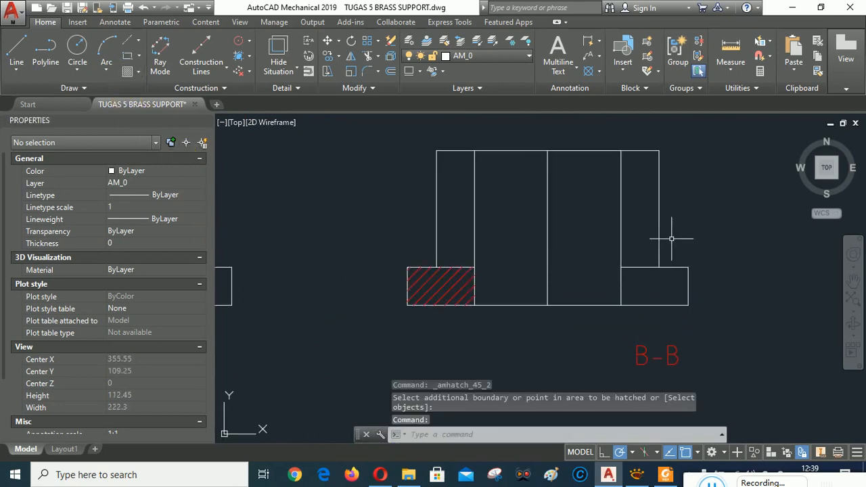
Step: Hatch the right base region of view B-B with the same 45-degree section pattern
right_click(692, 188)
click(751, 195)
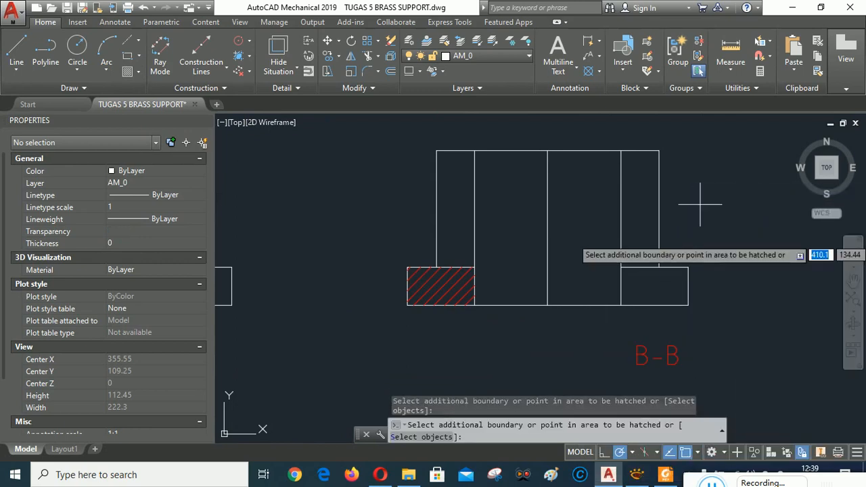
click(656, 287)
right_click(697, 253)
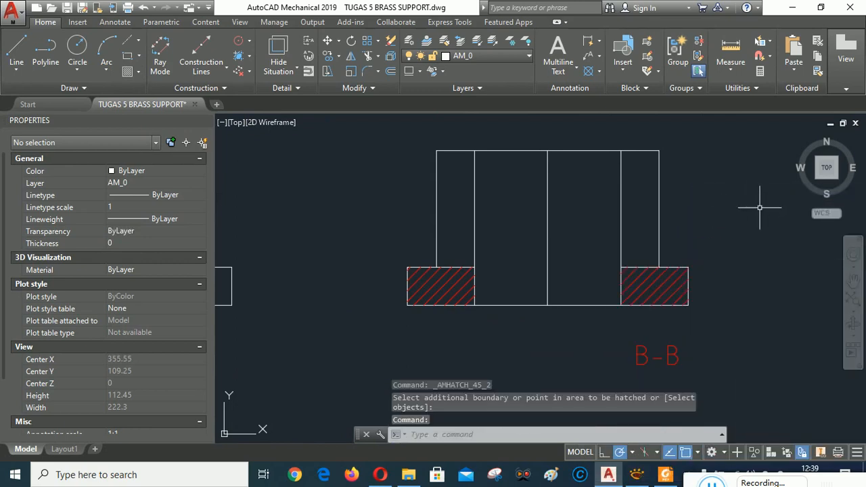
Step: Draw a centerline over the vertical middle line of view B-B, from its top edge to its bottom edge
middle_drag(741, 219, 726, 220)
middle_drag(703, 221, 711, 221)
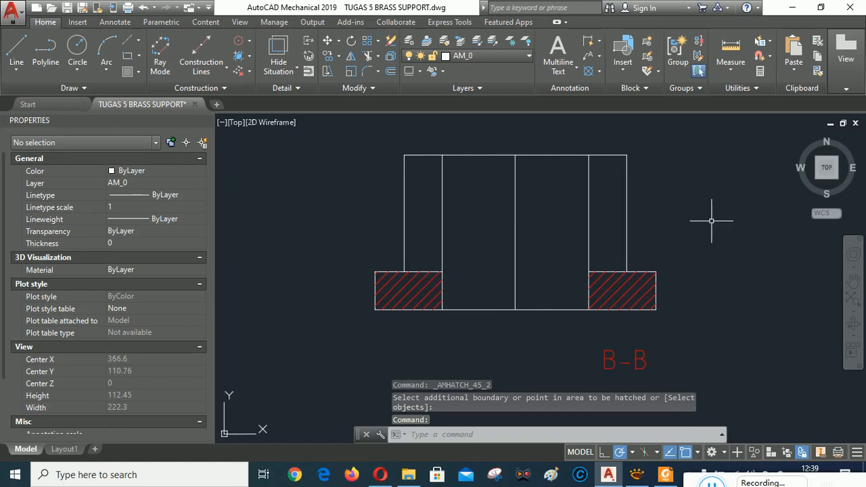
click(128, 38)
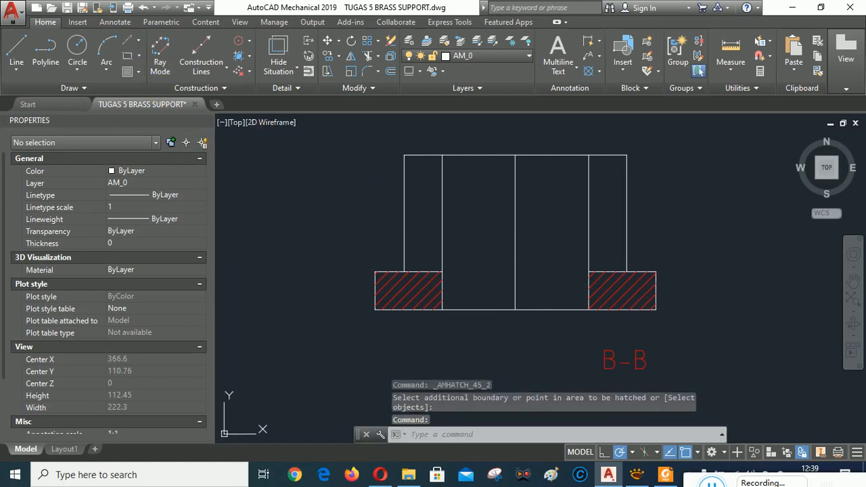
click(515, 155)
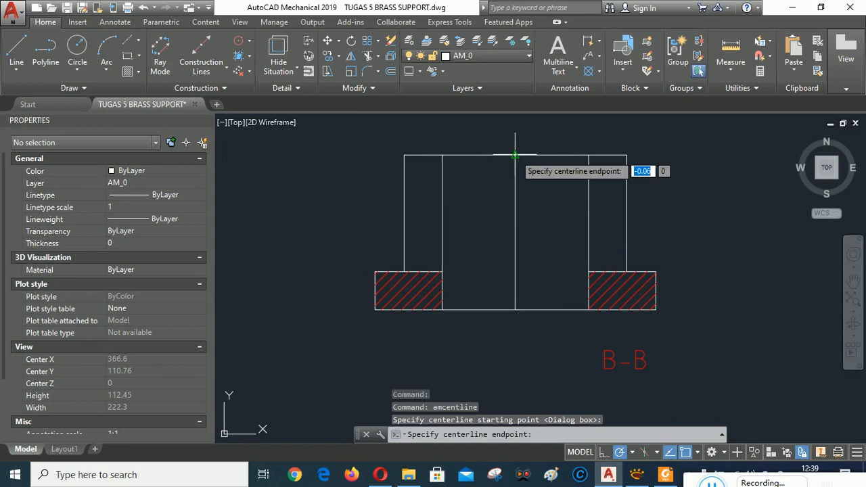
click(512, 306)
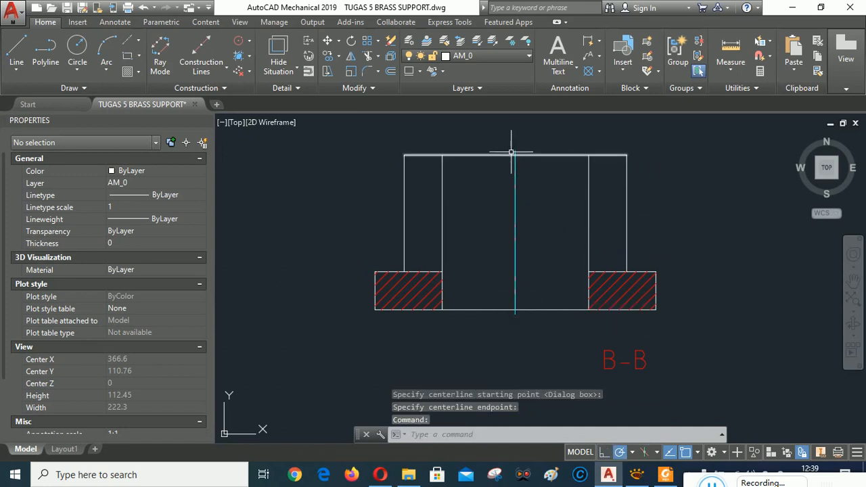
Step: Erase the solid vertical line lying under the new centerline in view B-B
scroll(509, 154, up, 2)
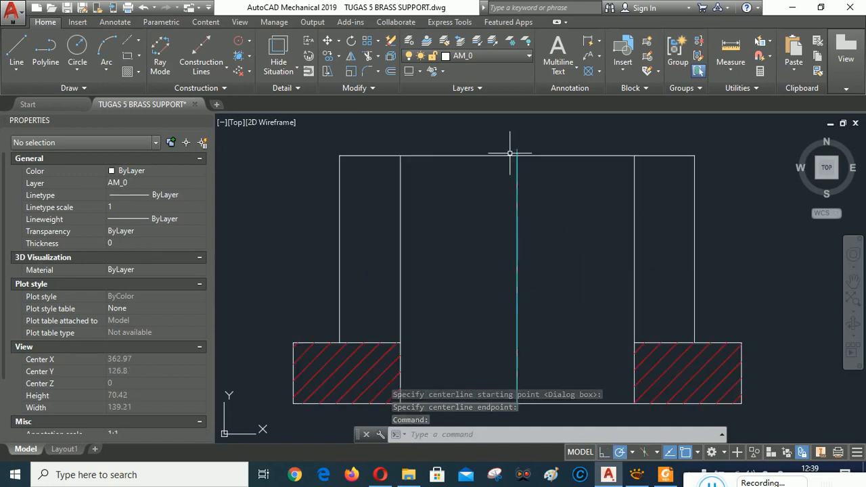
middle_drag(582, 251, 601, 242)
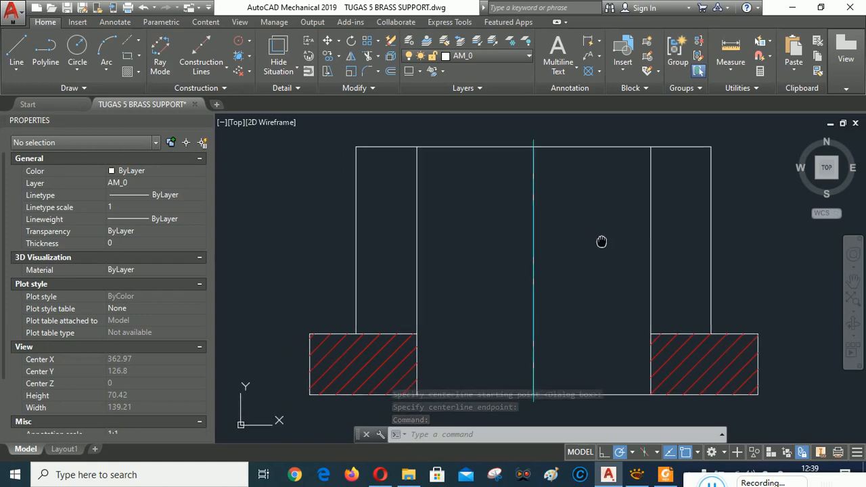
click(523, 144)
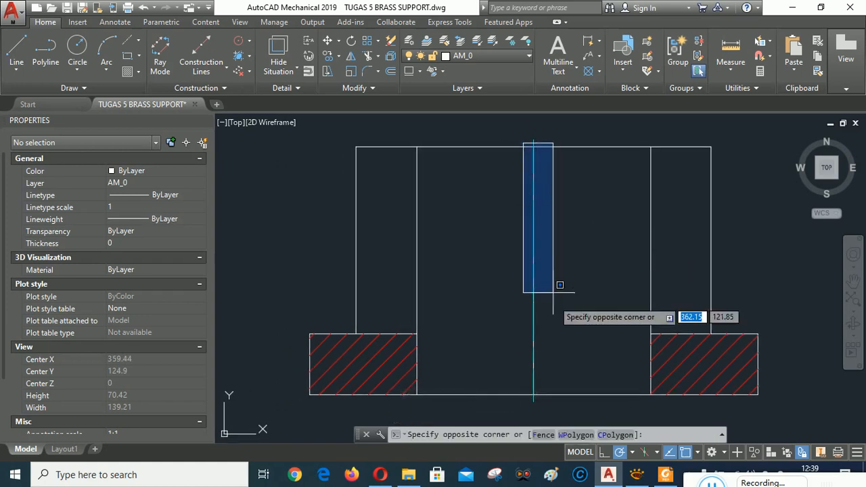
click(553, 386)
key(Delete)
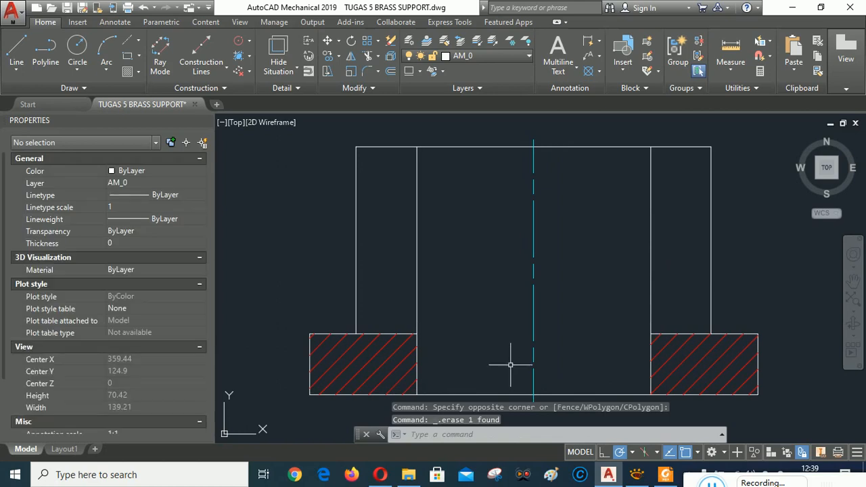
Step: Move the B-B section label directly below its view, aligned with the view's centerline
scroll(602, 278, down, 5)
scroll(625, 266, up, 4)
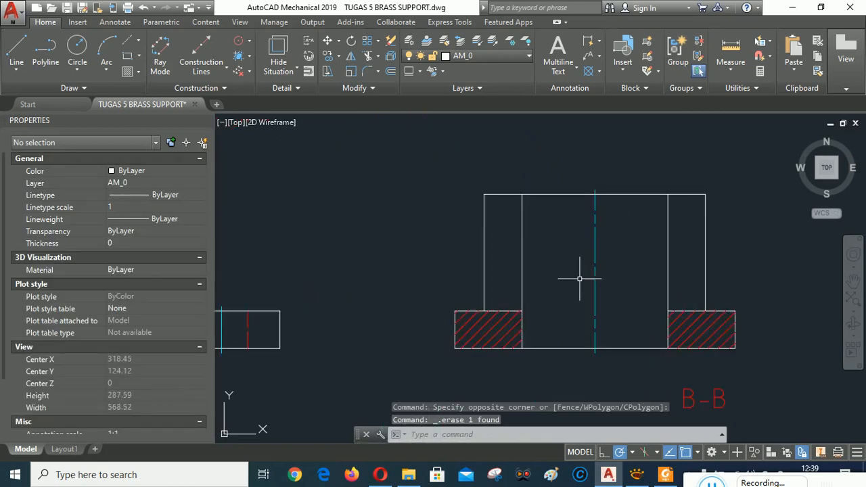
scroll(558, 277, down, 3)
mouse_move(483, 255)
middle_down()
mouse_move(508, 224)
mouse_move(517, 170)
mouse_move(480, 252)
middle_up()
scroll(593, 317, up, 4)
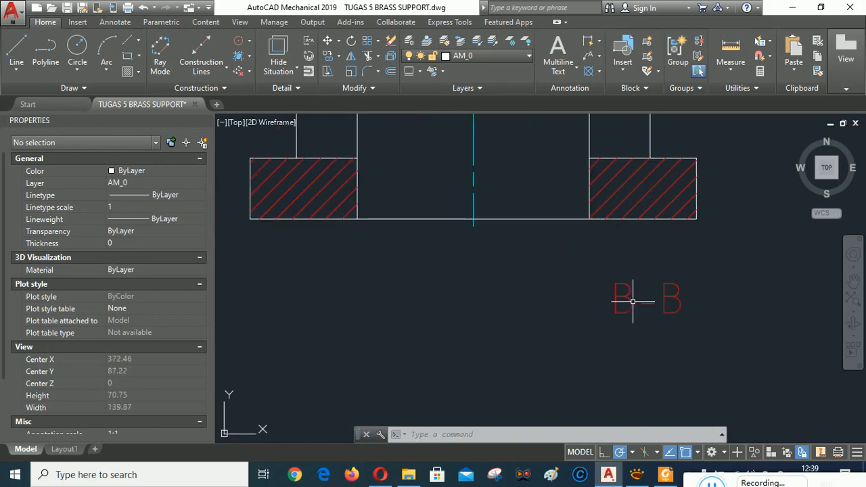
click(671, 301)
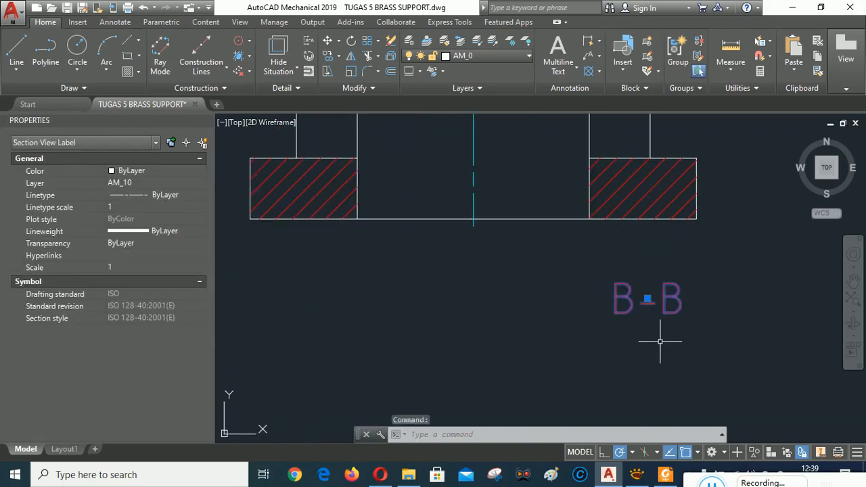
click(647, 299)
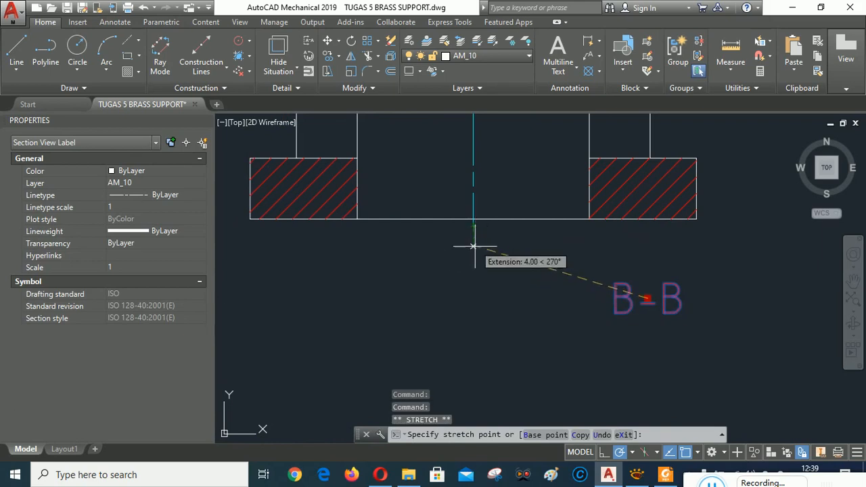
click(473, 284)
key(Escape)
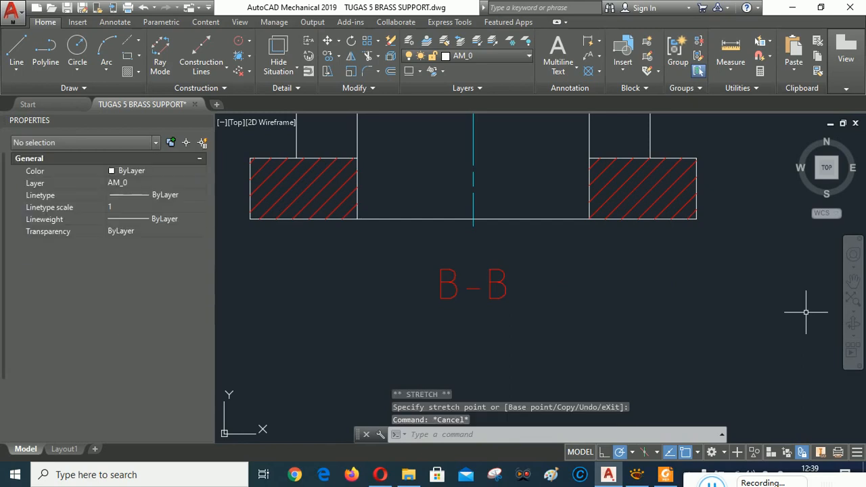
Step: Bring all the views into sight and save the drawing
scroll(806, 311, down, 5)
mouse_move(657, 257)
middle_down()
mouse_move(621, 313)
mouse_move(559, 239)
mouse_move(559, 294)
mouse_move(568, 289)
middle_up()
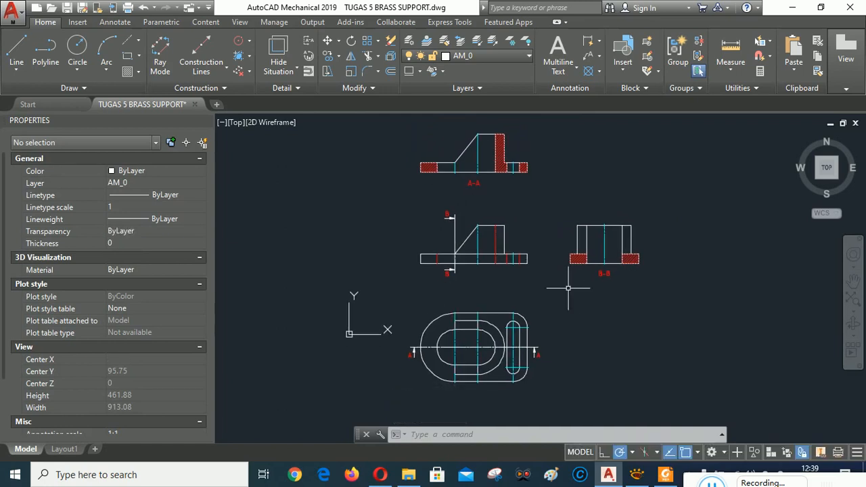
click(68, 12)
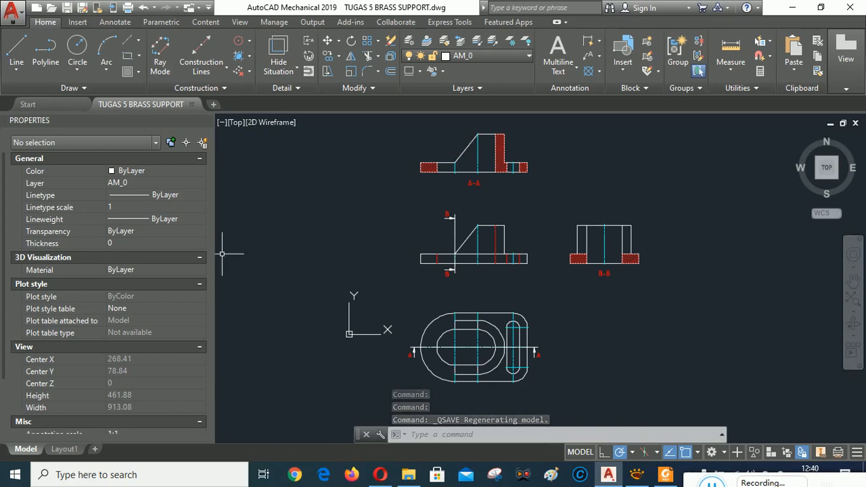
Step: In Layout1, create a rectangular viewport with MVIEW filling the sheet area between the revision table and the title block
click(65, 448)
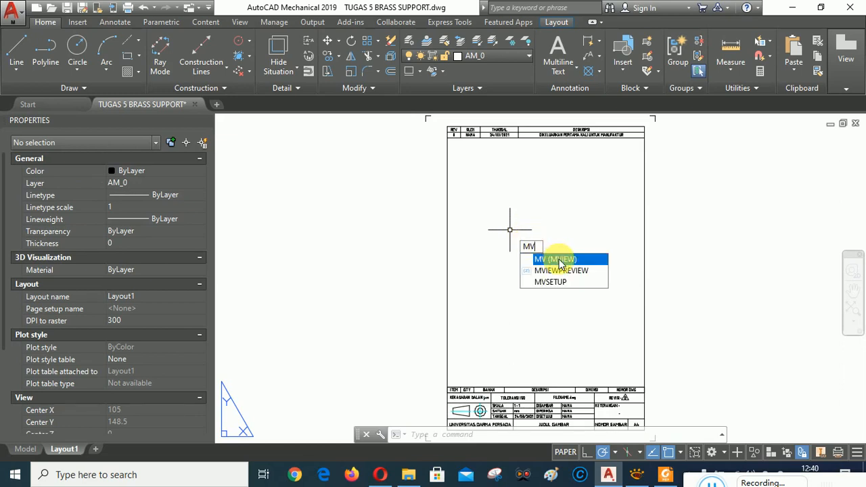
click(556, 260)
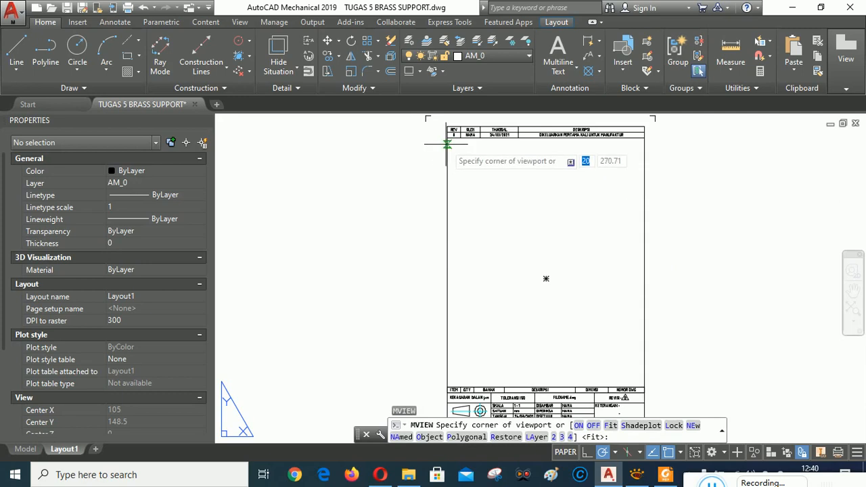
click(448, 138)
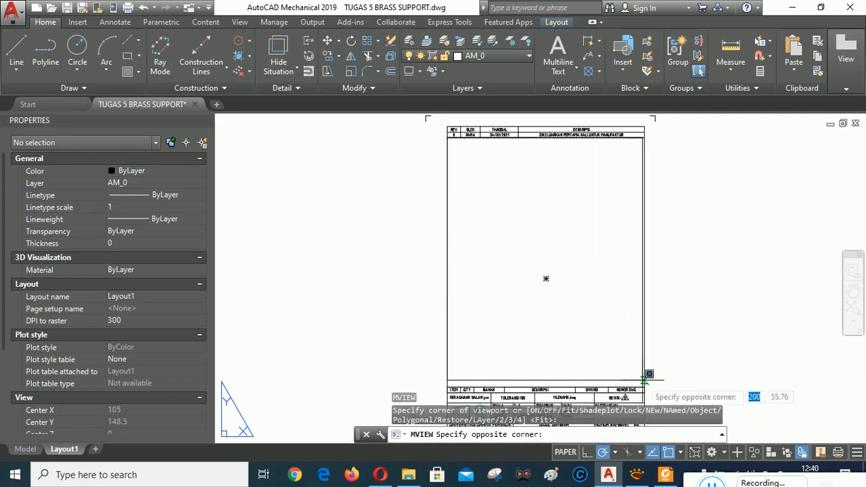
click(645, 383)
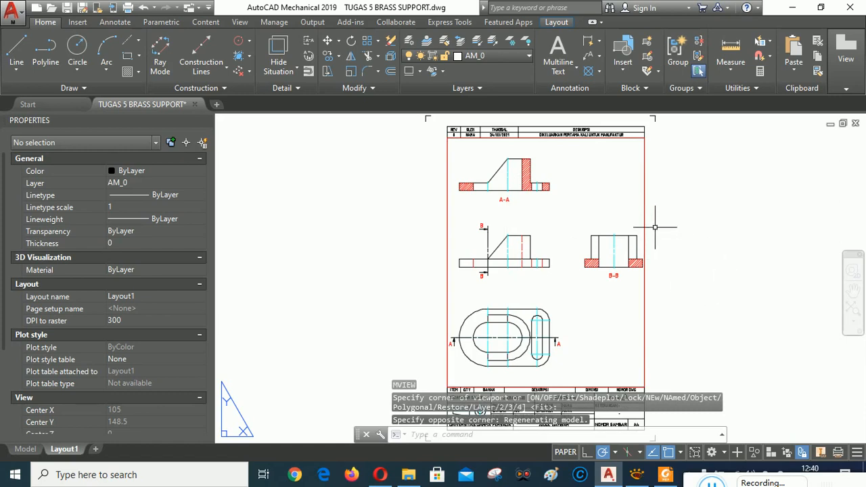
Step: Set the new viewport's scale to 1:2
click(644, 207)
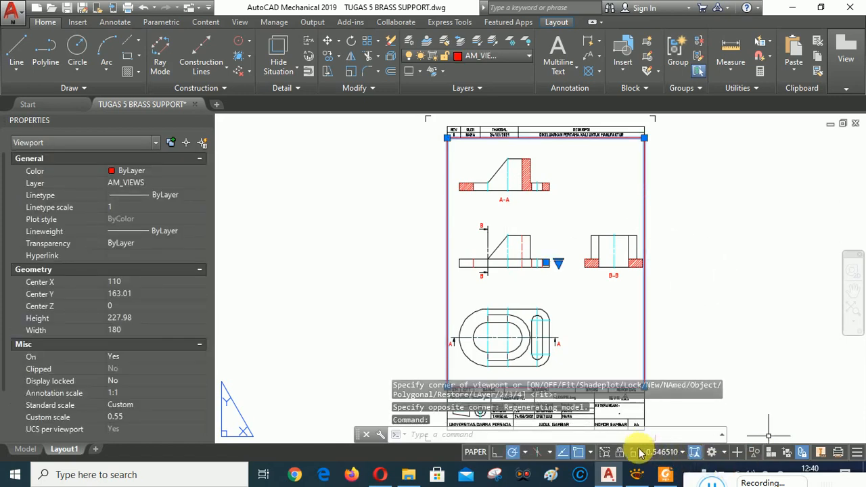
click(683, 453)
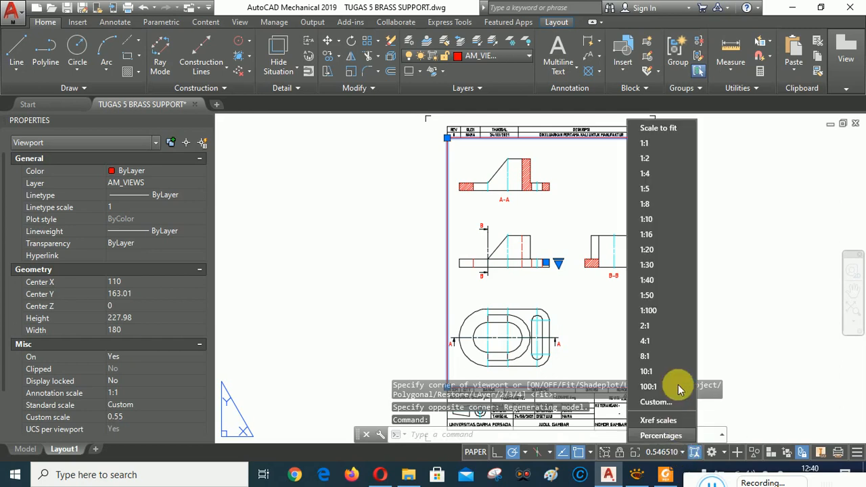
click(654, 159)
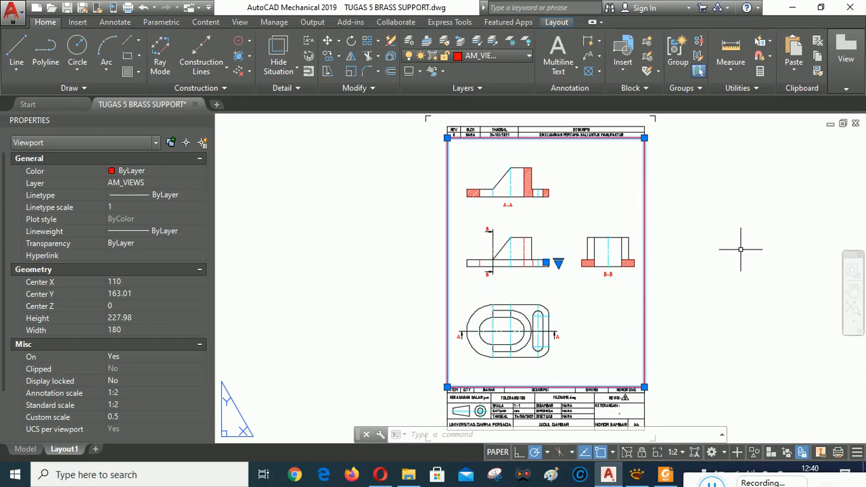
key(Escape)
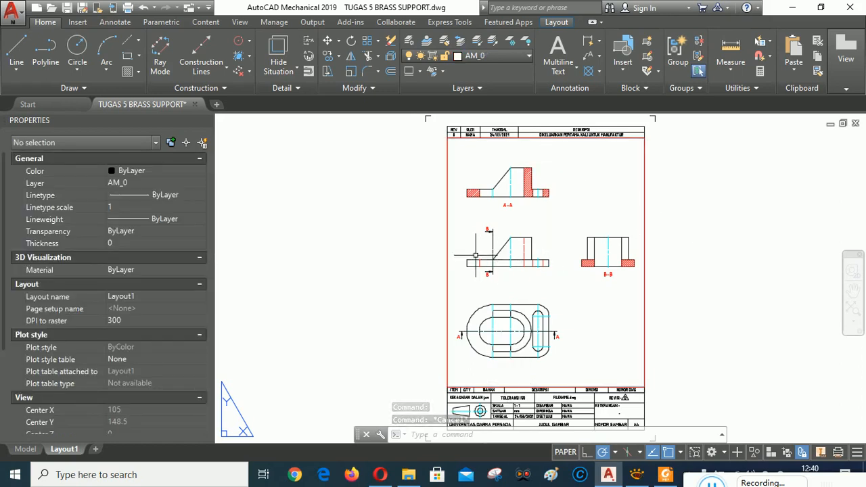
Step: Add a Power Dimension for the base's overall length in the front view, placed above the view
scroll(477, 256, up, 4)
scroll(493, 201, up, 4)
scroll(489, 183, down, 6)
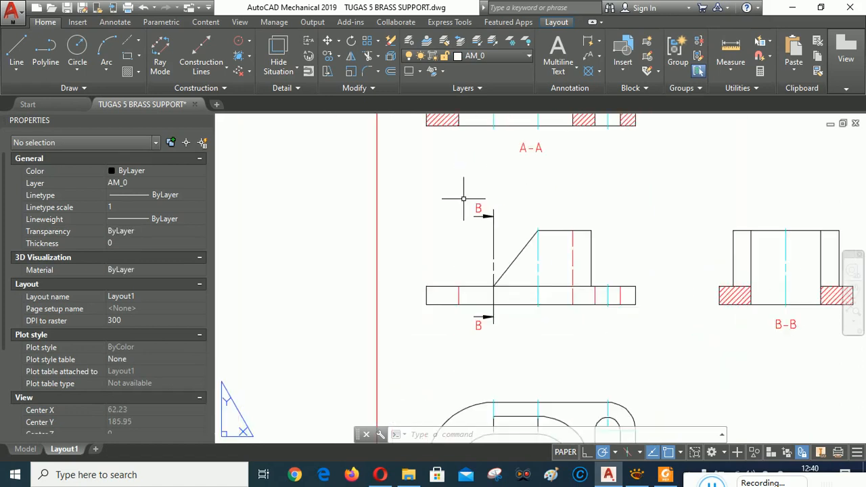
scroll(477, 210, up, 4)
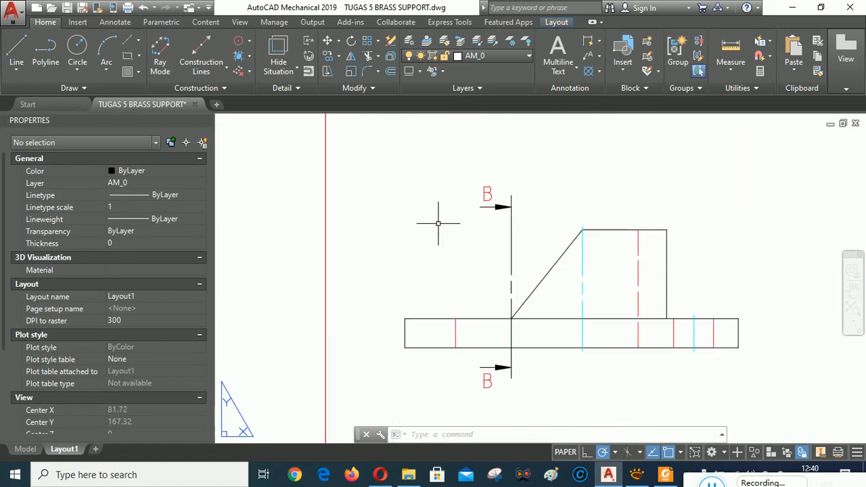
click(115, 22)
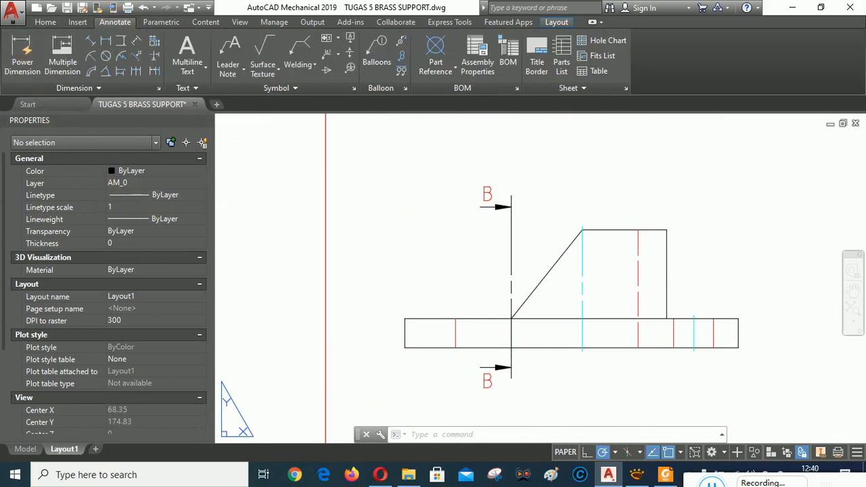
click(23, 51)
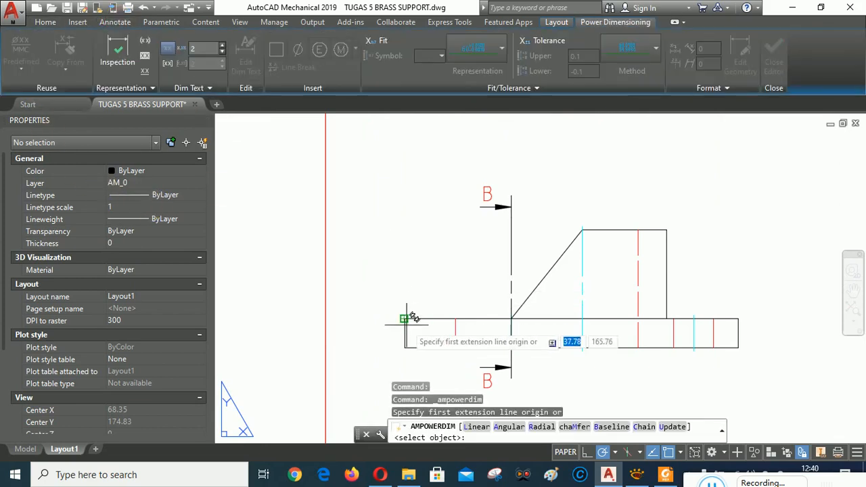
click(405, 319)
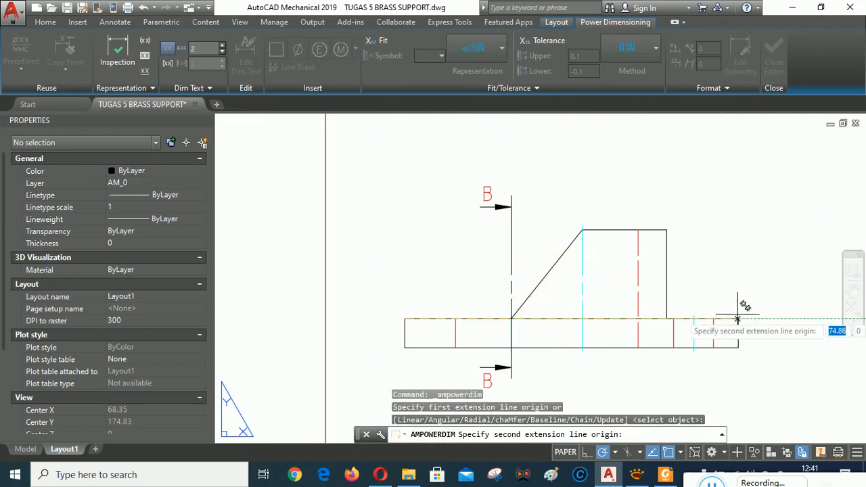
click(738, 319)
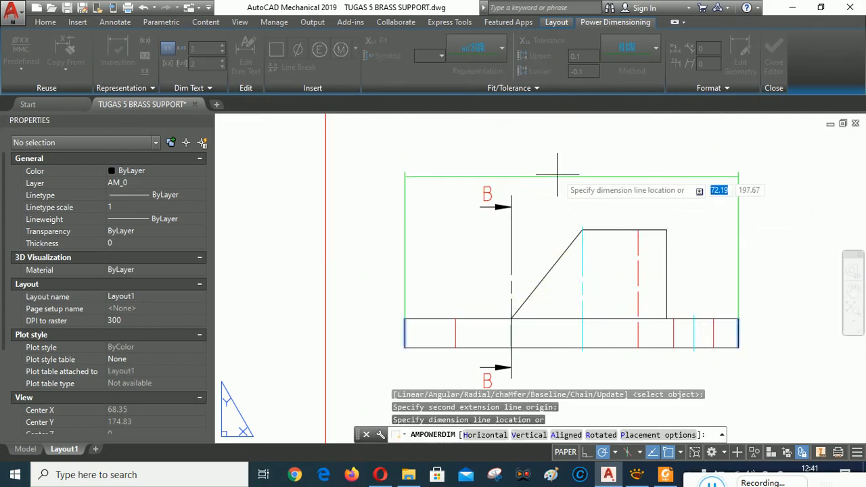
click(558, 171)
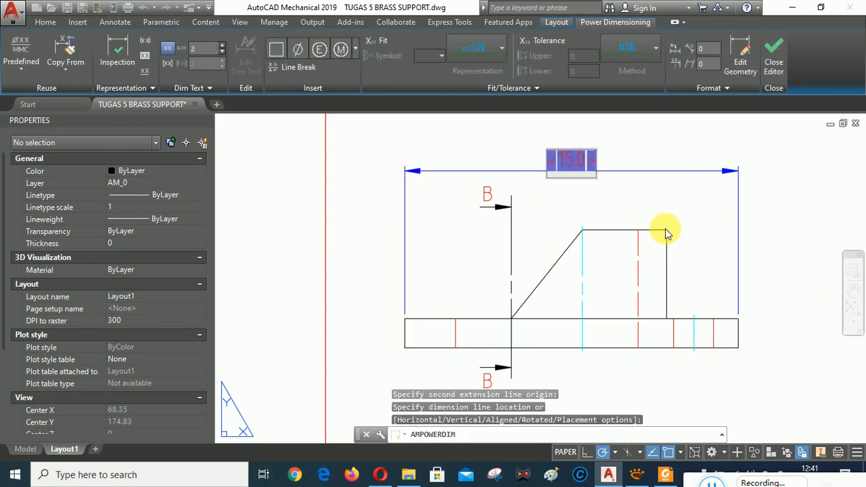
key(Return)
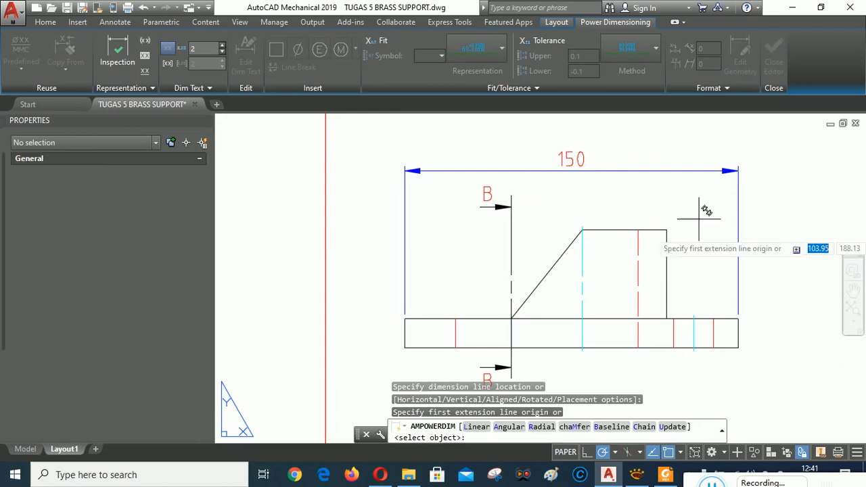
Step: Dimension the base thickness and the overall height in the front view, stacking both dimensions to the right of the view
mouse_move(692, 223)
middle_down()
mouse_move(624, 216)
mouse_move(537, 178)
middle_up()
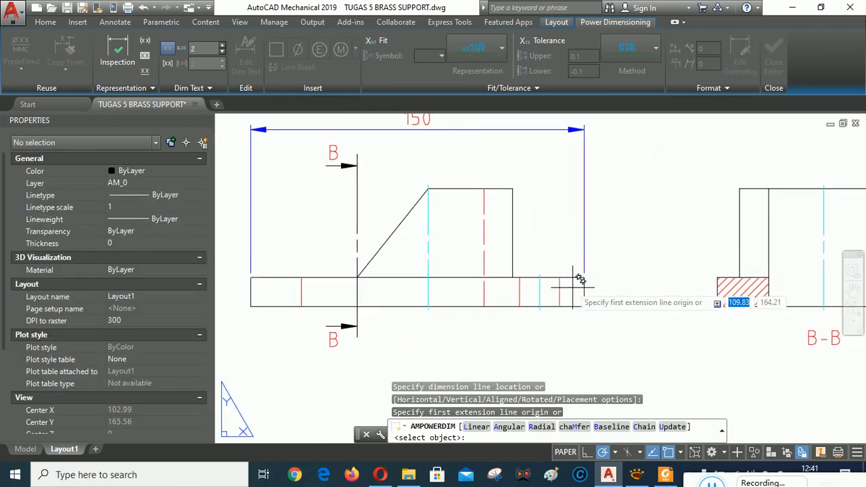
click(584, 306)
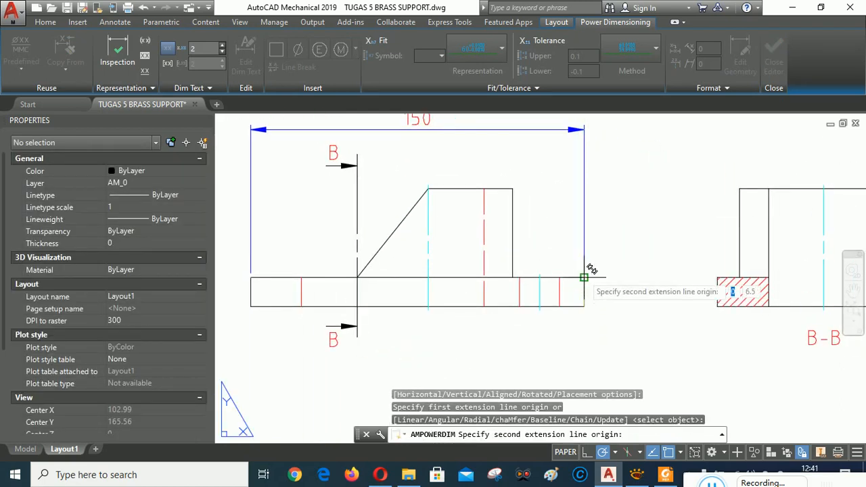
click(585, 274)
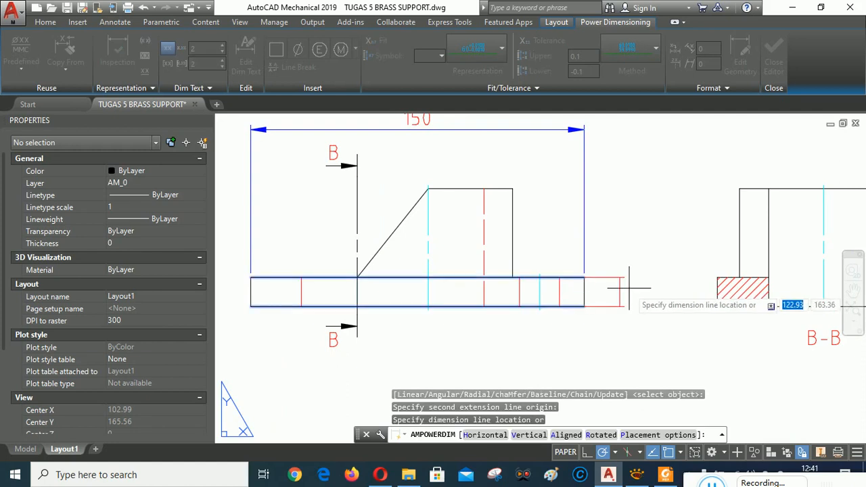
click(619, 289)
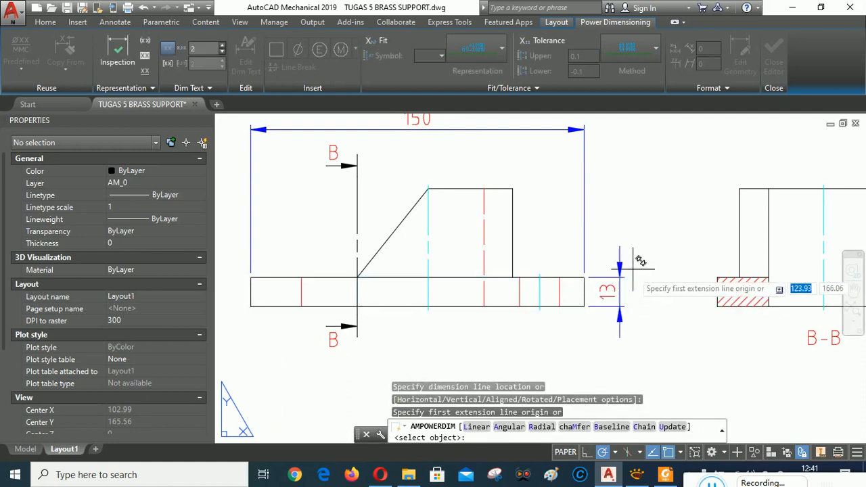
click(583, 306)
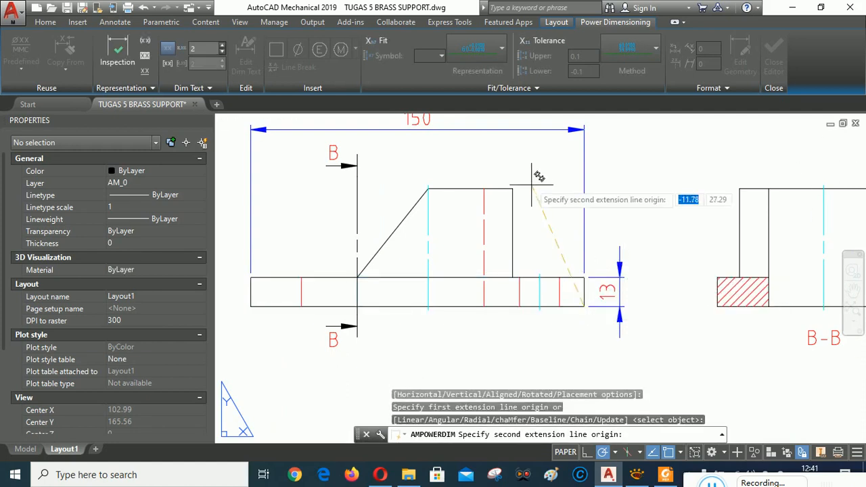
click(512, 188)
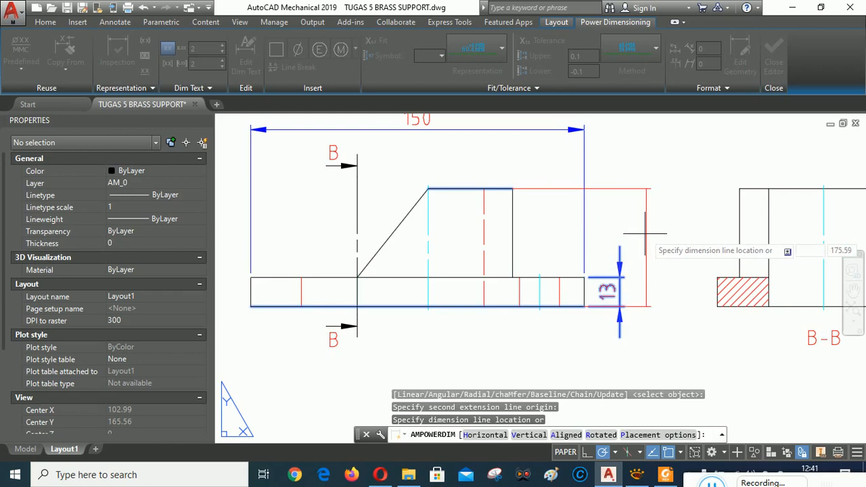
click(646, 234)
Step: In the top view, dimension the horizontal distance from the base's right edge to the narrow slot's centreline, placed above the outline
scroll(649, 237, down, 2)
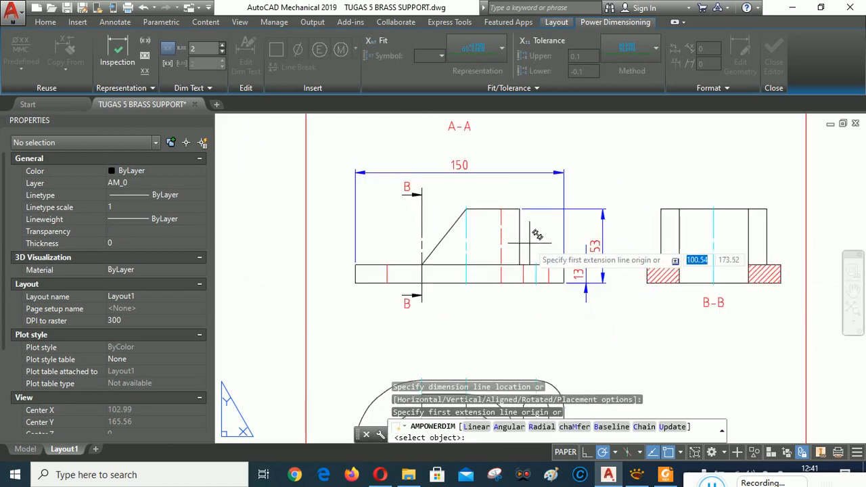
scroll(602, 194, down, 2)
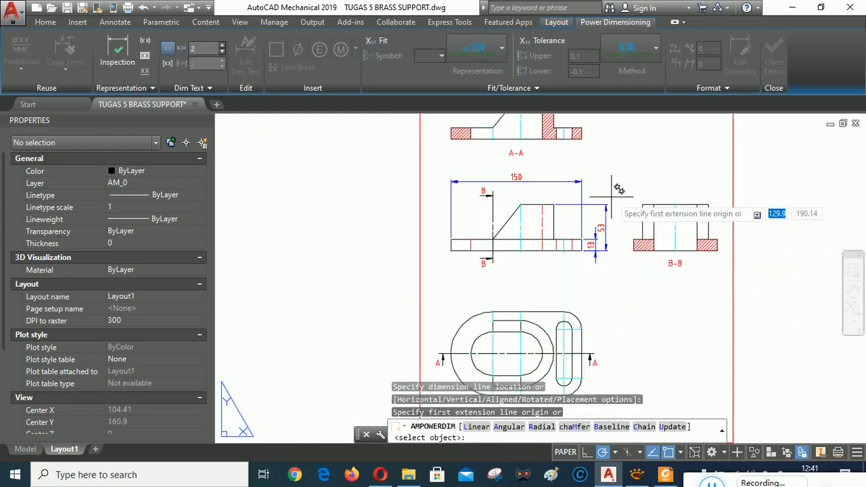
scroll(564, 323, up, 4)
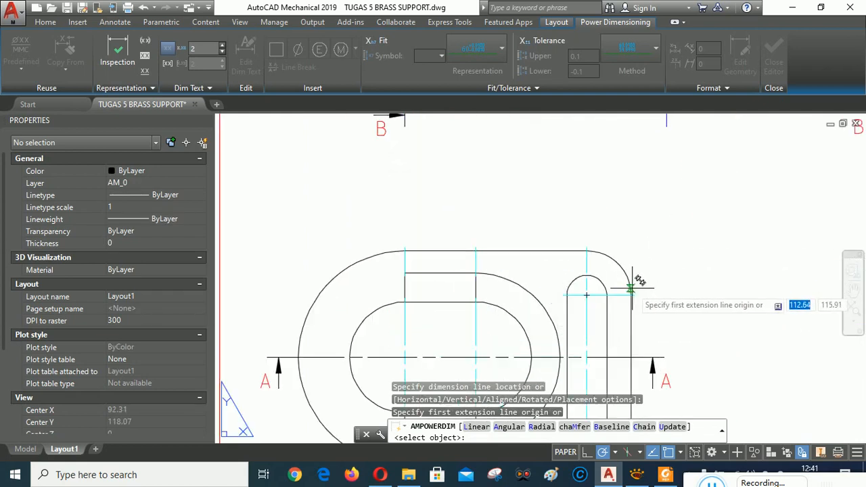
click(630, 295)
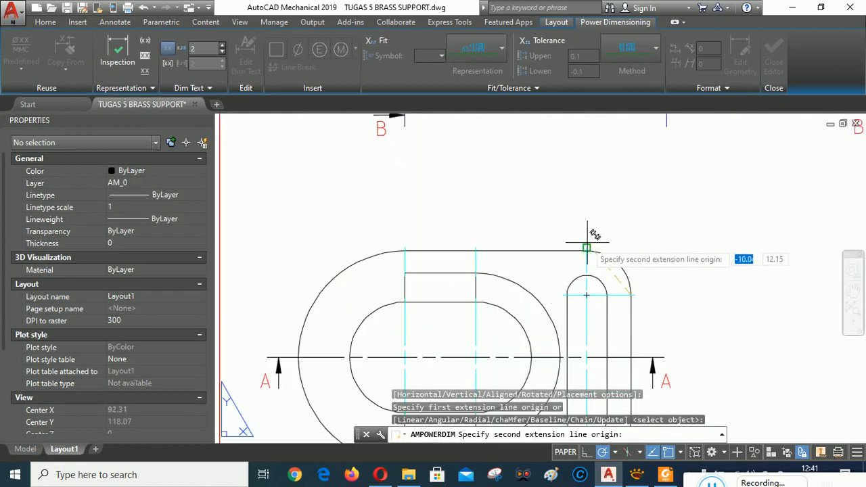
click(587, 248)
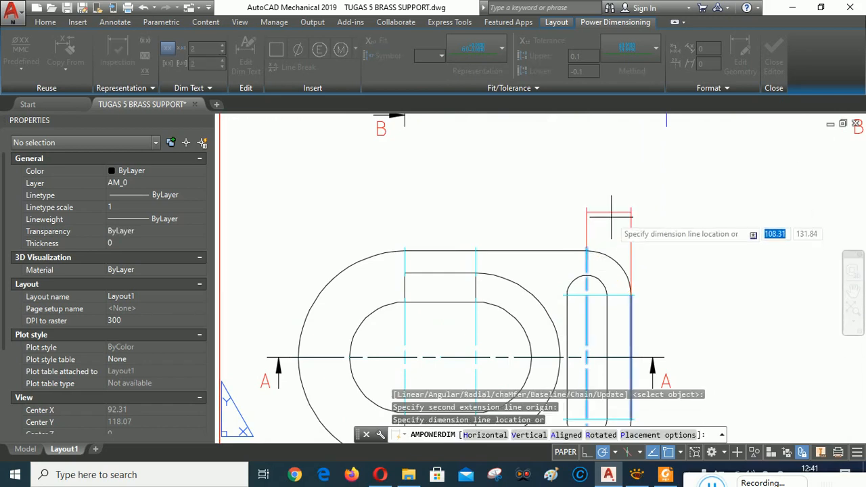
click(615, 211)
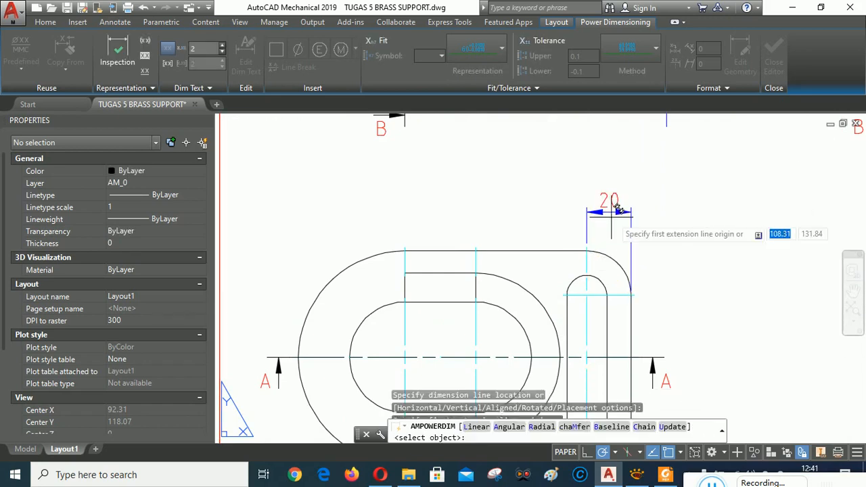
Step: Dimension from the base's right edge to the oval opening's right centreline and between the opening's two vertical centrelines, aligned in one row above
click(630, 295)
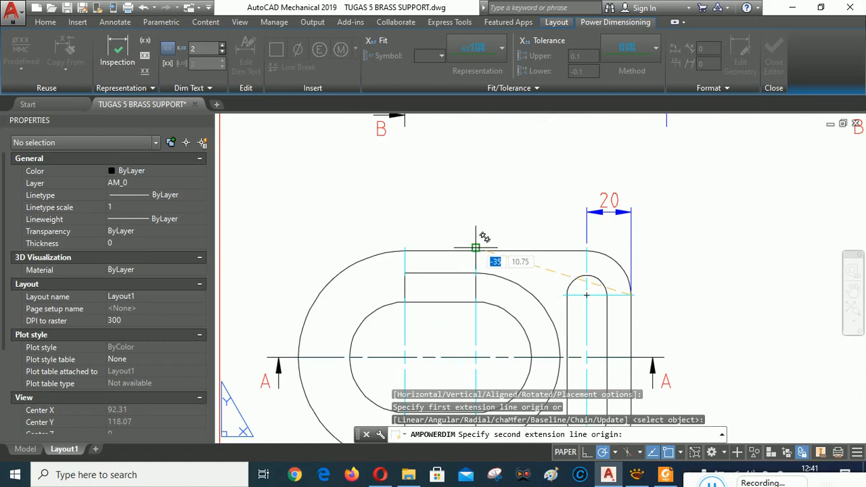
click(475, 248)
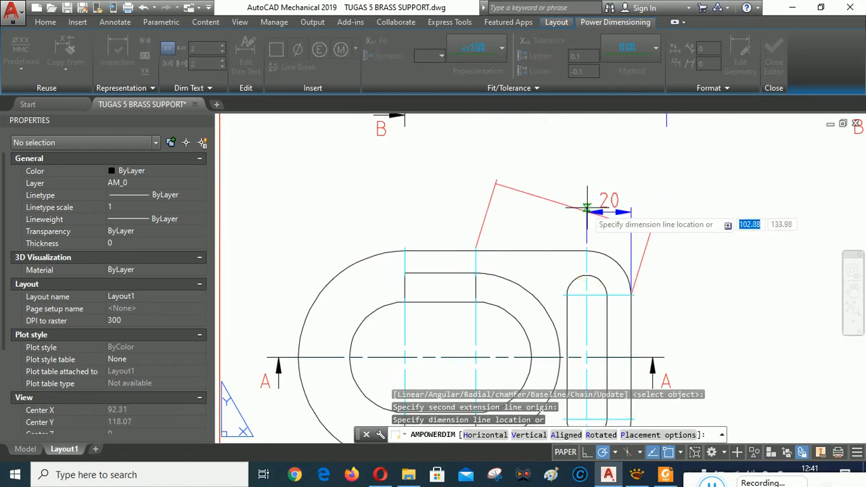
click(549, 184)
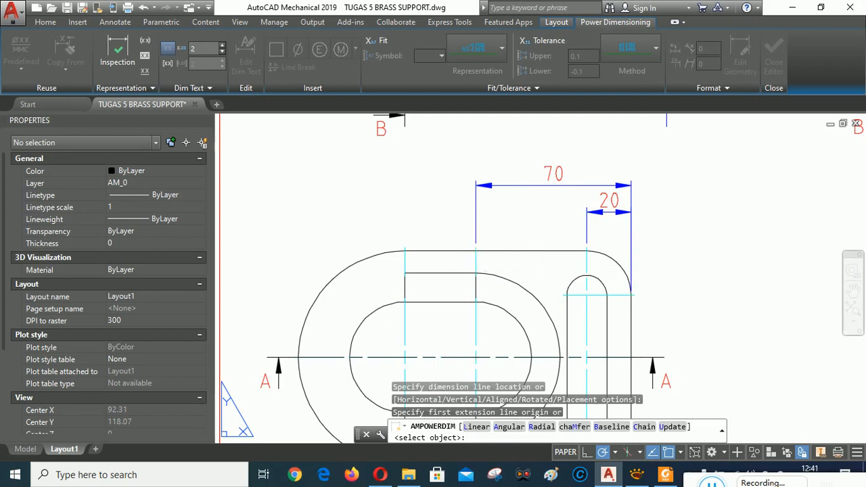
click(475, 248)
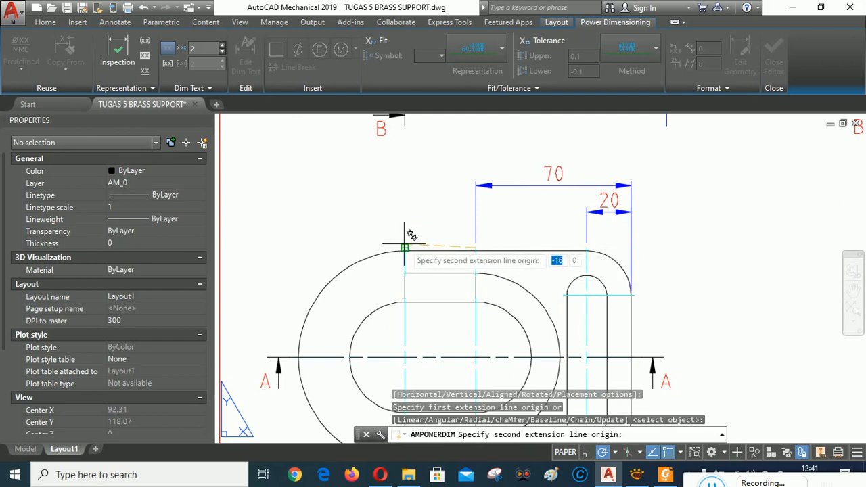
click(404, 273)
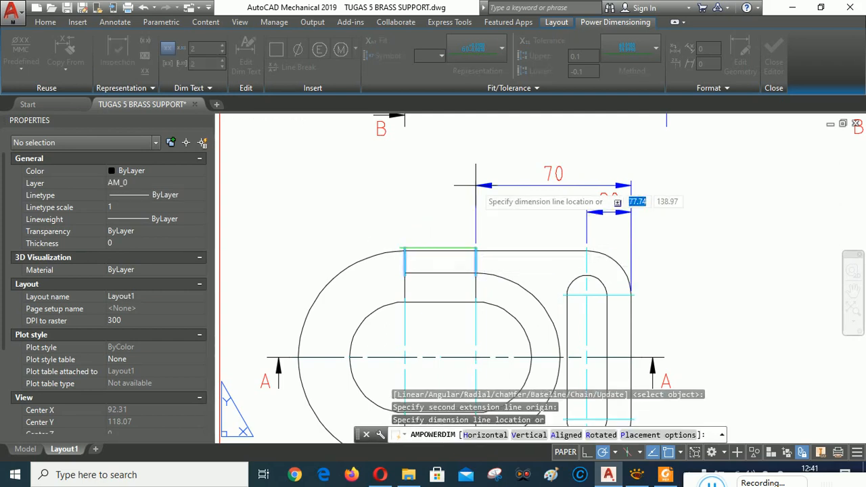
click(452, 180)
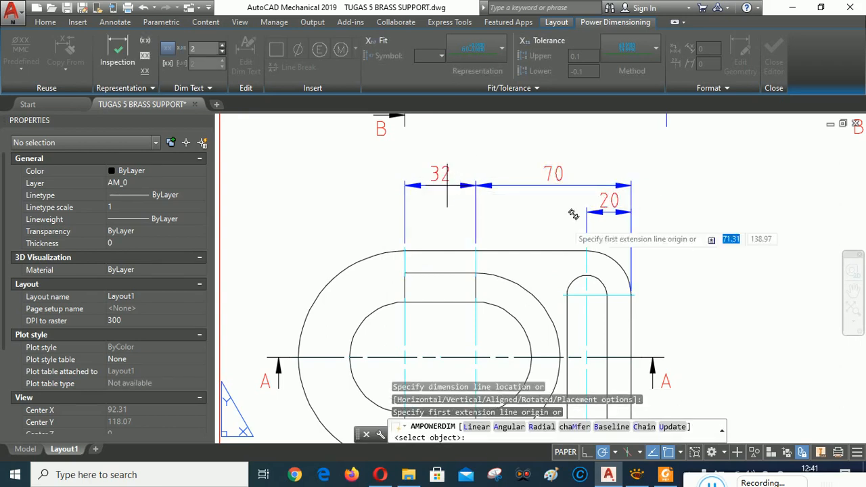
Step: Dimension the vertical distance between the narrow slot's two arc centres in the top view, placed right of the outline
scroll(595, 193, down, 4)
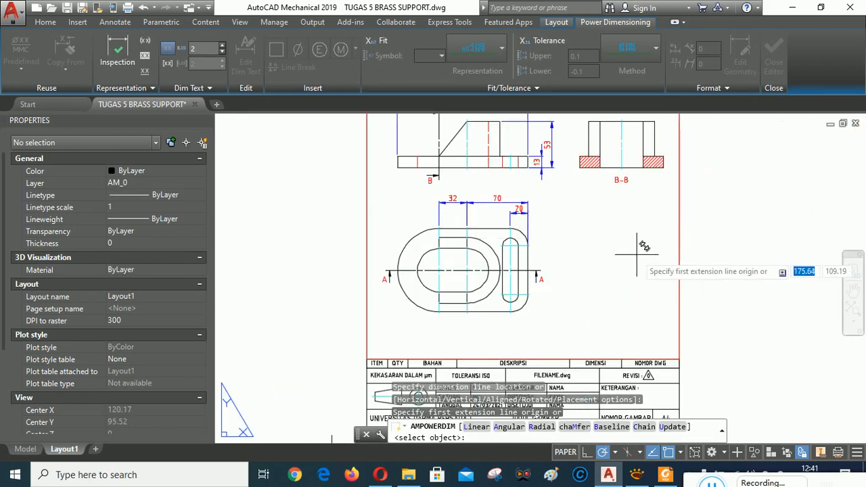
scroll(472, 325, up, 2)
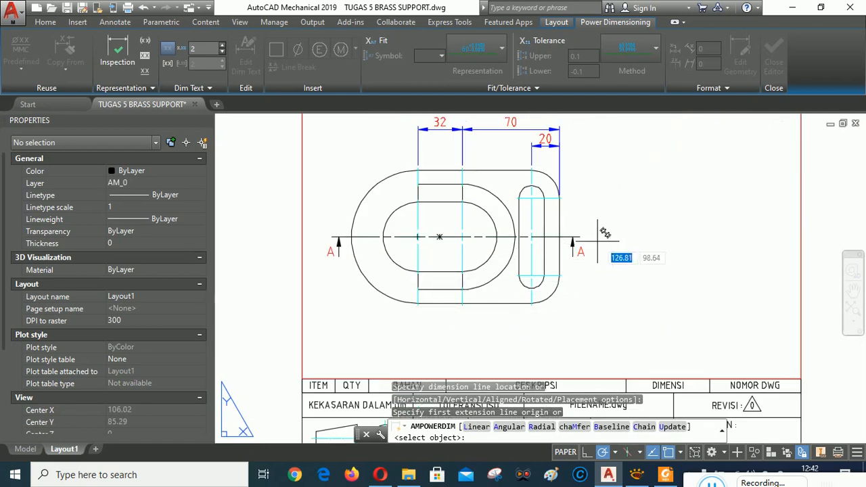
scroll(605, 234, up, 2)
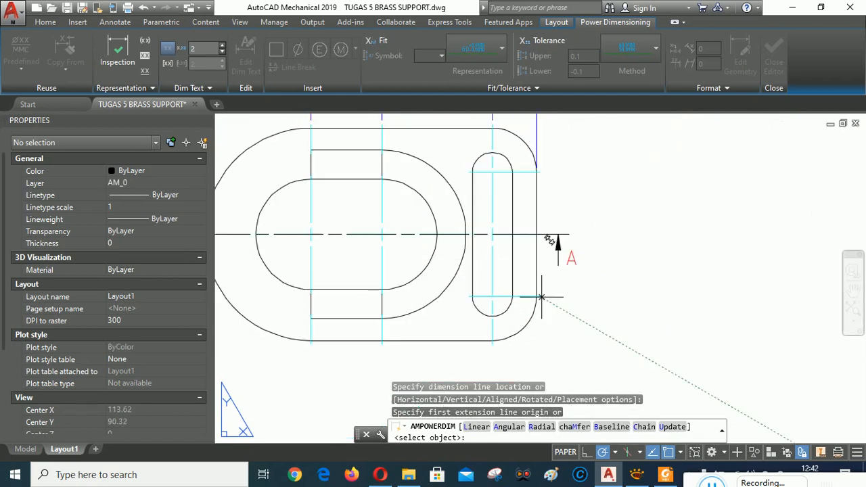
click(541, 297)
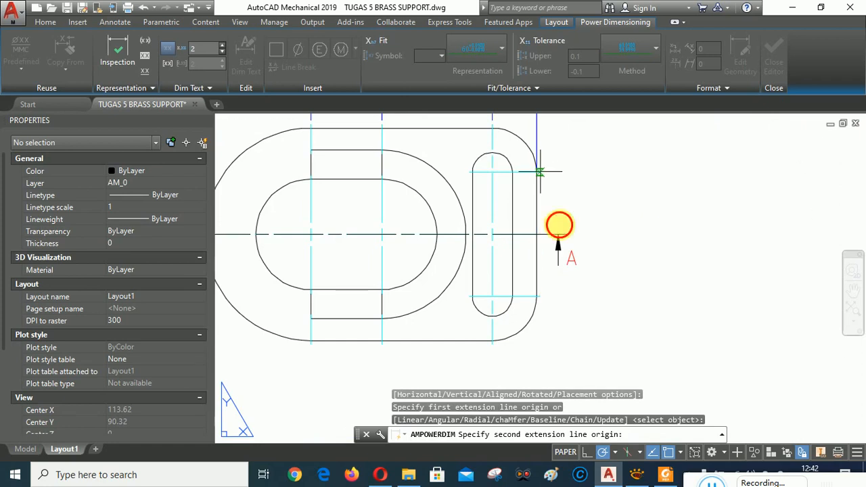
click(539, 172)
scroll(587, 244, down, 4)
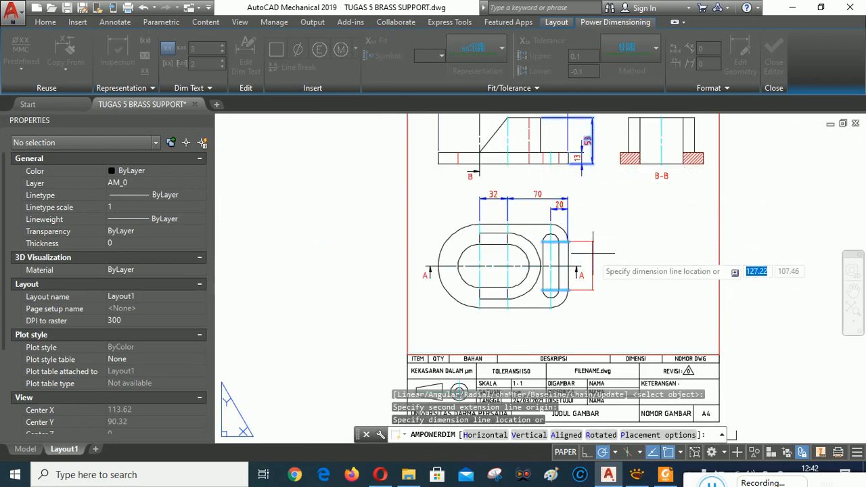
click(592, 254)
Step: Dimension the base's overall width in the top view, placed outside the slot's centre-distance dimension
scroll(595, 260, up, 4)
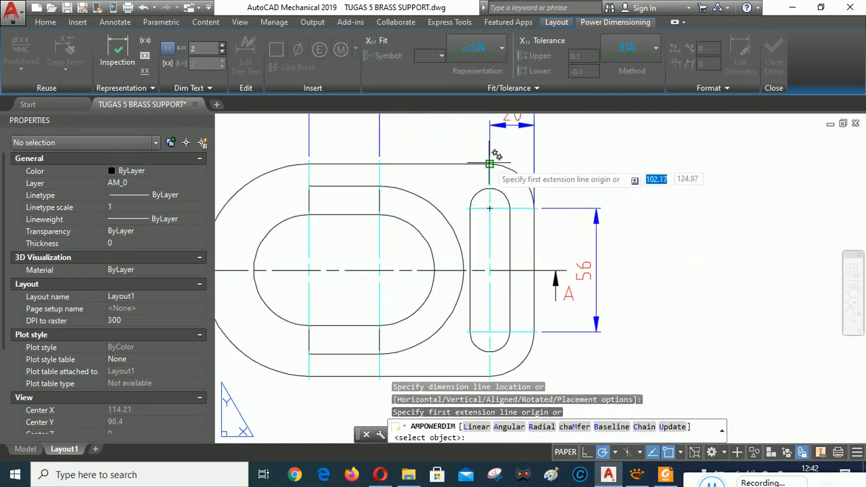
click(492, 157)
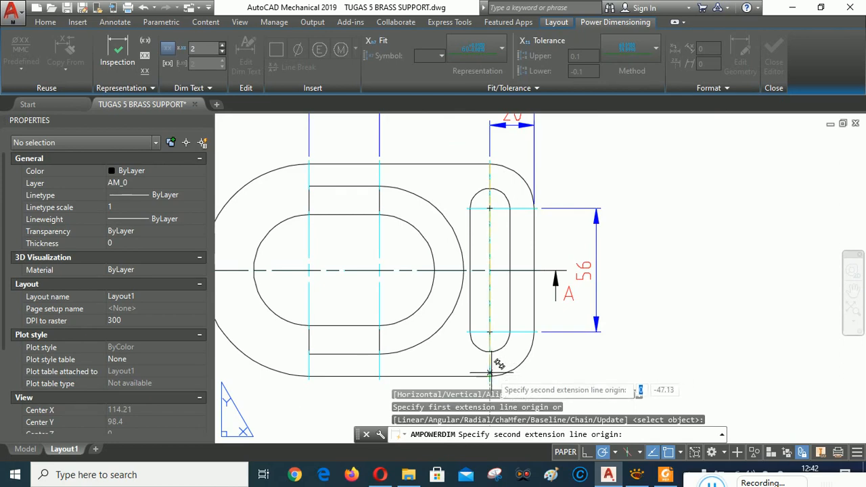
click(490, 375)
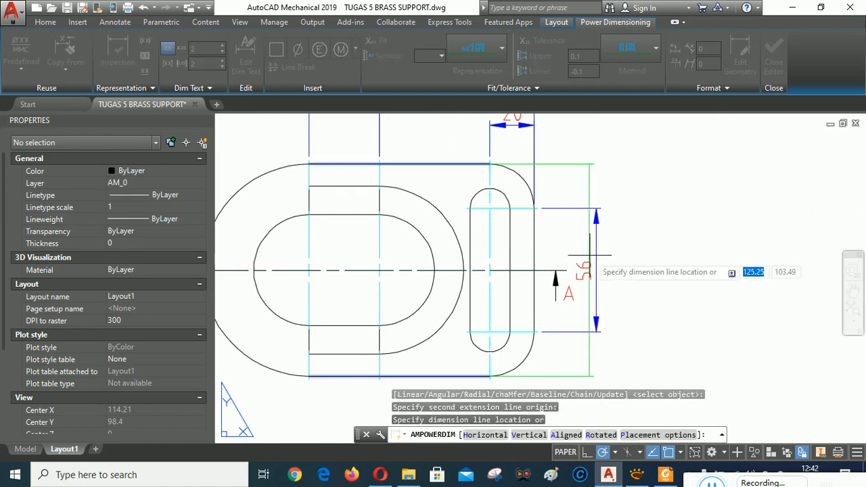
click(622, 240)
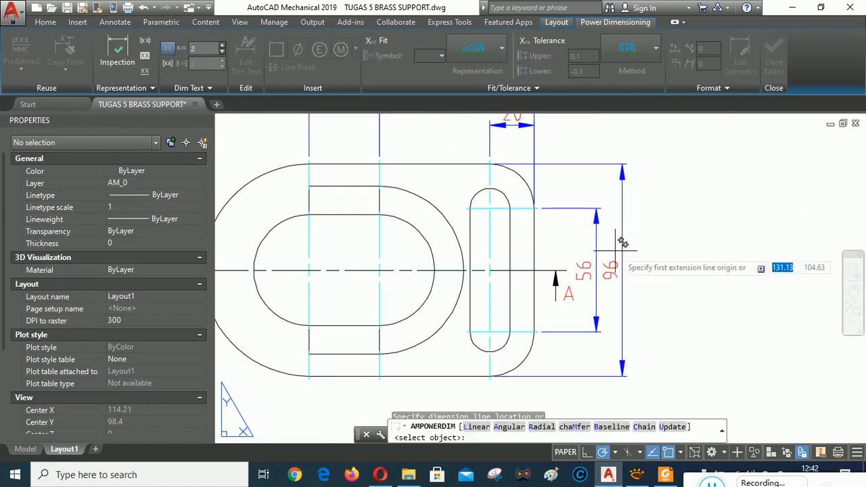
Step: Add a radius Power Dimension to the base's large left end arc, with its text at the upper left outside the outline
scroll(723, 220, down, 2)
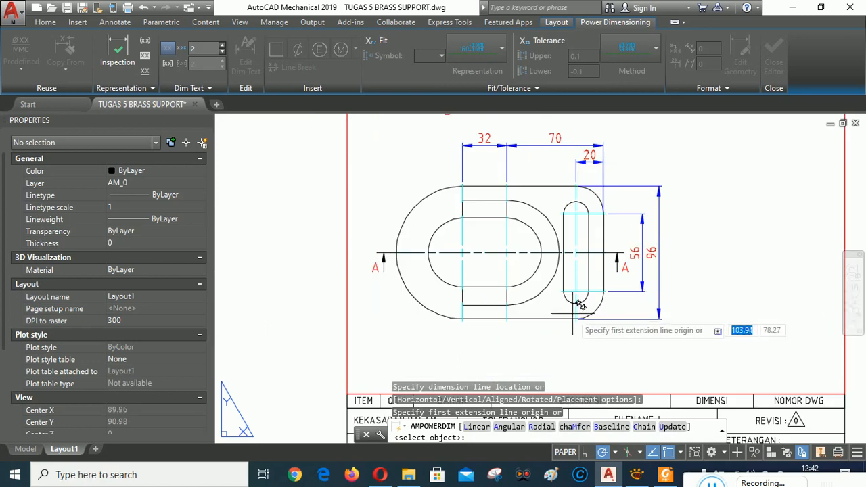
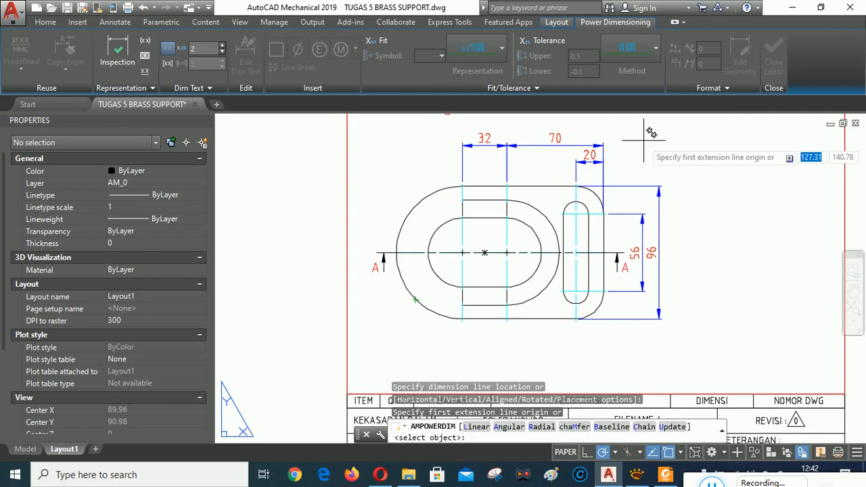
right_click(644, 141)
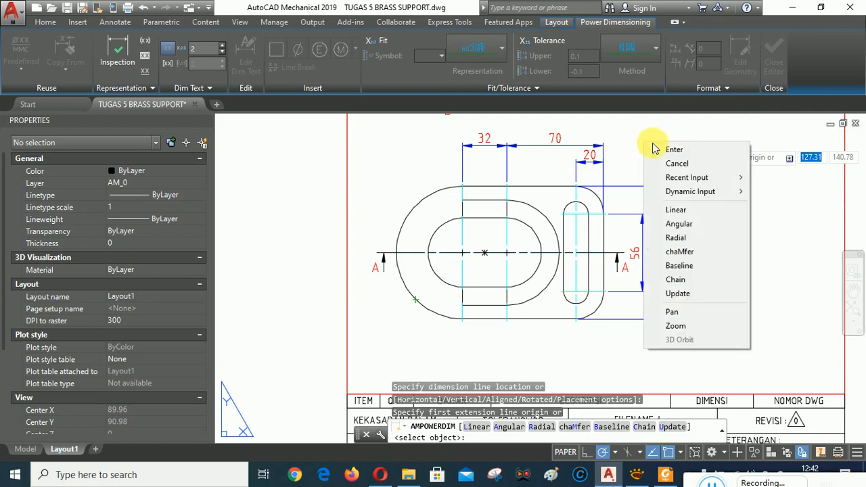
click(673, 146)
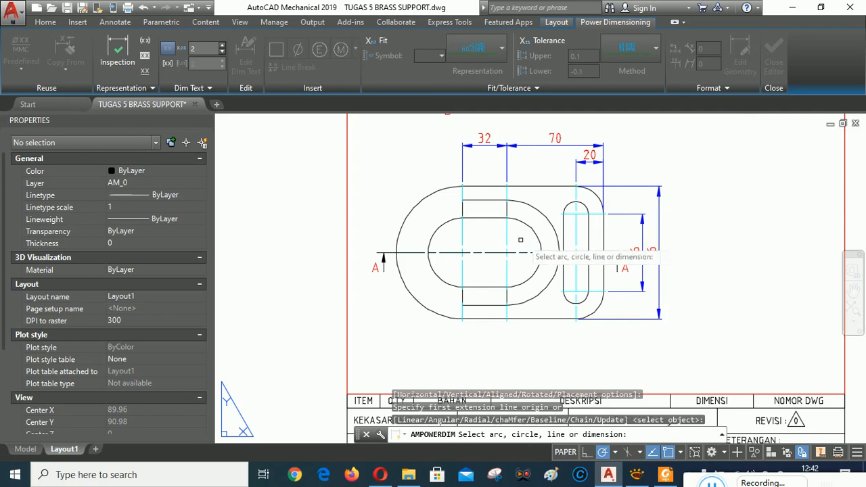
click(414, 203)
click(408, 197)
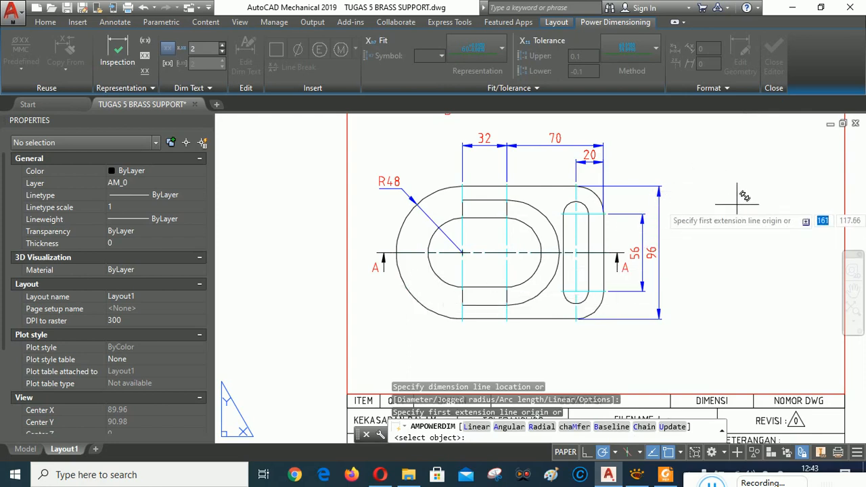
Step: Add a radius Power Dimension to the oval opening's left arc, with its text at the lower left outside the outline
right_click(698, 148)
click(722, 157)
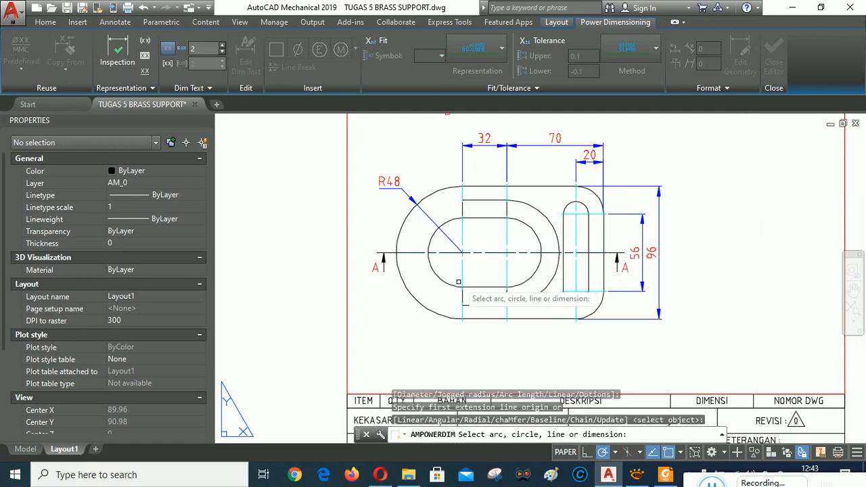
click(437, 276)
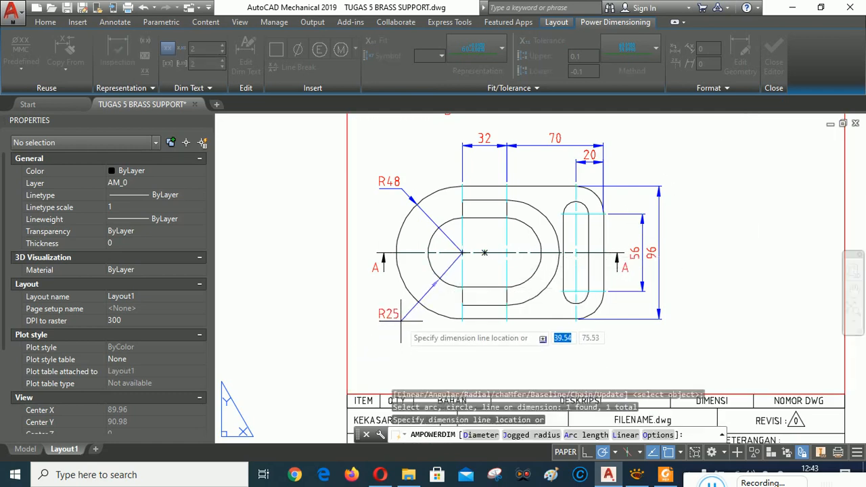
click(401, 322)
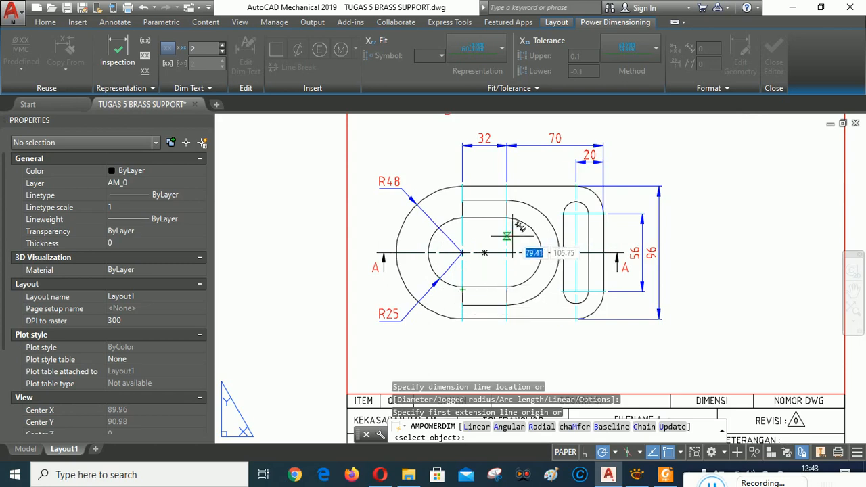
Step: Prefix the oval opening's radius dimension text with "2x" in the top view
right_click(723, 181)
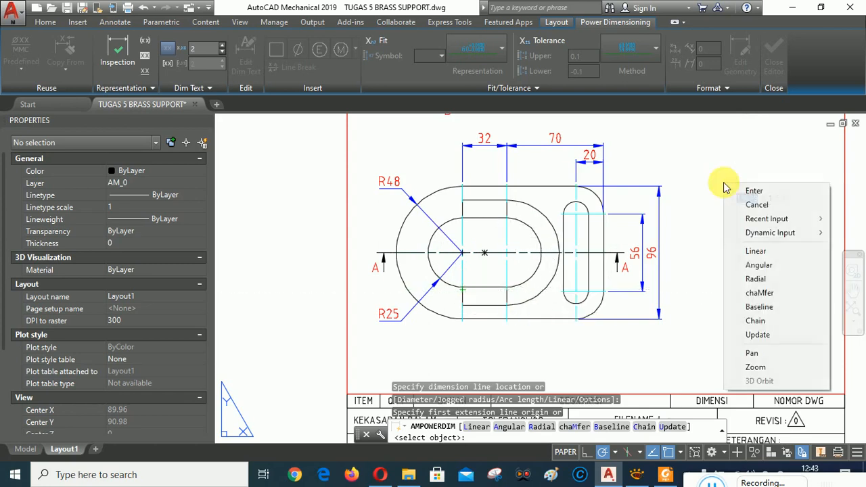
click(748, 190)
key(Escape)
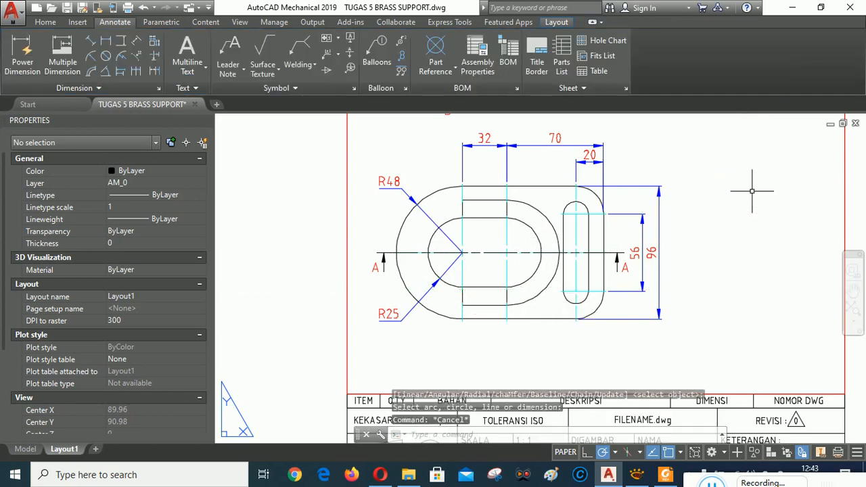
double_click(390, 313)
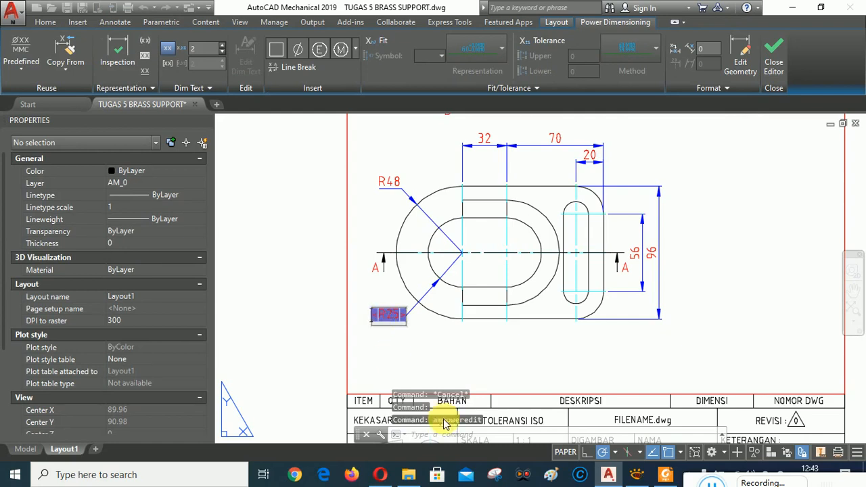
text(2)
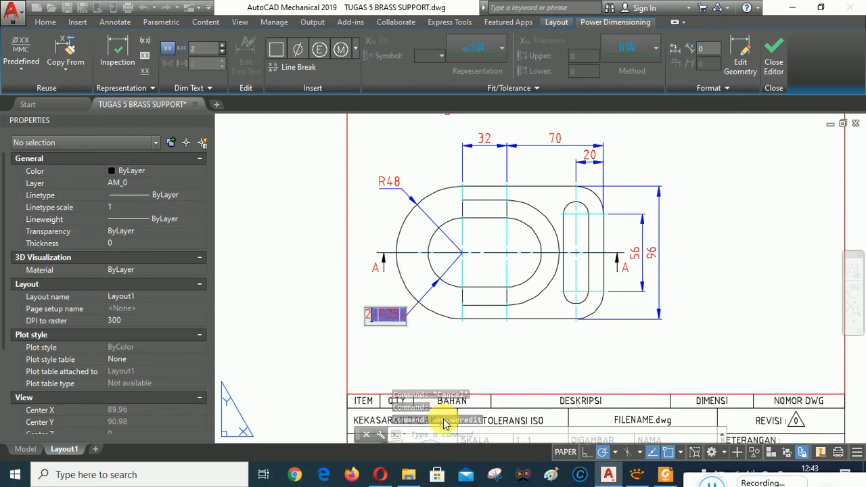
text(x)
click(416, 358)
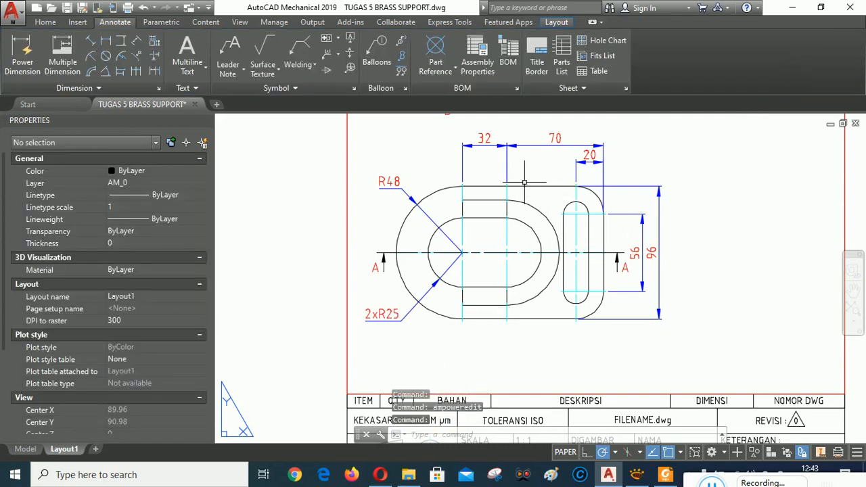
scroll(518, 185, up, 2)
scroll(568, 196, up, 2)
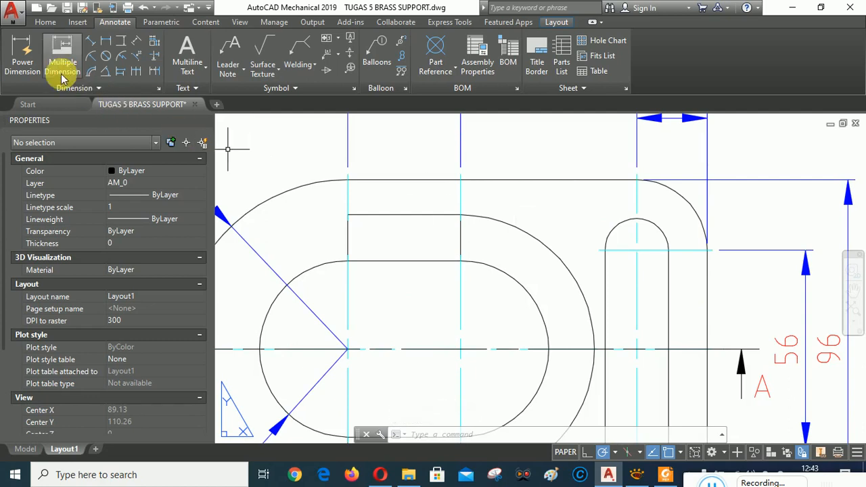
click(23, 55)
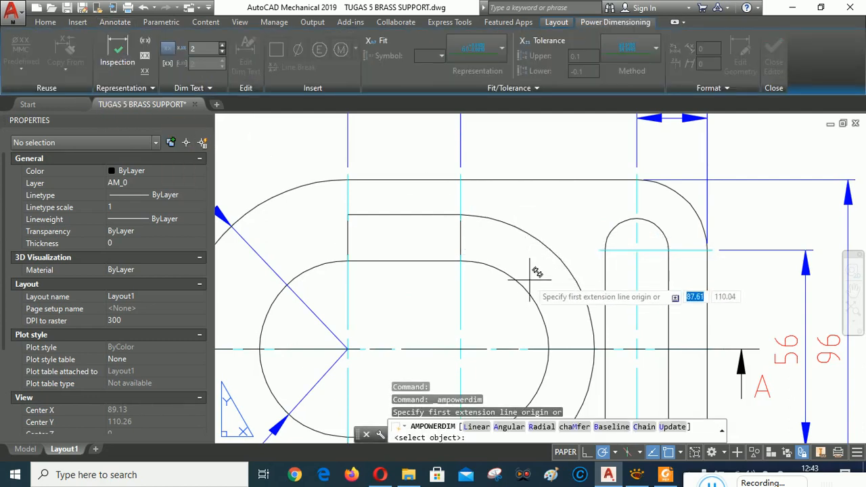
right_click(513, 207)
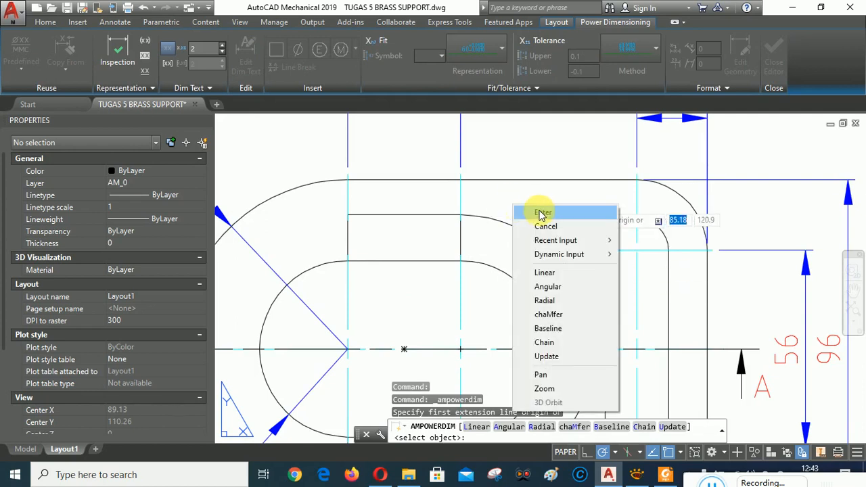
click(542, 214)
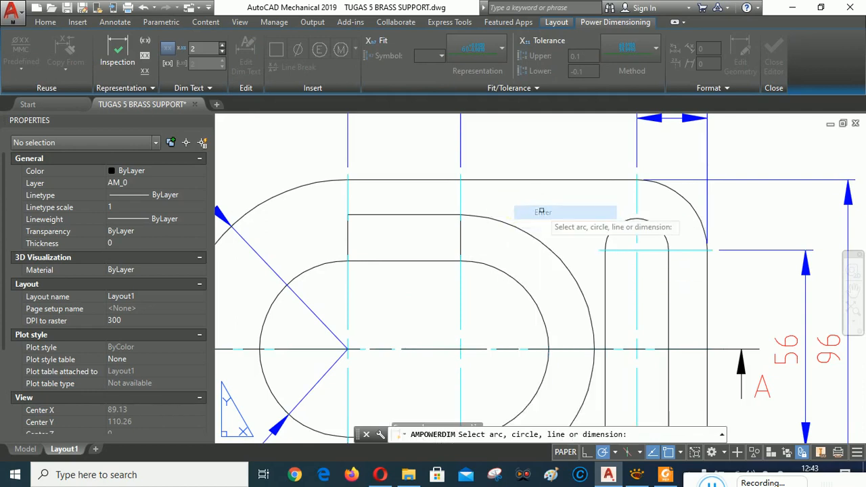
click(511, 276)
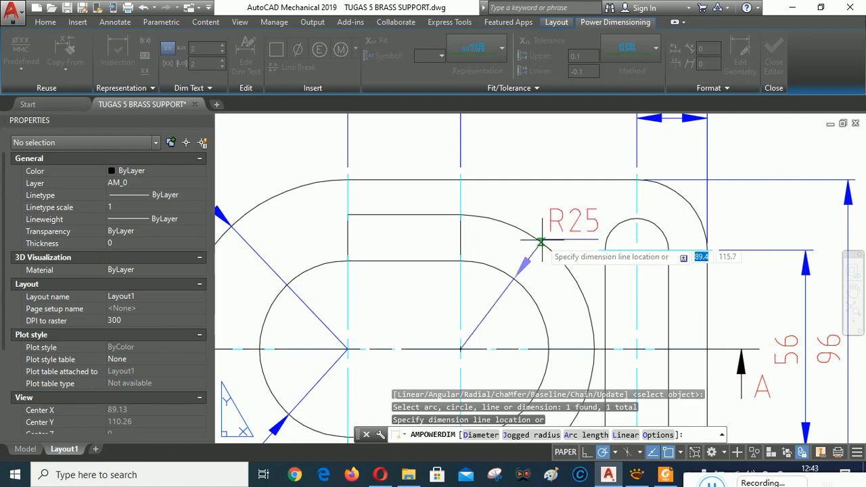
right_click(553, 212)
click(584, 234)
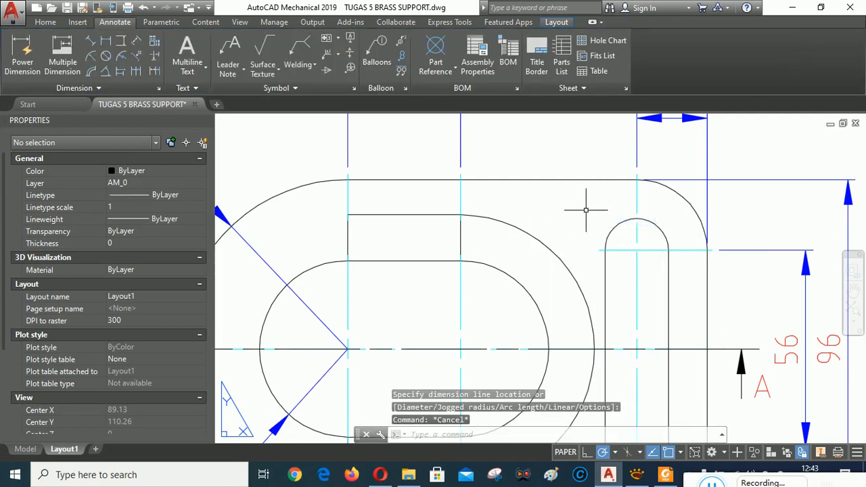
Step: Add a radius Power Dimension to the right arc of the contour around the oval opening, with its text above the base outline
scroll(585, 210, down, 2)
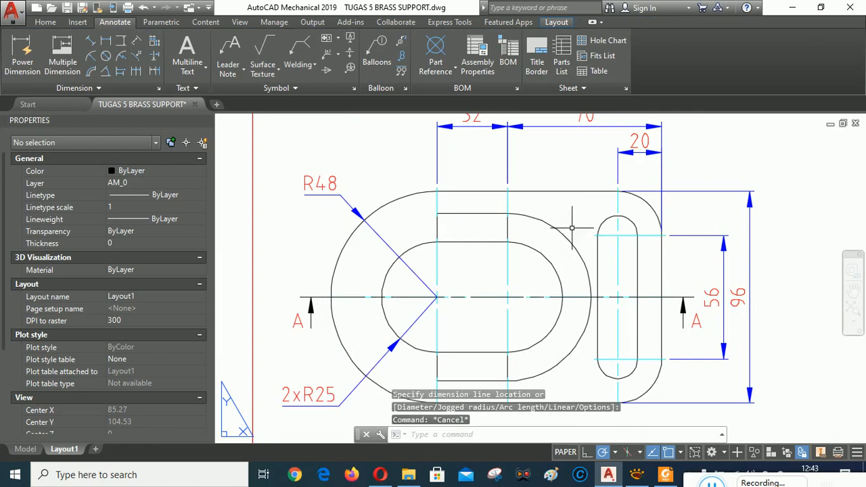
scroll(531, 164, up, 1)
scroll(228, 178, up, 1)
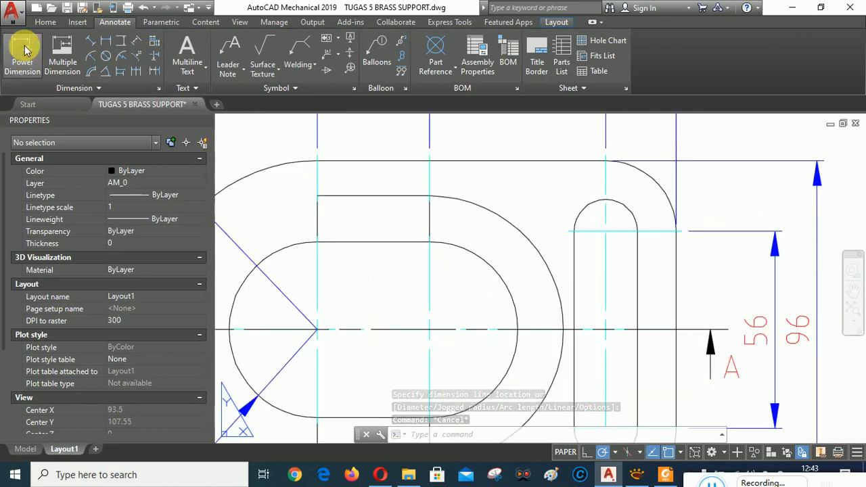
key(Return)
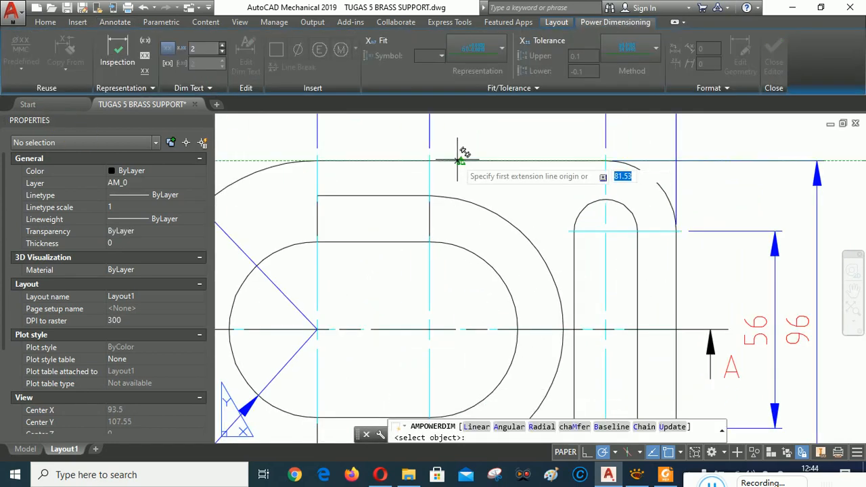
right_click(504, 177)
click(517, 192)
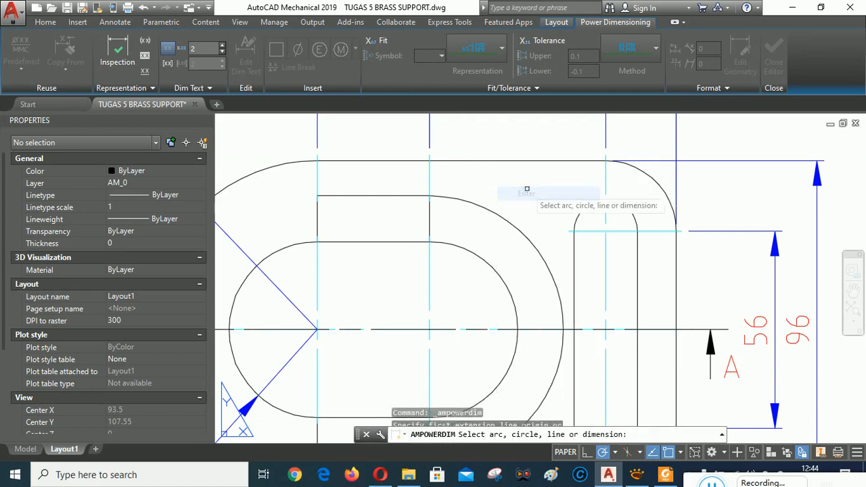
click(506, 220)
scroll(512, 223, up, 4)
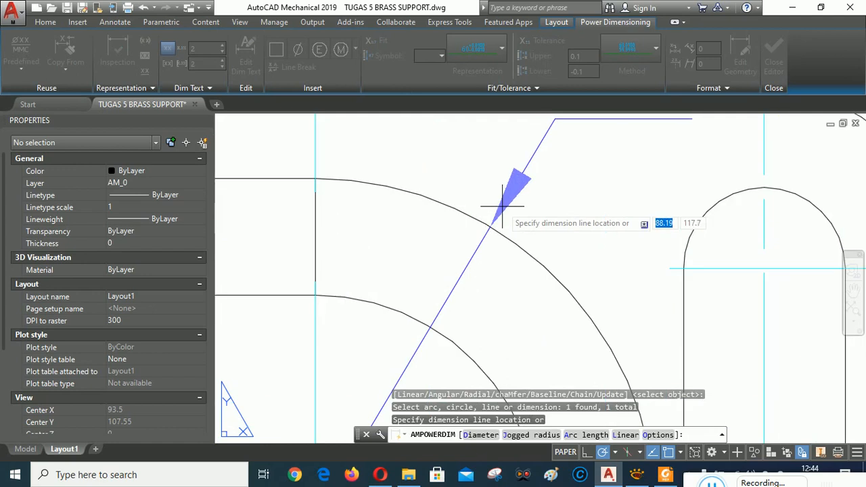
scroll(512, 223, down, 7)
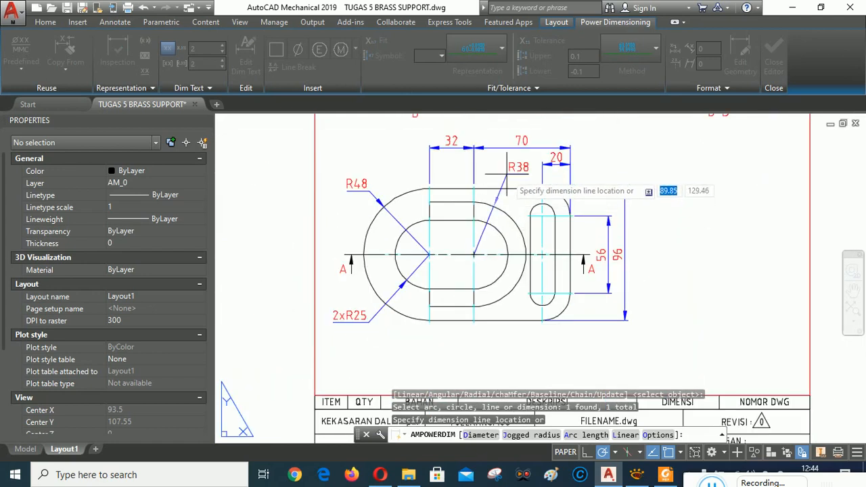
click(506, 174)
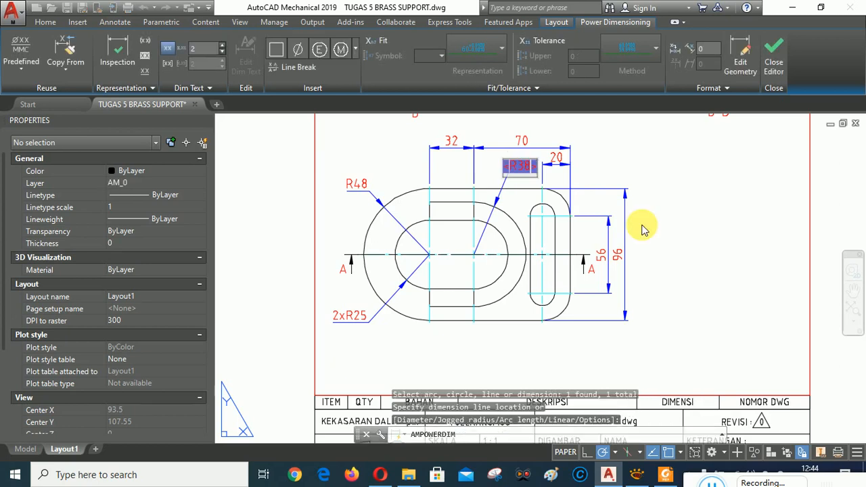
key(Return)
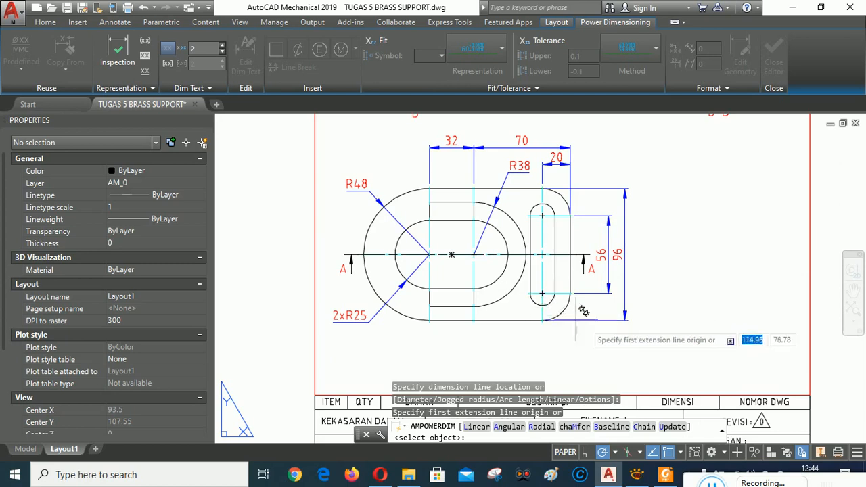
Step: Dimension the narrow slot's width between its upper arc endpoints, placing the dimension line inside the slot just below them
scroll(579, 369, up, 2)
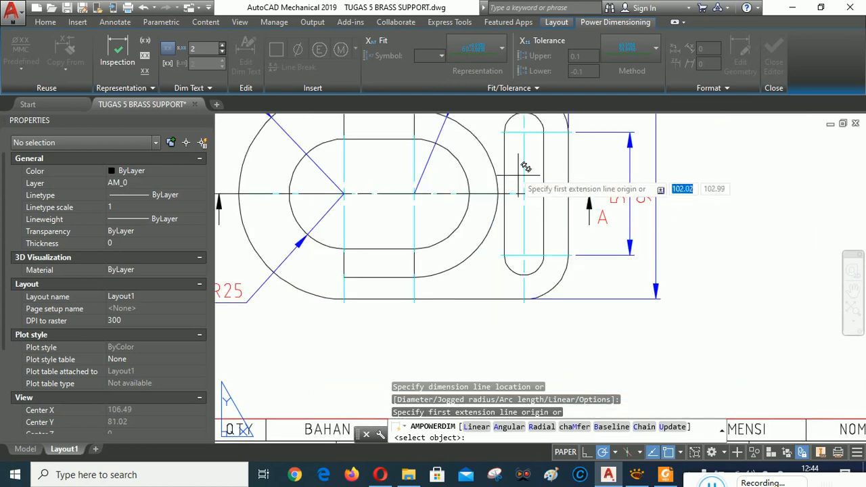
scroll(612, 361, down, 2)
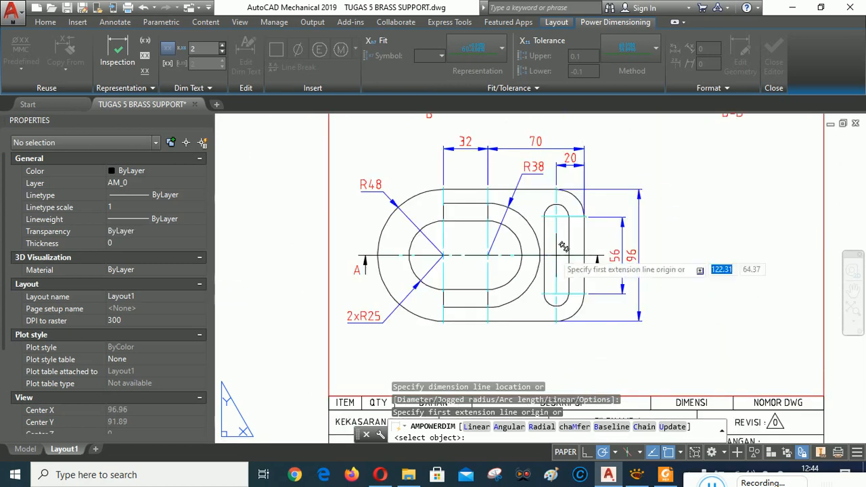
scroll(549, 222, up, 3)
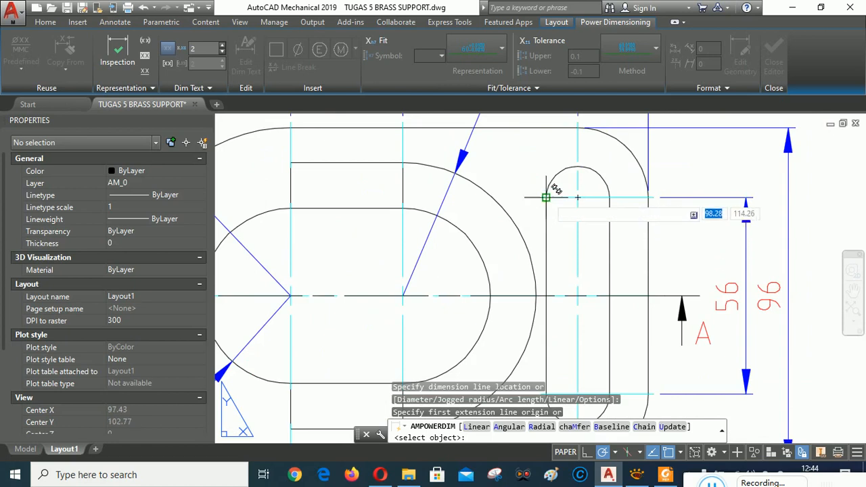
click(548, 196)
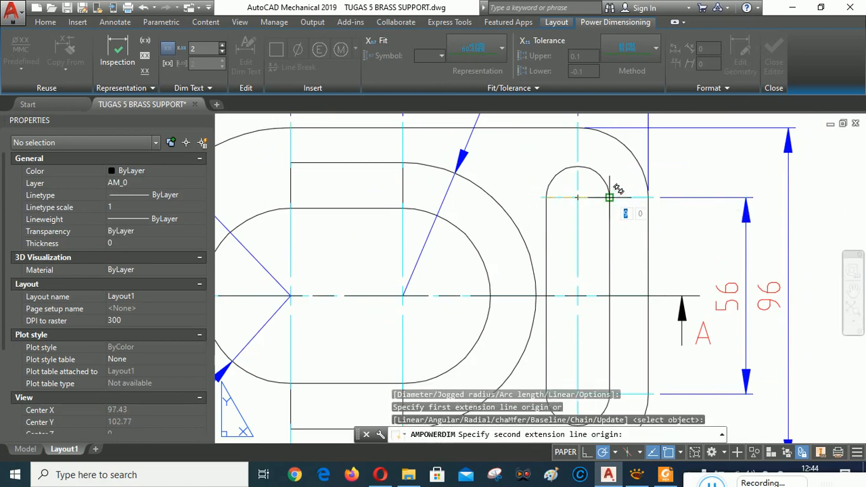
click(610, 198)
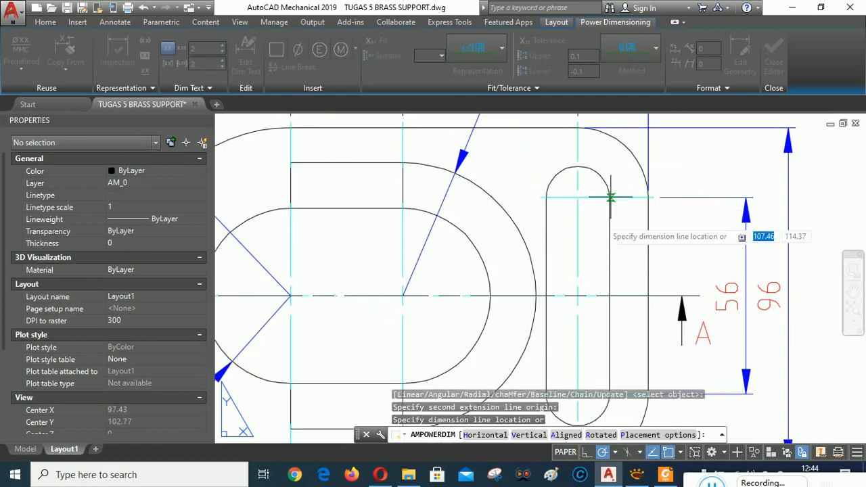
click(588, 242)
right_click(680, 230)
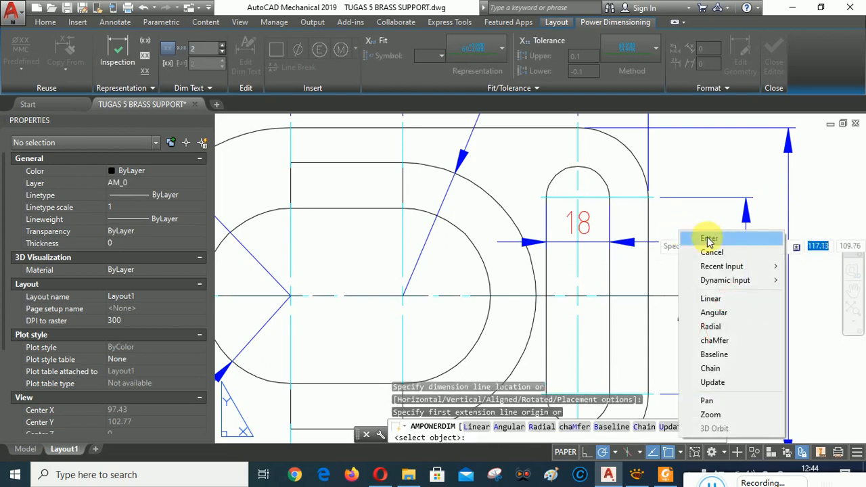
click(708, 239)
key(Escape)
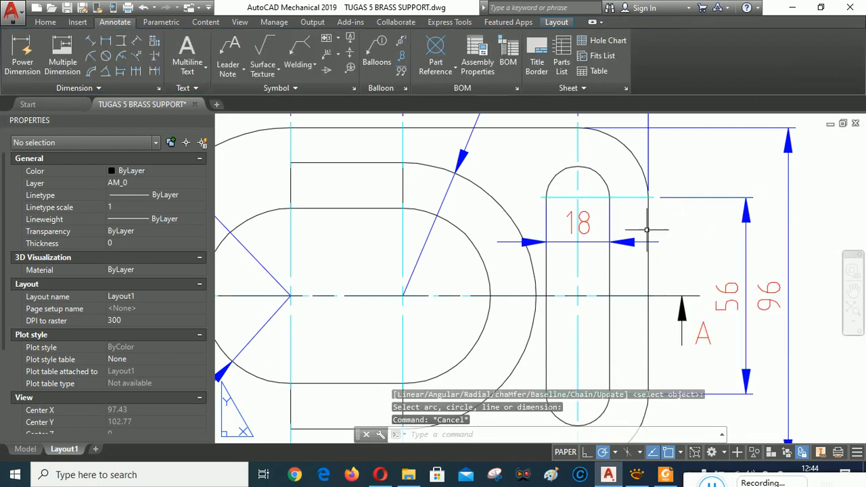
Step: Move the slot-width dimension's text to the right, outside the base's right edge
click(588, 225)
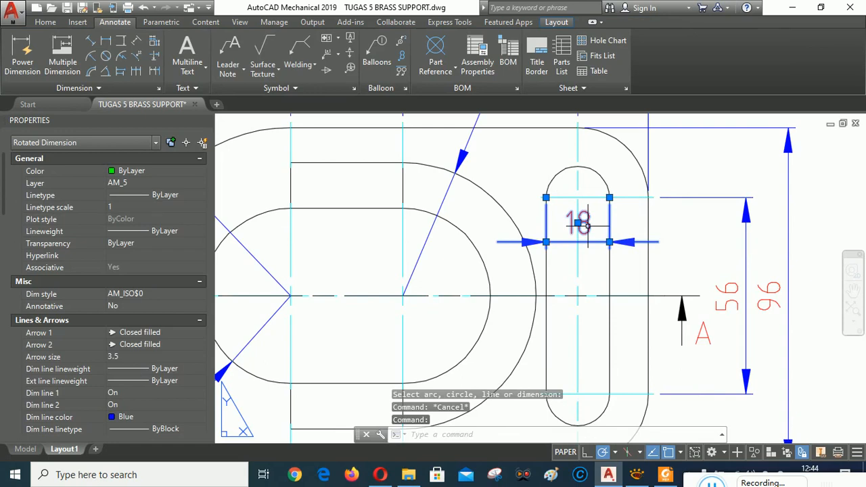
double_click(570, 231)
click(577, 222)
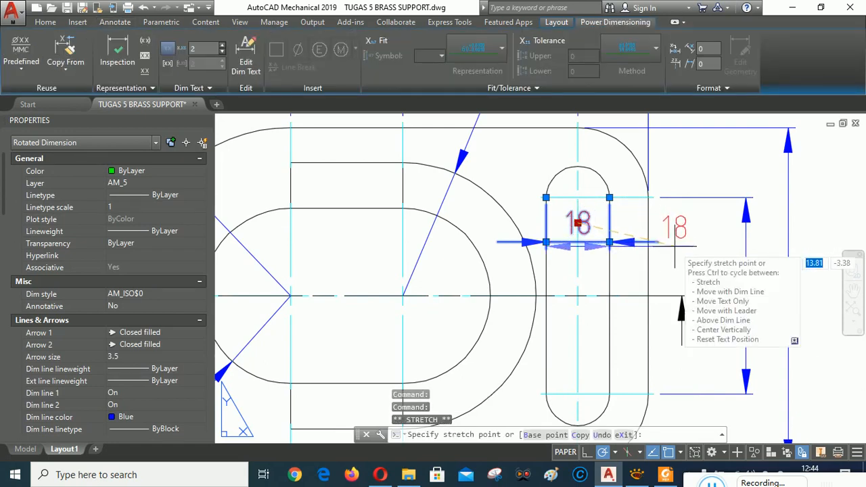
click(674, 246)
key(Escape)
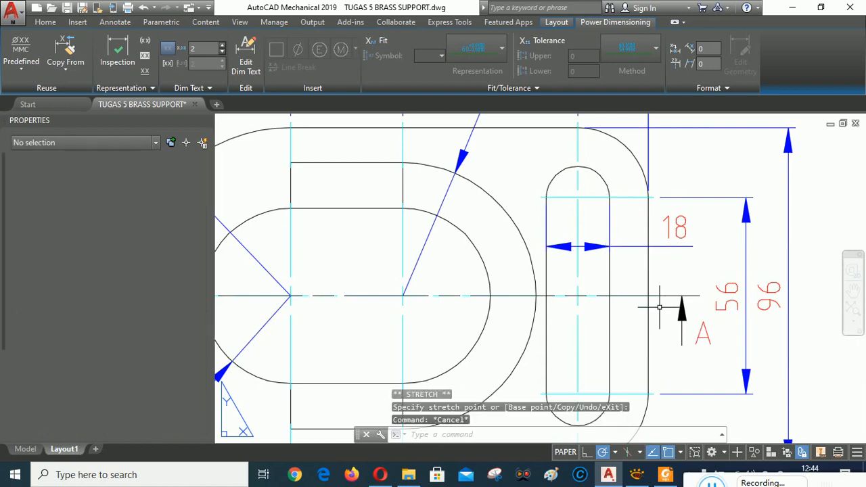
Step: Flip both arrowheads of the narrow slot's width dimension so they point inward from outside the slot
scroll(611, 255, up, 3)
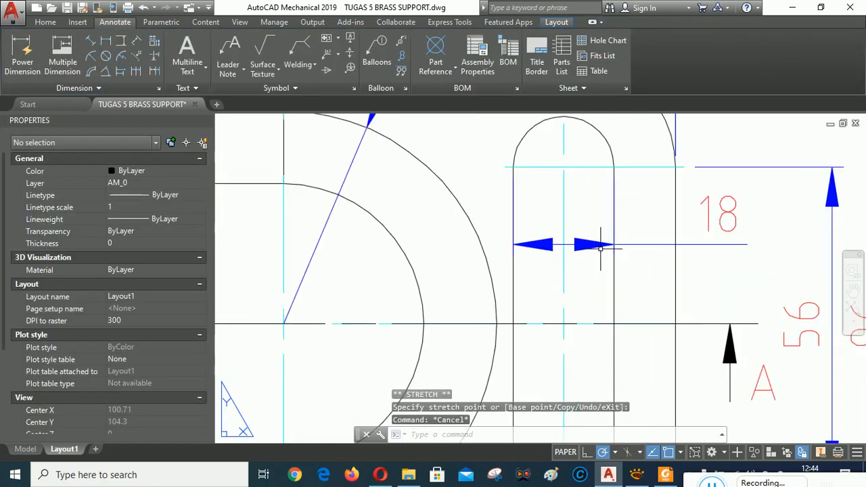
scroll(582, 247, down, 1)
scroll(576, 267, down, 4)
scroll(594, 277, up, 2)
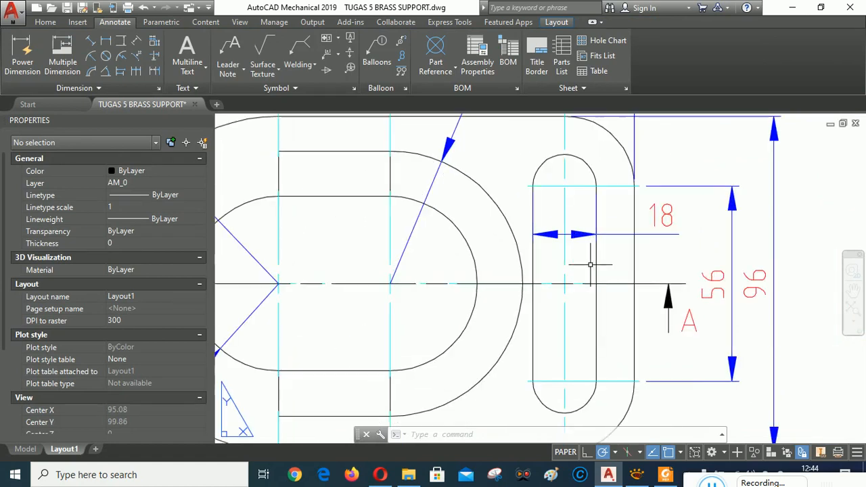
click(575, 235)
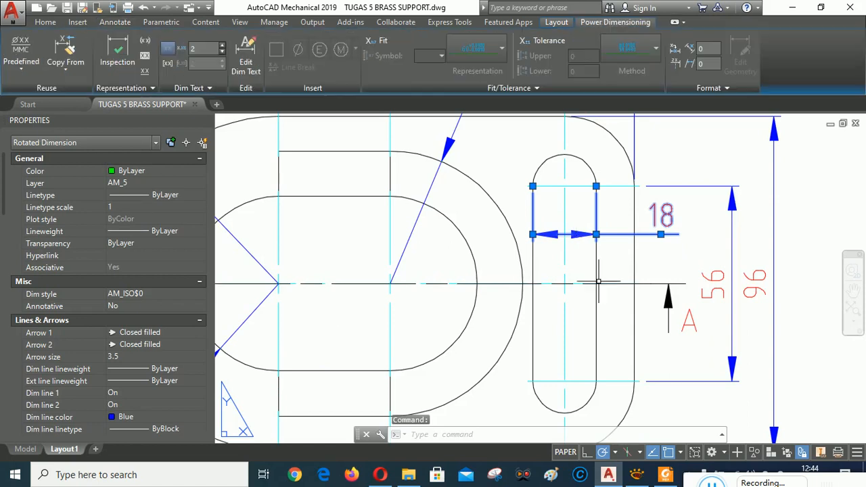
scroll(588, 261, up, 2)
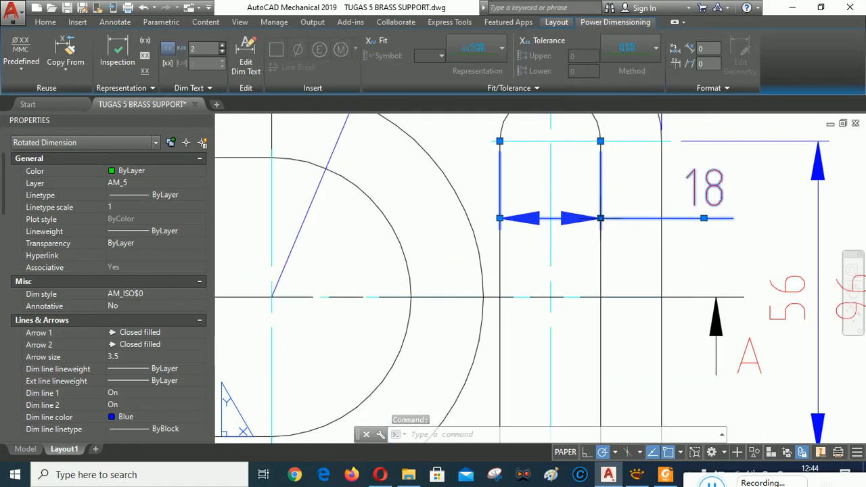
mouse_move(600, 217)
click(643, 284)
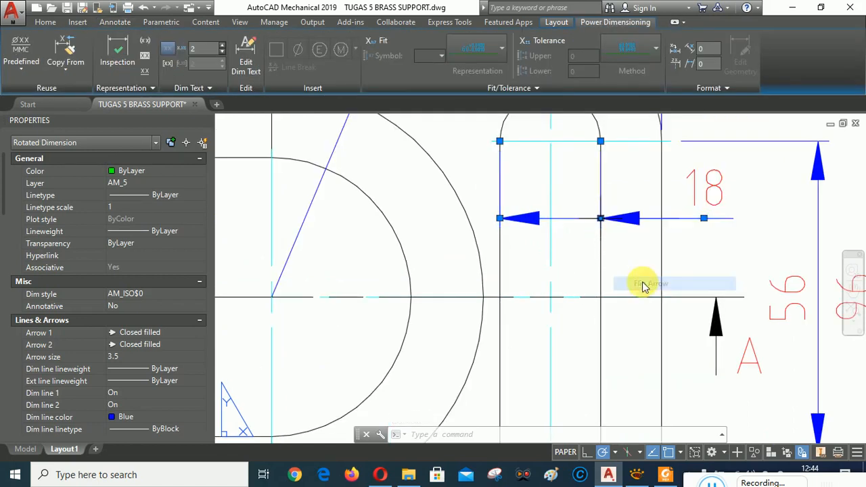
mouse_move(499, 218)
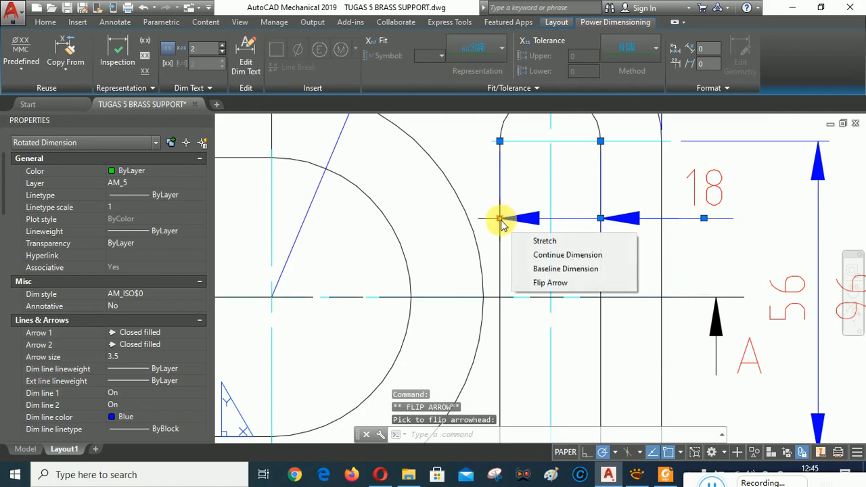
click(545, 281)
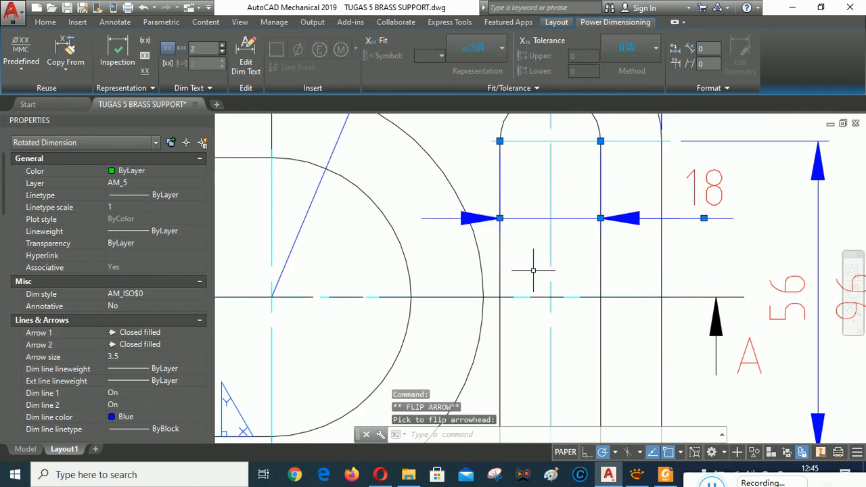
key(Escape)
Step: Add a radius Power Dimension to the base's lower right corner arc in the top view, with its text below the outline
scroll(602, 215, down, 2)
scroll(612, 237, down, 4)
mouse_move(738, 307)
middle_down()
mouse_move(715, 277)
mouse_move(717, 251)
middle_up()
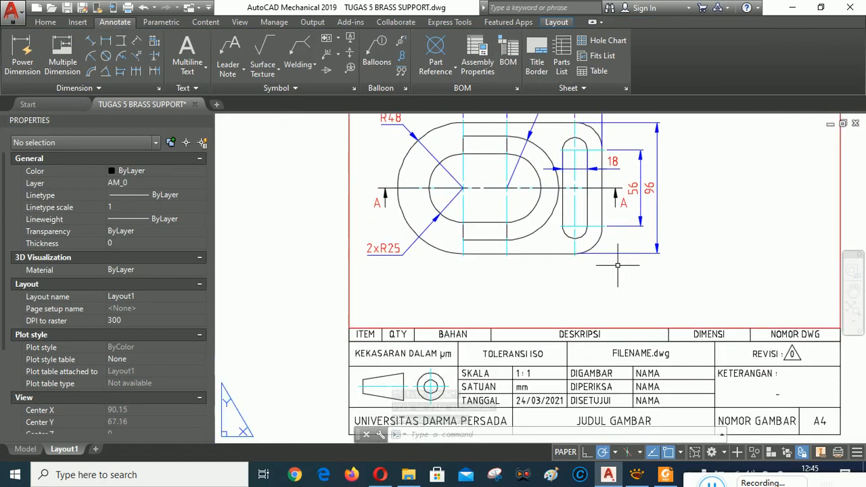
scroll(604, 260, up, 2)
click(27, 52)
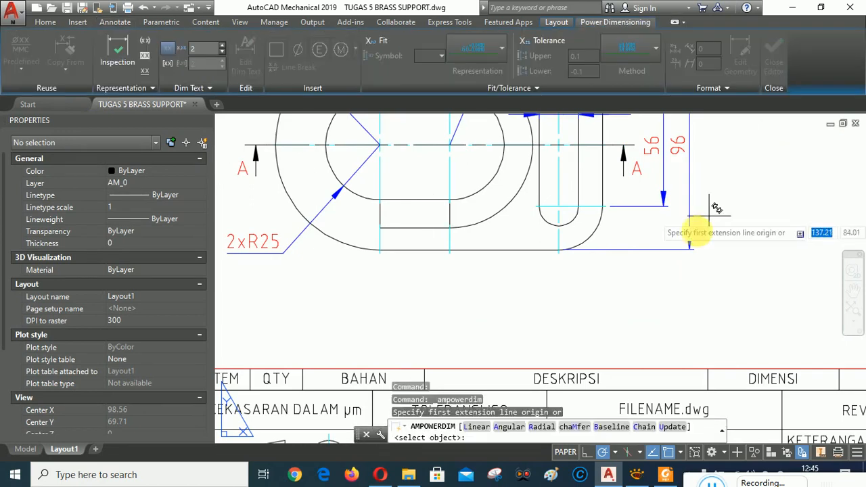
right_click(539, 287)
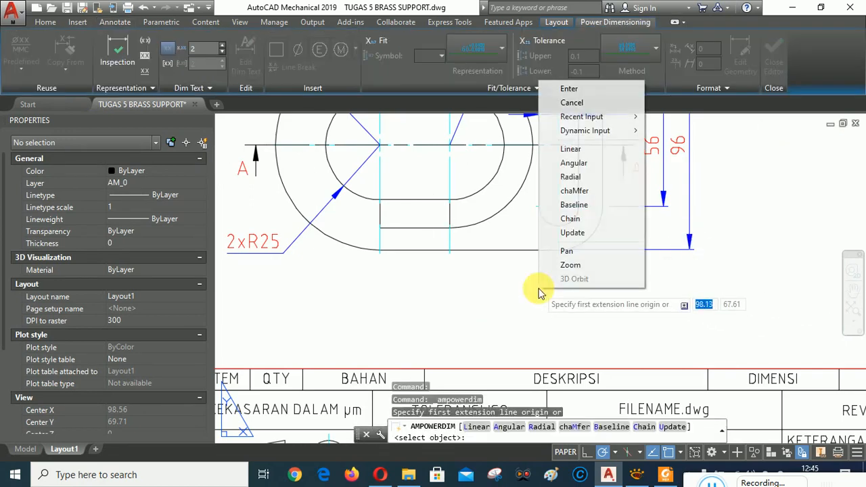
click(565, 82)
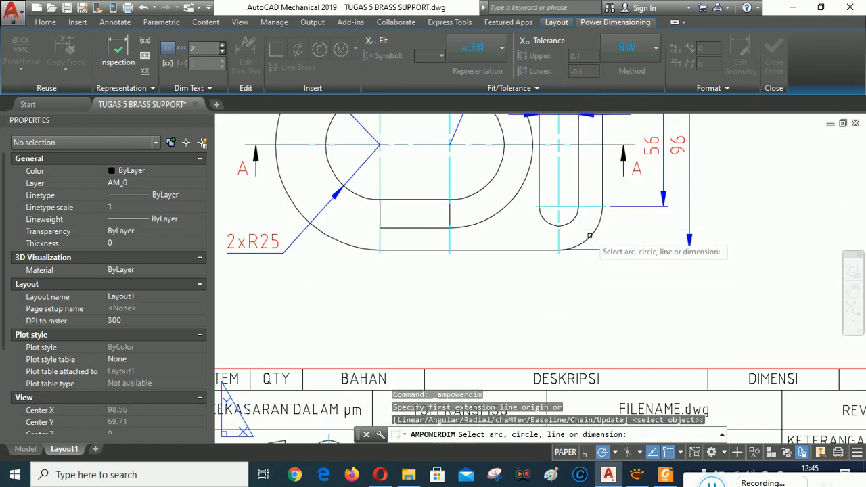
click(594, 248)
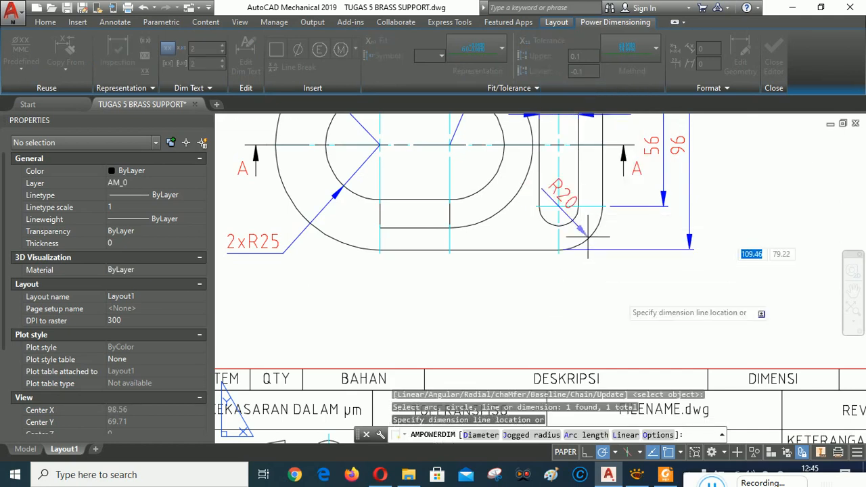
click(613, 284)
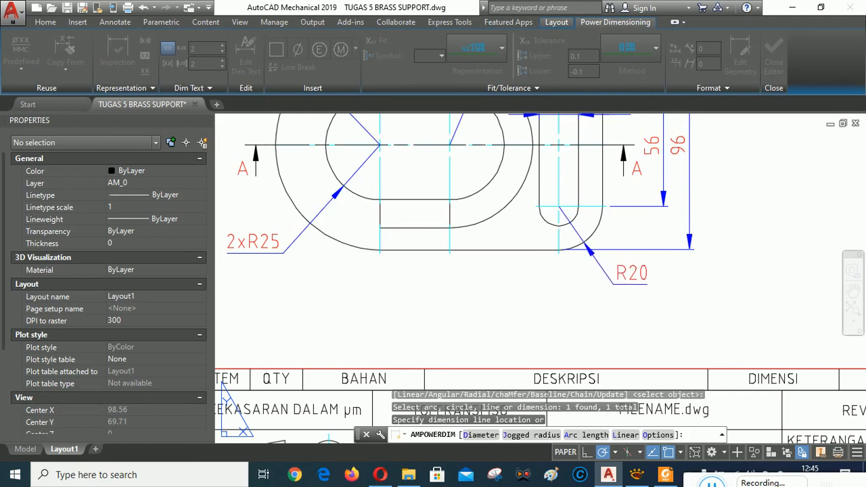
click(731, 243)
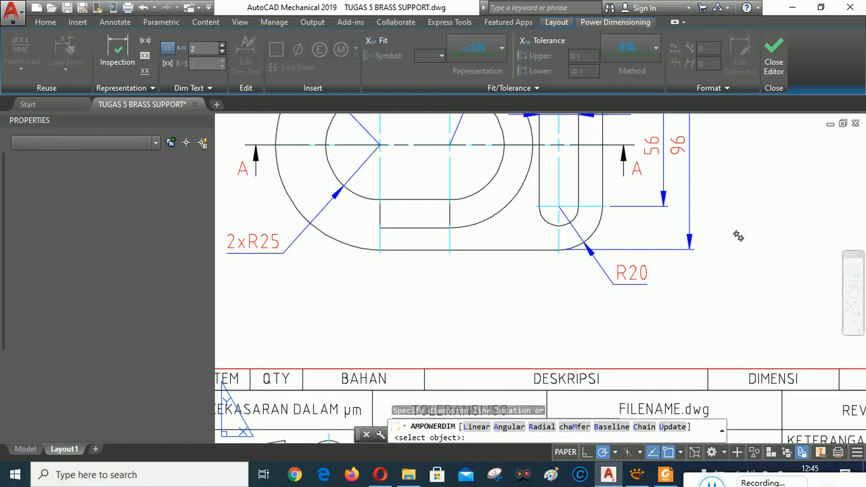
Step: Add a radius Power Dimension to the narrow slot's lower arc, with its text below the base outline and left of the slot
right_click(731, 204)
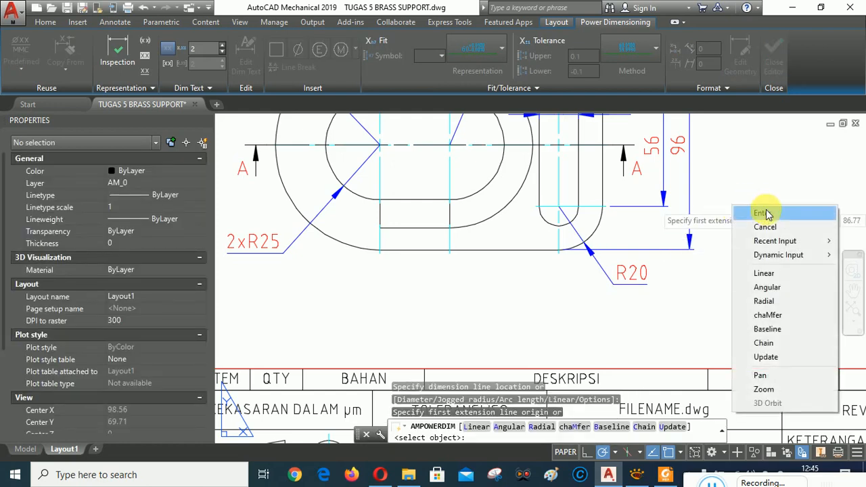
click(763, 212)
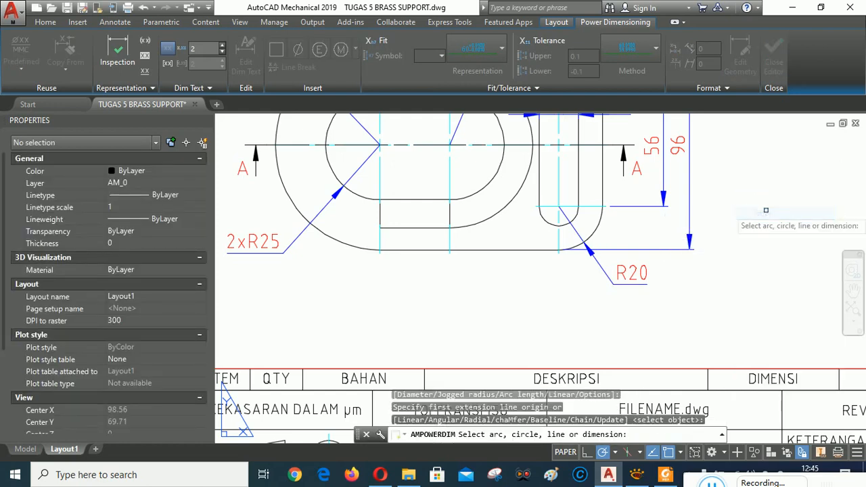
click(550, 222)
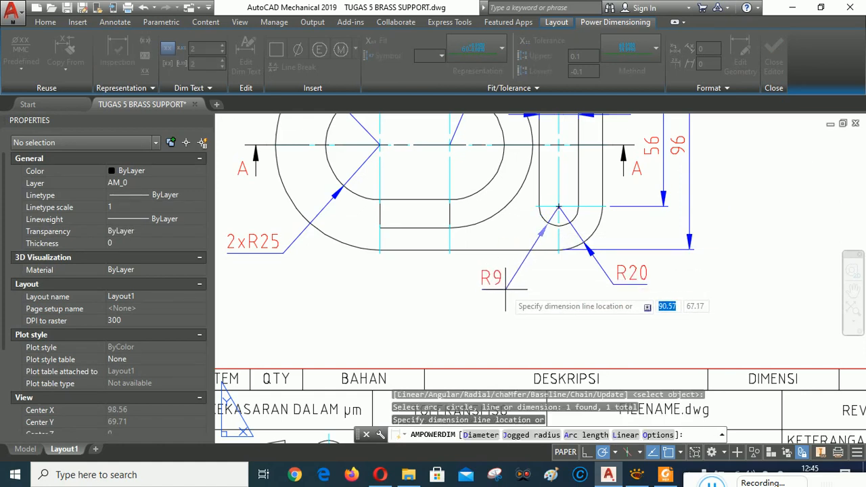
click(508, 284)
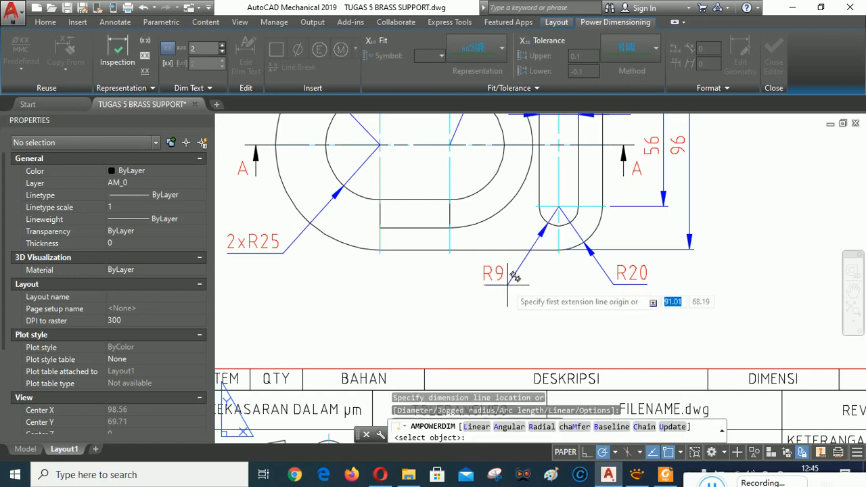
right_click(773, 256)
click(776, 260)
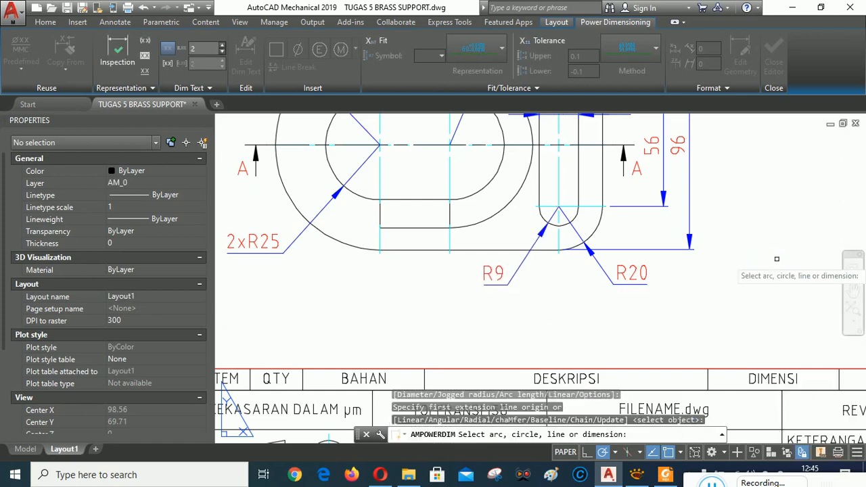
key(Escape)
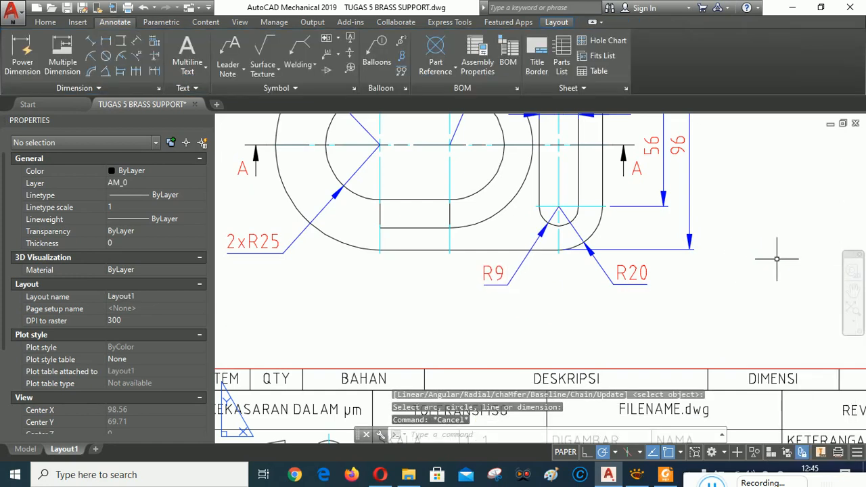
Step: Prefix the base corner's radius dimension text with "2x"
click(631, 273)
double_click(634, 273)
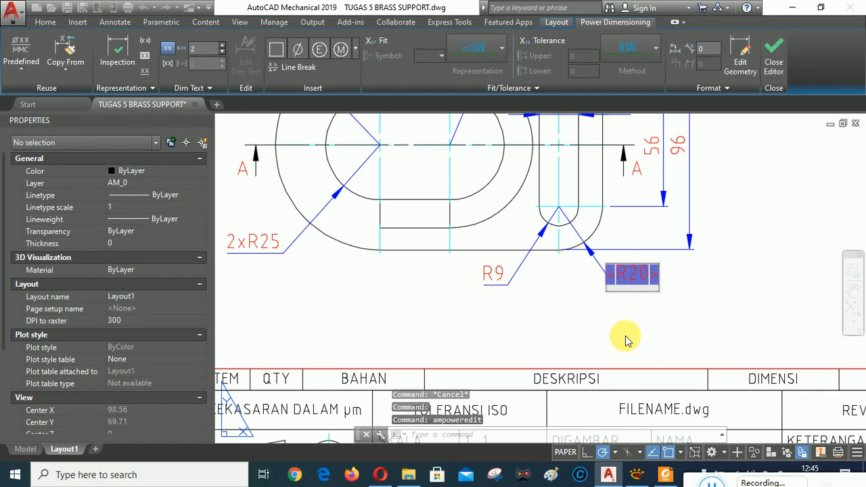
text(2)
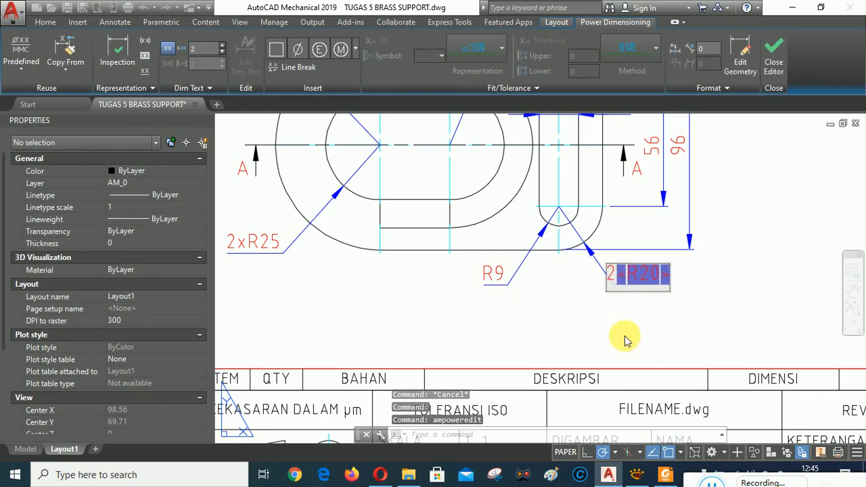
text(x)
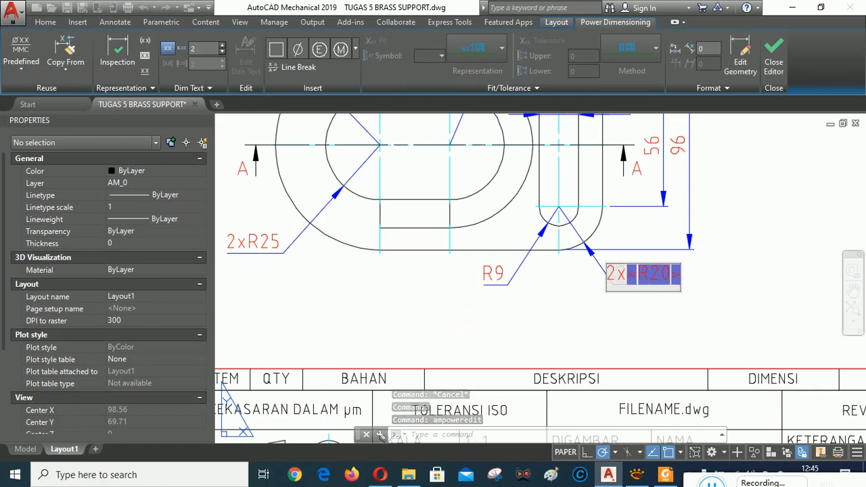
key(Return)
Step: Prefix the narrow slot's end radius dimension text with "2x"
click(501, 269)
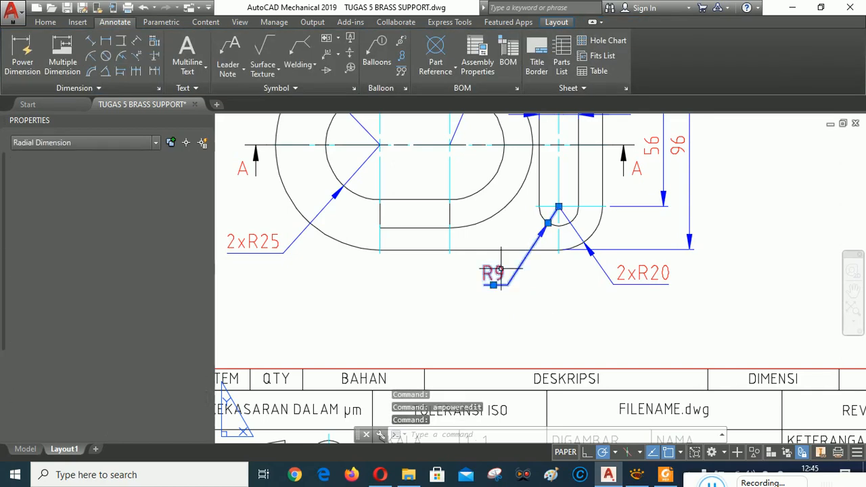
double_click(502, 269)
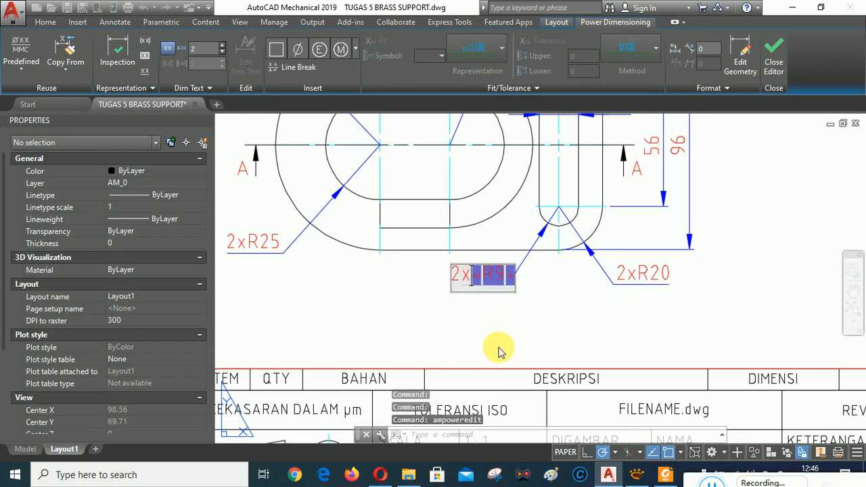
click(586, 332)
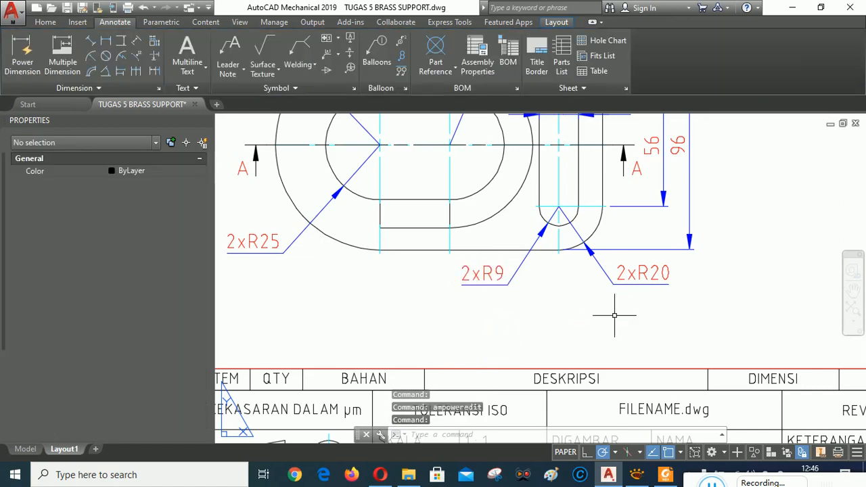
Step: Inspect the top view's dimensions and the rest of the sheet for features in section B-B that still need dimensioning
scroll(517, 308, down, 4)
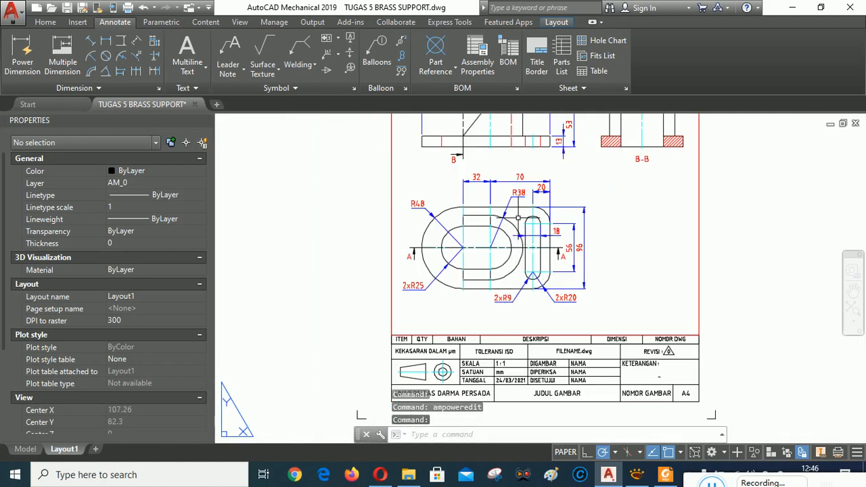
scroll(517, 227, up, 1)
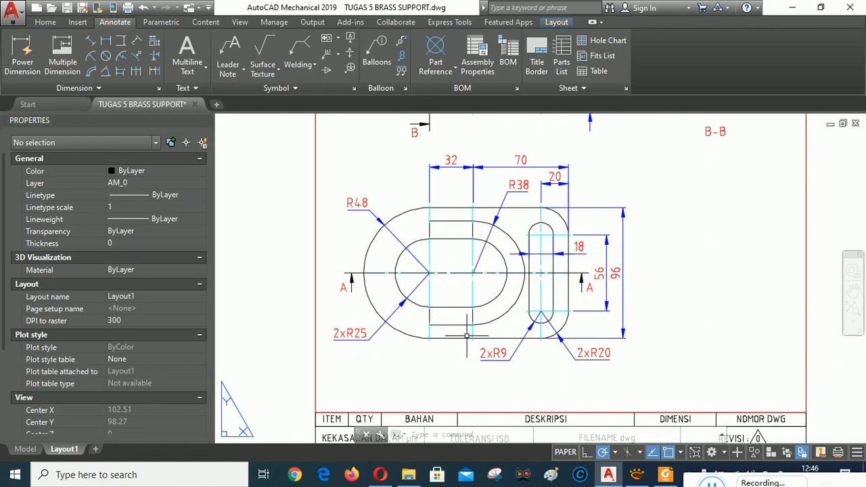
scroll(457, 313, up, 2)
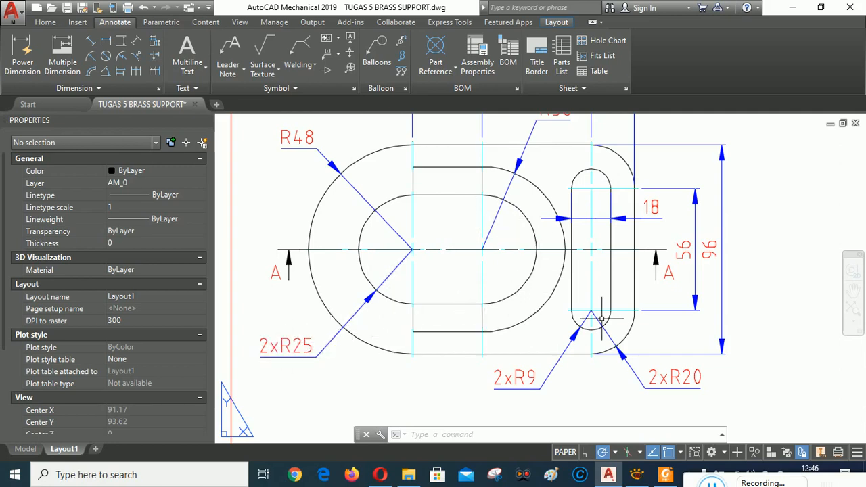
mouse_move(806, 201)
middle_down()
mouse_move(774, 286)
mouse_move(820, 167)
mouse_move(796, 205)
mouse_move(802, 269)
mouse_move(805, 203)
mouse_move(781, 278)
mouse_move(700, 337)
middle_up()
scroll(541, 303, up, 2)
scroll(528, 298, down, 8)
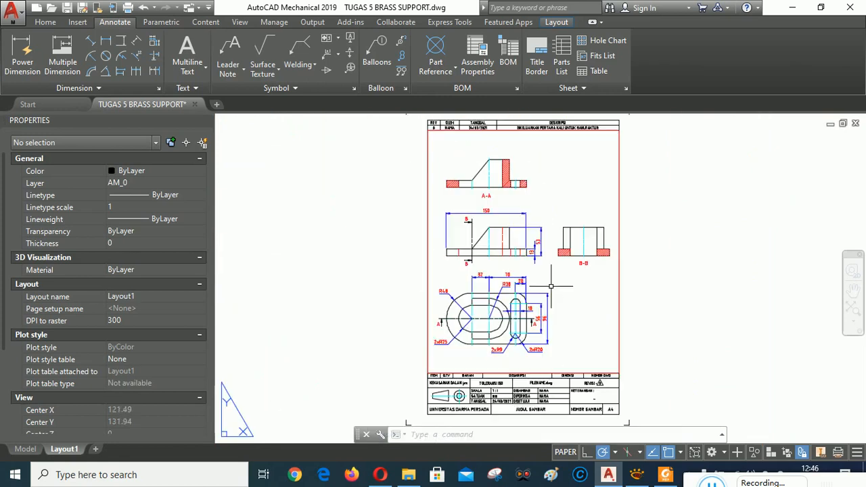
scroll(574, 233, up, 6)
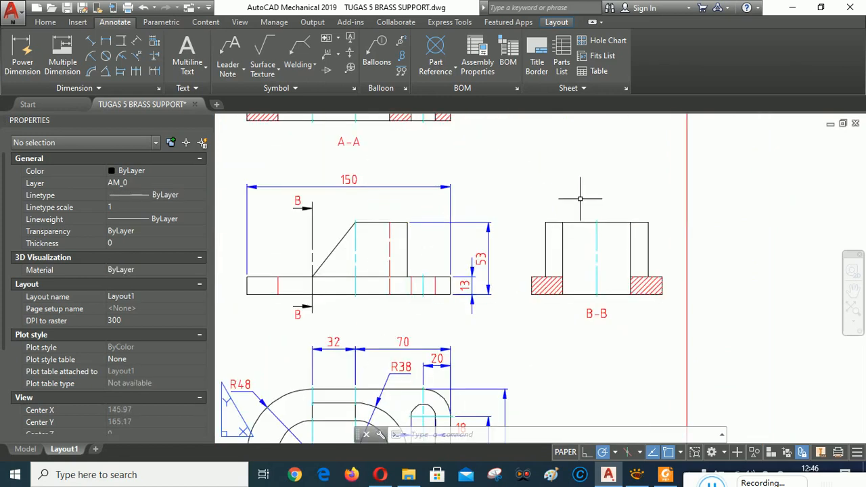
middle_drag(575, 194, 615, 216)
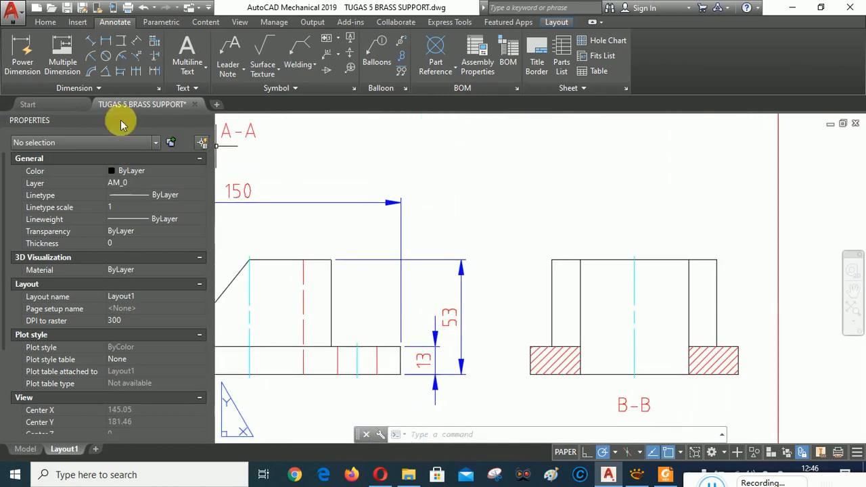
click(22, 53)
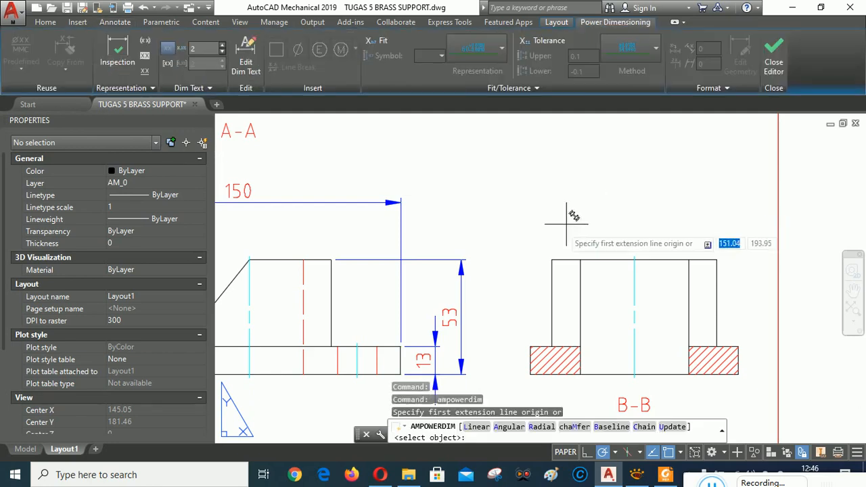
click(552, 259)
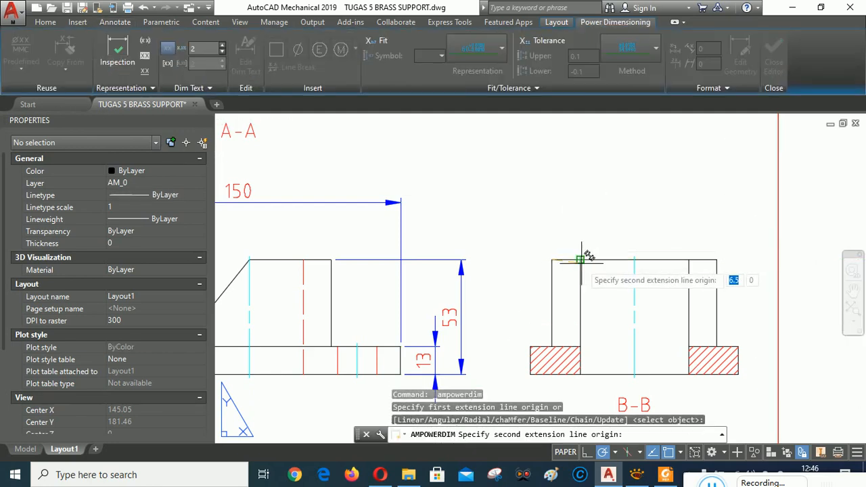
click(580, 259)
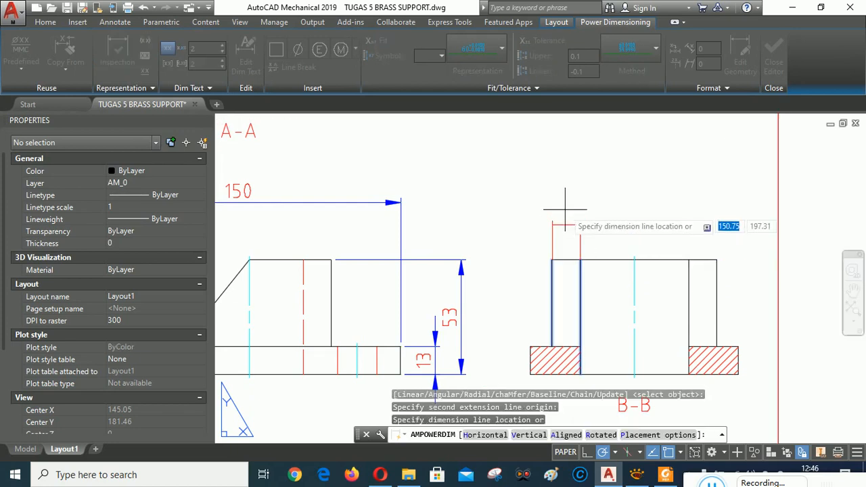
key(Escape)
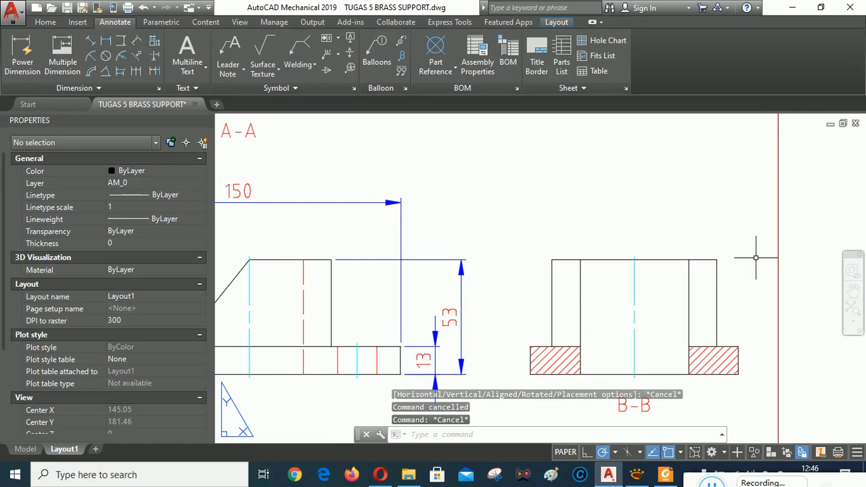
click(20, 46)
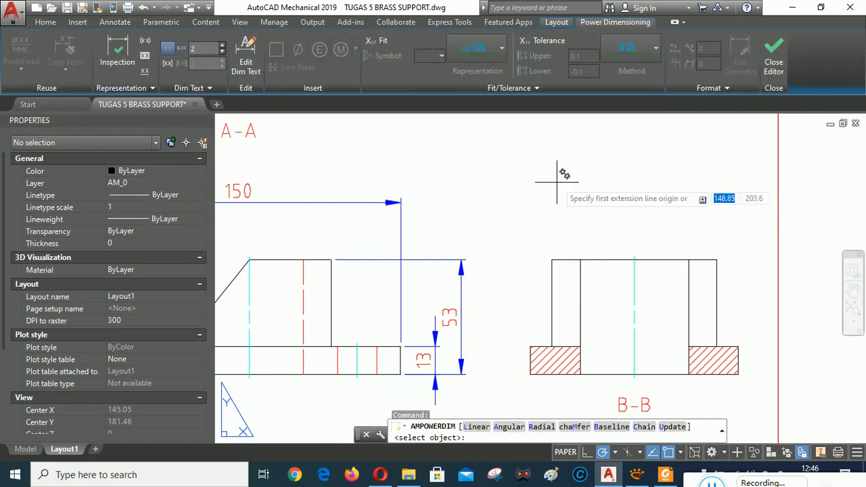
right_click(527, 174)
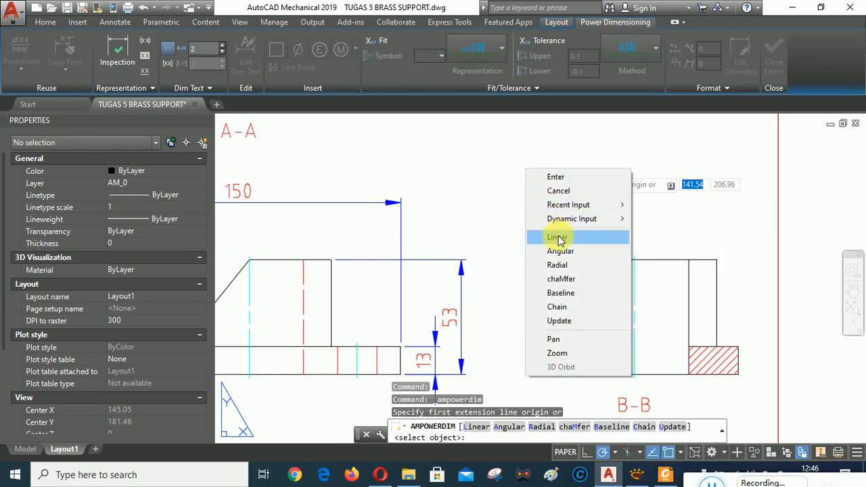
click(566, 306)
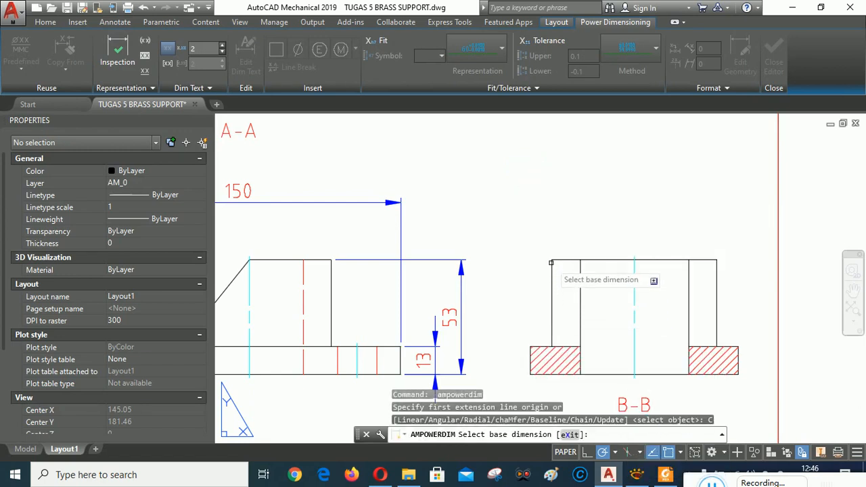
click(552, 266)
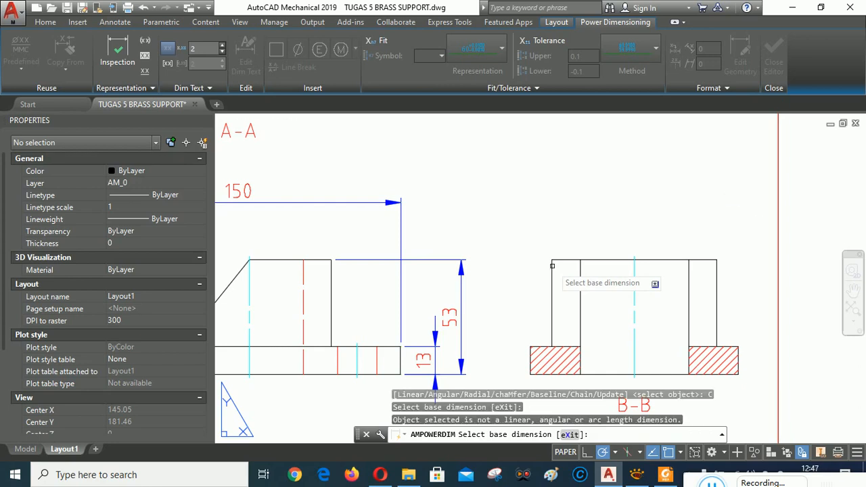
shift+right_click(545, 224)
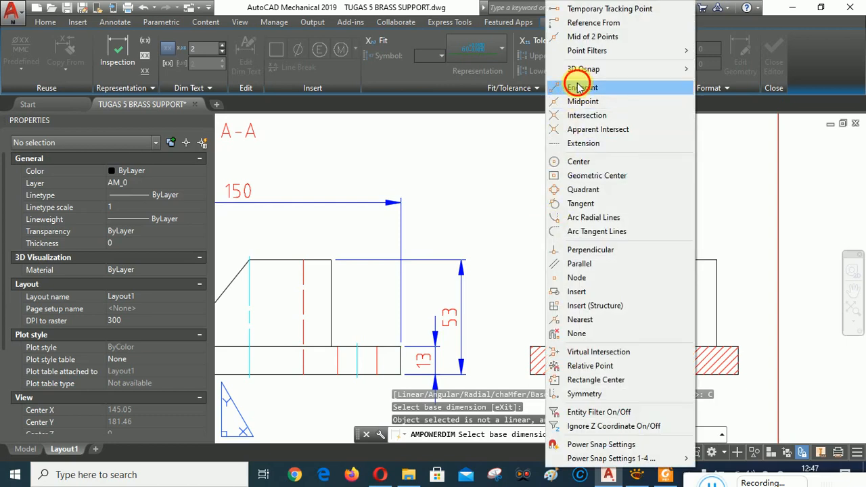
click(561, 85)
click(551, 260)
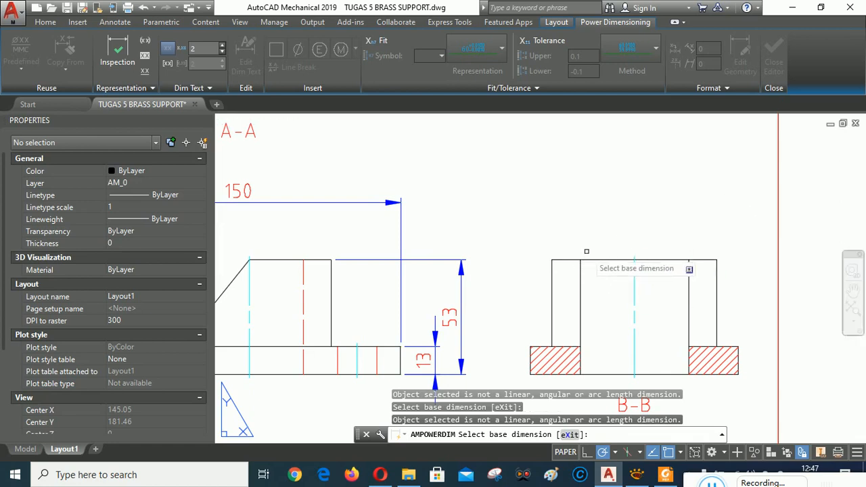
key(Escape)
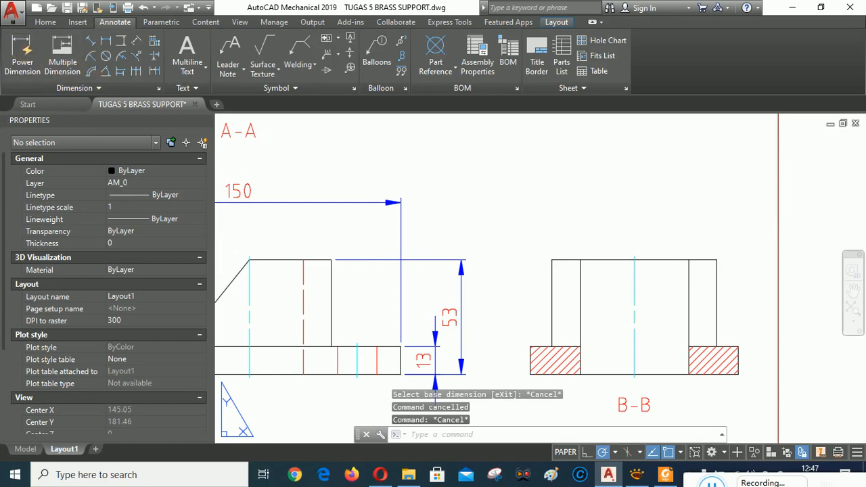
Step: Add a horizontal Power Dimension across the full width of the upright's top edge in section B-B, placed above the view
key(Return)
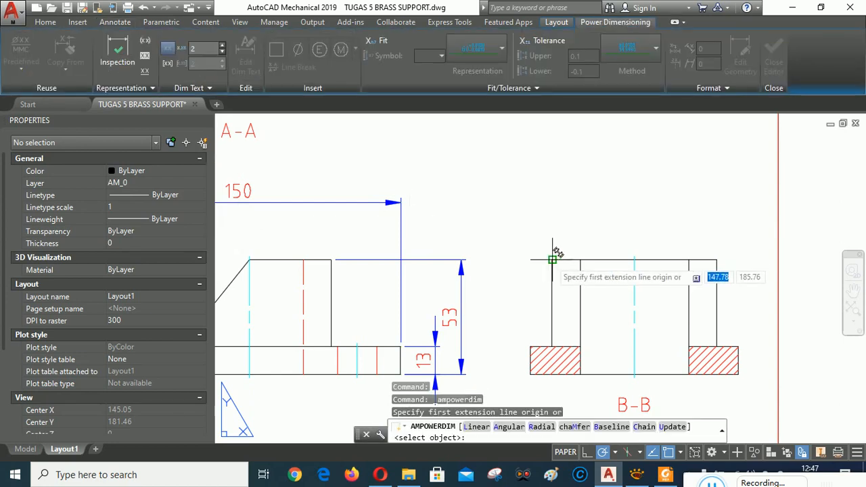
click(552, 259)
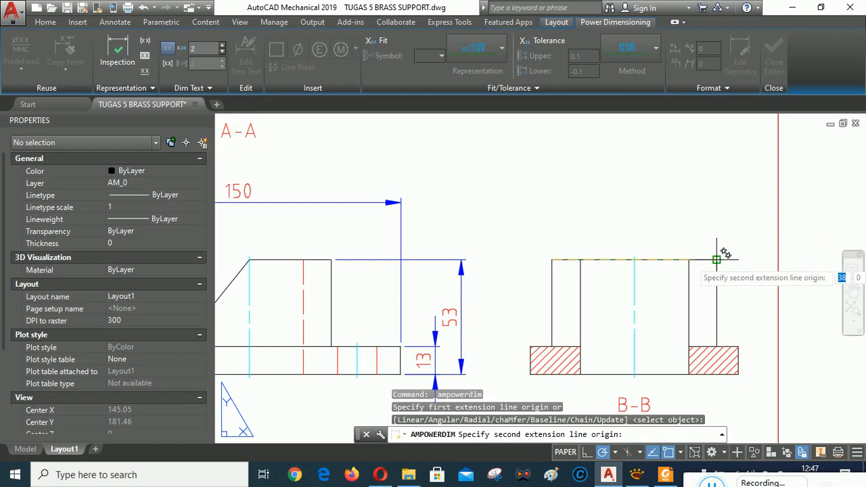
click(717, 259)
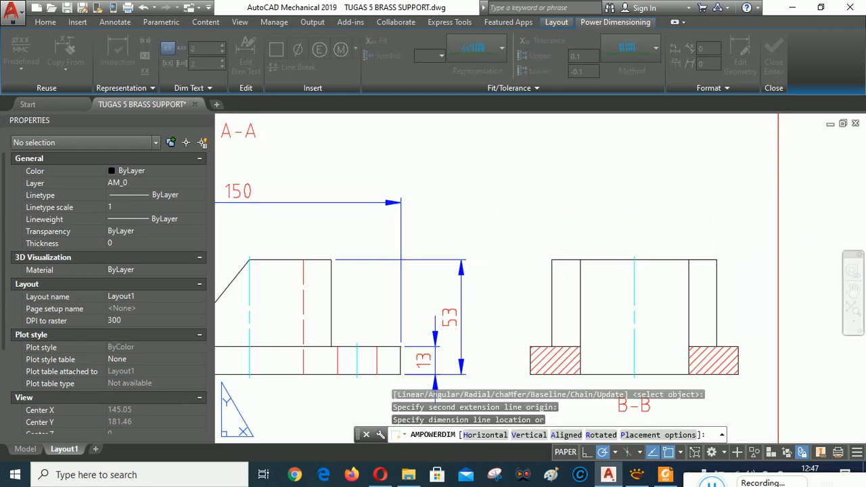
click(646, 166)
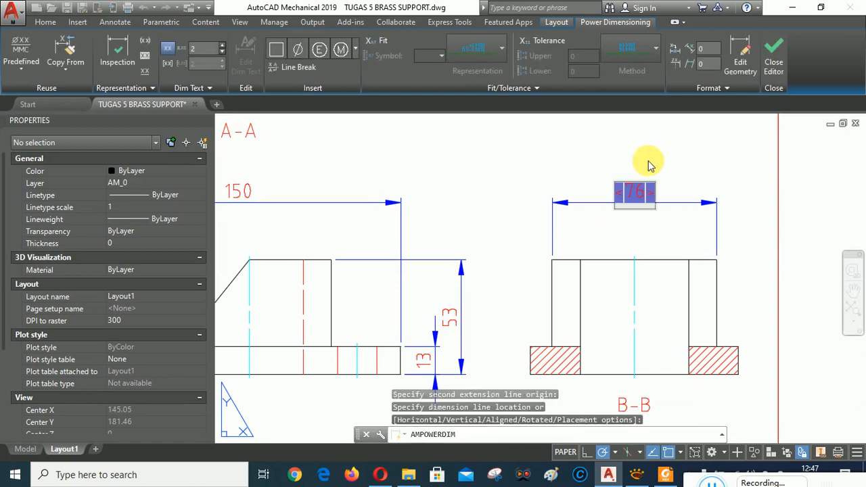
key(Return)
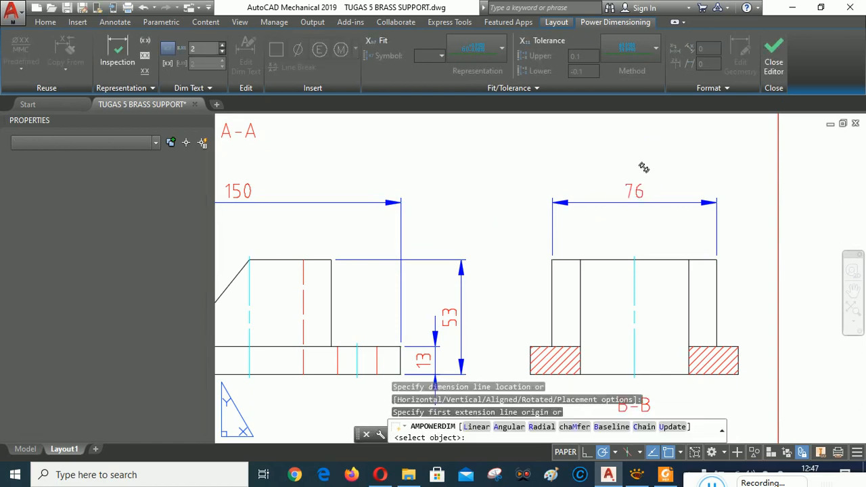
right_click(587, 165)
click(616, 178)
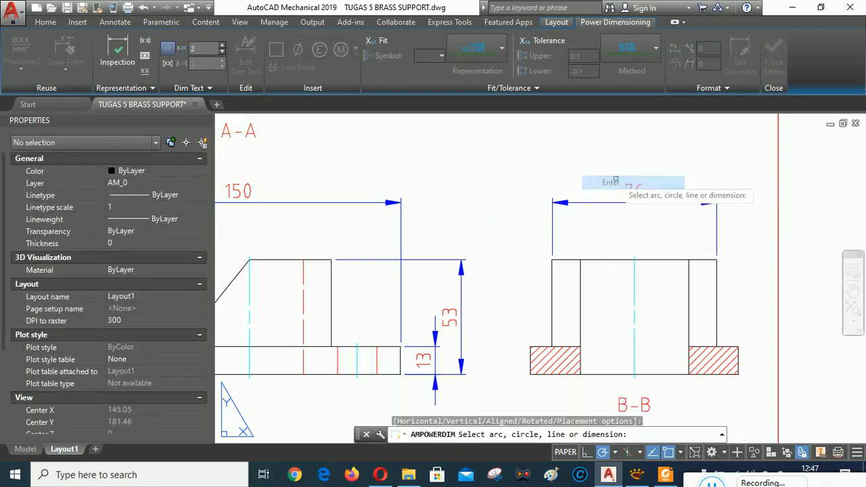
key(Escape)
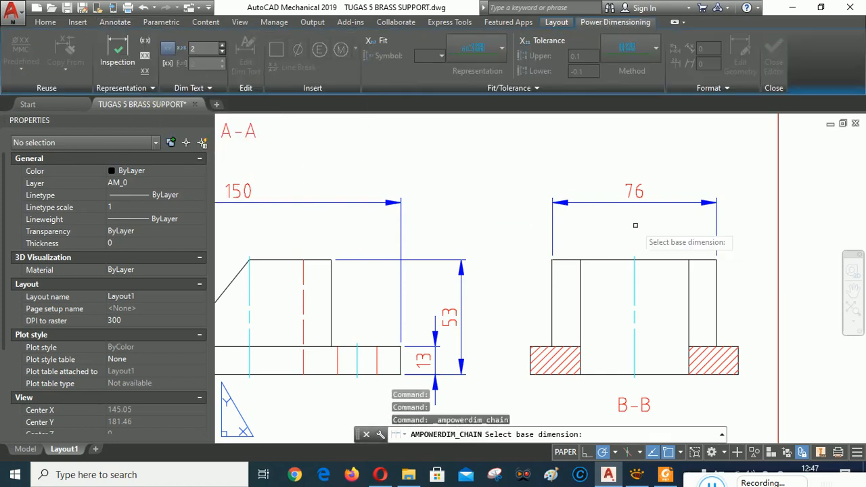
Step: Split section B-B's width dimension with Chain Dimension at the two inner wall edges, giving separate wall and opening dimensions
click(609, 204)
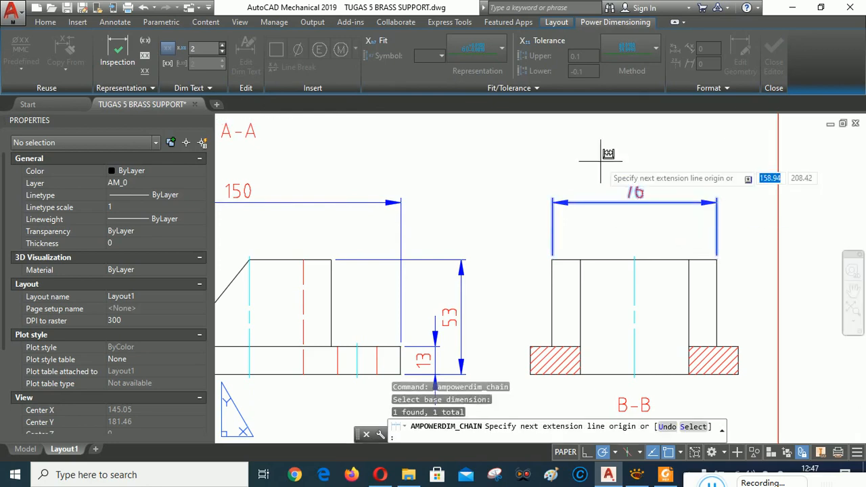
click(579, 259)
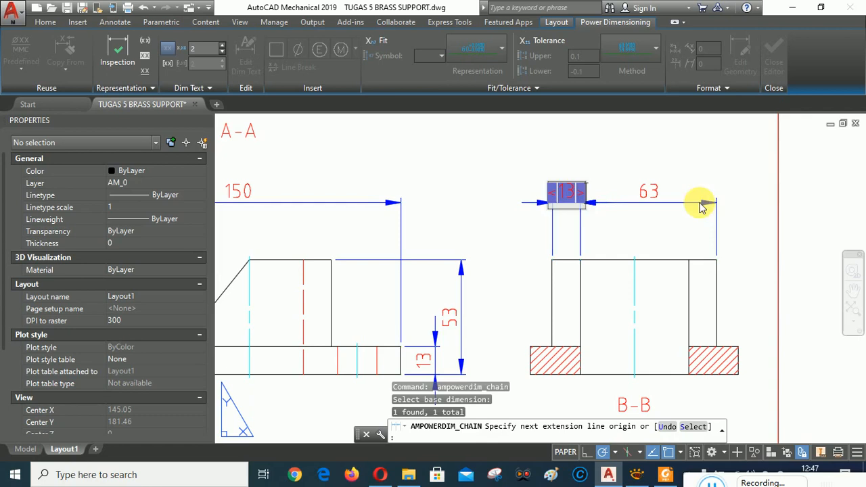
key(Return)
click(699, 201)
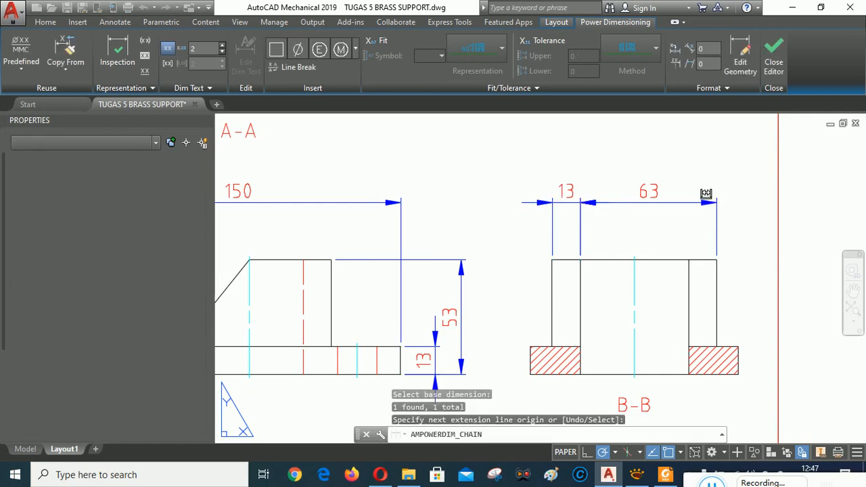
click(689, 259)
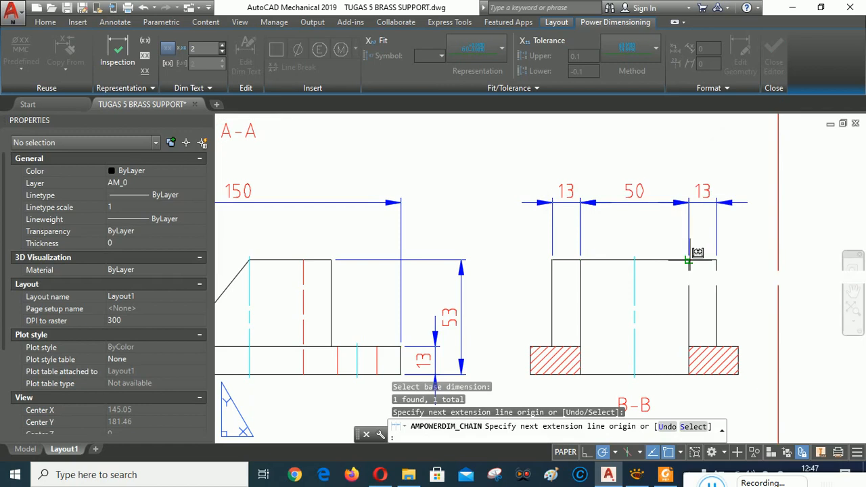
right_click(674, 159)
click(695, 165)
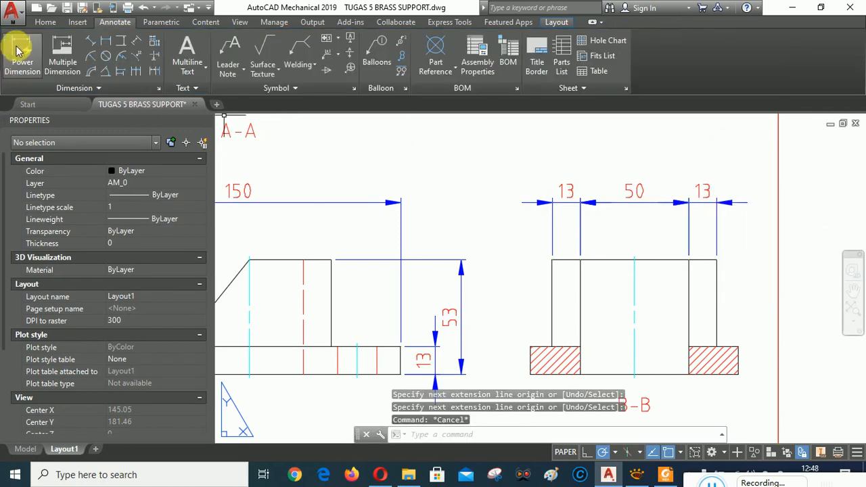
Step: Add an overall width Power Dimension above section B-B's chain dimensions and enclose its text in parentheses as a reference dimension
click(23, 56)
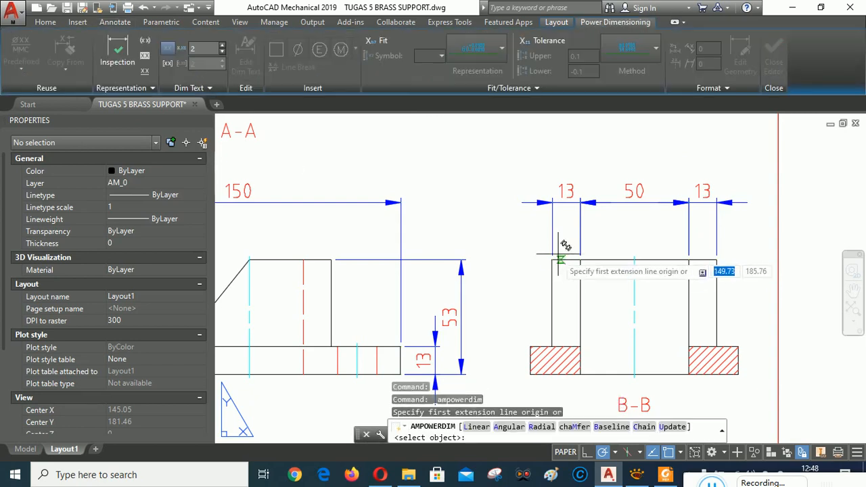
click(552, 260)
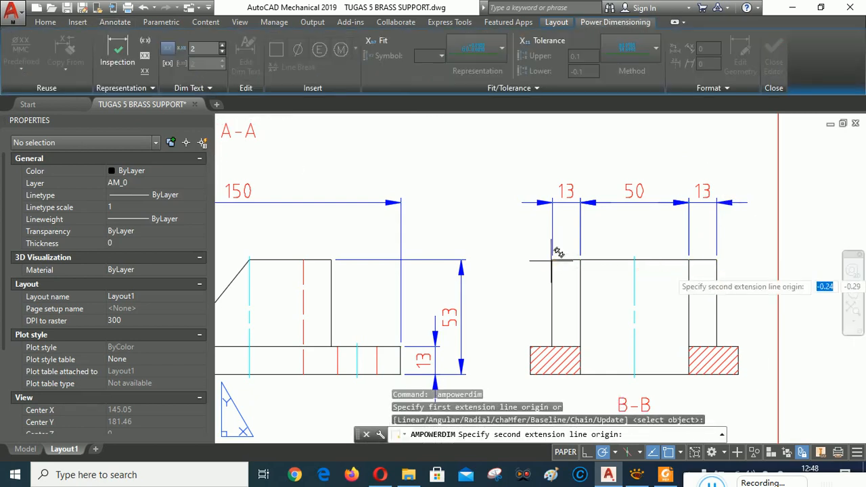
click(717, 259)
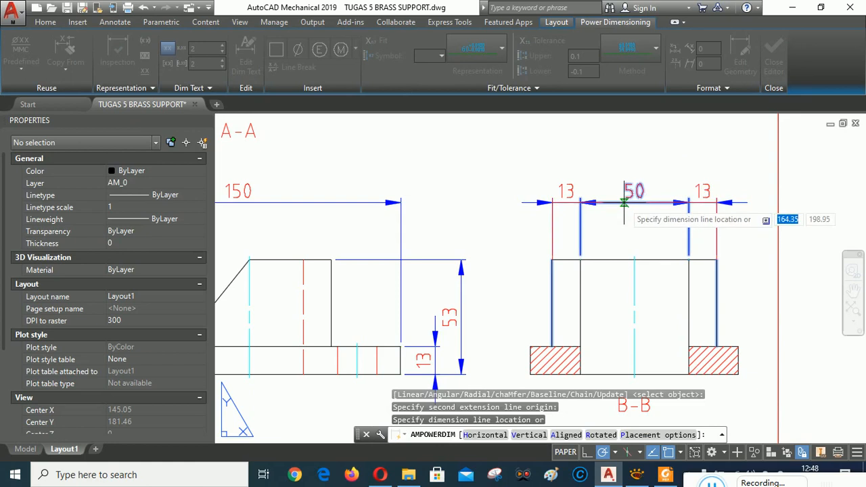
click(629, 176)
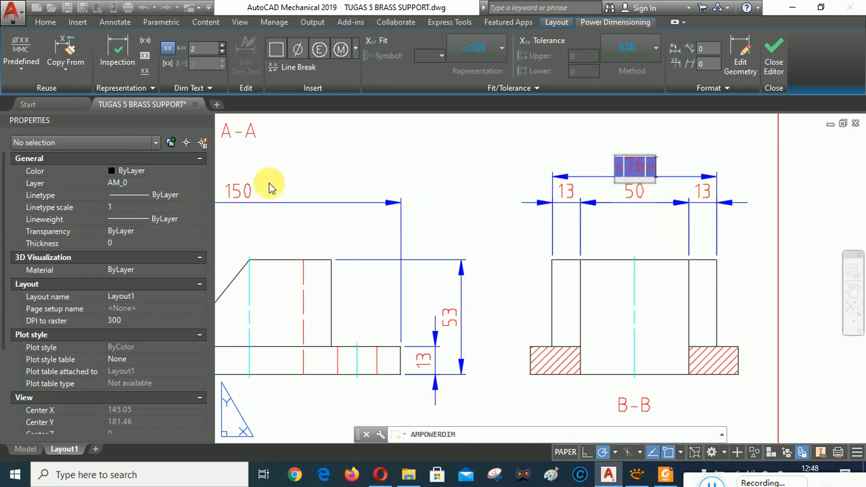
click(147, 45)
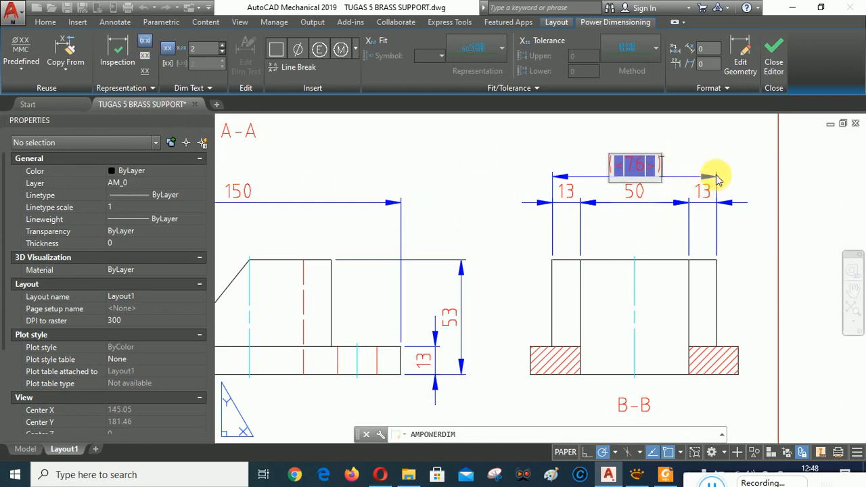
key(Return)
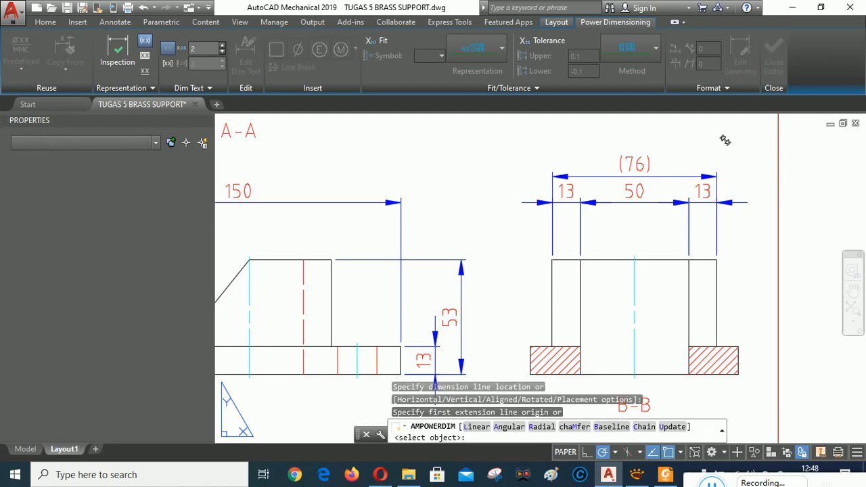
Step: End the Power Dimension command used for section B-B's widths
right_click(743, 132)
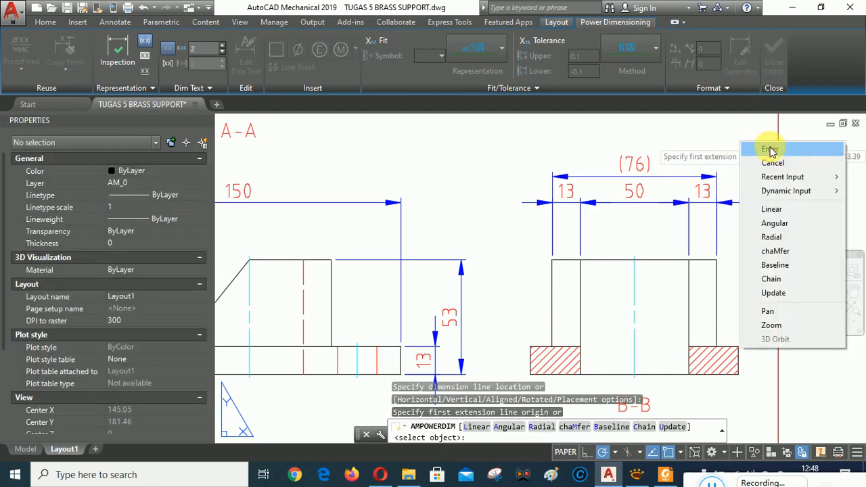
click(769, 145)
key(Escape)
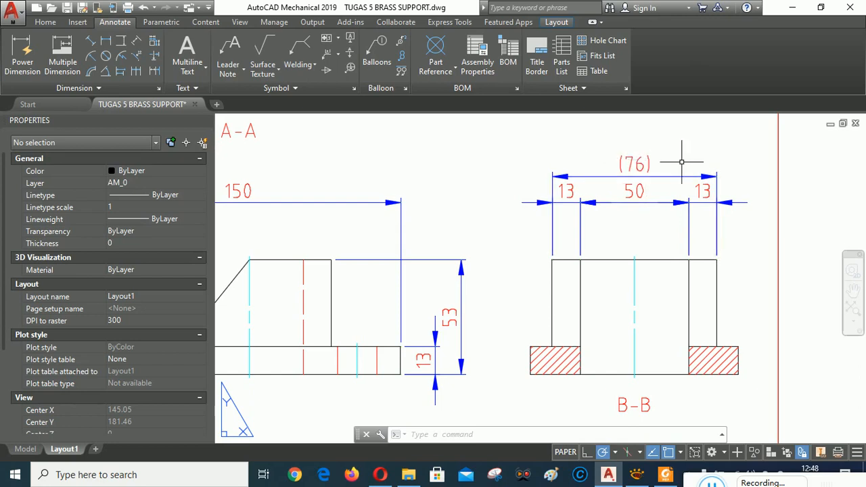
Step: Add a horizontal Power Dimension across the thickness of the hatched upright wall in section A-A, placed partway up the wall
scroll(718, 238, down, 2)
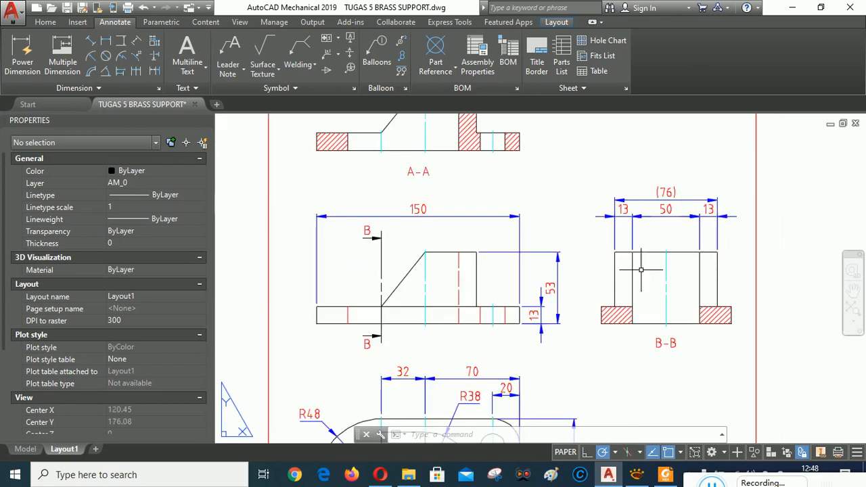
scroll(636, 290, down, 2)
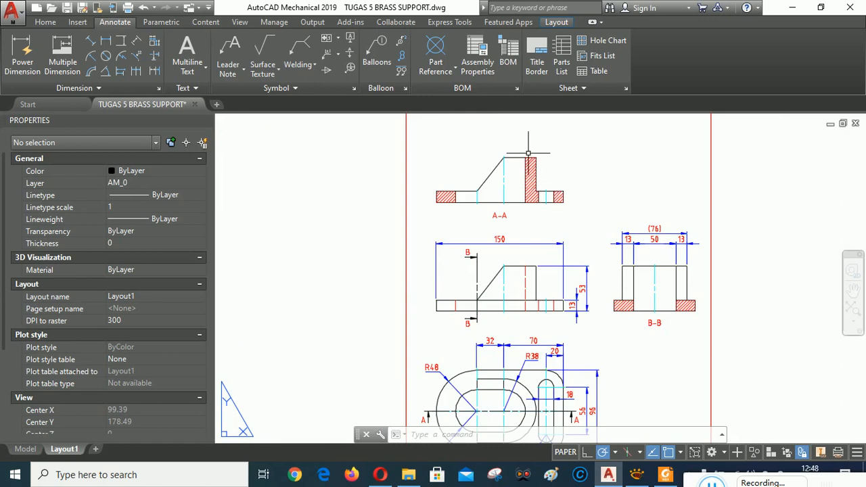
scroll(528, 153, up, 5)
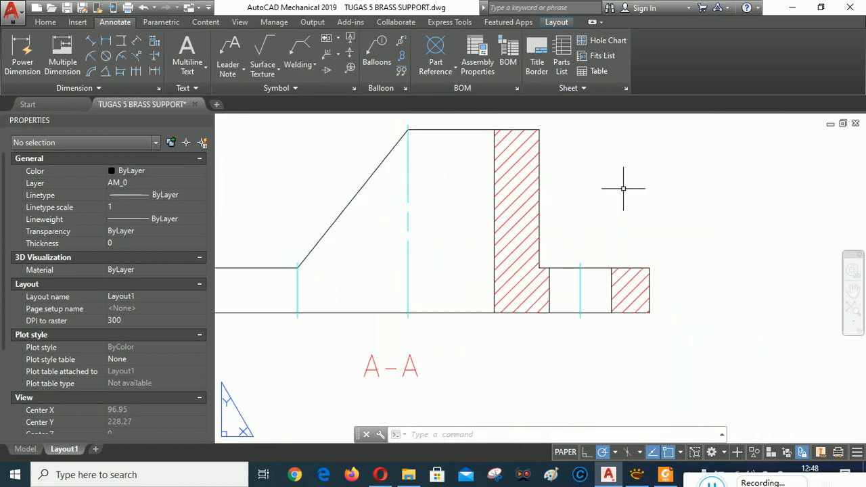
middle_drag(623, 188, 636, 250)
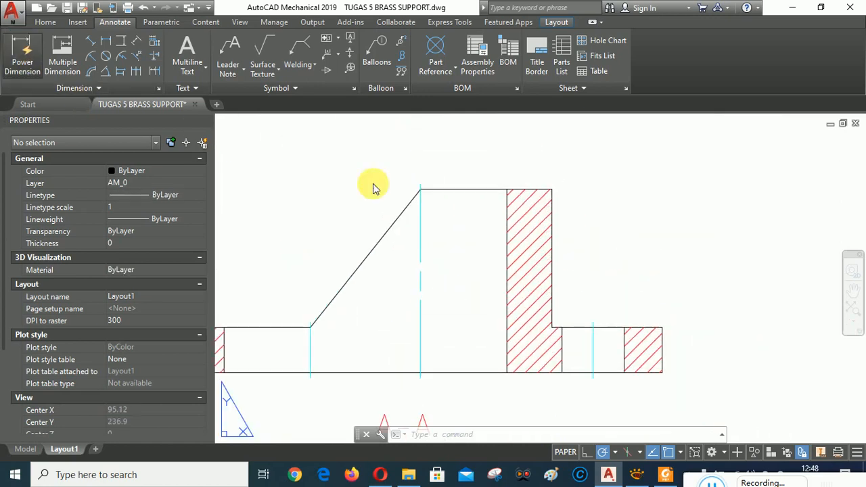
click(22, 52)
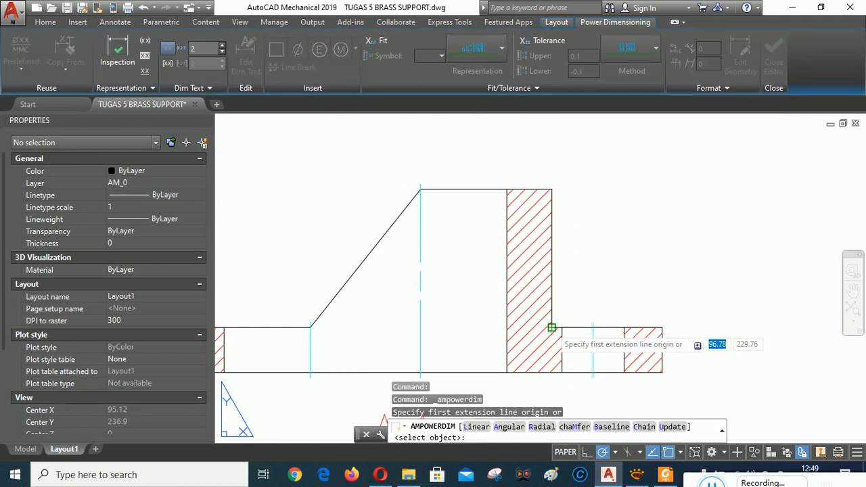
click(553, 326)
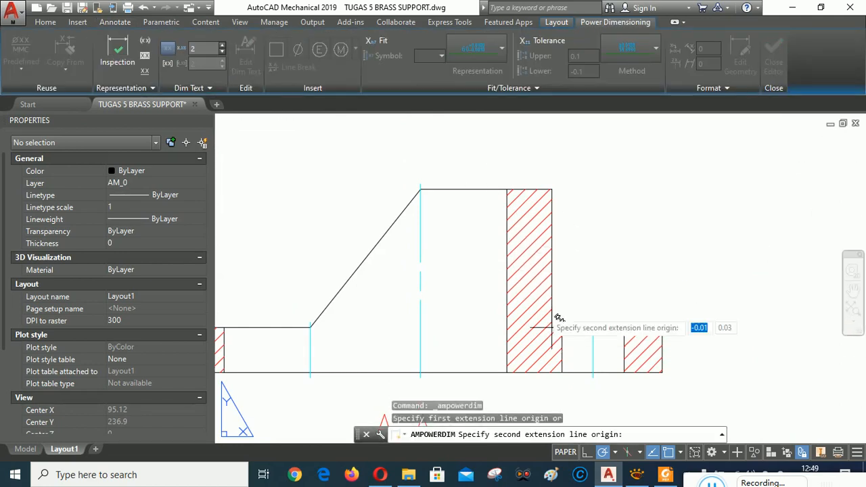
click(506, 329)
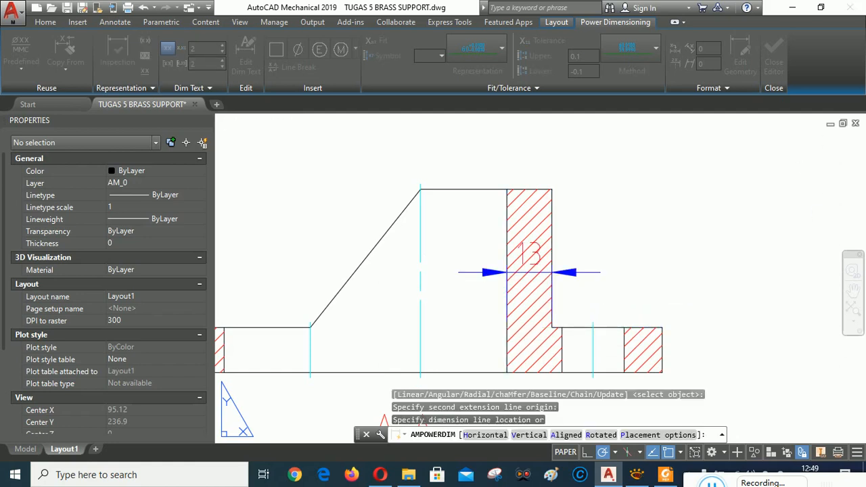
click(643, 261)
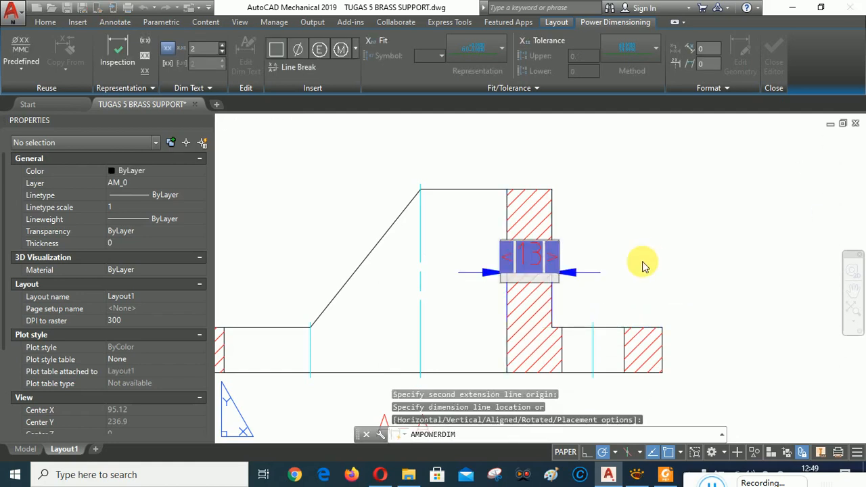
click(650, 253)
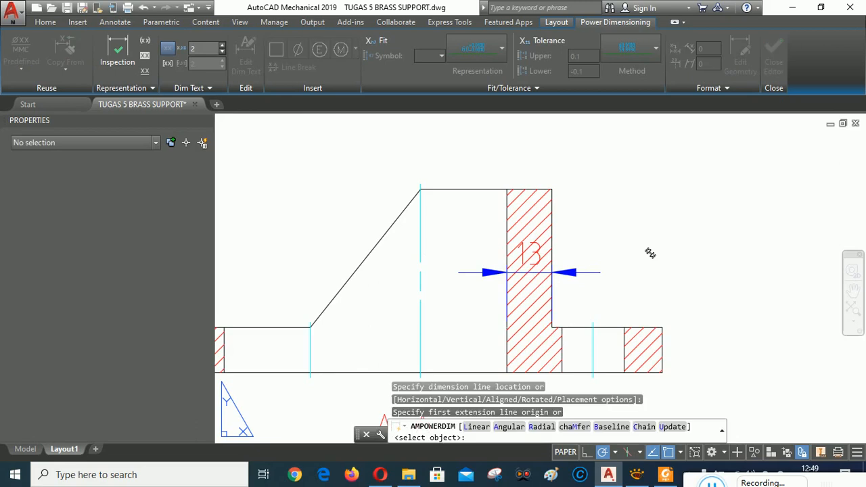
right_click(656, 243)
click(684, 250)
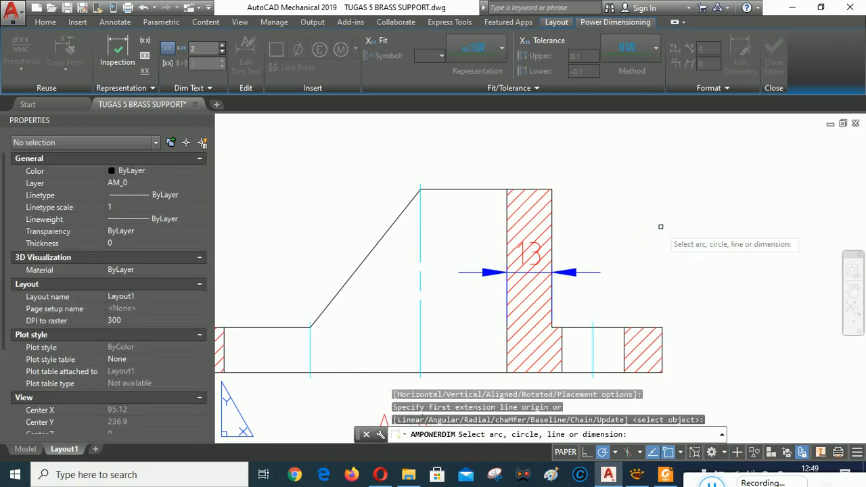
key(Escape)
Step: Move the wall thickness dimension's text out of the hatching, to the right of the upright wall in section A-A
click(540, 253)
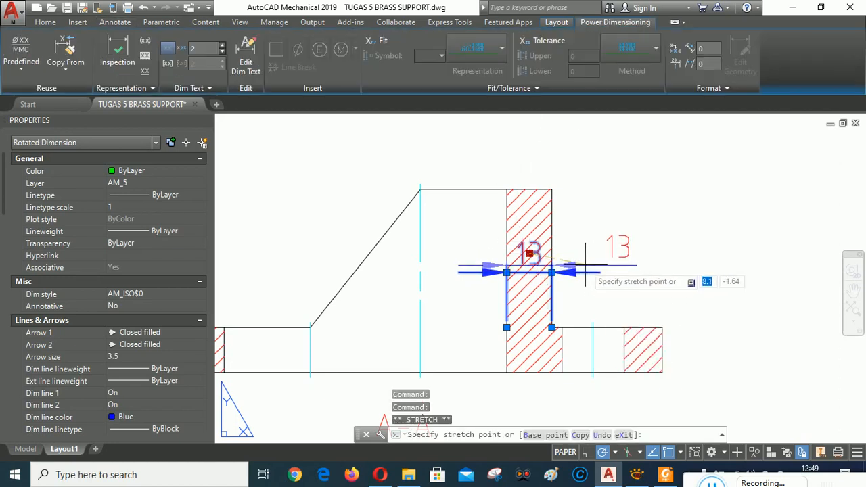
click(585, 261)
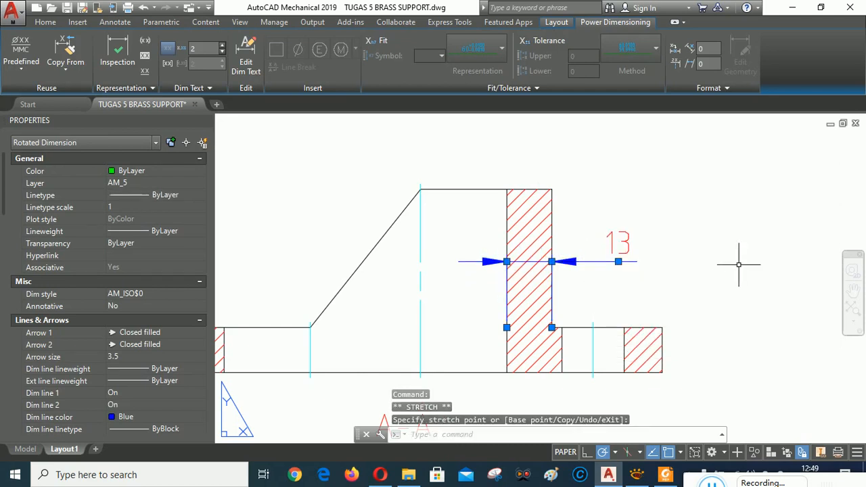
key(Escape)
Step: Examine the section, front and top views across the sheet for features that still lack dimensions
scroll(560, 216, down, 3)
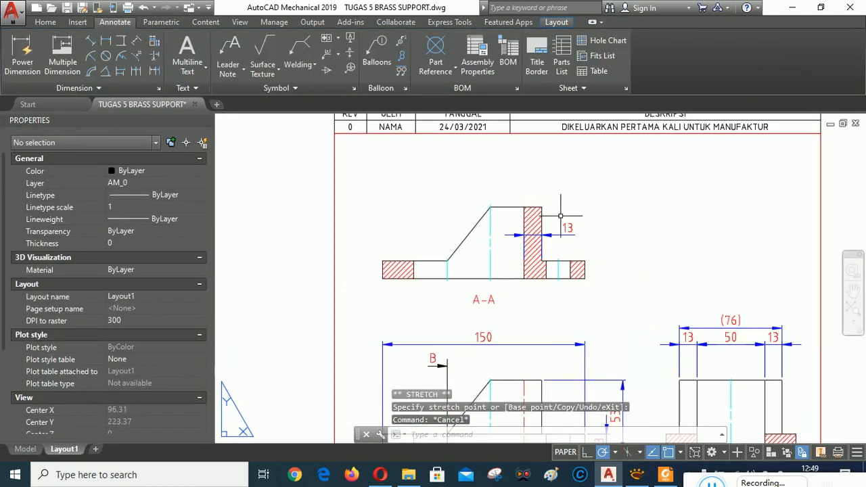
scroll(697, 240, down, 2)
middle_drag(692, 244, 628, 158)
mouse_move(634, 368)
middle_down()
mouse_move(640, 218)
mouse_move(640, 325)
mouse_move(661, 364)
mouse_move(690, 314)
mouse_move(690, 275)
middle_up()
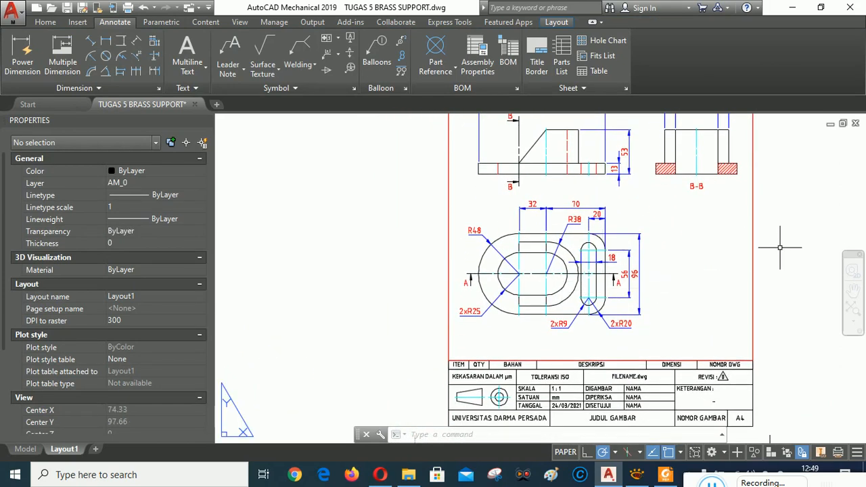
scroll(532, 279, up, 4)
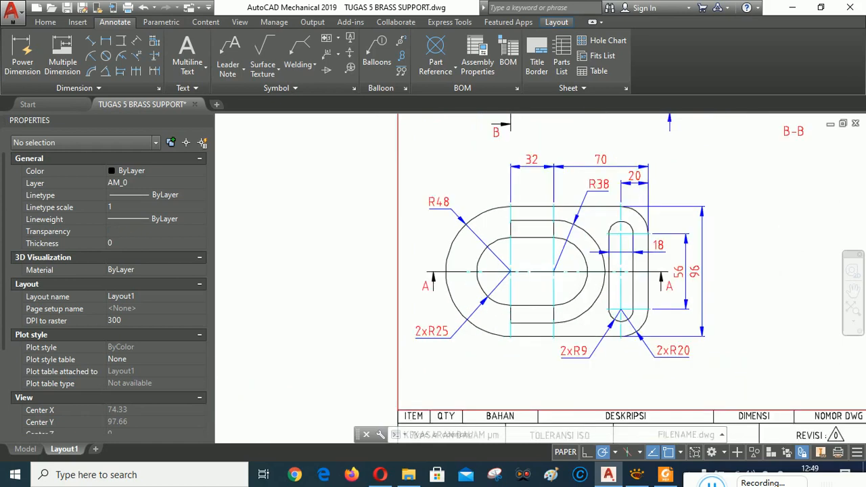
scroll(487, 299, down, 4)
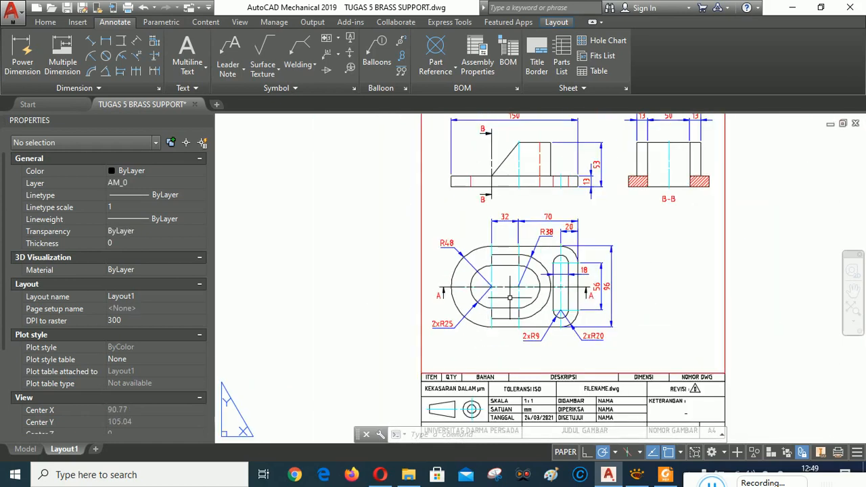
scroll(609, 338, down, 2)
mouse_move(611, 354)
middle_down()
mouse_move(580, 203)
mouse_move(617, 271)
middle_up()
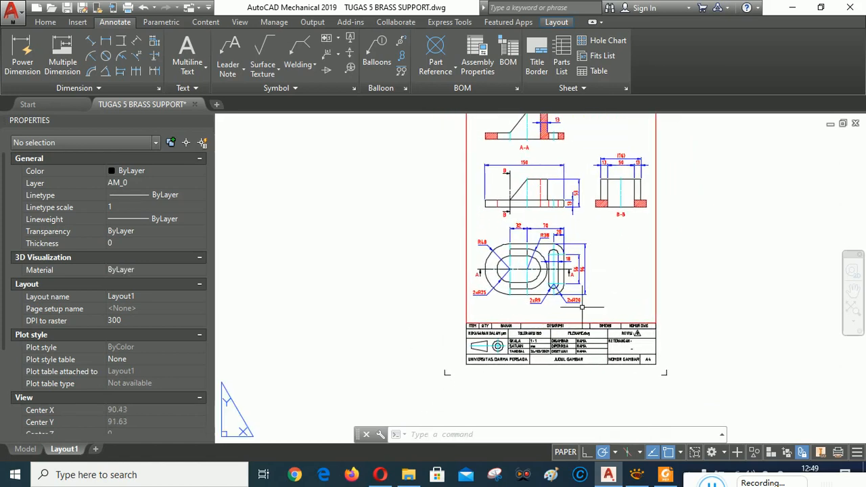
Step: Set the SKALA entry in the title block to 1 : 2
scroll(558, 362, up, 6)
middle_drag(300, 333, 303, 279)
middle_drag(635, 329, 541, 327)
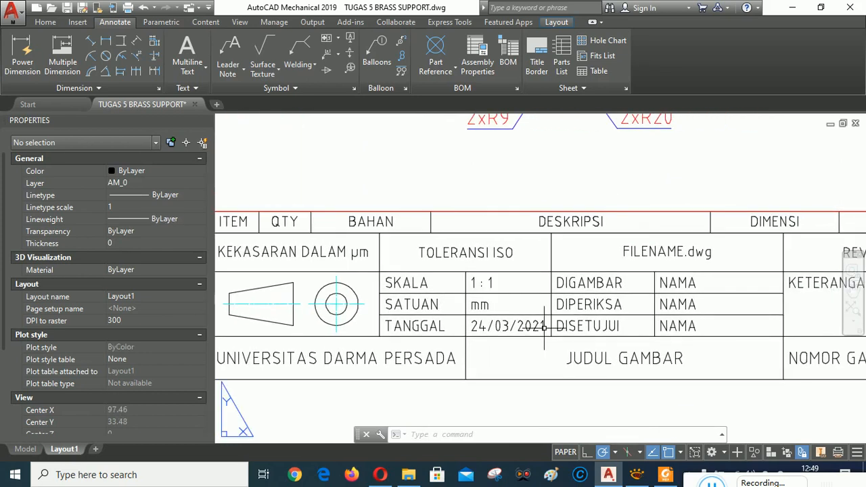
double_click(491, 282)
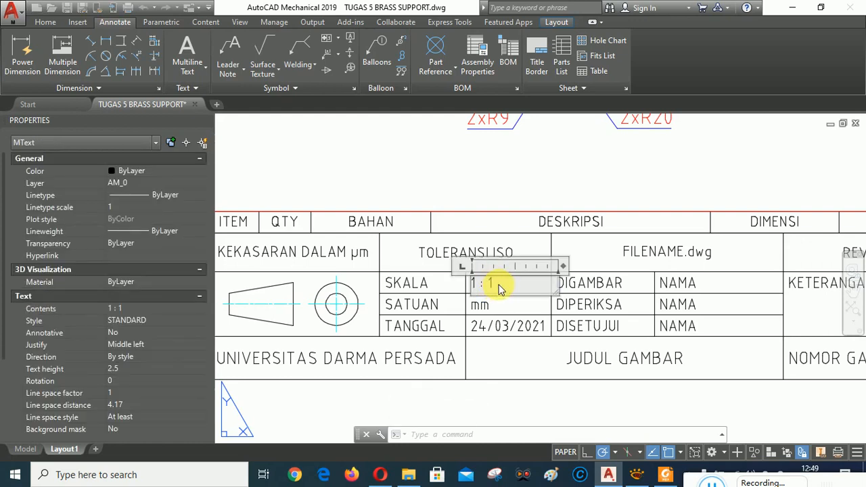
text(2)
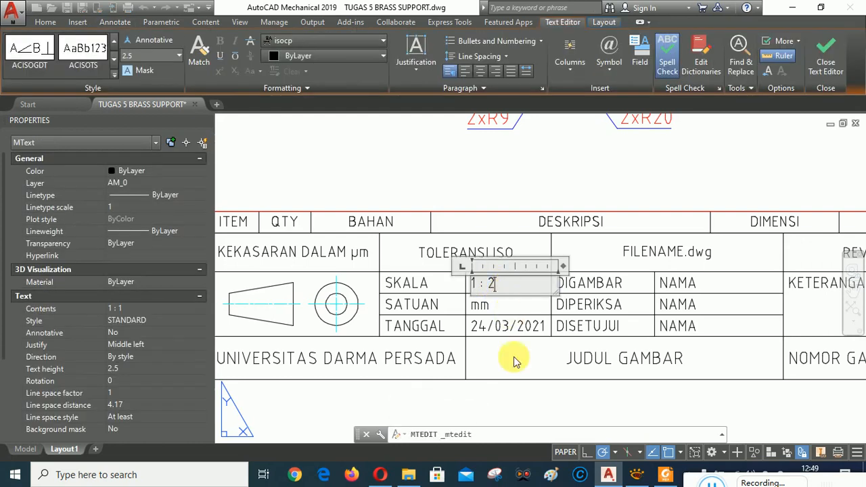
click(505, 409)
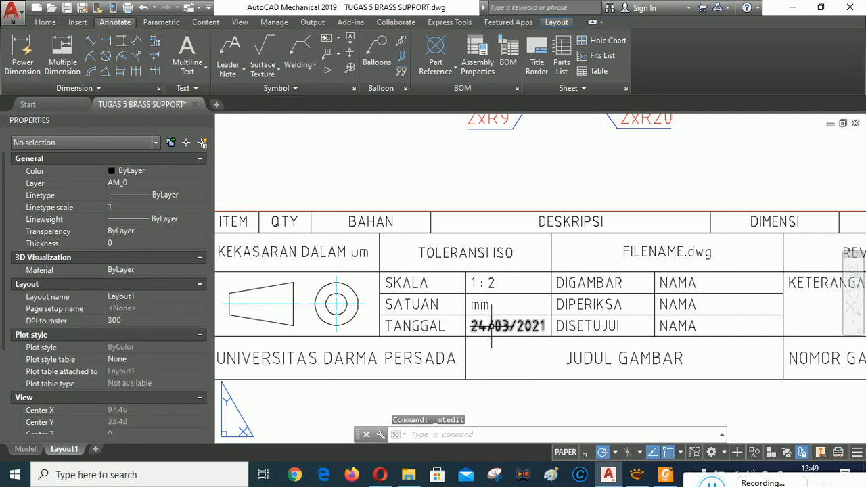
Step: Set the TANGGAL entry in the title block to 14/04/2021
double_click(500, 326)
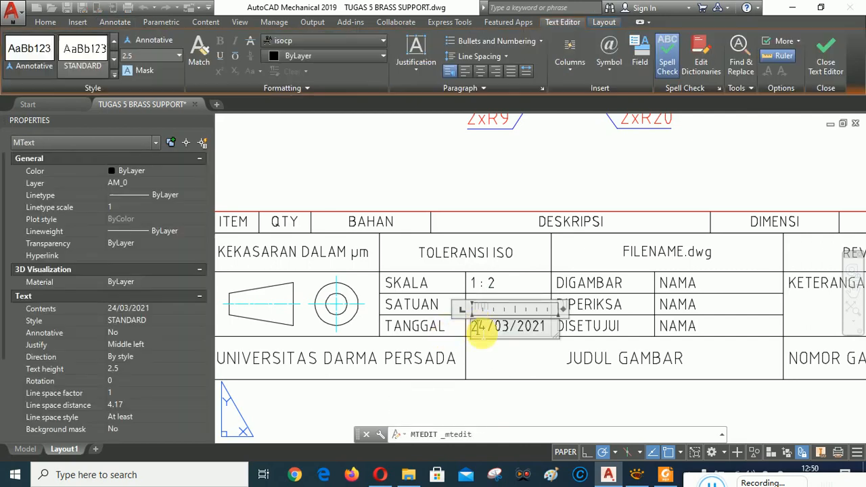
key(Delete)
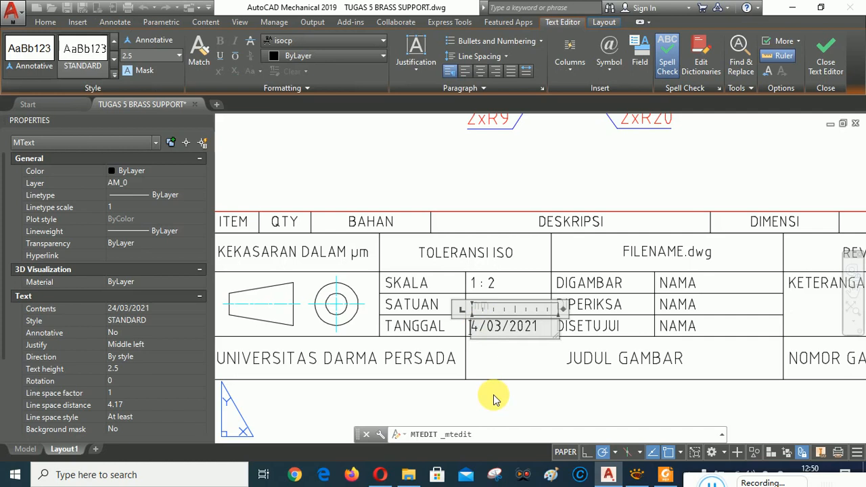
text(1)
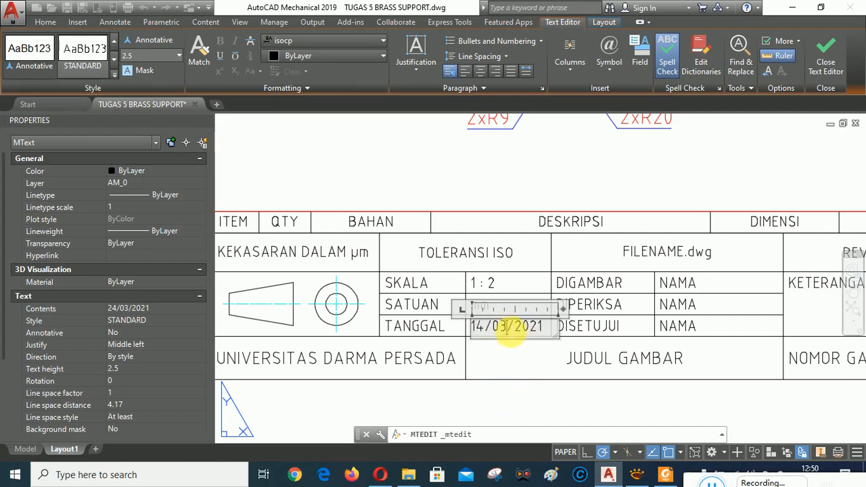
click(478, 404)
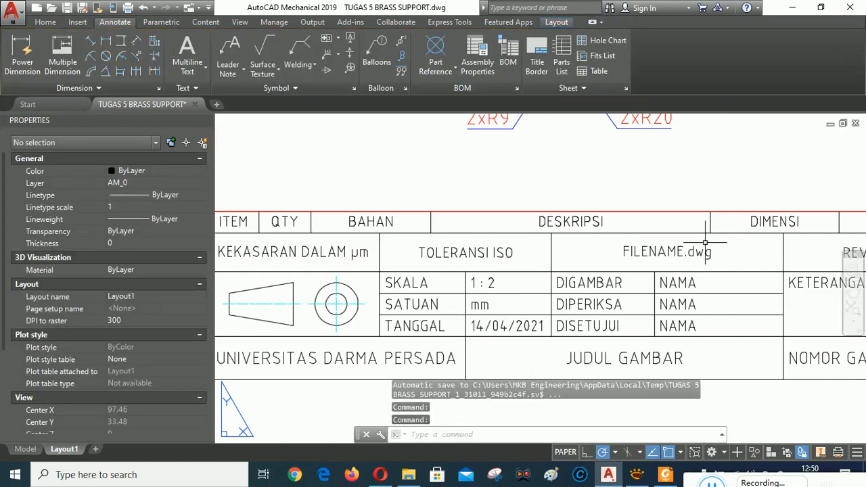
Step: Replace the JUDUL GAMBAR placeholder in the title block with the drawing title BRASS SUPPORT
middle_drag(694, 185, 591, 162)
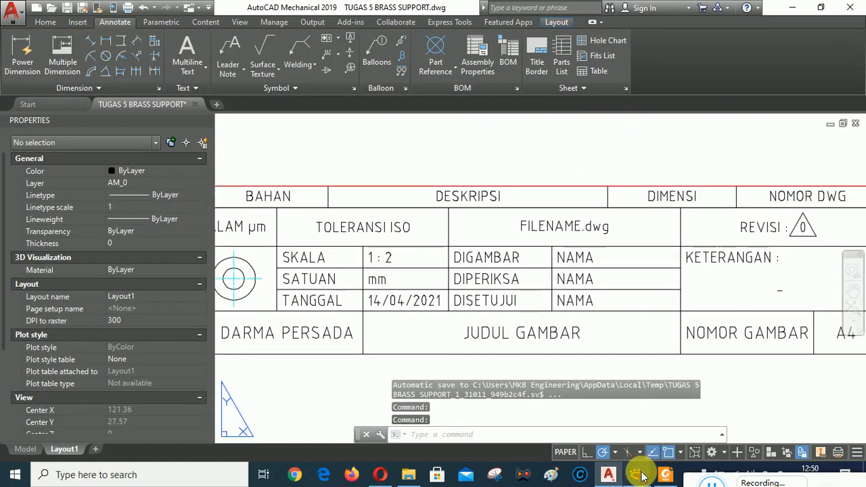
click(640, 475)
click(639, 475)
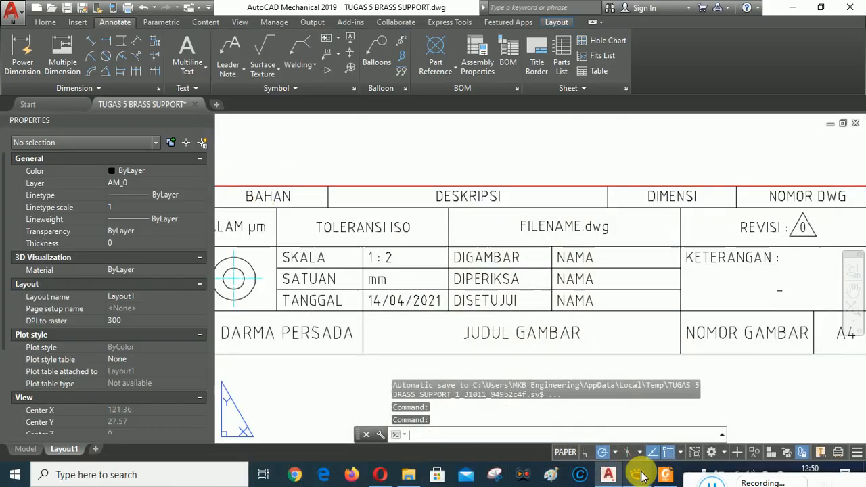
double_click(496, 332)
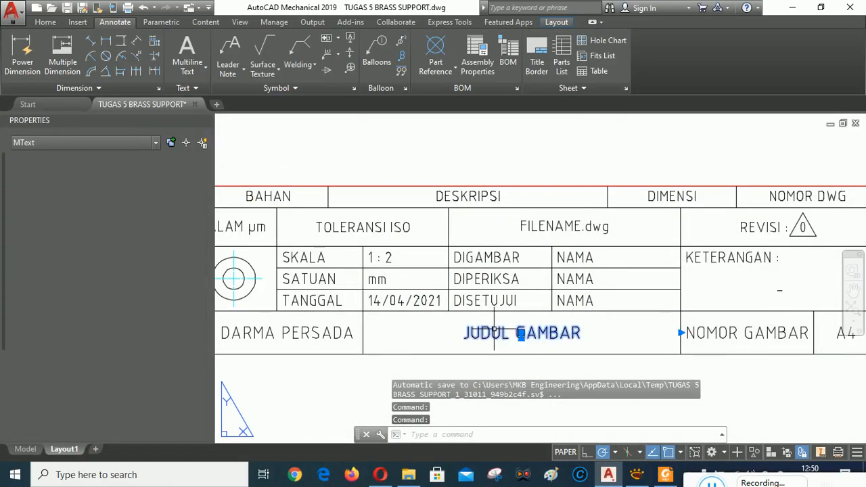
click(491, 331)
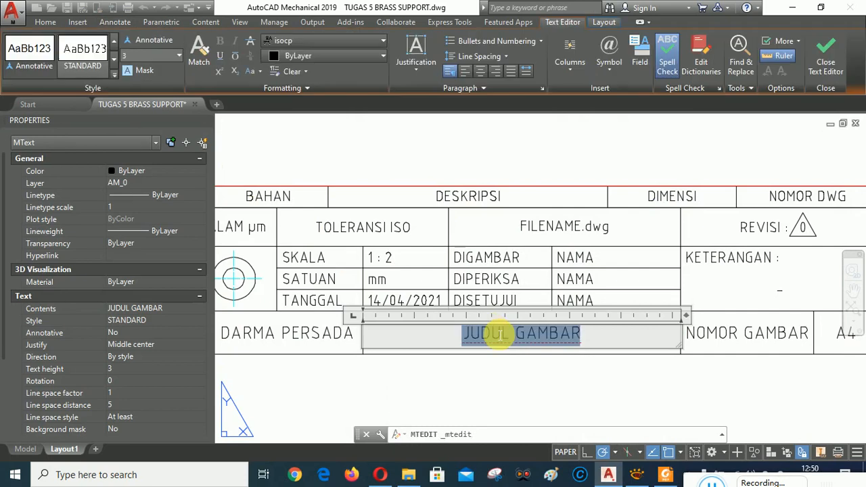
text(BRASS SUPPORT)
click(547, 396)
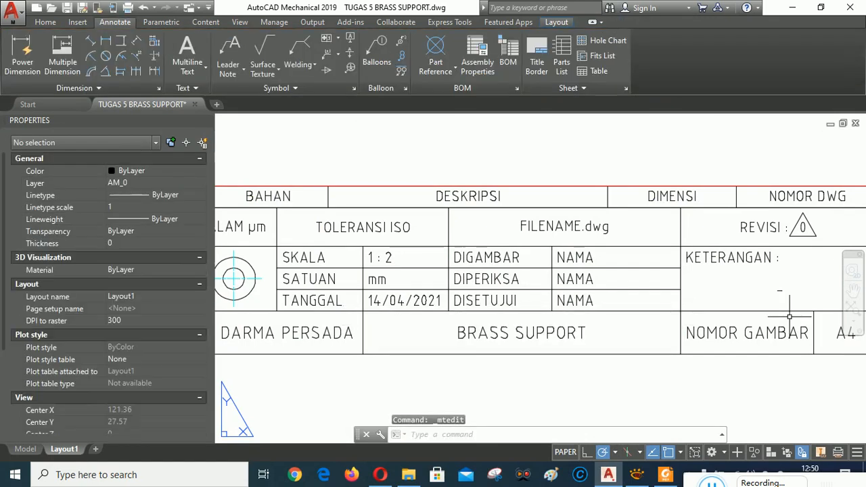
Step: Replace the NOMOR GAMBAR placeholder in the title block with the drawing number UDP-21-T5-01
double_click(734, 330)
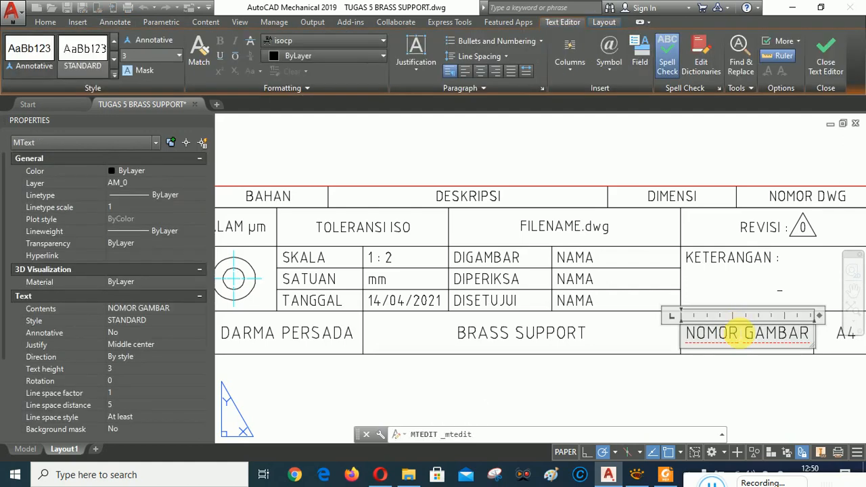
key(ctrl+a)
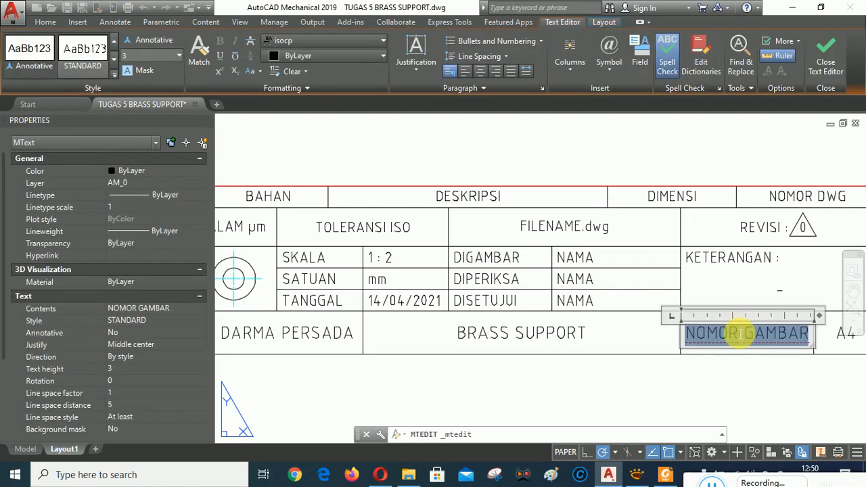
text(UDP)
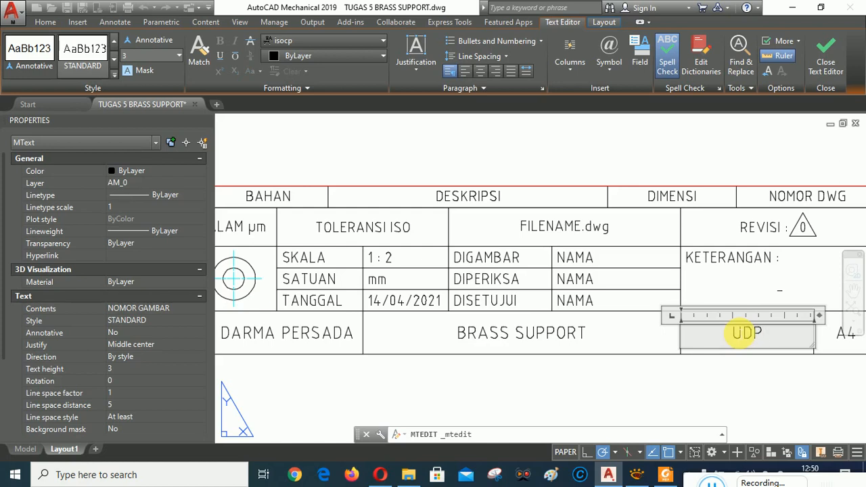
text(-21-T)
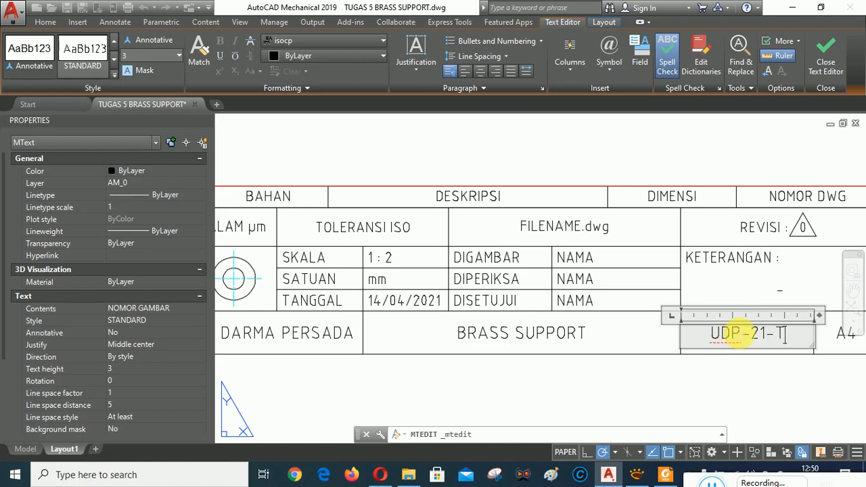
text(5-)
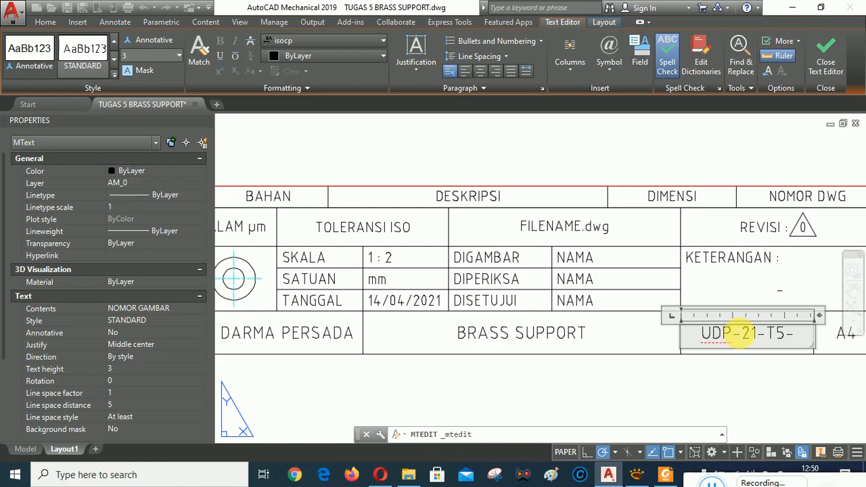
text(01)
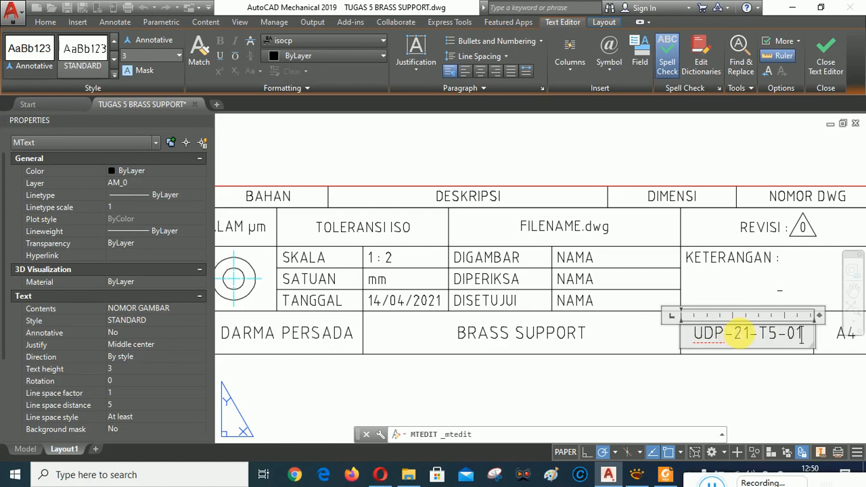
click(715, 397)
Step: Replace the NAMA placeholder beside DIGAMBAR in the title block with the drafter's name
middle_drag(709, 263, 602, 264)
double_click(469, 256)
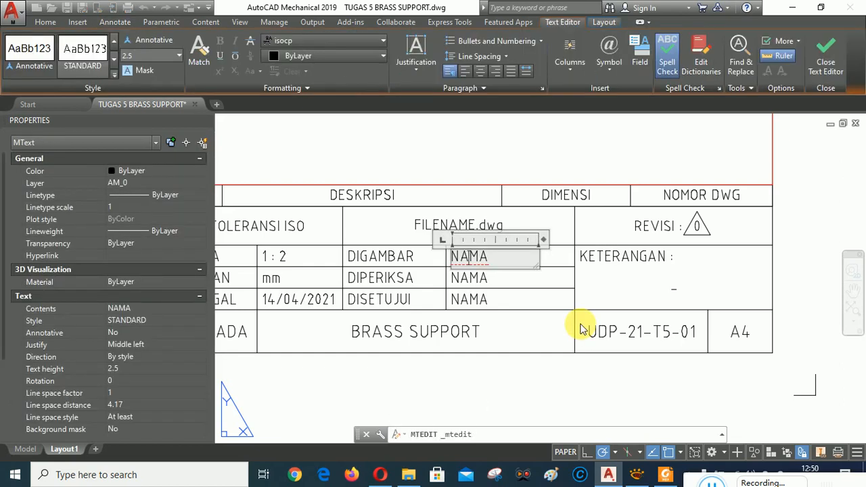
key(ctrl+a)
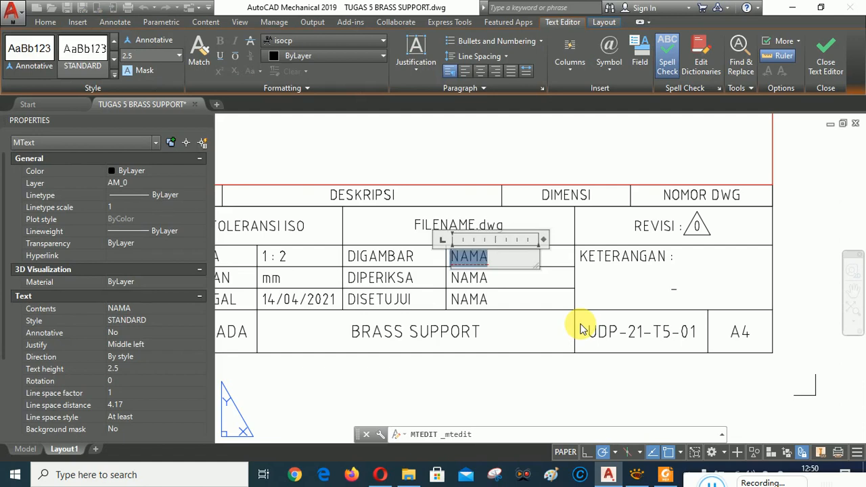
text(HERRY S)
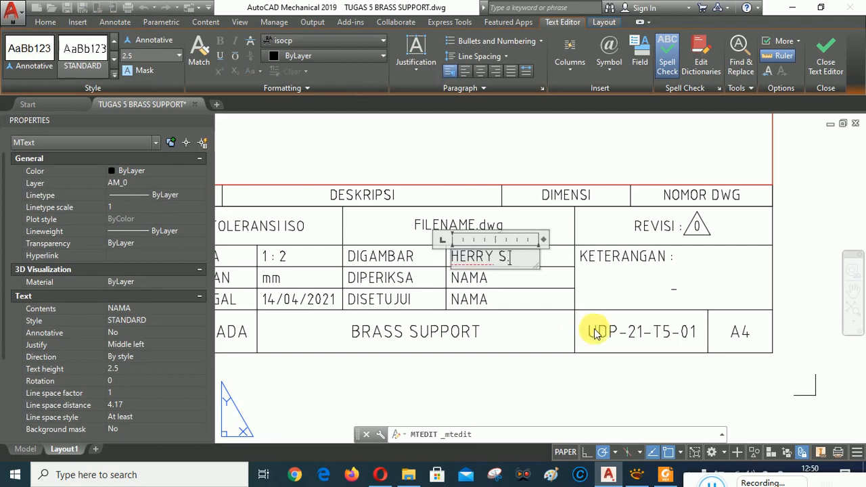
click(565, 389)
Step: Replace the NAMA placeholder beside DIPERIKSA in the title block with the checker's name
scroll(464, 248, down, 2)
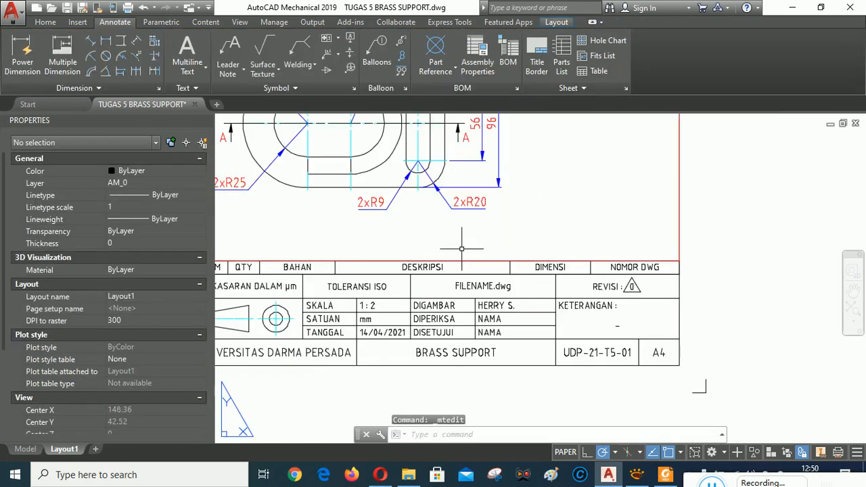
scroll(480, 368, down, 1)
scroll(480, 371, up, 3)
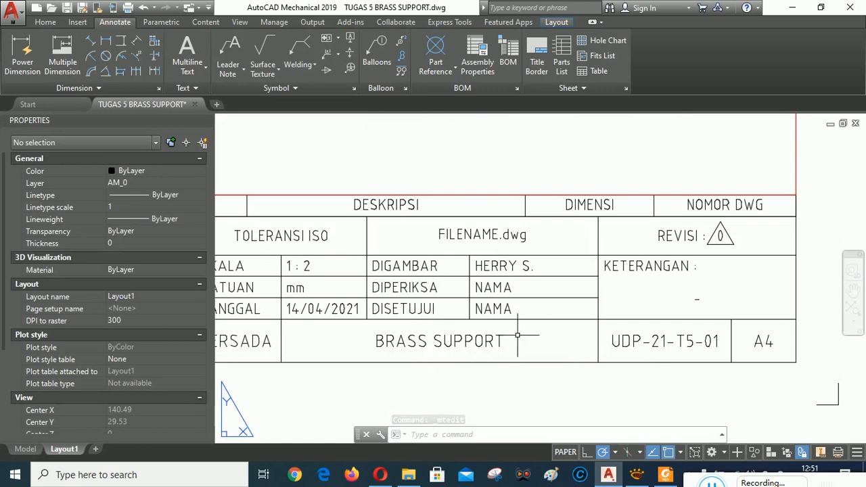
click(499, 288)
double_click(499, 288)
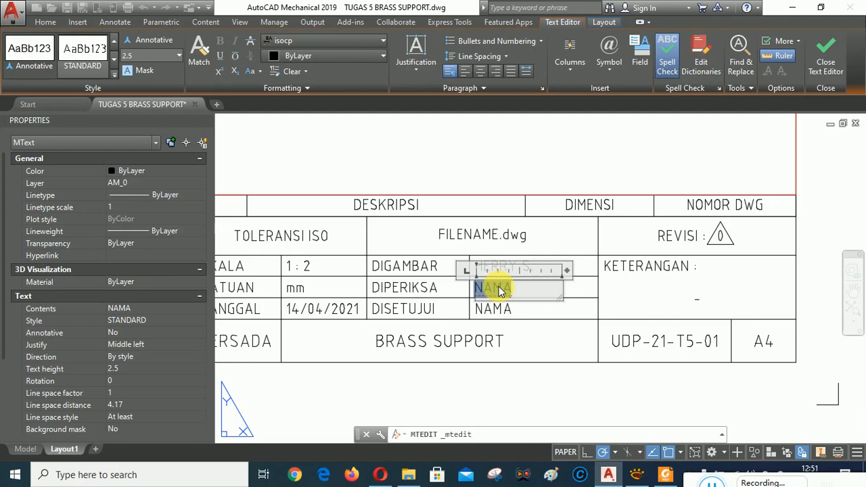
text(ROLAN S)
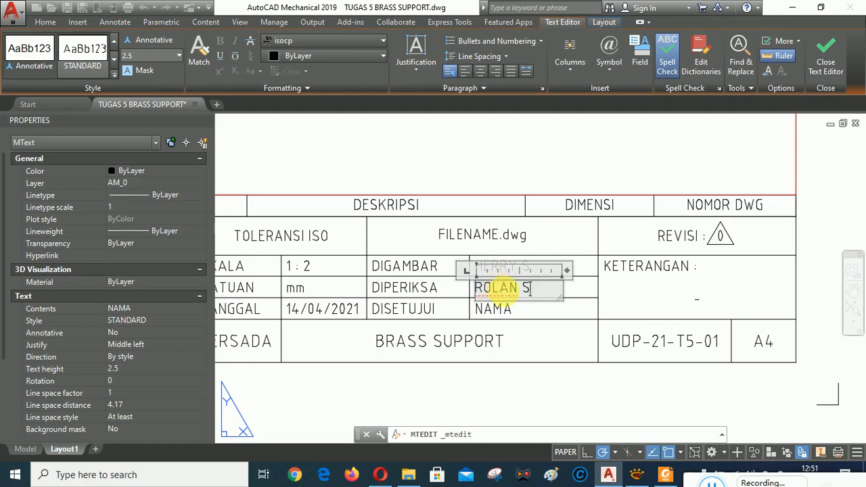
text(.)
click(506, 375)
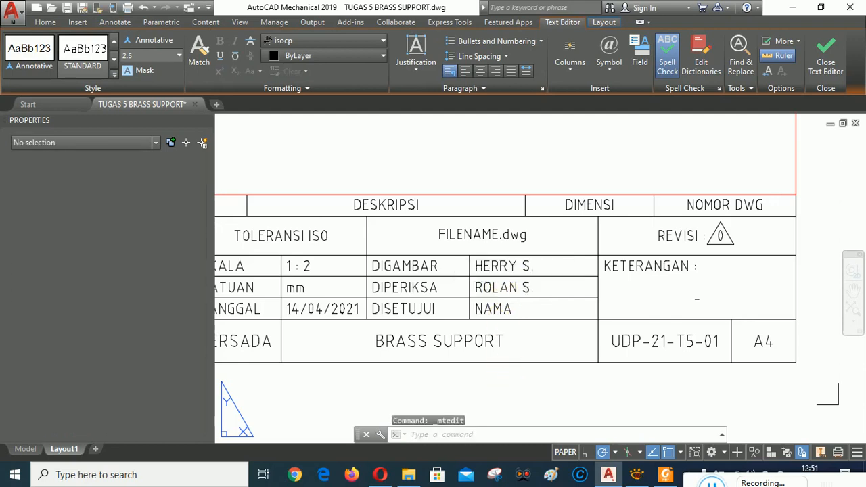
Step: Replace the NAMA placeholder beside DISETUJUI in the title block with the approver's name
double_click(494, 308)
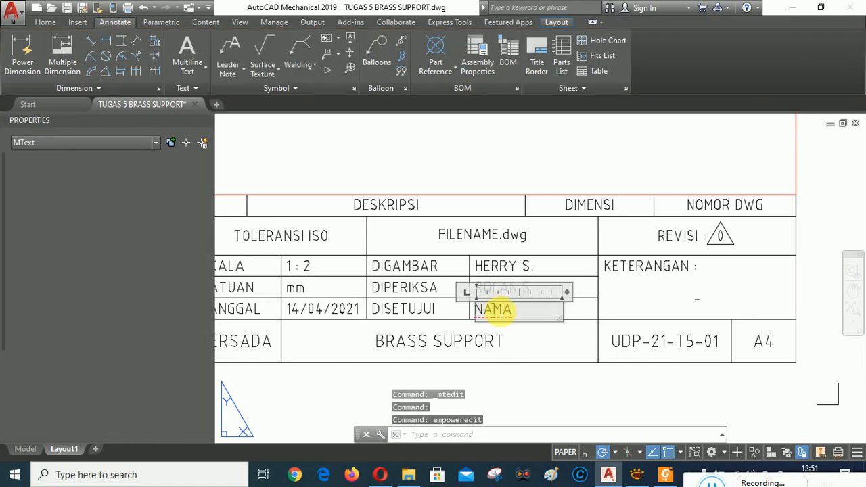
text(HUSEN A.)
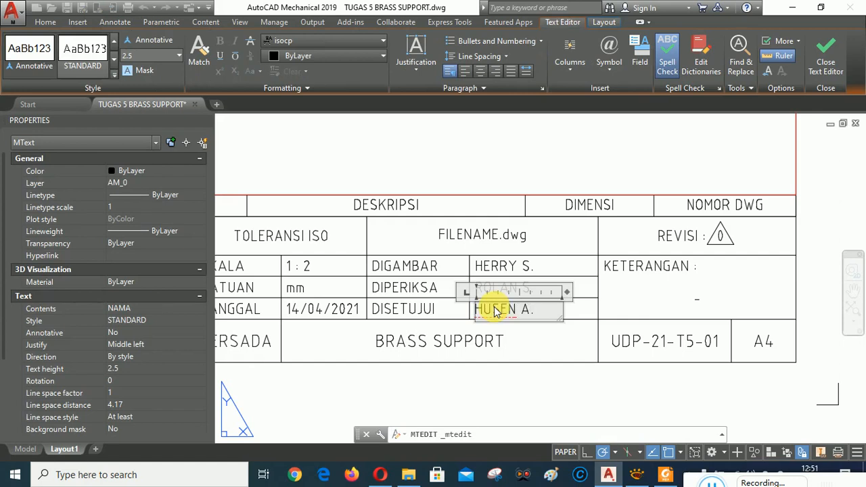
click(546, 399)
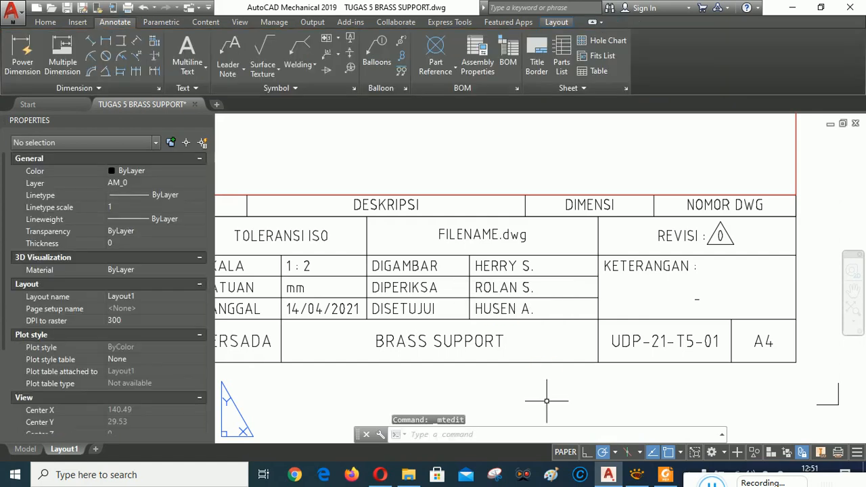
Step: Replace the dash under KETERANGAN in the title block with the note TEKNIK MESIN
double_click(697, 298)
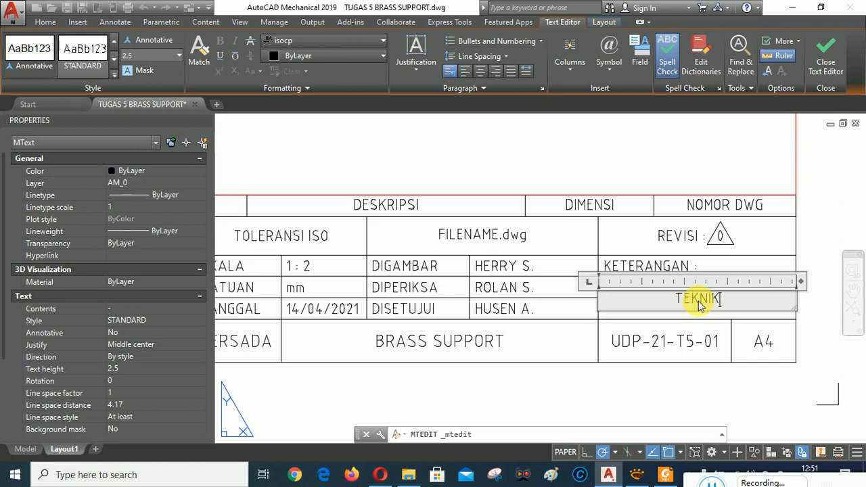
text(MESIN)
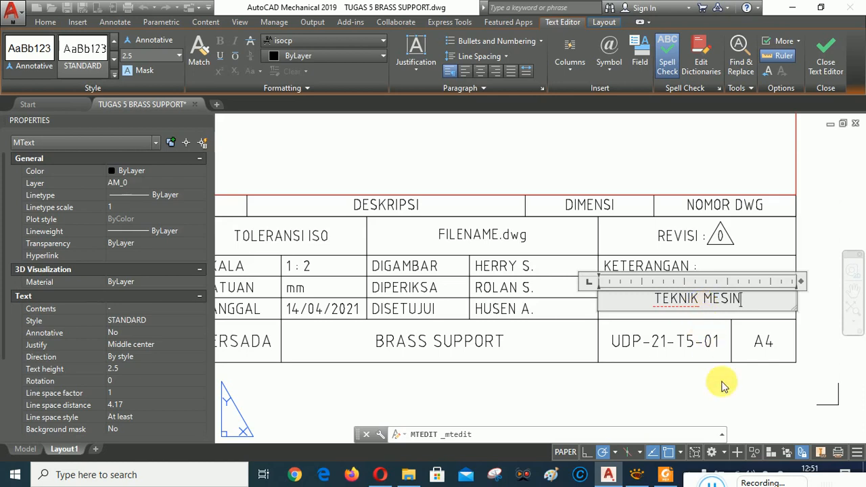
click(722, 383)
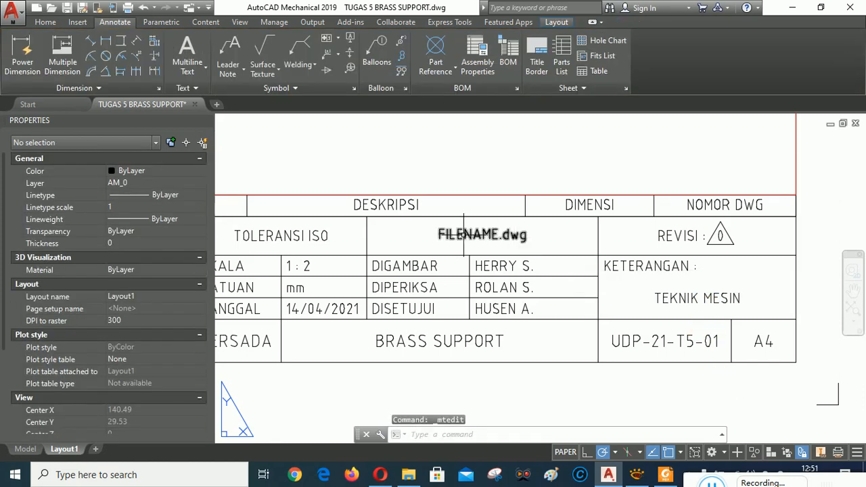
Step: Change the FILENAME.dwg entry in the title block to TUGAS 5 BRASS SUPPORT.dwg
double_click(472, 239)
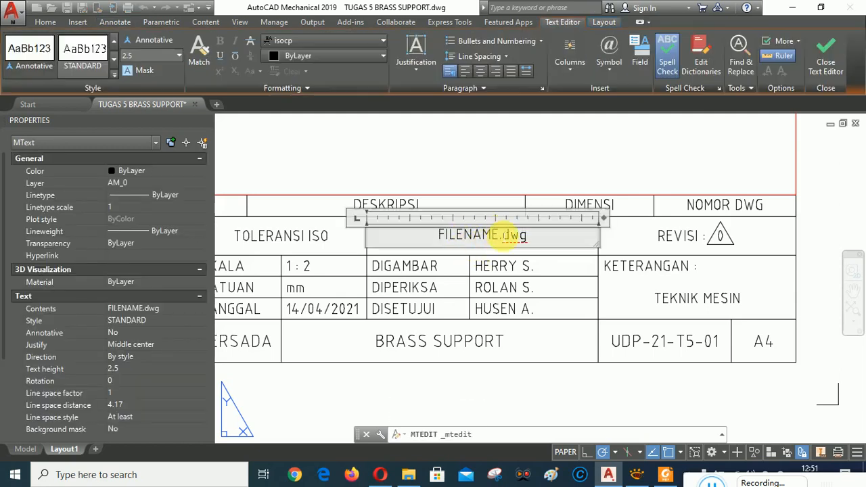
drag(498, 237, 437, 235)
text(TUGAS 5 BRA)
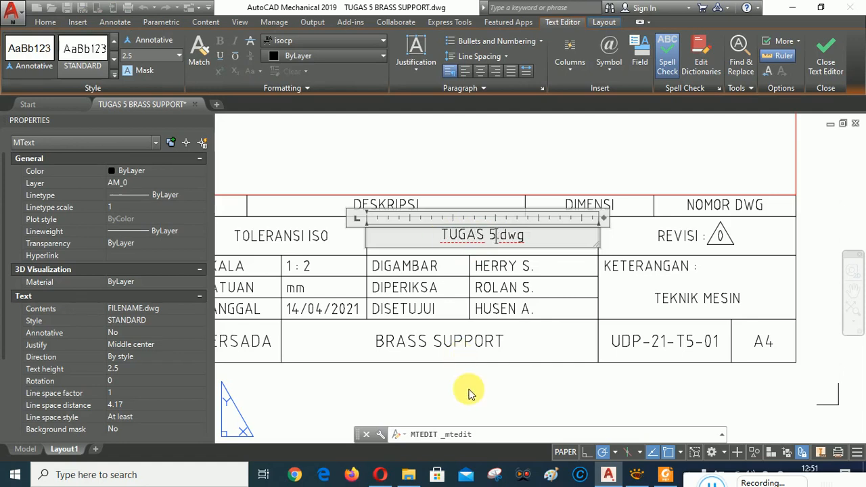
text(SS )
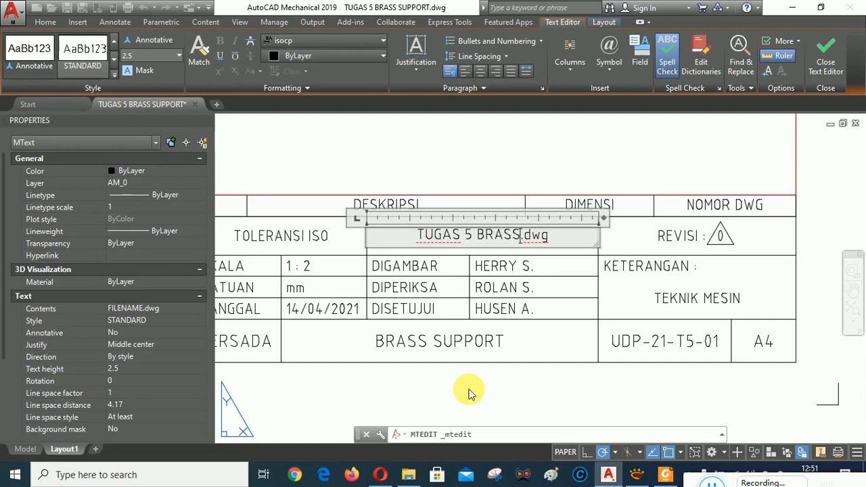
text(SUPPORT)
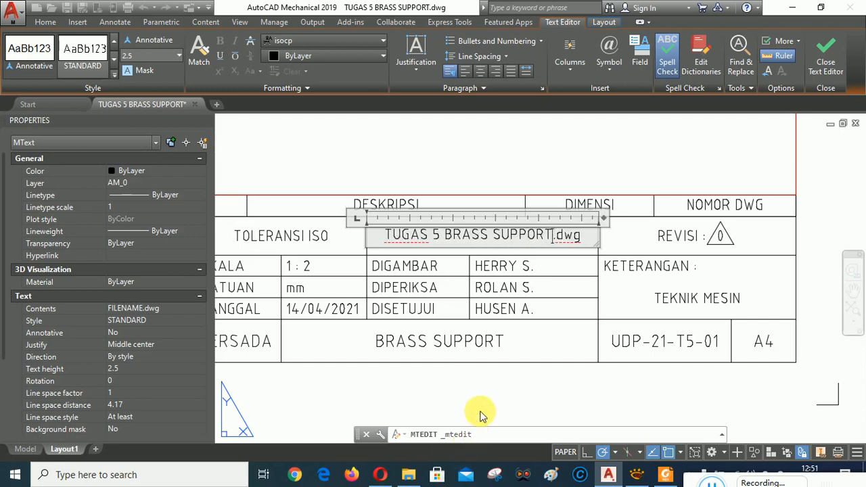
click(477, 419)
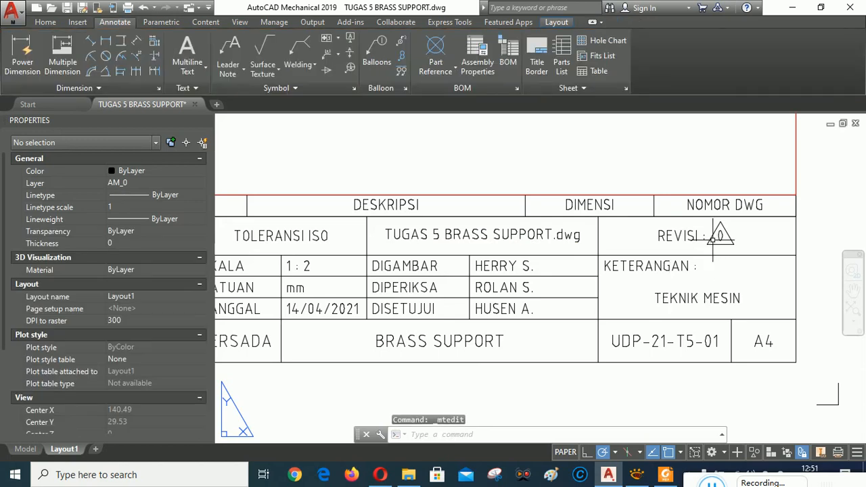
Step: Replace the NAMA placeholder under OLEH in the revision table above the views with the drafter's name
scroll(718, 298, down, 4)
scroll(702, 304, down, 4)
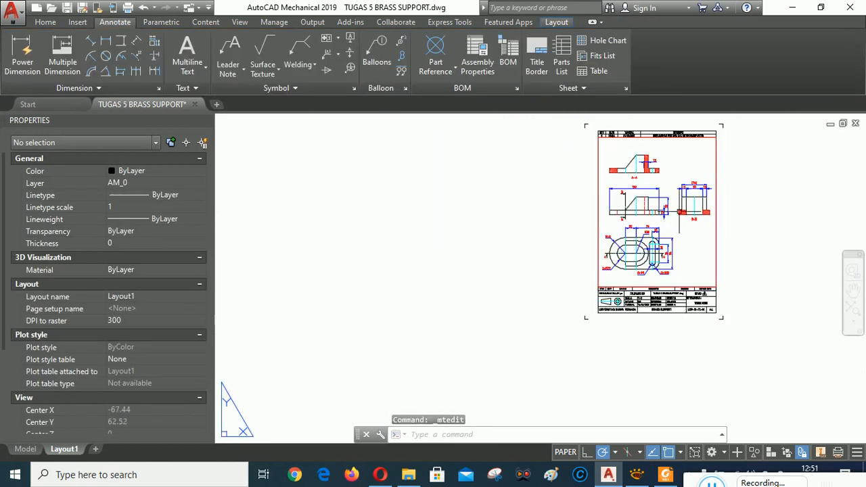
scroll(647, 131, up, 4)
scroll(573, 135, up, 4)
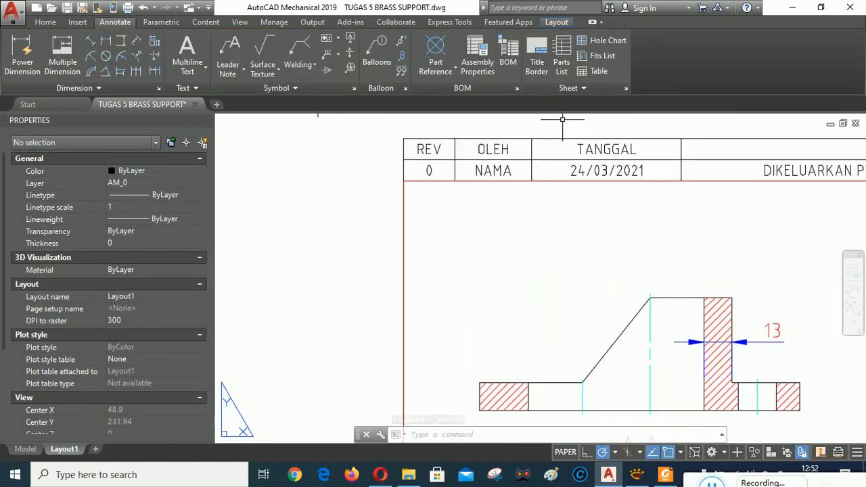
double_click(489, 171)
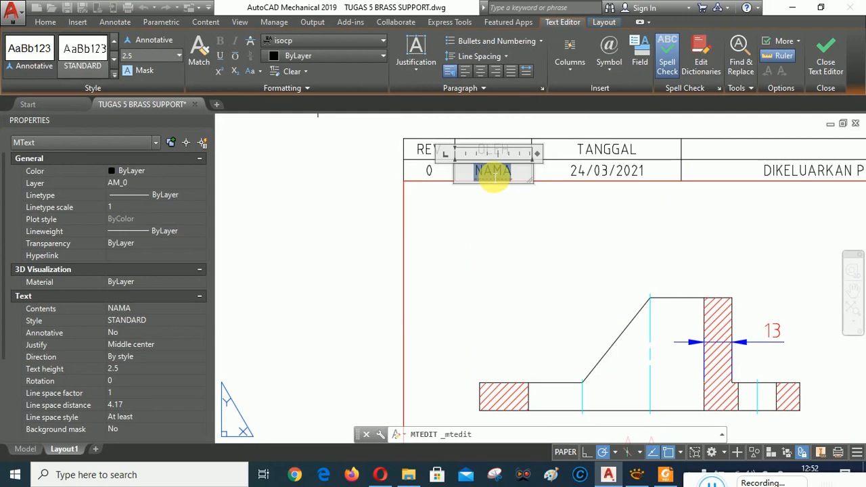
text(HER)
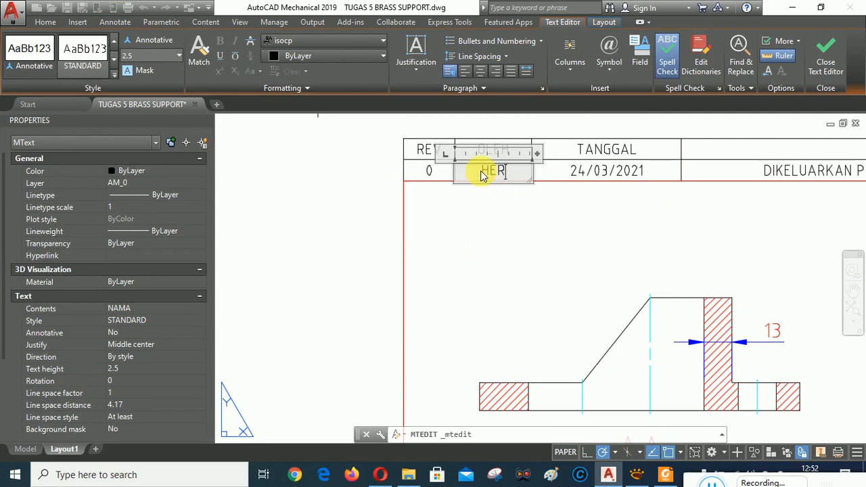
text(RY S.)
click(572, 132)
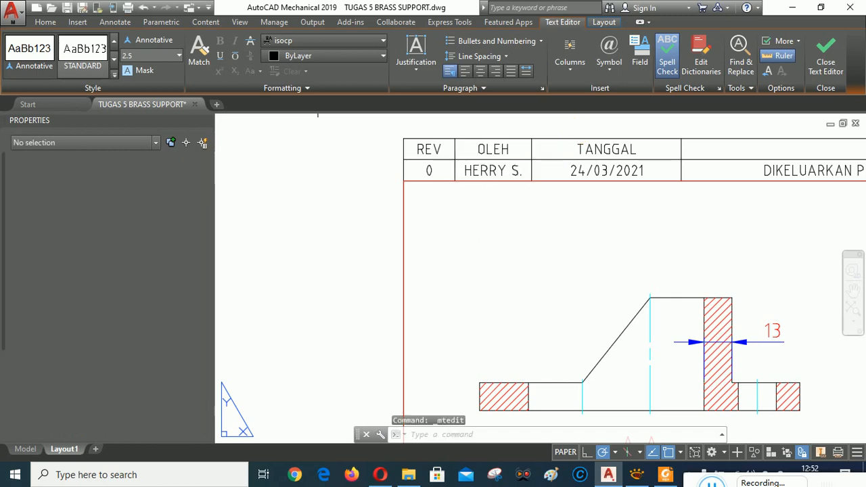
Step: Set the TANGGAL entry for revision 0 in the revision table to 14/04/2021
double_click(580, 172)
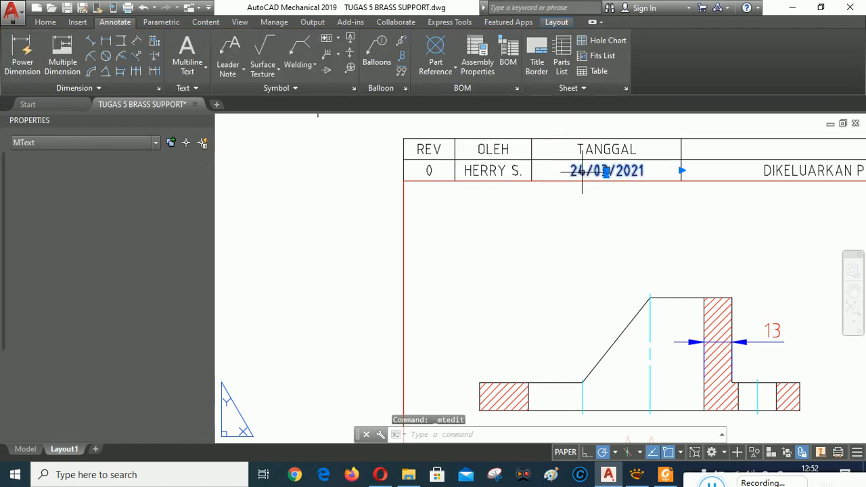
click(580, 174)
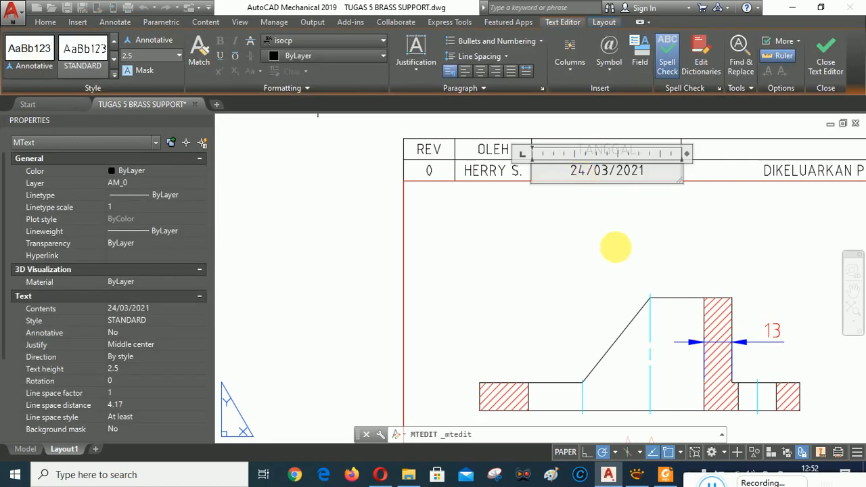
key(BackSpace)
text(1)
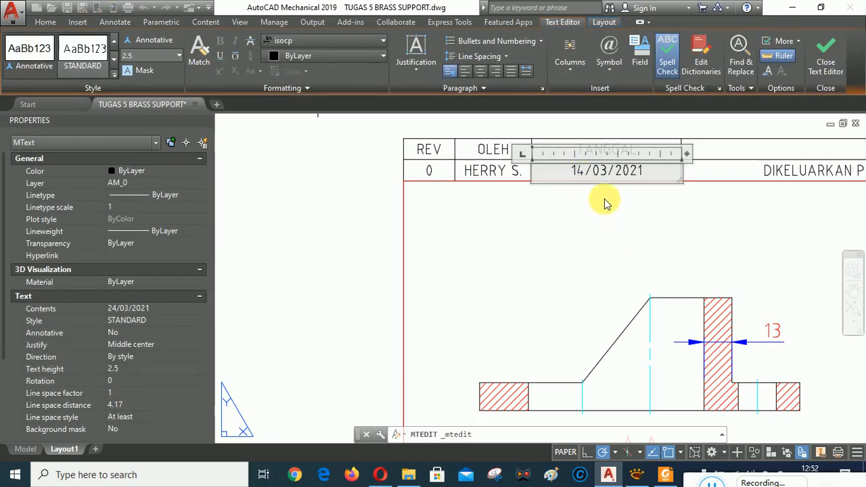
key(Right)
key(Right)
key(Right)
key(BackSpace)
text(4)
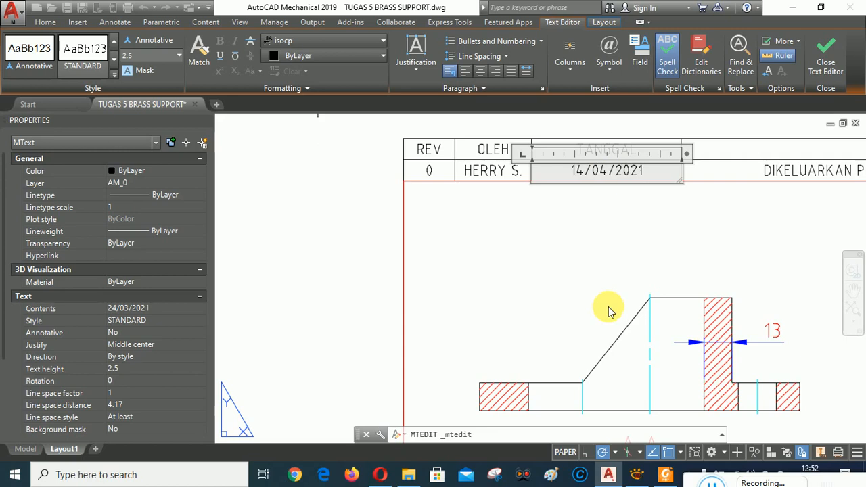
click(401, 148)
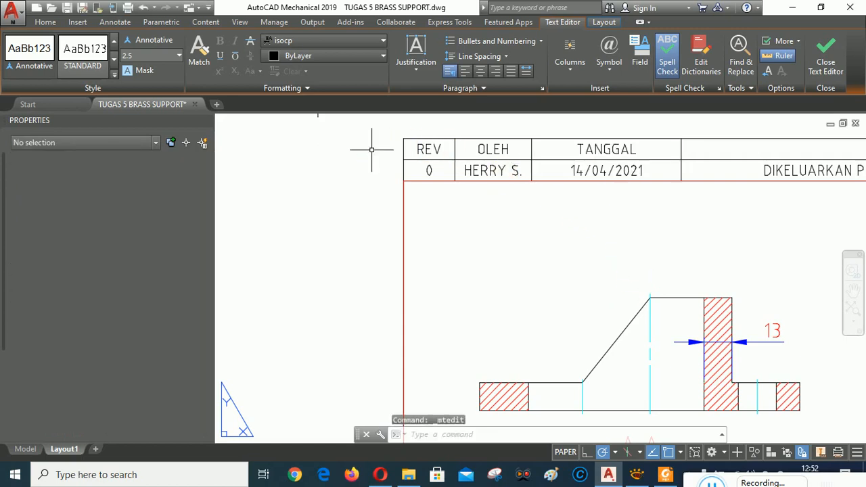
Step: Replace MANUFAKTUR with PERKULIAHAN in the revision table's DESKRIPSI entry for revision 0
middle_drag(800, 211, 322, 210)
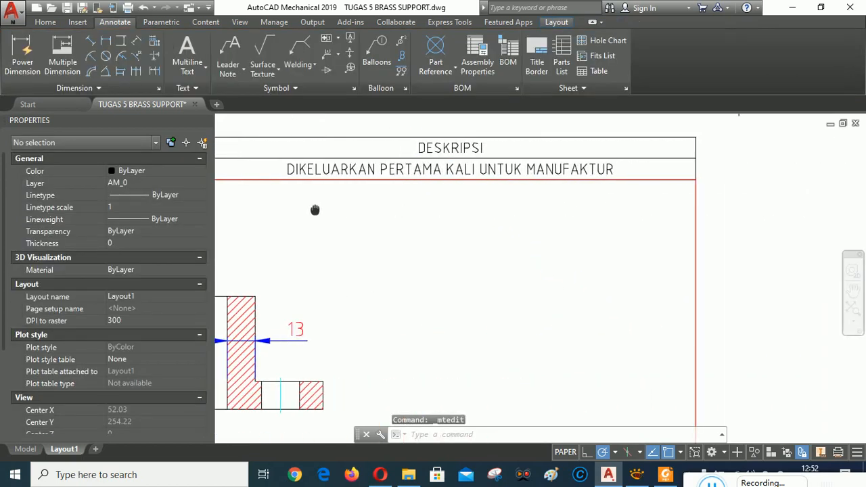
double_click(566, 169)
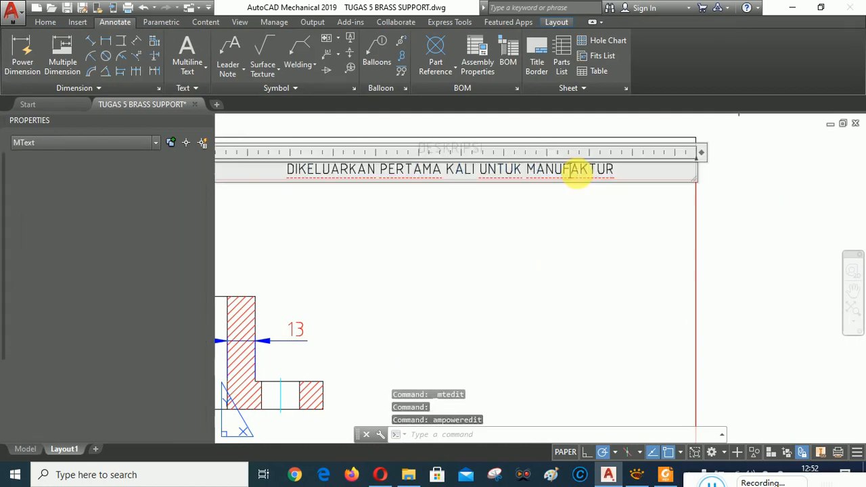
drag(623, 171, 525, 169)
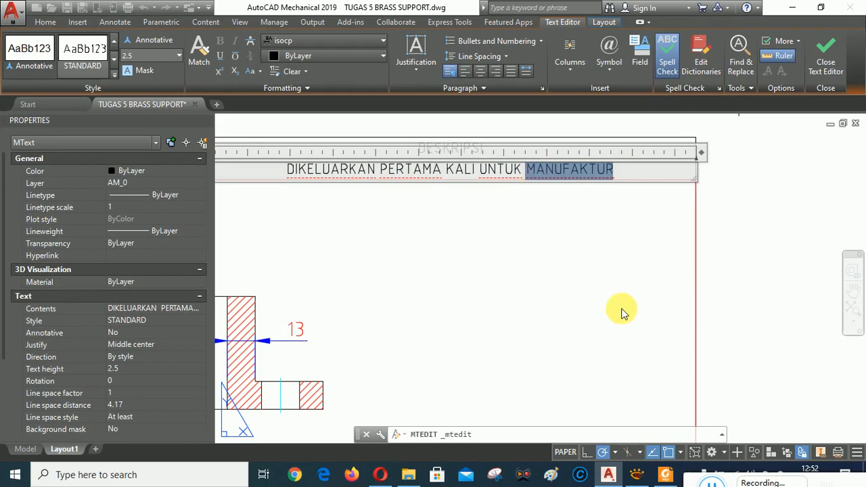
text(PER)
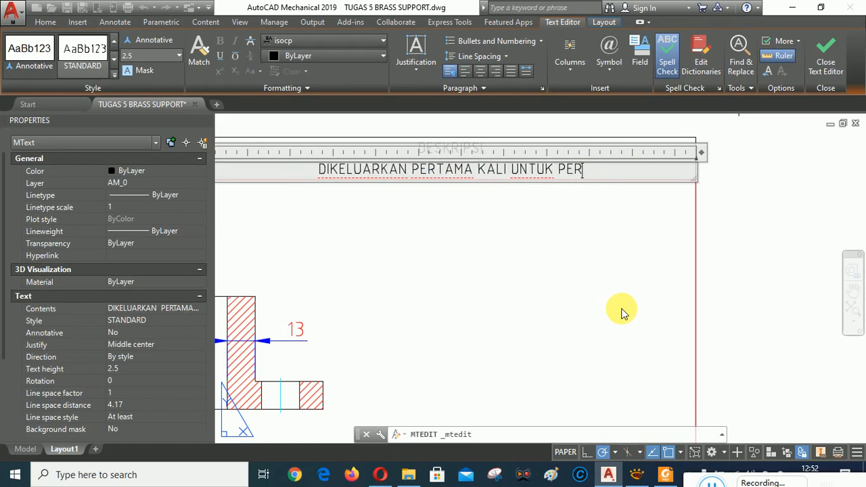
text(KULIAHAN)
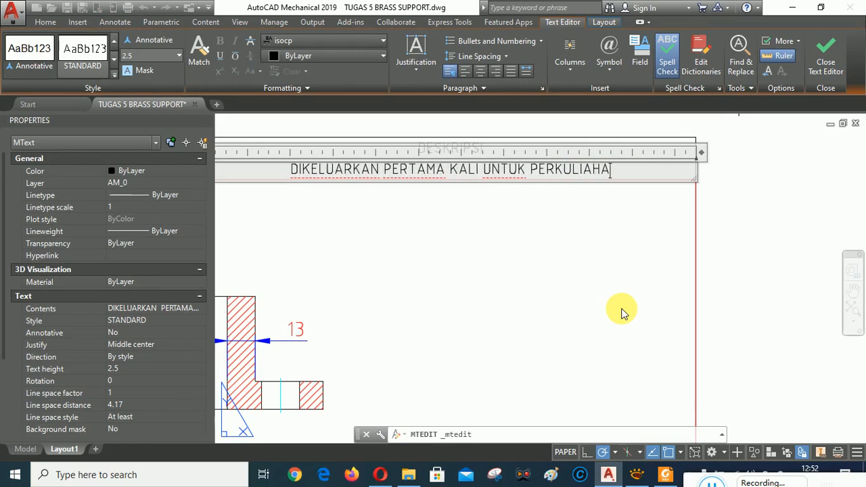
click(728, 293)
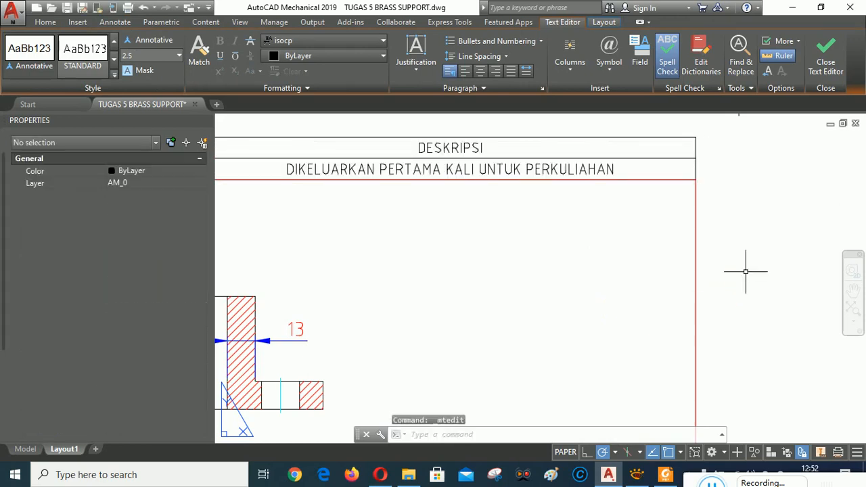
Step: Turn off the AM_VIEWS layer to hide the viewport frames on the sheet
scroll(569, 188, down, 4)
scroll(508, 359, down, 3)
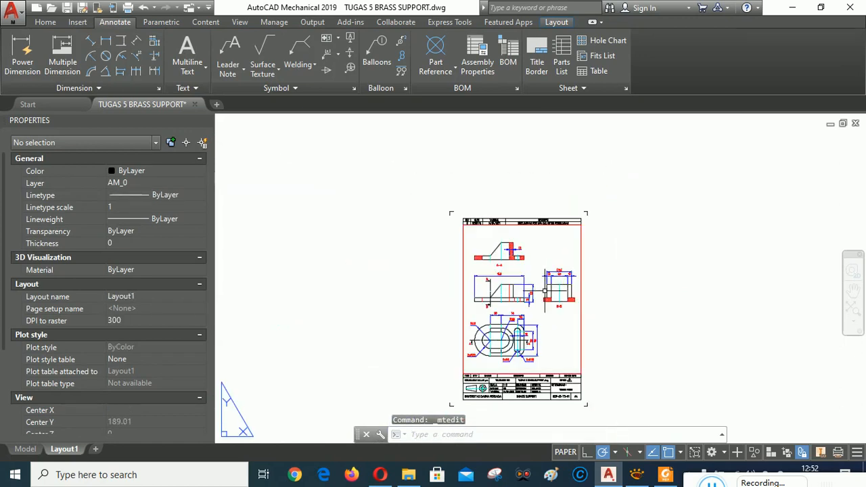
scroll(507, 360, up, 2)
scroll(492, 326, up, 2)
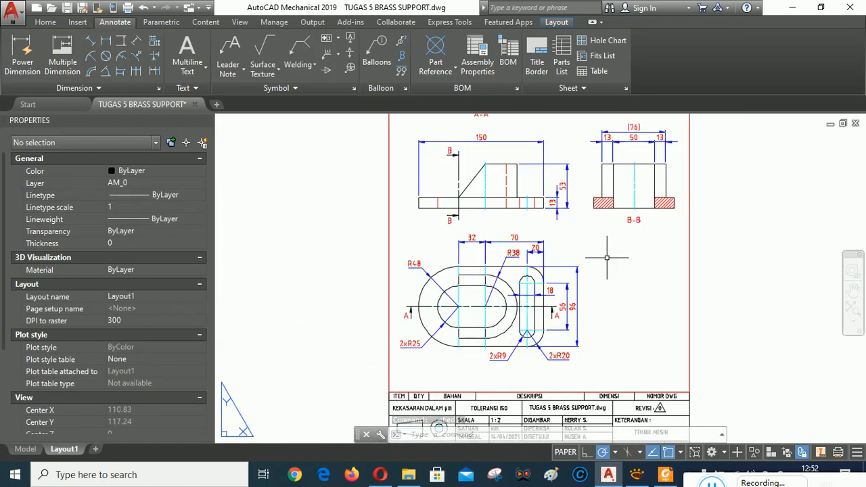
mouse_move(611, 280)
middle_down()
mouse_move(619, 284)
mouse_move(573, 344)
mouse_move(561, 392)
mouse_move(575, 286)
mouse_move(574, 145)
mouse_move(576, 350)
mouse_move(564, 294)
mouse_move(565, 224)
mouse_move(585, 409)
middle_up()
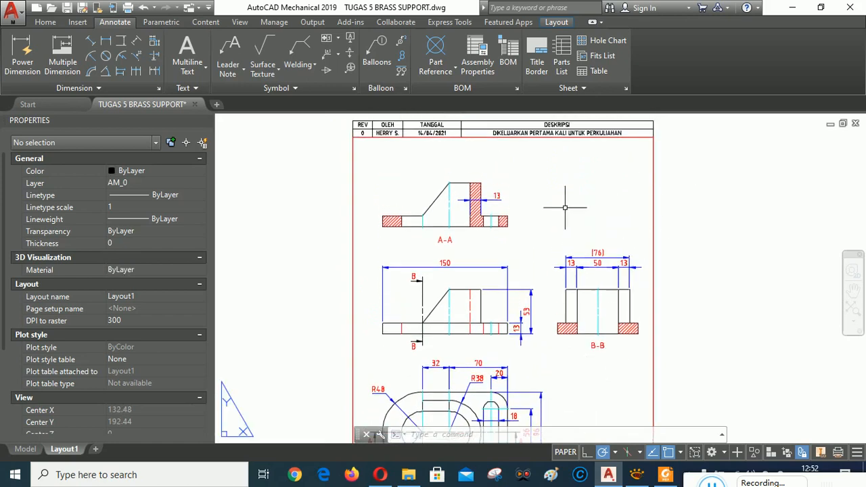
click(46, 23)
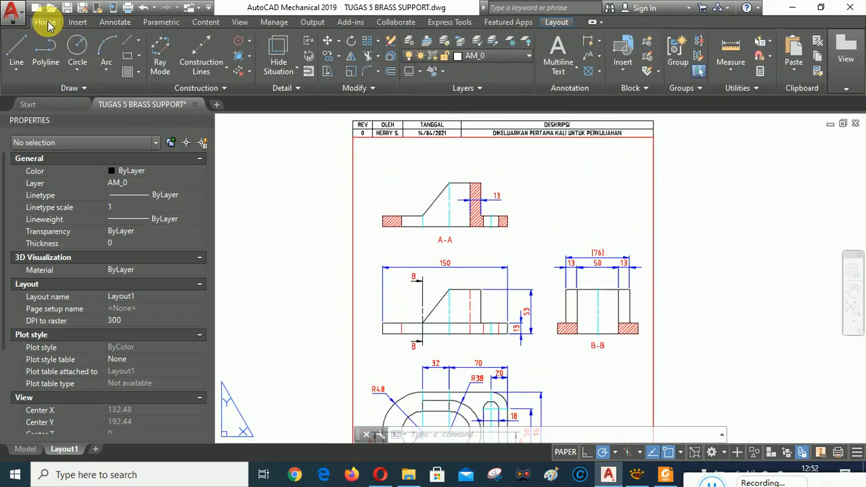
click(527, 58)
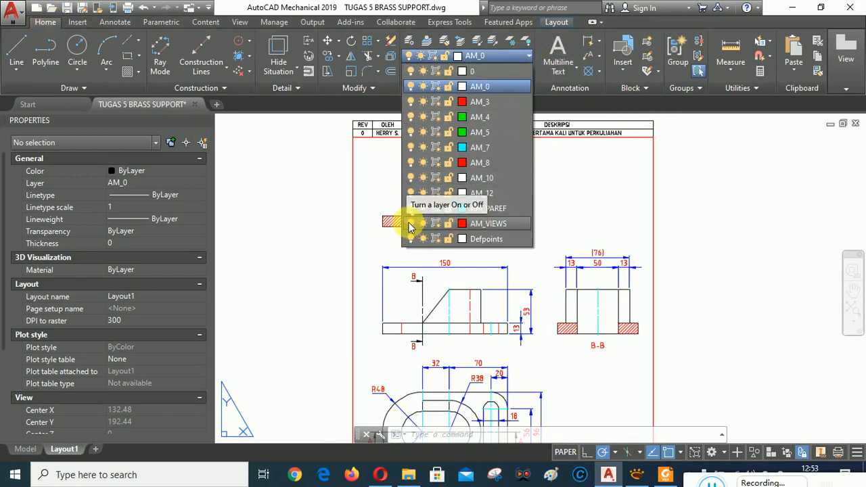
click(414, 227)
click(727, 257)
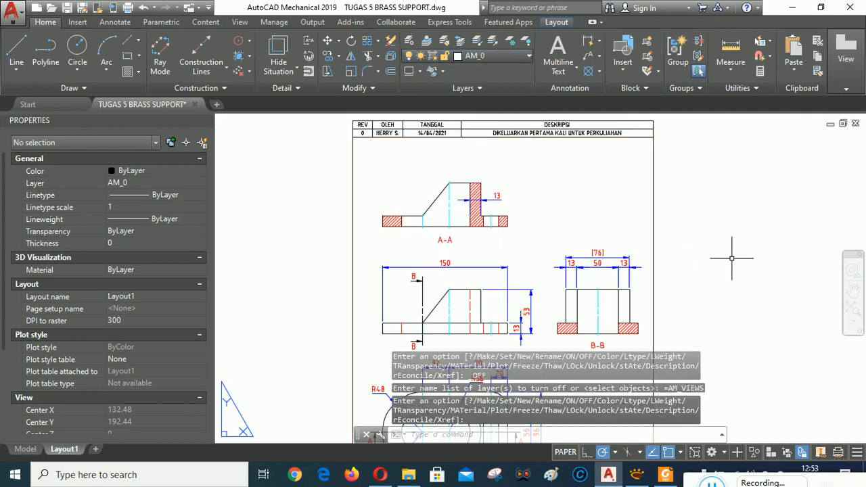
Step: Fit the whole sheet in view with Zoom All and save the drawing
scroll(723, 251, down, 4)
scroll(693, 258, up, 6)
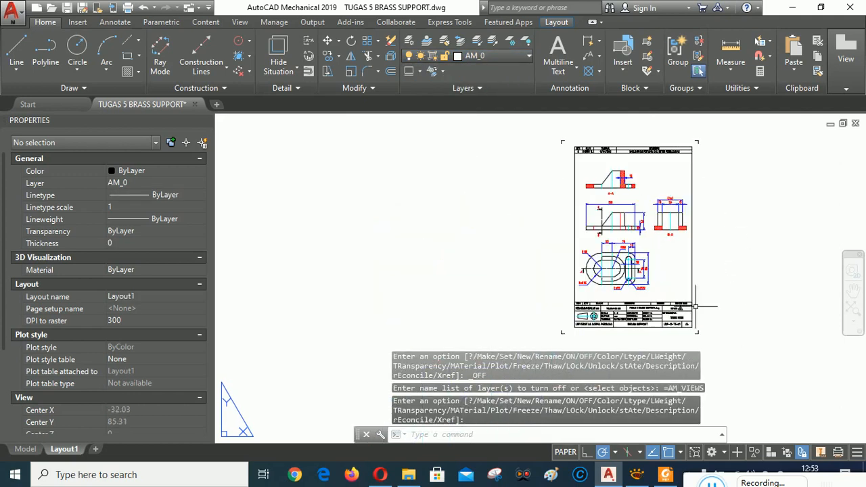
middle_drag(693, 258, 665, 305)
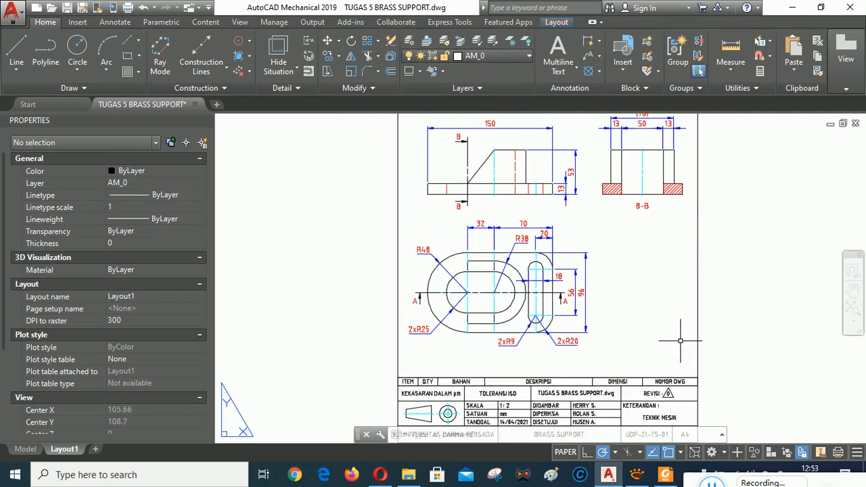
text(z)
key(Return)
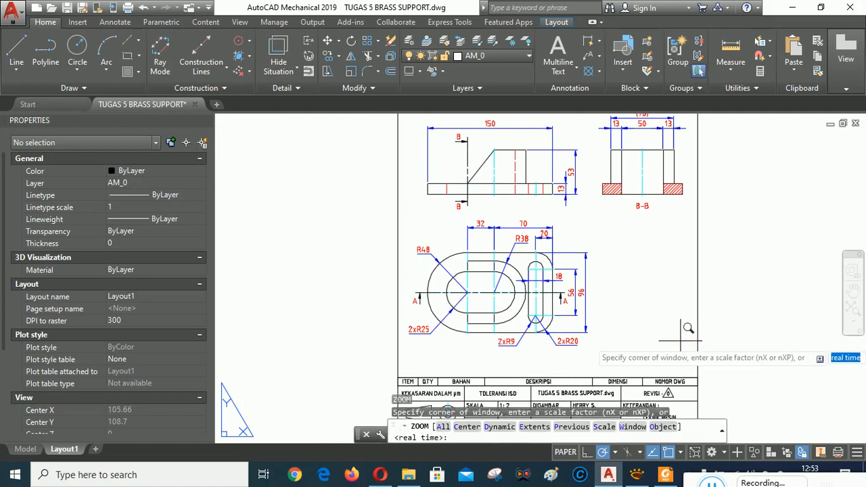
text(a)
key(Return)
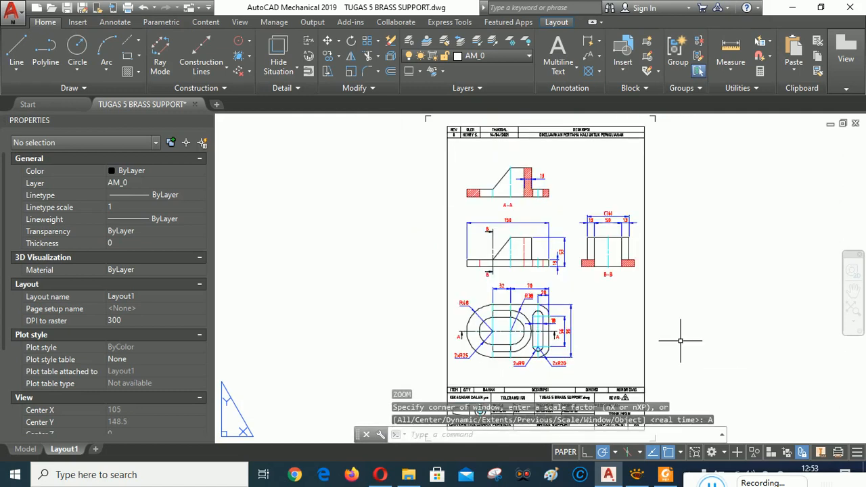
click(69, 8)
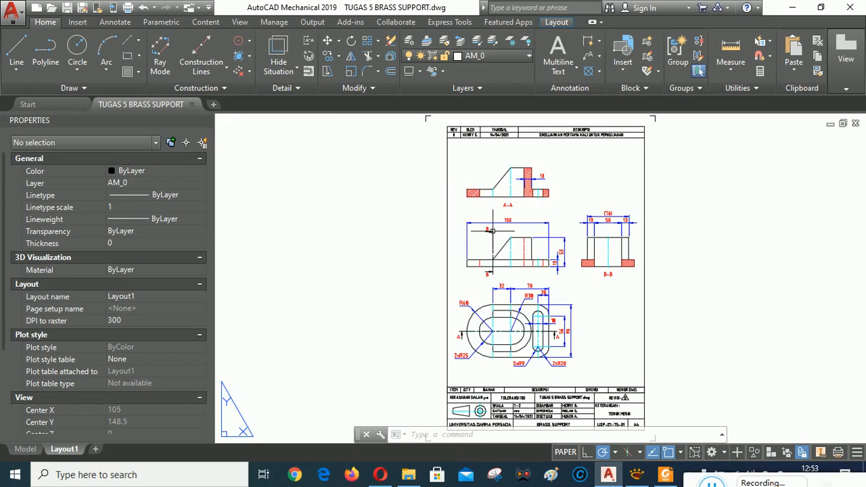
Step: Set up a plot of the layout with Doro PDF Writer on A4 paper in portrait orientation
click(128, 8)
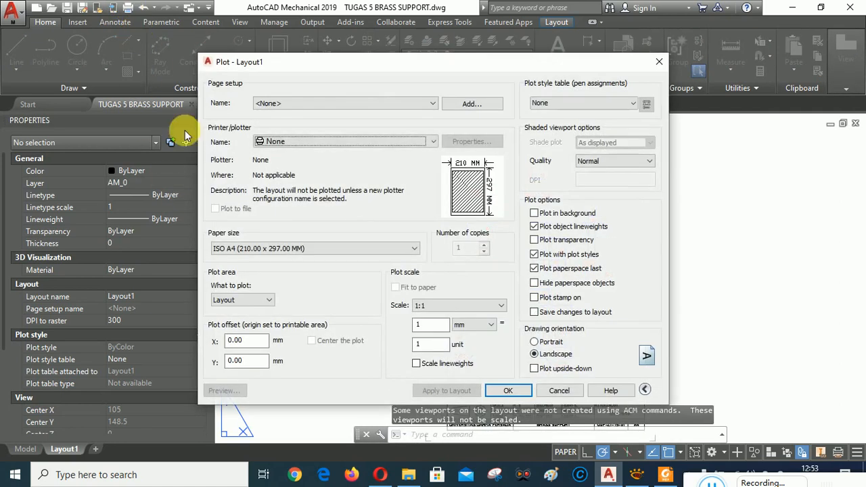
click(317, 143)
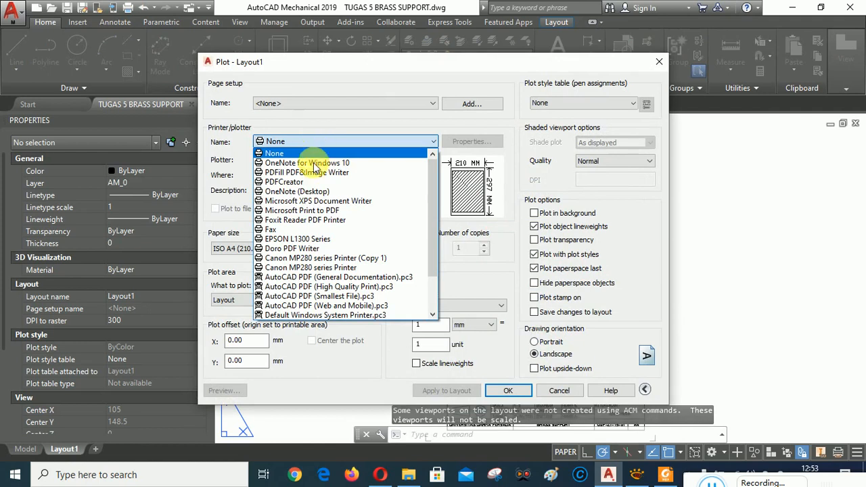
click(286, 248)
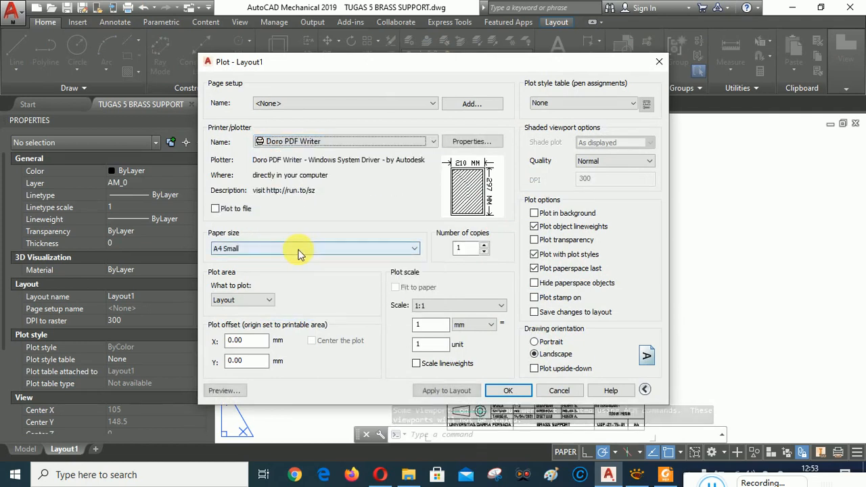
click(275, 249)
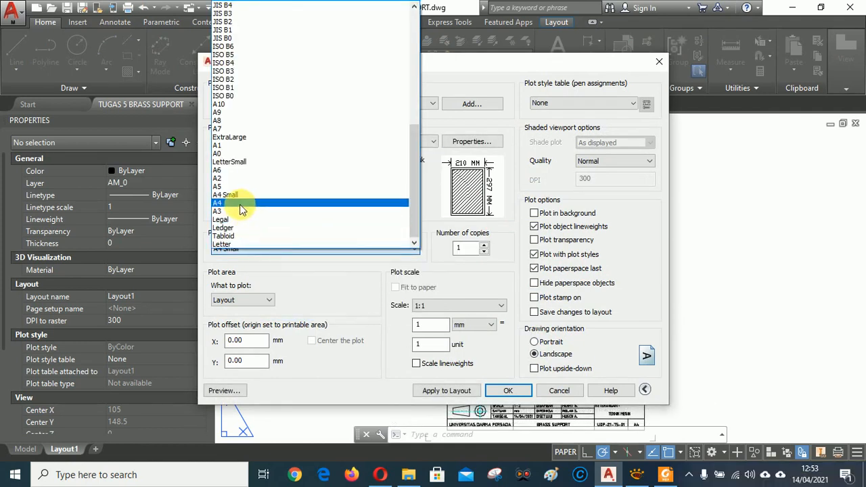
click(242, 203)
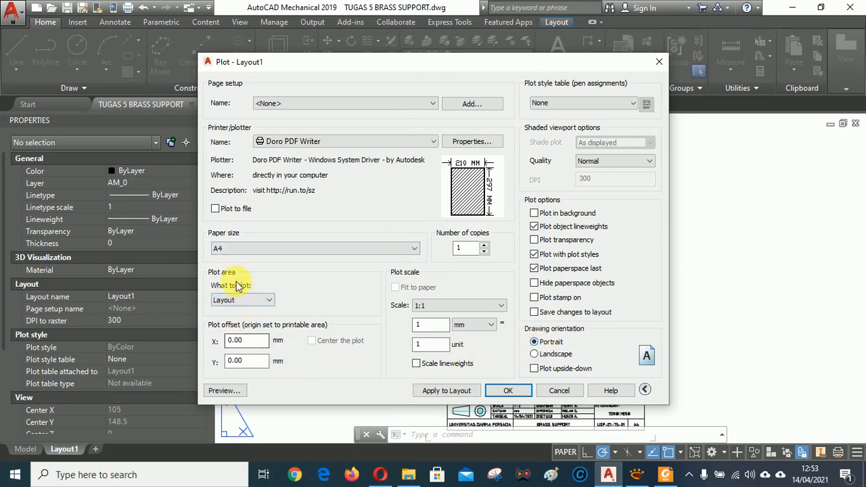
Step: Define the plot area as a window between the sheet's opposite outer corner marks and center the plot
click(270, 302)
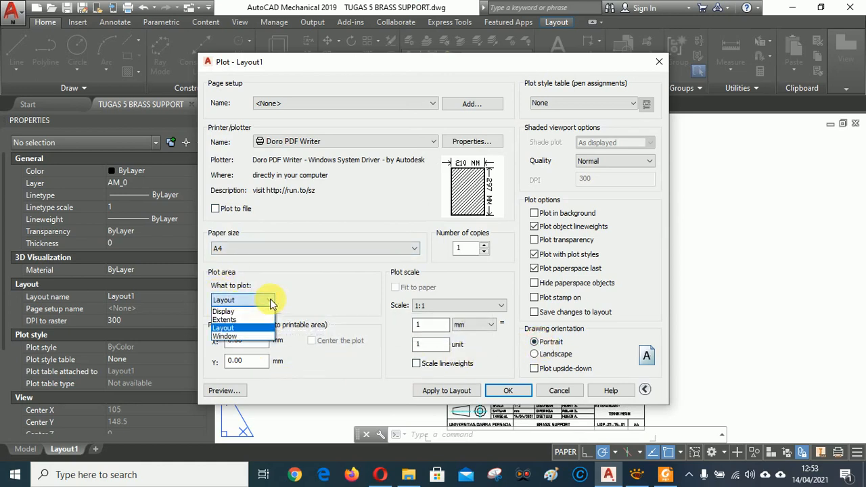
click(249, 342)
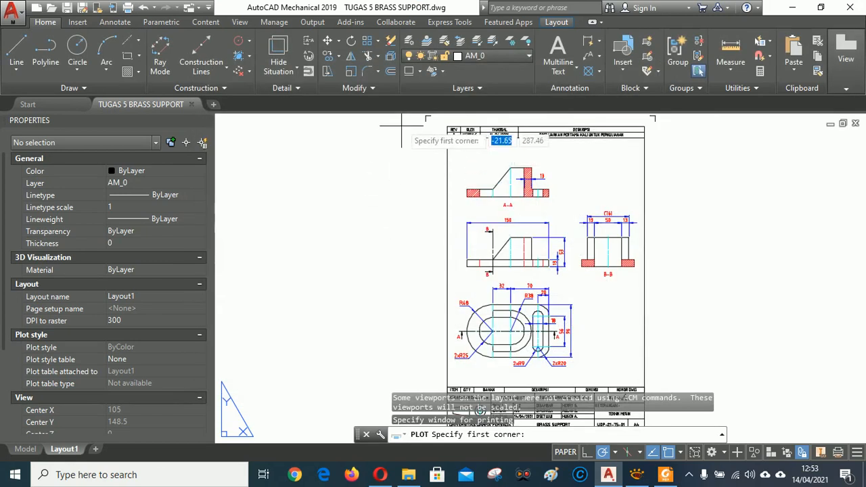
click(425, 117)
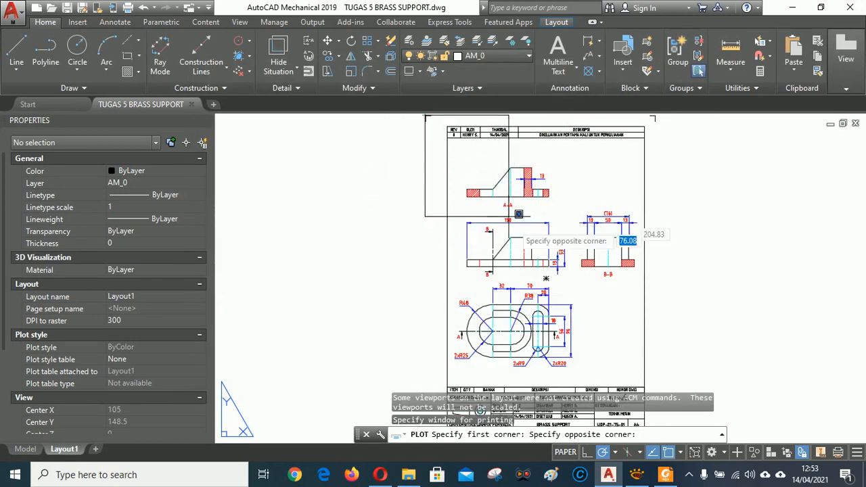
middle_drag(698, 351, 684, 226)
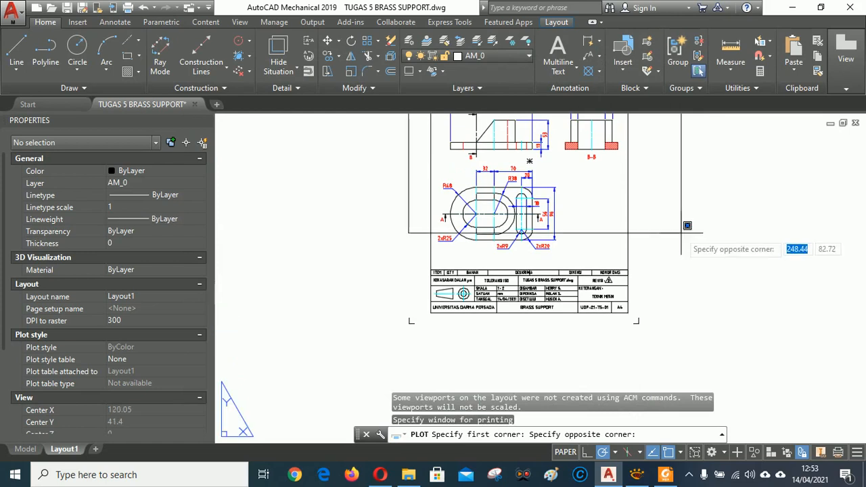
click(639, 323)
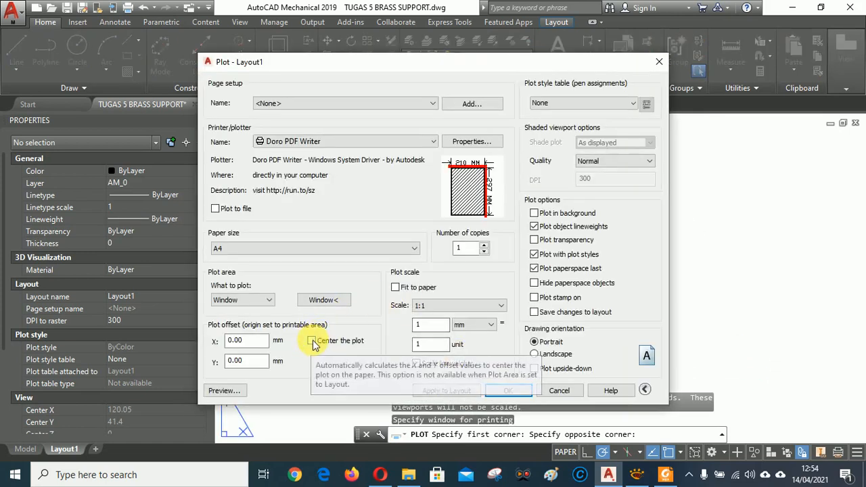
click(311, 342)
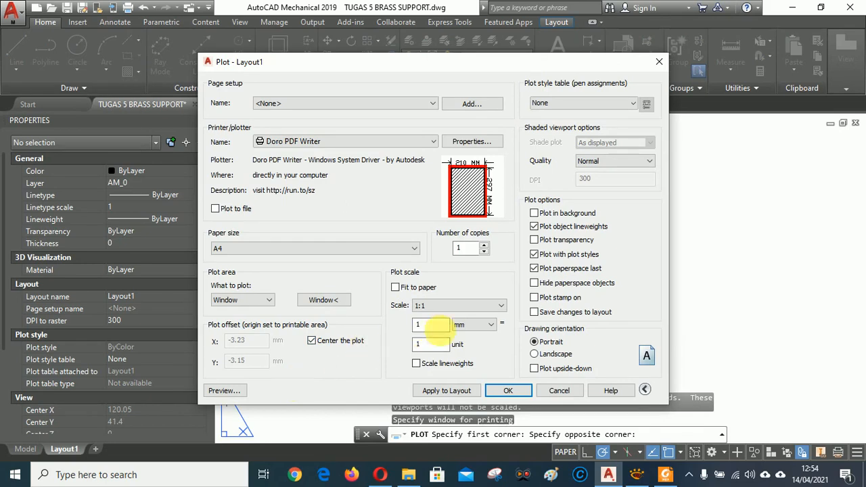
Step: Preview the plotted sheet, close the preview and apply the plot settings to the layout
click(224, 392)
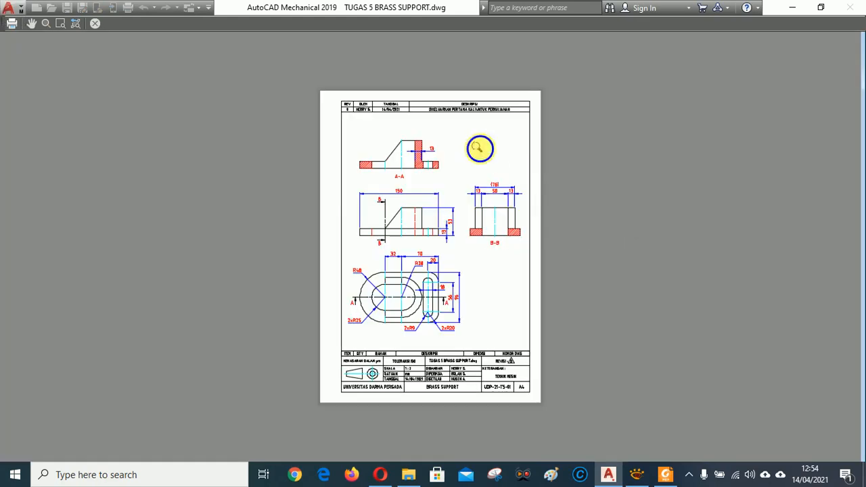
right_click(476, 147)
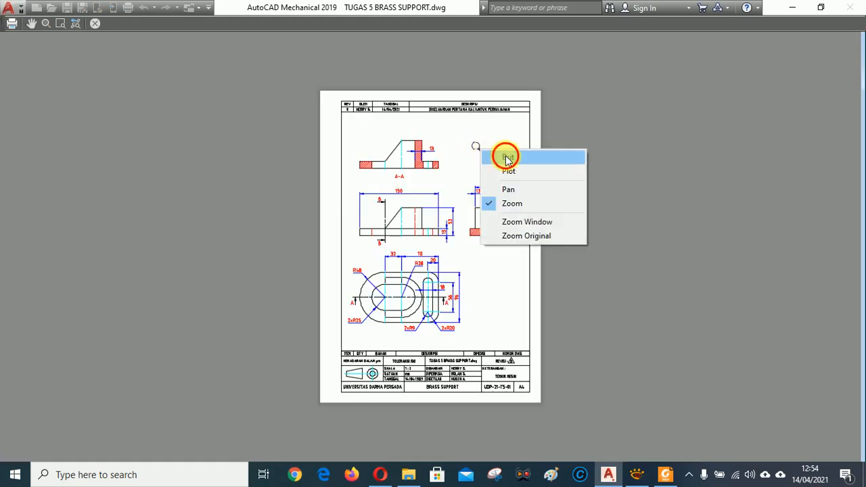
click(508, 159)
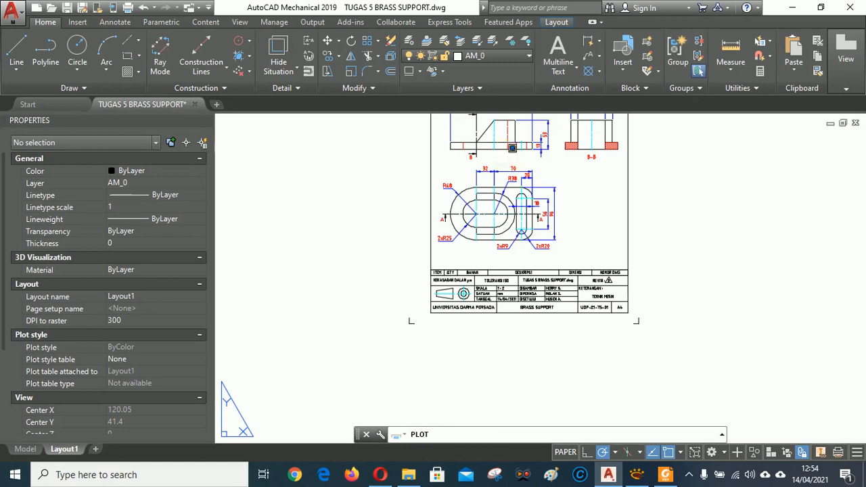
click(443, 386)
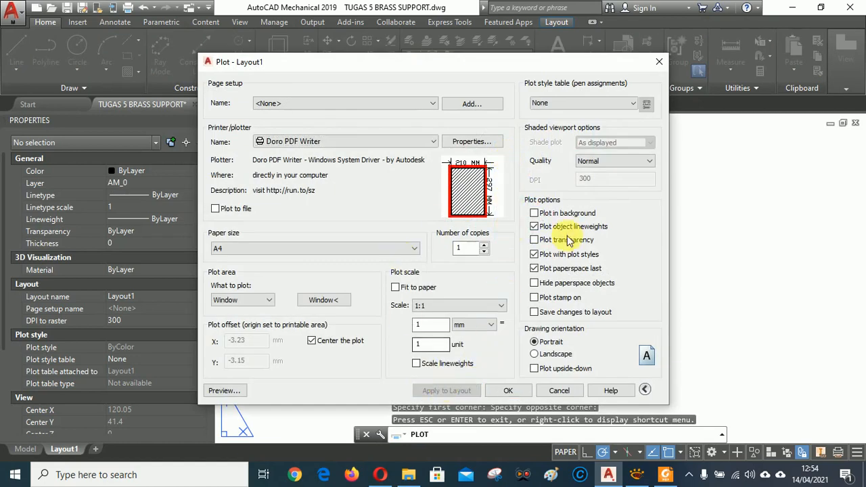
Step: Plot the layout to a PDF in the TUGAS KULIAH folder, replacing the existing TUGAS 5 BRASS SUPPORT file
click(508, 390)
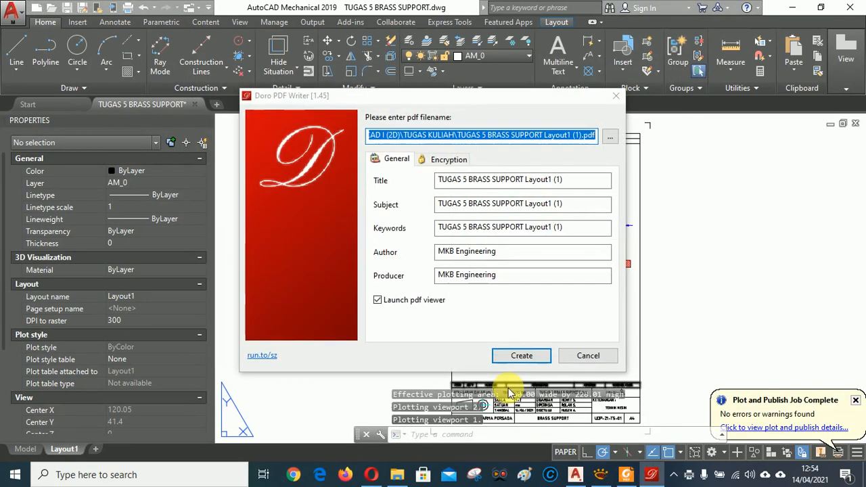
click(607, 136)
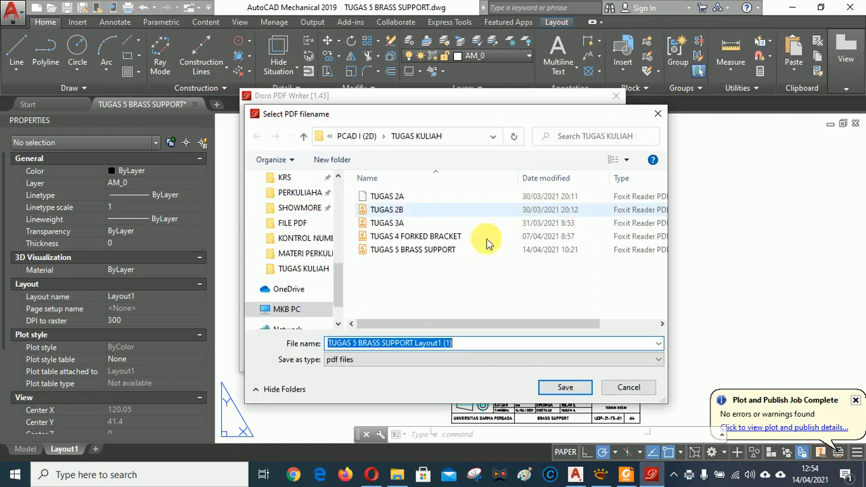
click(402, 249)
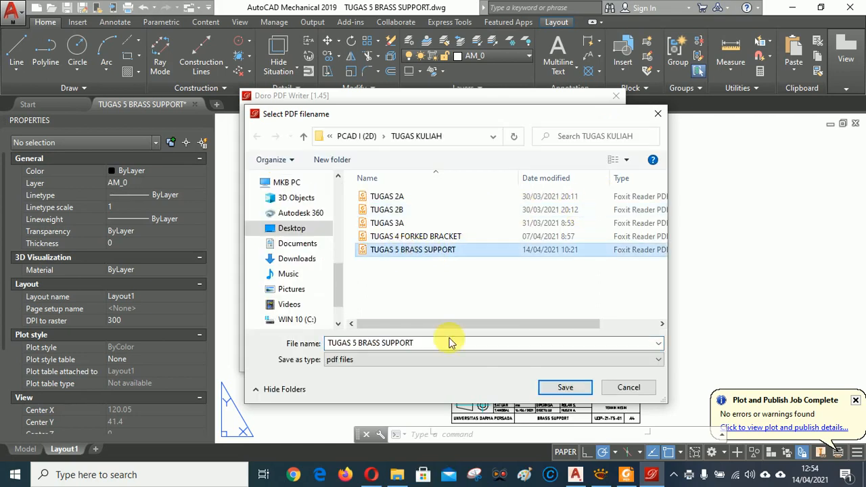
click(565, 387)
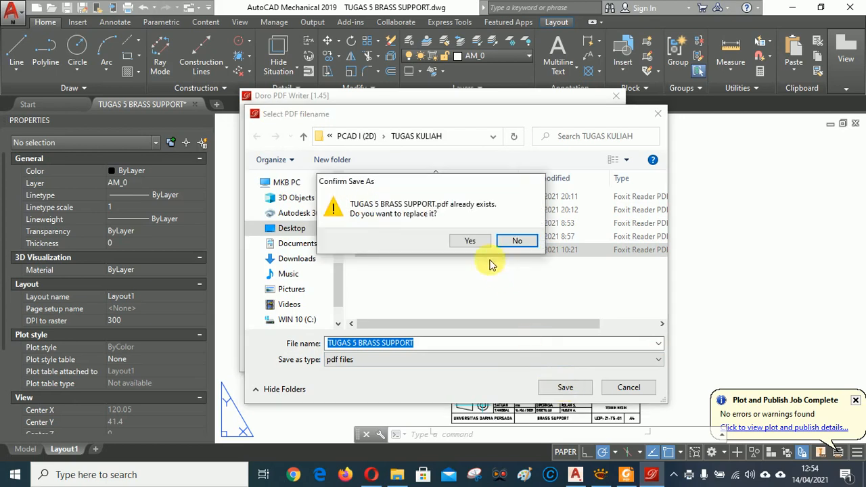
click(470, 242)
click(521, 355)
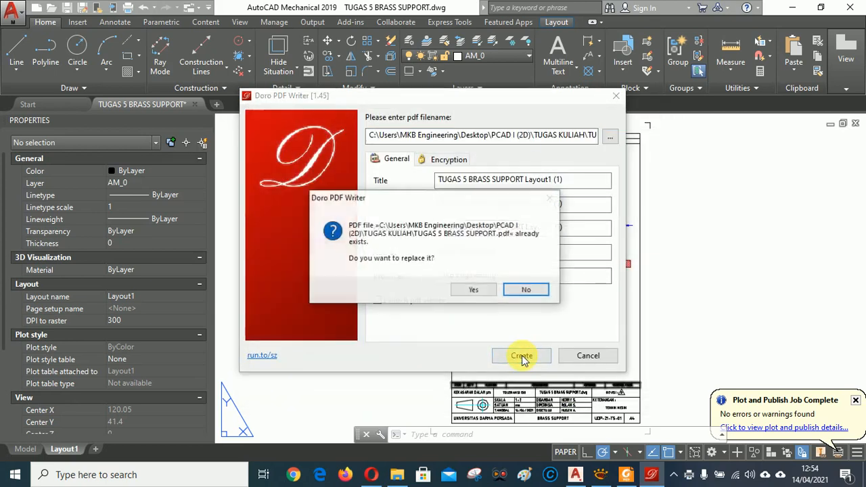
click(473, 289)
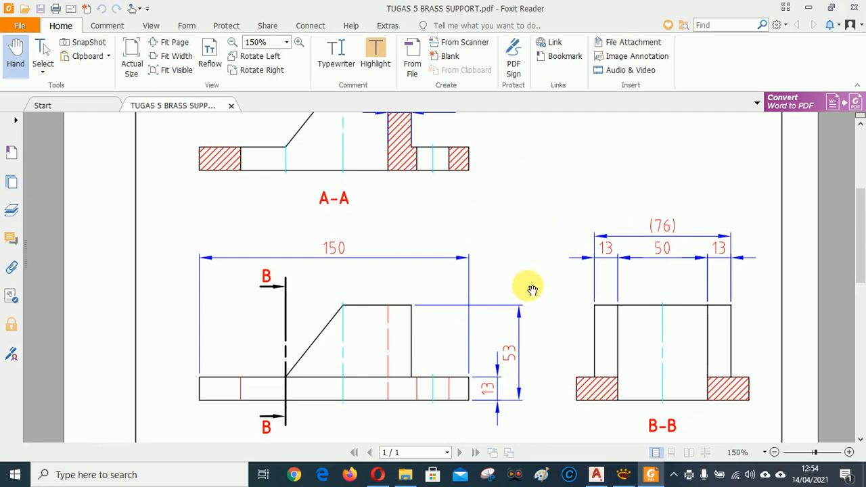
Step: Examine the section views, plan view, dimensions and title block in the plotted PDF
scroll(532, 286, down, 4)
scroll(525, 299, down, 6)
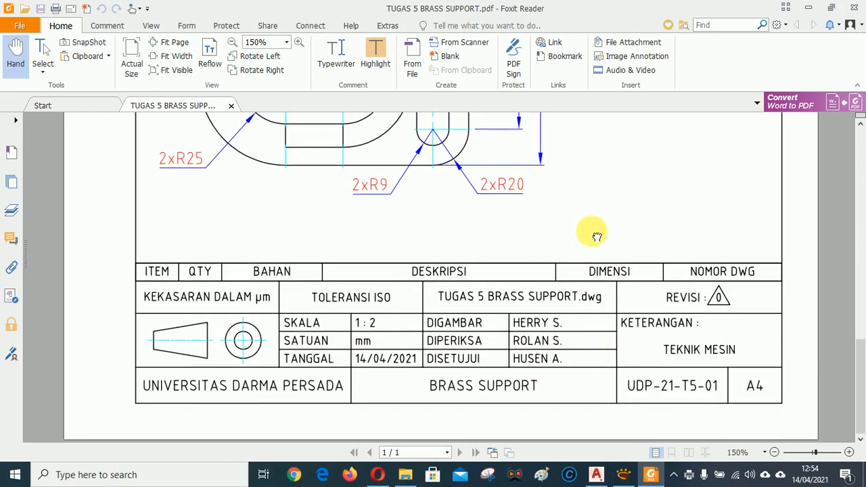
scroll(585, 241, up, 6)
scroll(600, 229, up, 10)
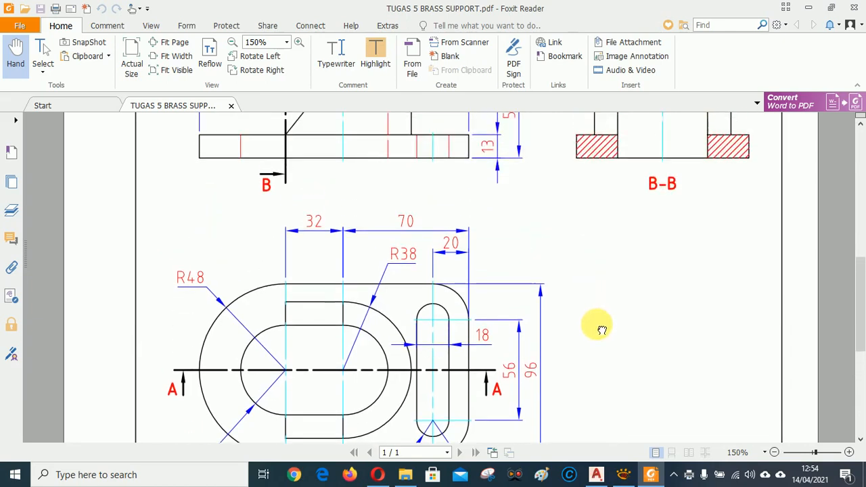
scroll(560, 323, up, 5)
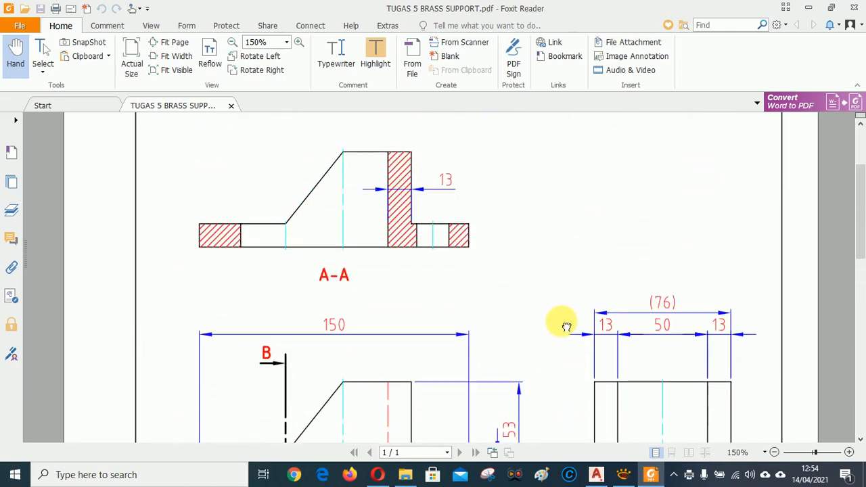
scroll(545, 358, down, 5)
scroll(535, 257, down, 11)
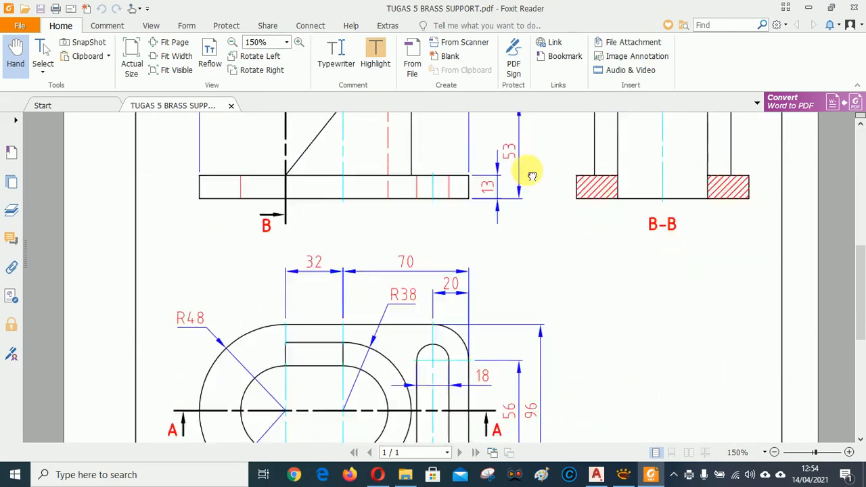
Step: Switch back to AutoCAD Mechanical and save the brass support drawing
click(596, 476)
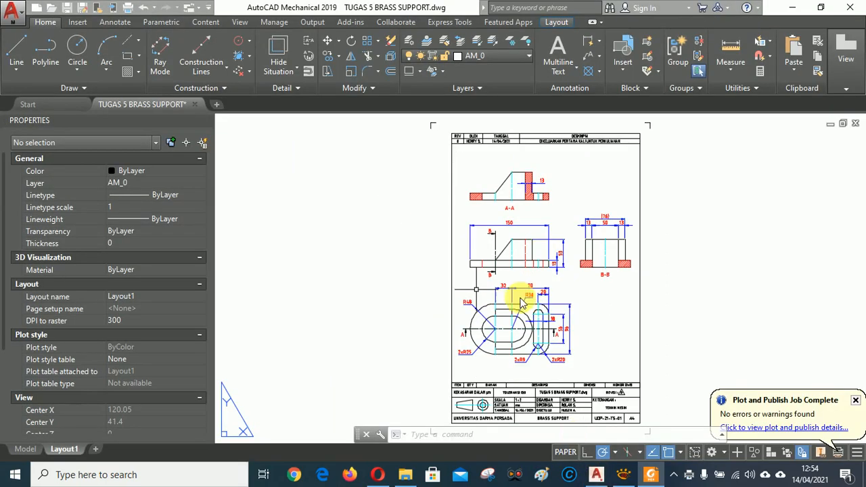
click(68, 8)
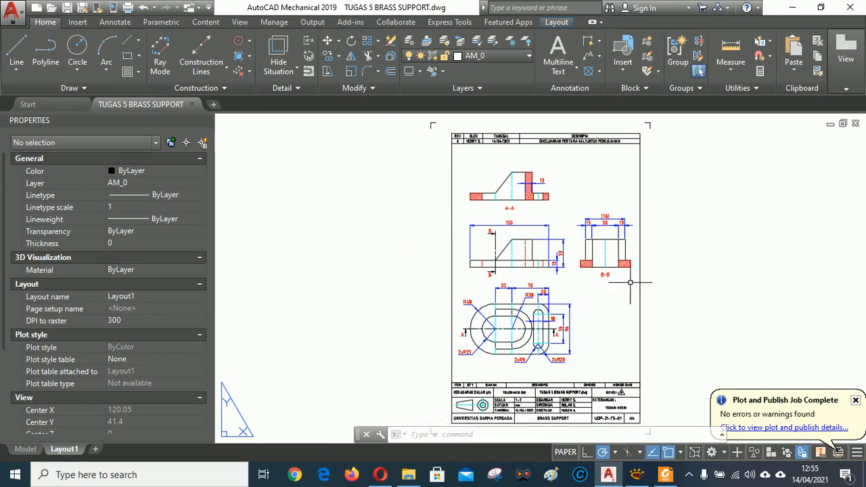
Step: Switch to Foxit Reader, review the plotted sheet at actual size from the revision table down, and return to AutoCAD Mechanical
click(666, 474)
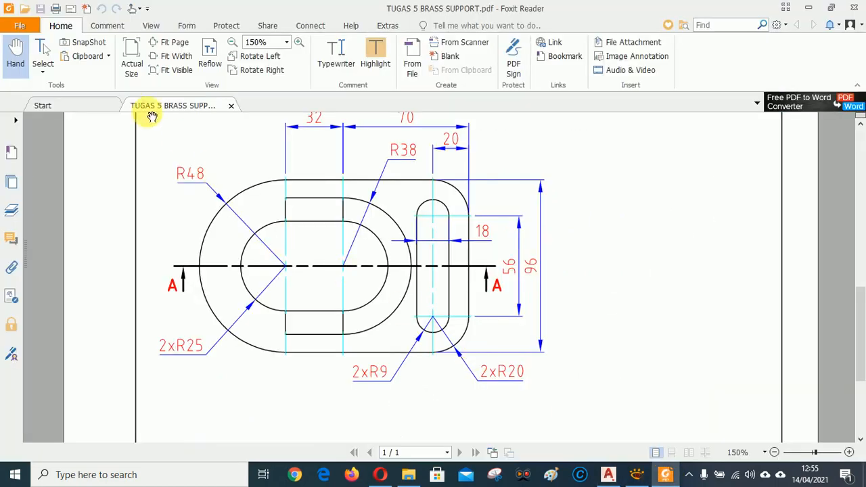
click(130, 59)
scroll(607, 404, up, 5)
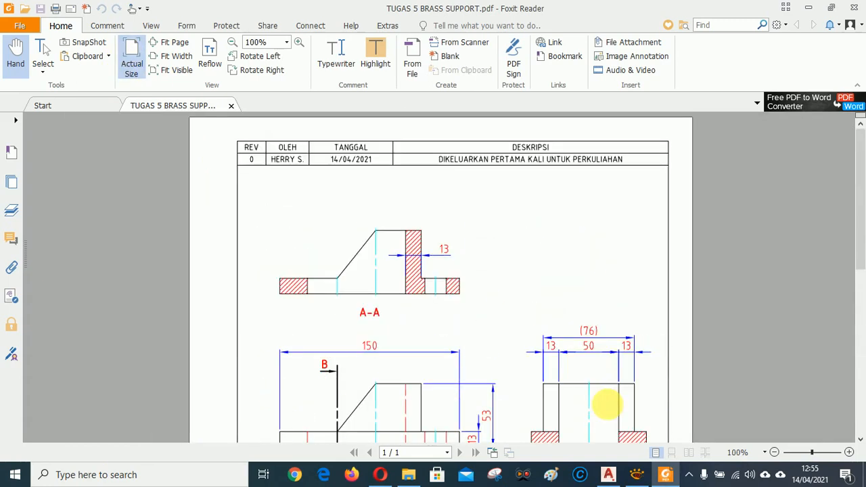
scroll(609, 386, down, 10)
scroll(615, 149, up, 5)
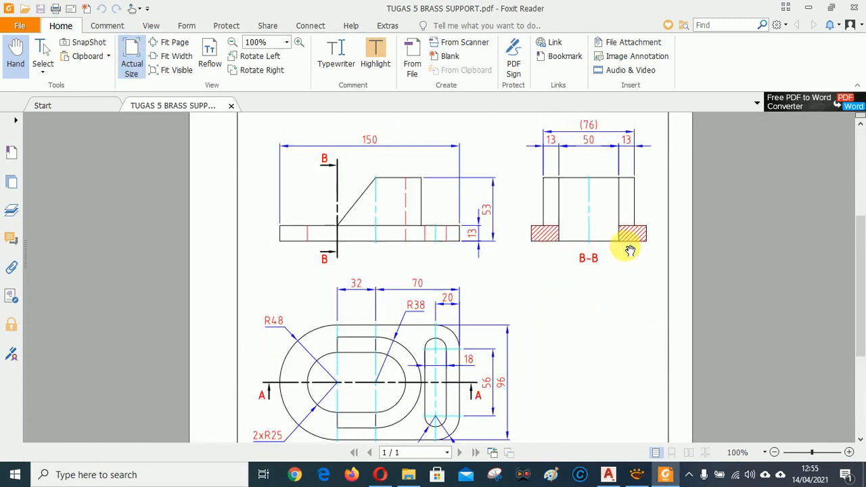
scroll(632, 270, up, 5)
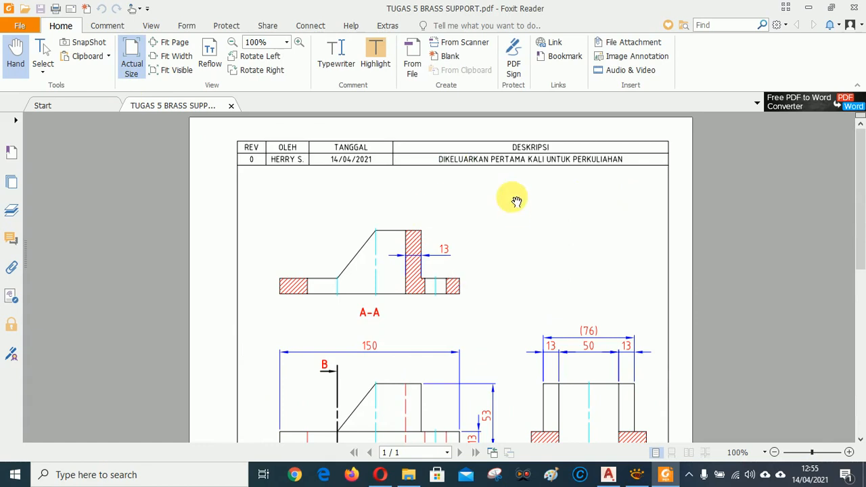
scroll(575, 264, down, 5)
drag(635, 343, 659, 395)
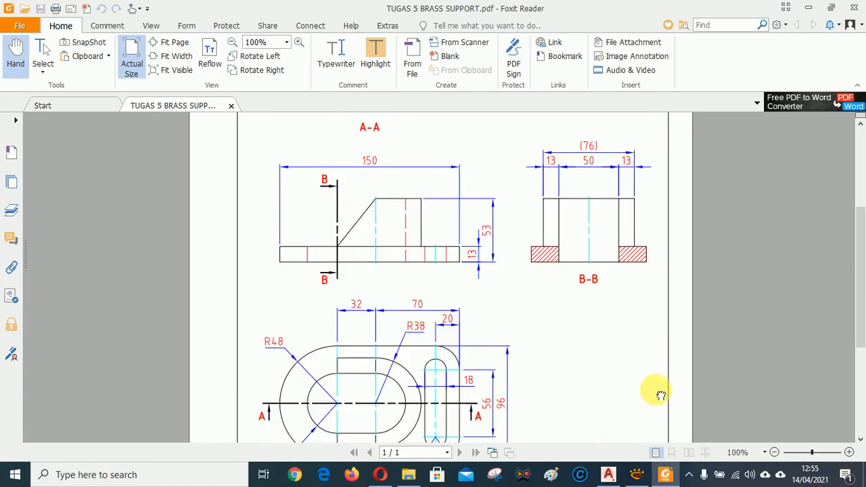
drag(633, 151, 652, 380)
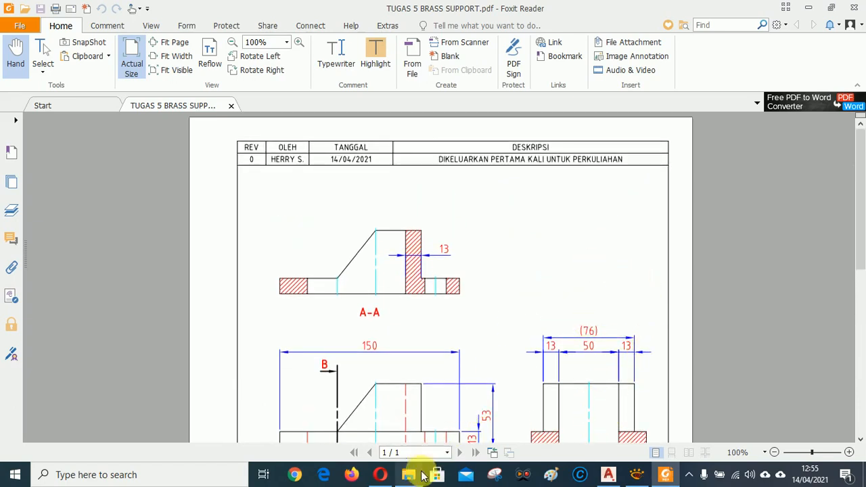
click(608, 474)
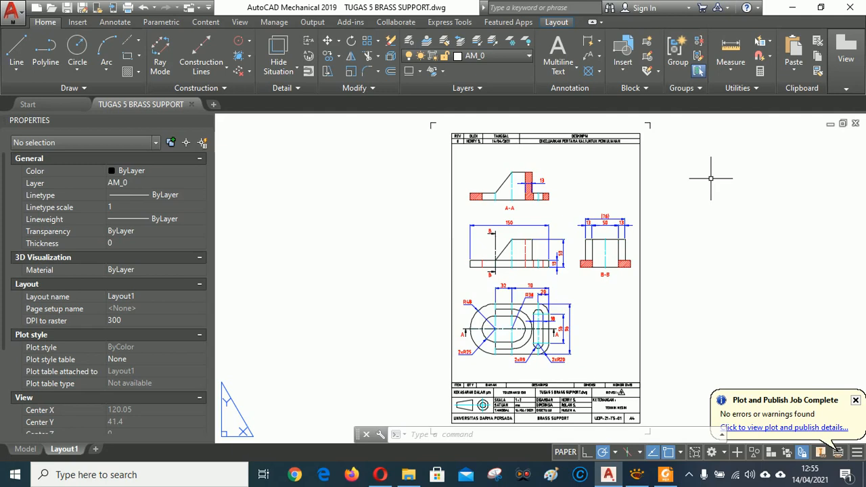
click(690, 474)
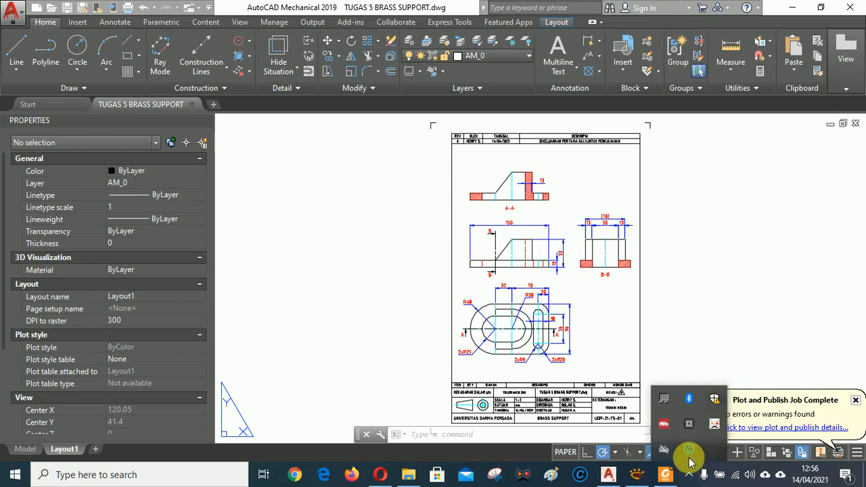
right_click(715, 427)
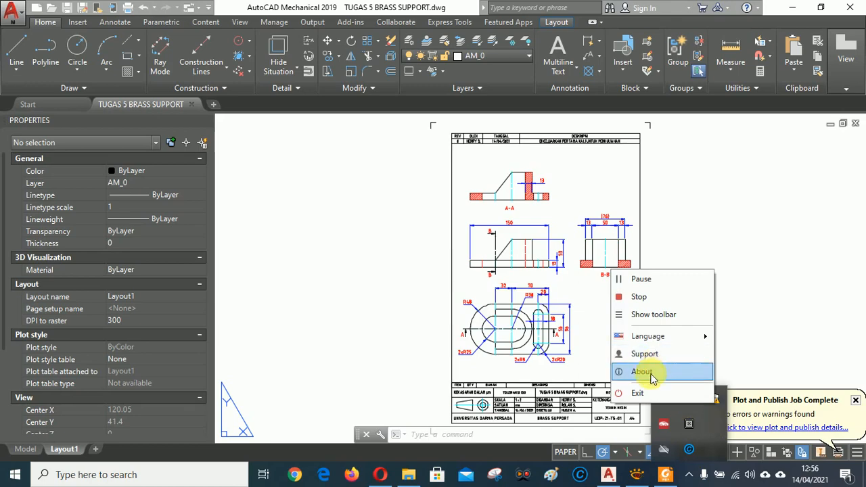